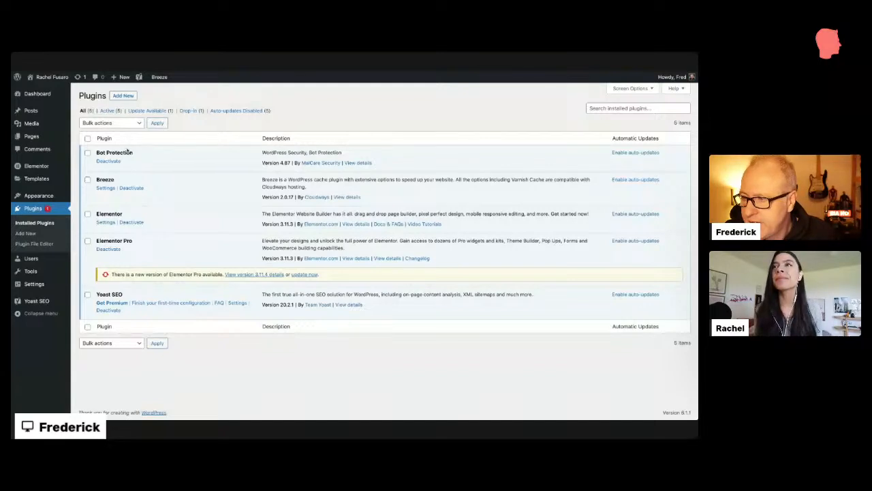
pyautogui.doubleClick(116, 180)
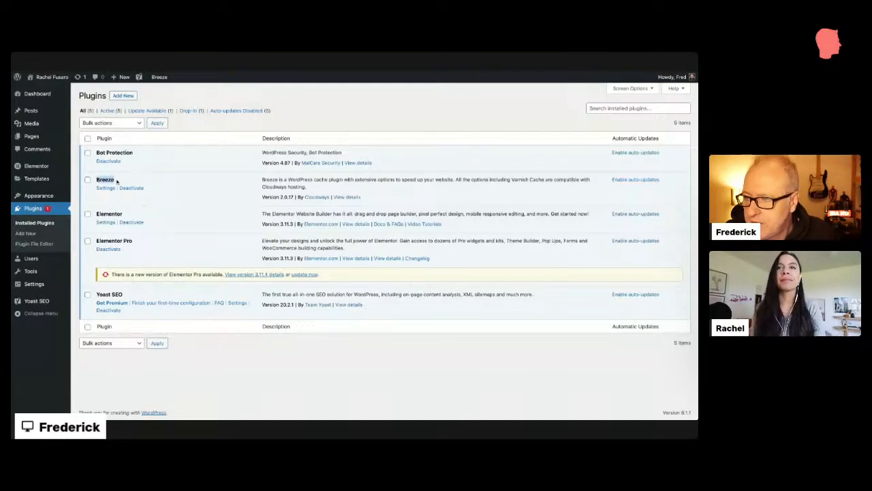
pyautogui.tripleClick(142, 154)
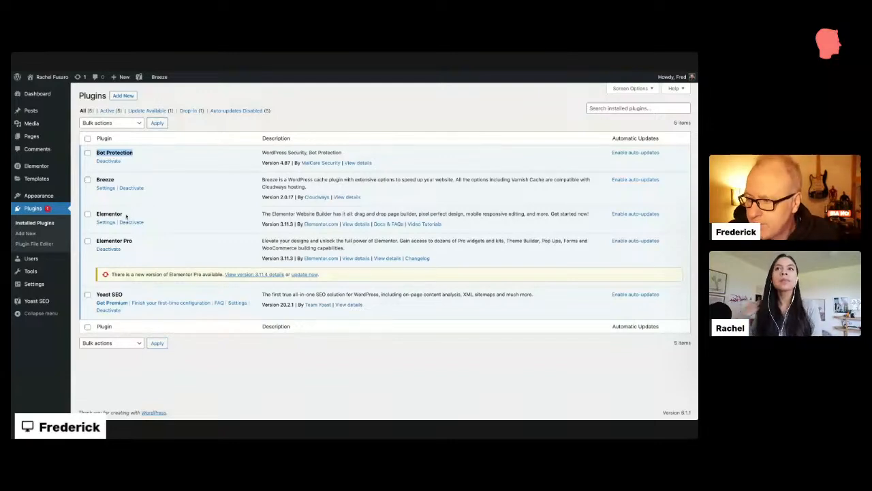
pyautogui.moveTo(124, 215); pyautogui.dragTo(95, 214)
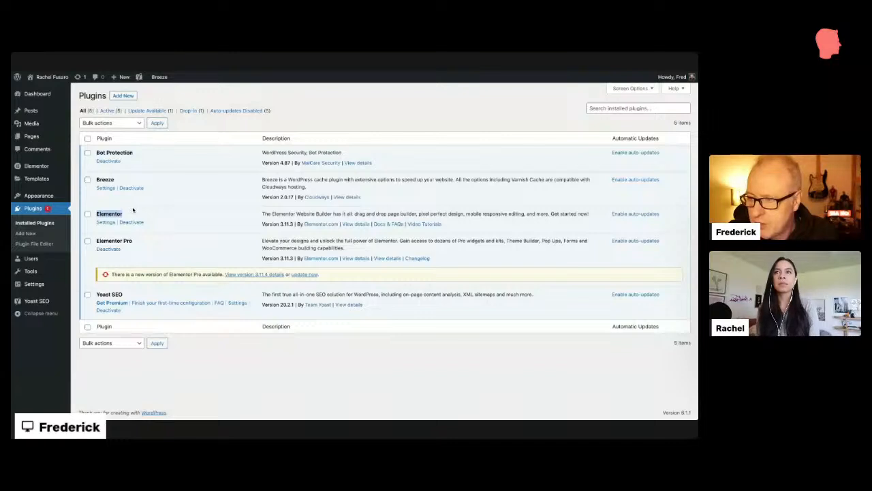
pyautogui.moveTo(150, 244); pyautogui.dragTo(99, 237)
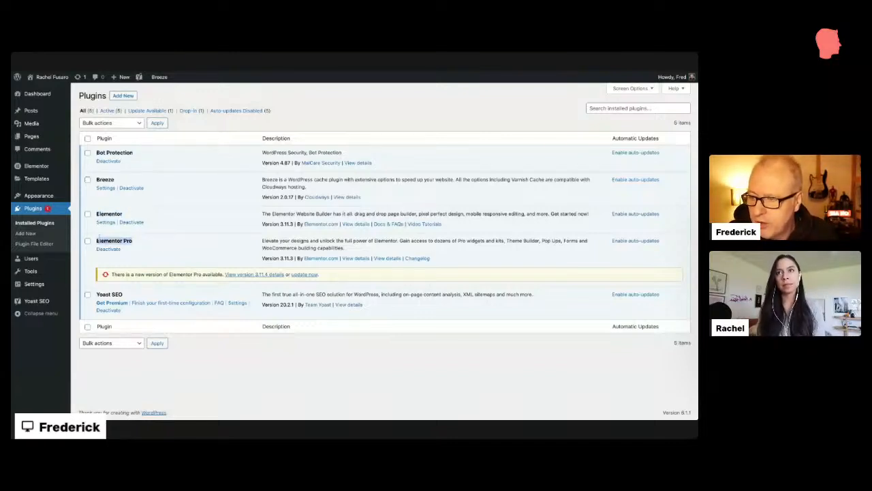
pyautogui.click(142, 242)
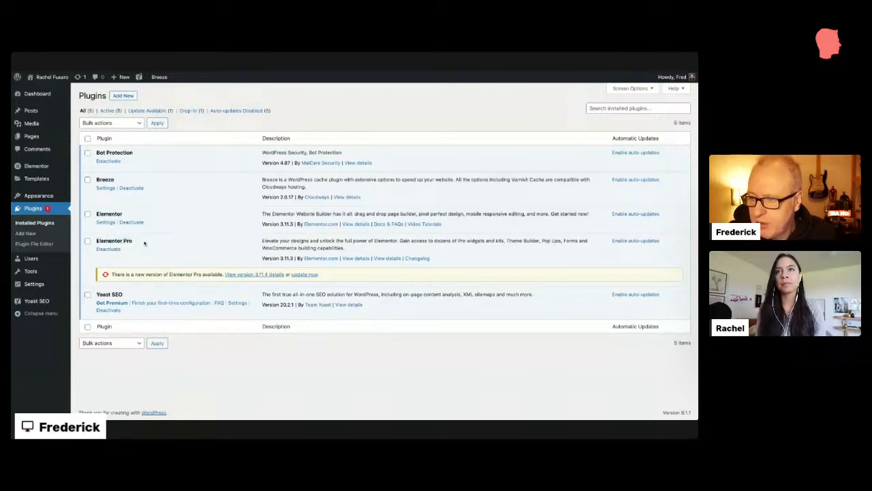
pyautogui.moveTo(100, 295); pyautogui.dragTo(129, 296)
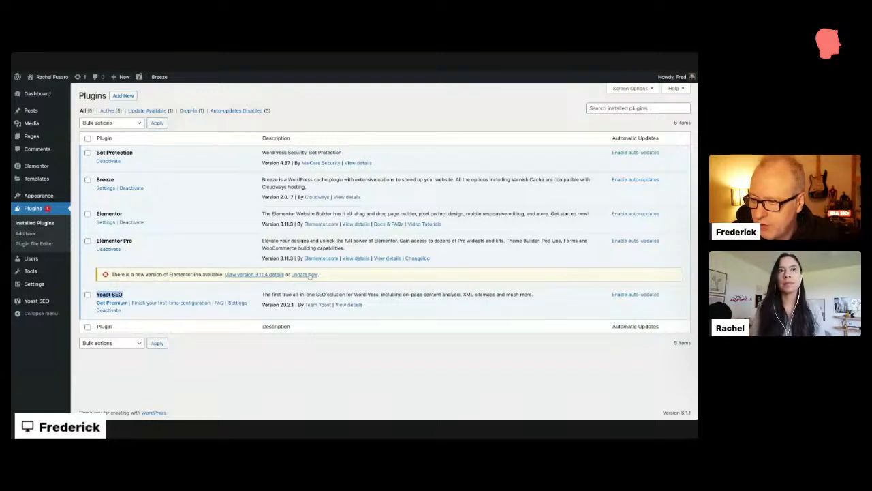
# Step: Update Elementor Pro to 3.11.4 and enable auto-updates for Bot Protection, Breeze, Elementor, Elementor Pro and Yoast SEO
pyautogui.click(304, 275)
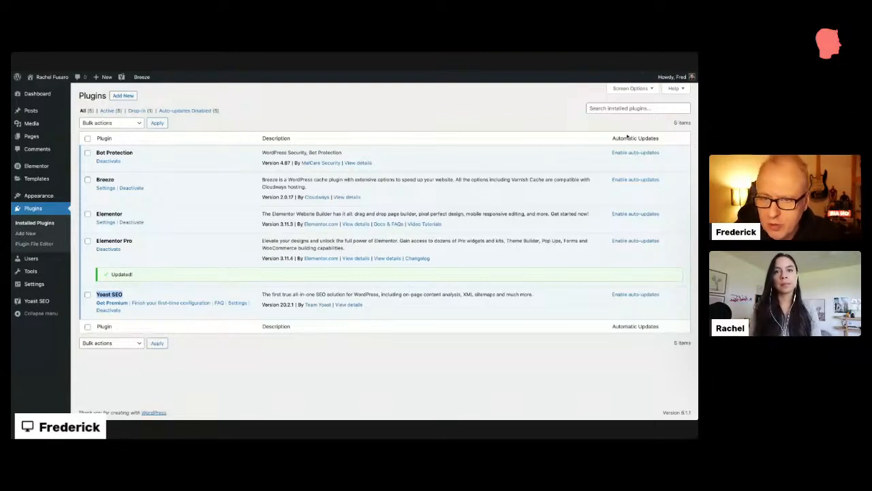
pyautogui.moveTo(610, 140); pyautogui.dragTo(668, 141)
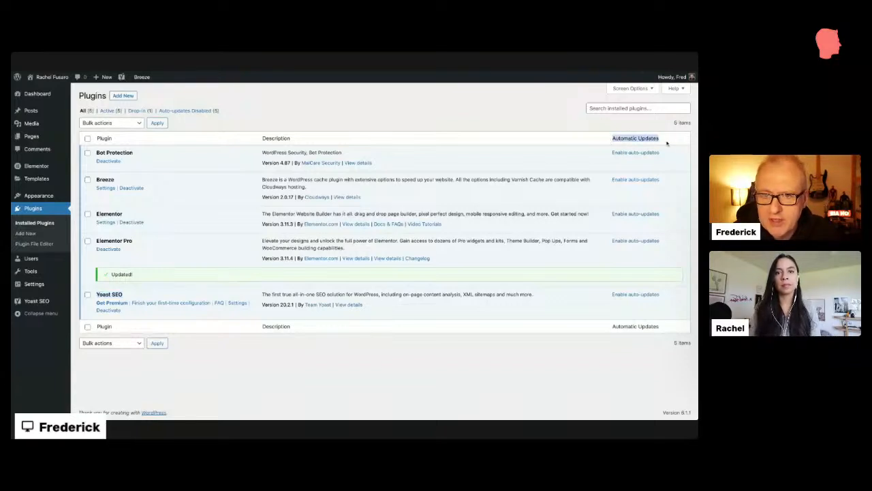
pyautogui.click(621, 153)
pyautogui.click(630, 180)
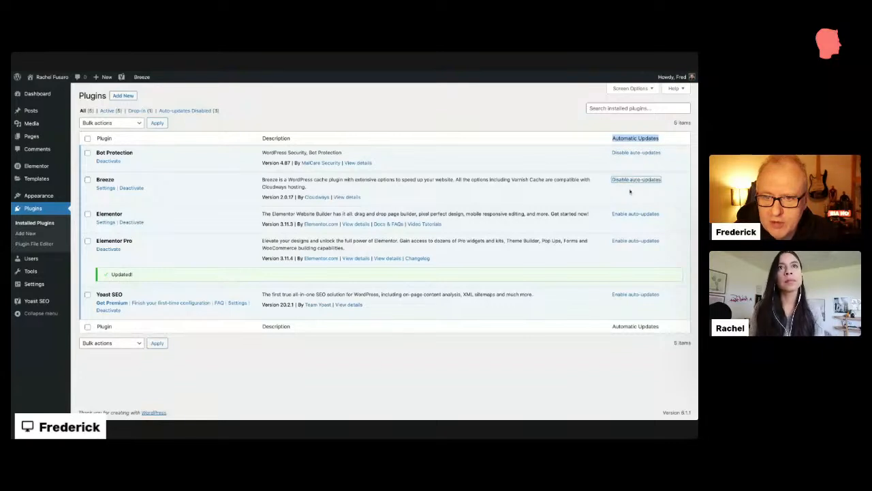
pyautogui.click(630, 214)
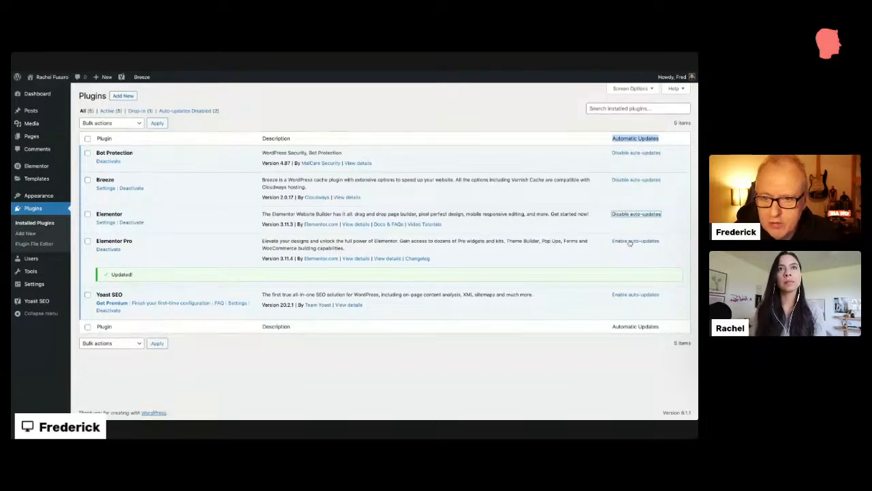
pyautogui.click(629, 241)
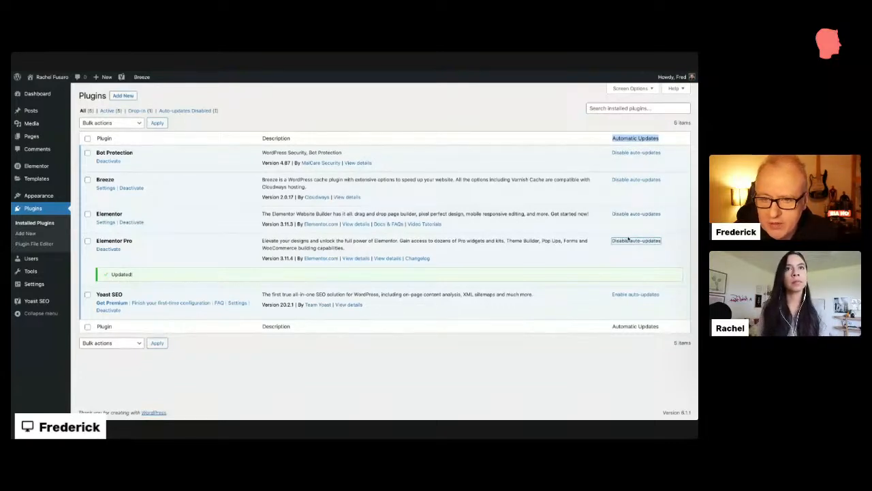
pyautogui.click(641, 294)
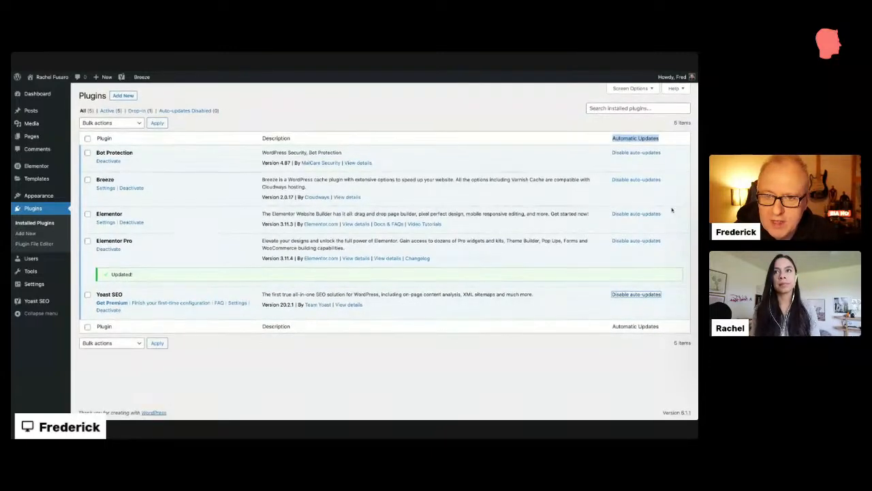
pyautogui.click(664, 137)
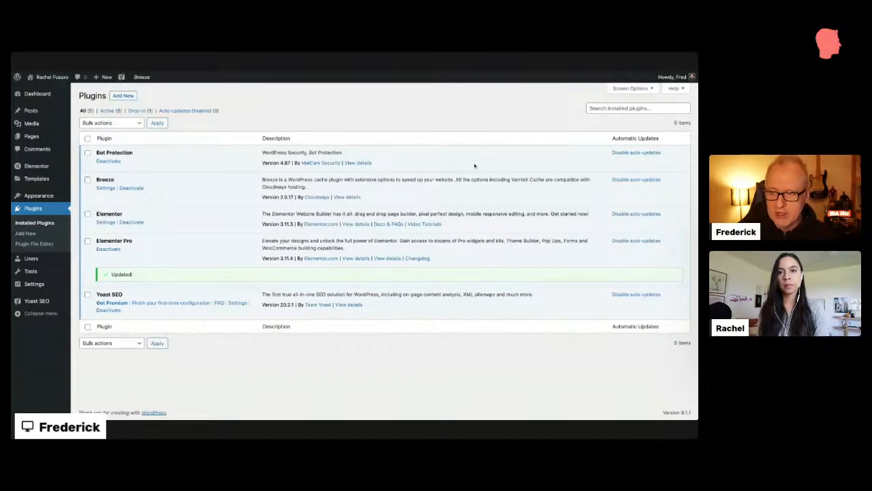
# Step: Purge all of Breeze's cached data from its admin bar menu
pyautogui.moveTo(513, 180); pyautogui.dragTo(544, 180)
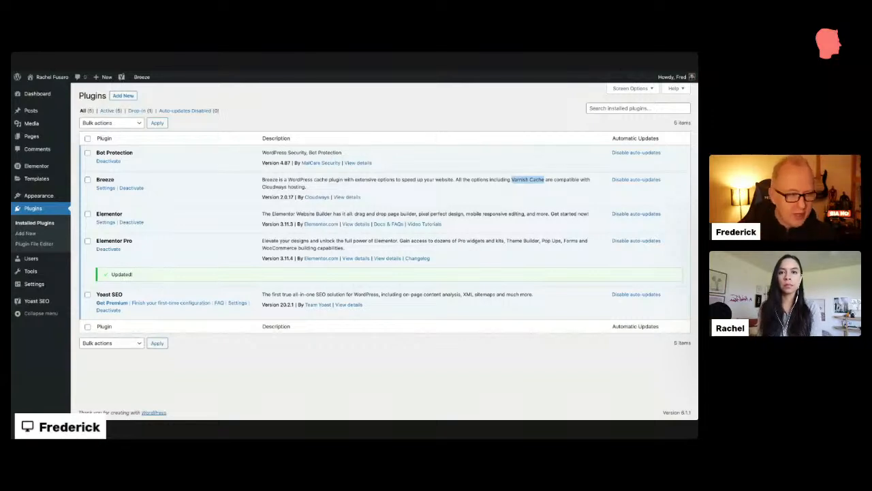
pyautogui.click(143, 78)
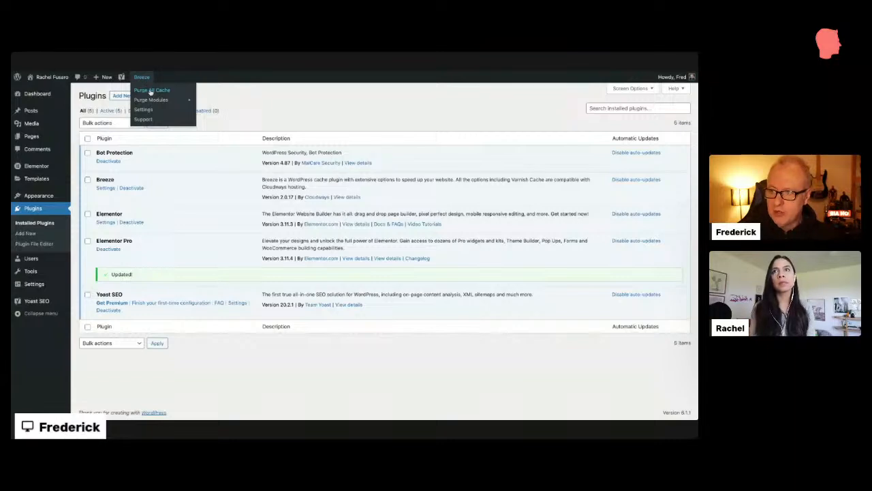
pyautogui.moveTo(153, 100)
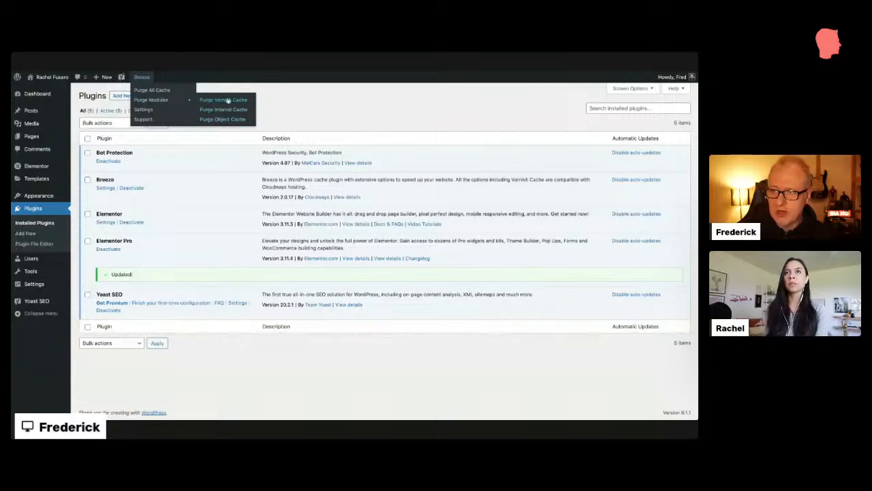
pyautogui.click(154, 91)
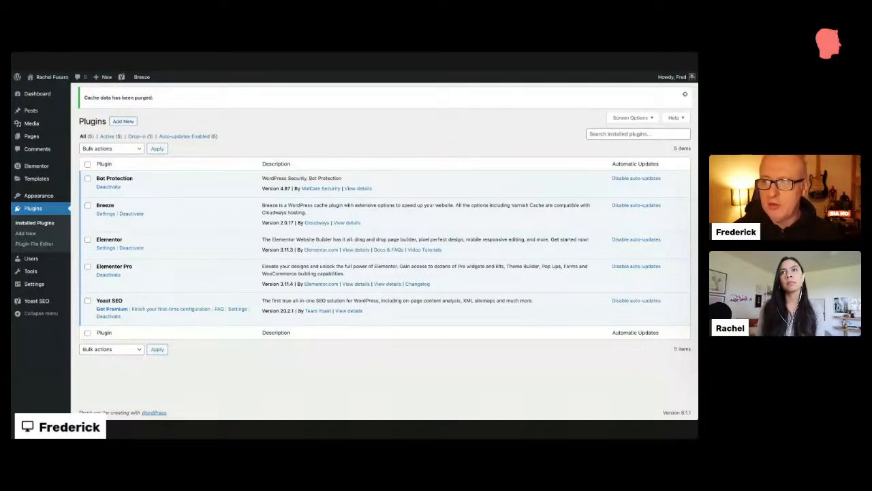
# Step: Show the Breeze admin-bar dropdown with its purge, settings and support options
pyautogui.moveTo(149, 81)
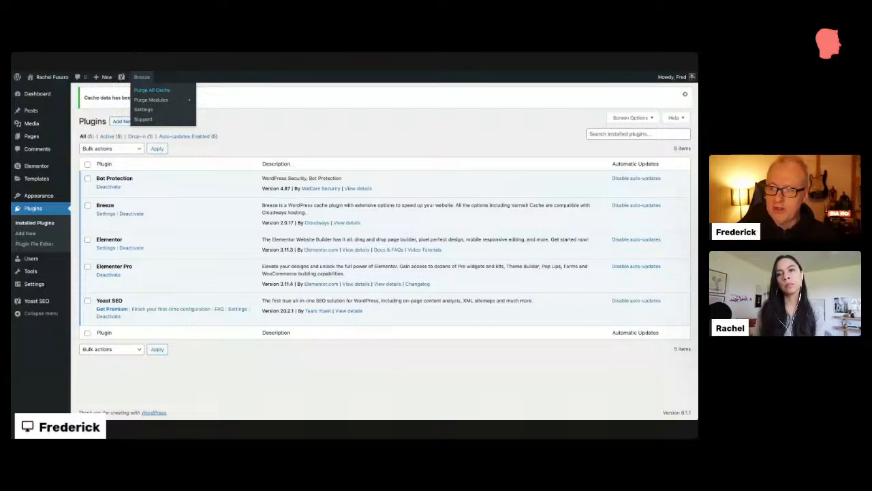
# Step: Open Breeze settings, review Basic Options such as the 1440-minute purge, then view the Preload page
pyautogui.click(106, 214)
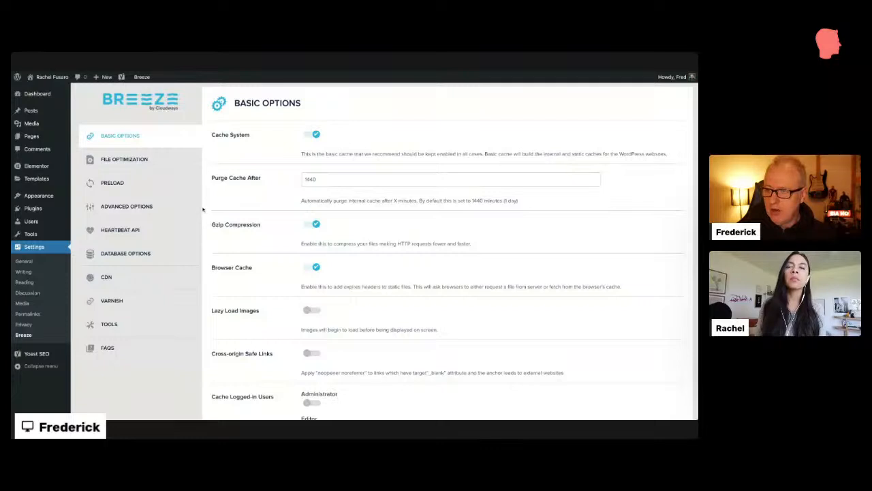
pyautogui.scroll(-2, 203, 209)
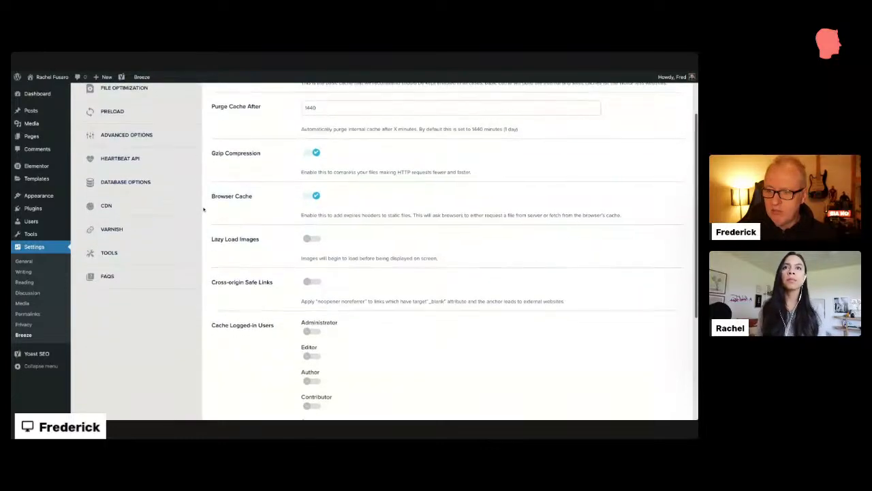
pyautogui.scroll(-2, 203, 209)
pyautogui.scroll(4, 203, 209)
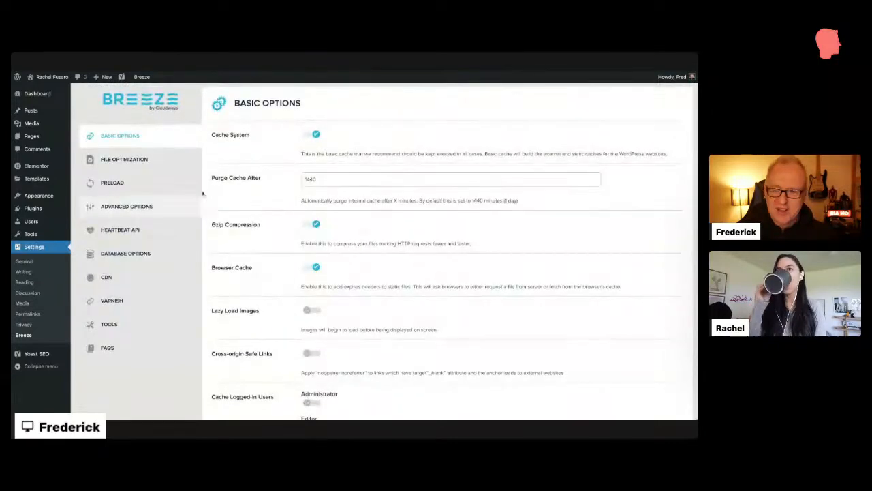
pyautogui.scroll(-5, 221, 145)
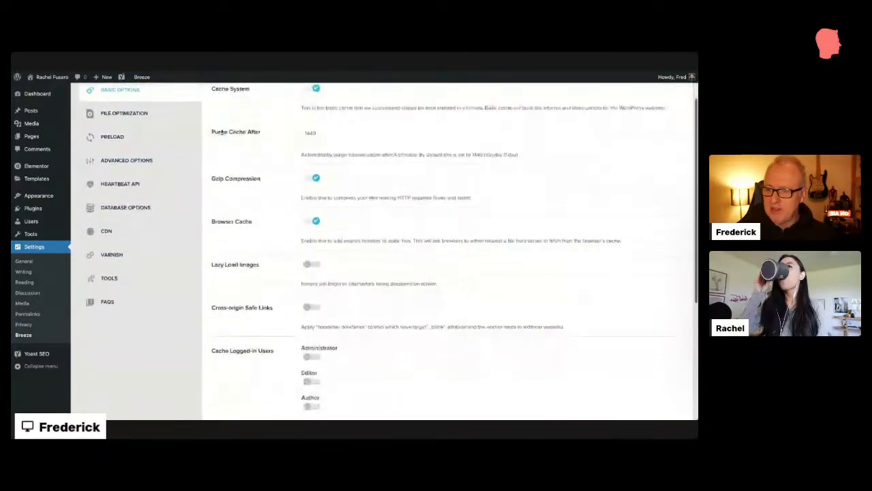
pyautogui.scroll(5, 222, 131)
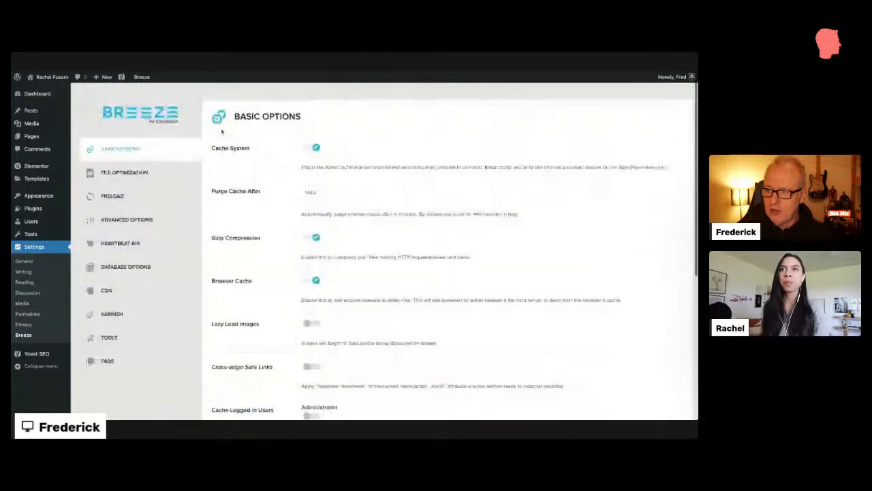
pyautogui.click(198, 192)
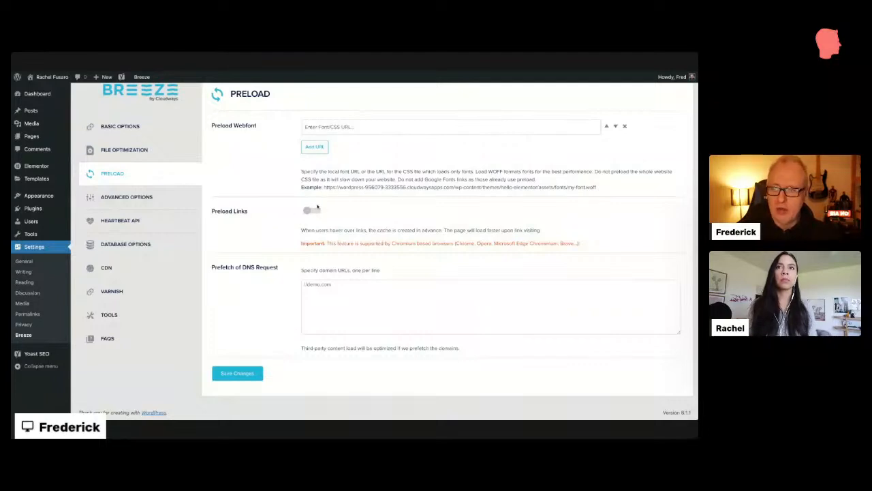
# Step: Return to Breeze Basic Options and highlight the still-disabled Lazy Load Images setting
pyautogui.click(120, 126)
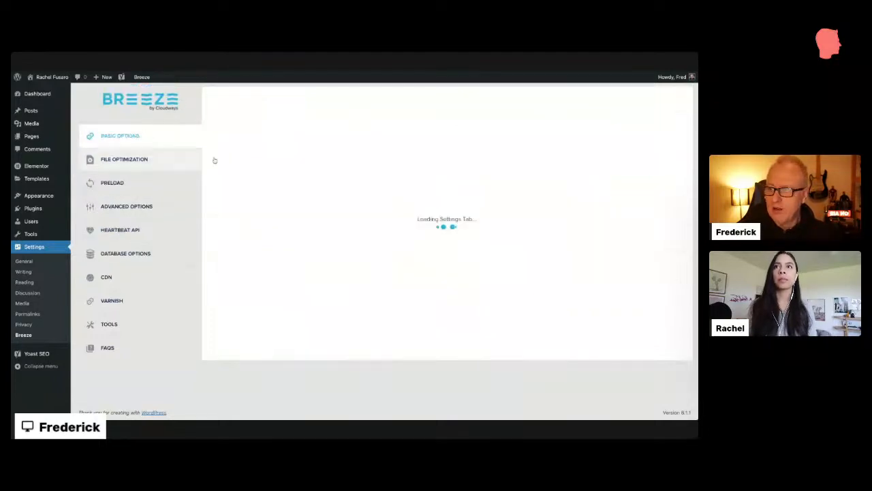
pyautogui.scroll(-2, 252, 211)
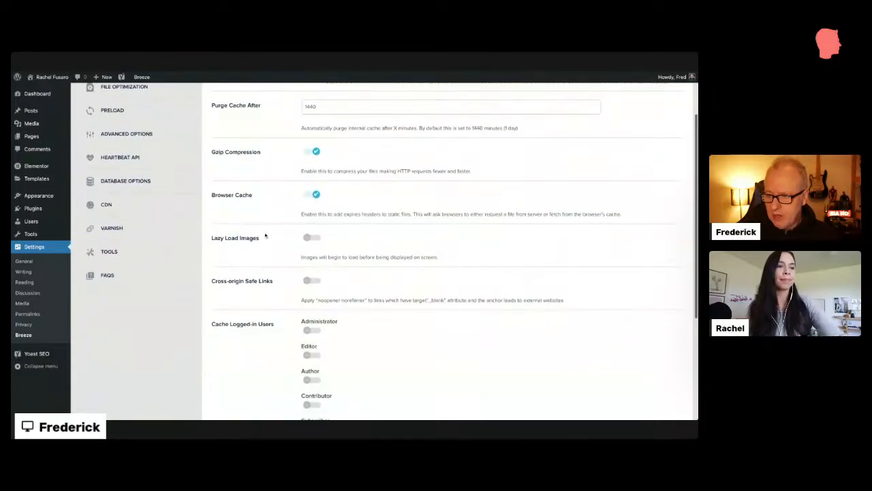
pyautogui.moveTo(266, 237); pyautogui.dragTo(210, 239)
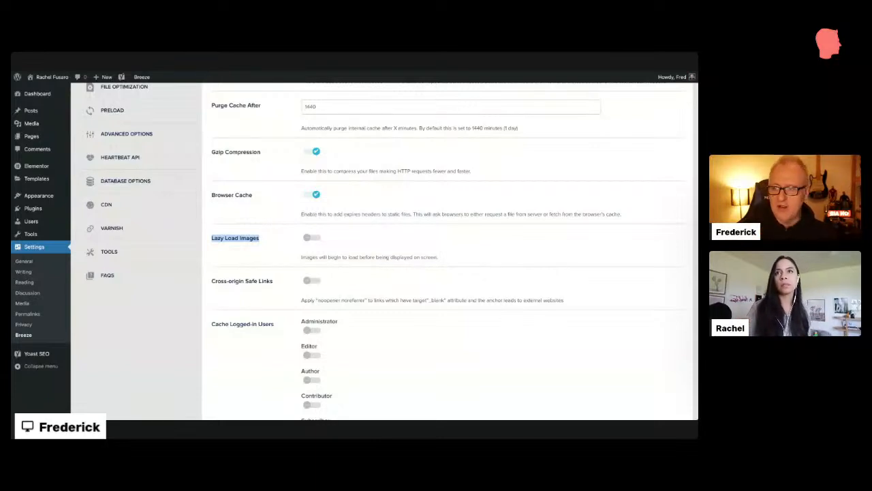
# Step: Turn on Lazy Load Images in Breeze and save the changes
pyautogui.click(312, 238)
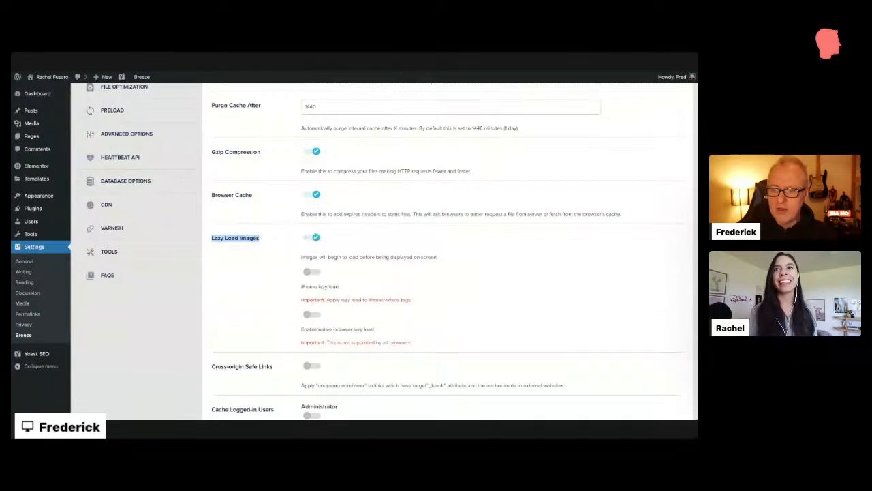
pyautogui.scroll(-1, 300, 249)
pyautogui.scroll(-2, 249, 227)
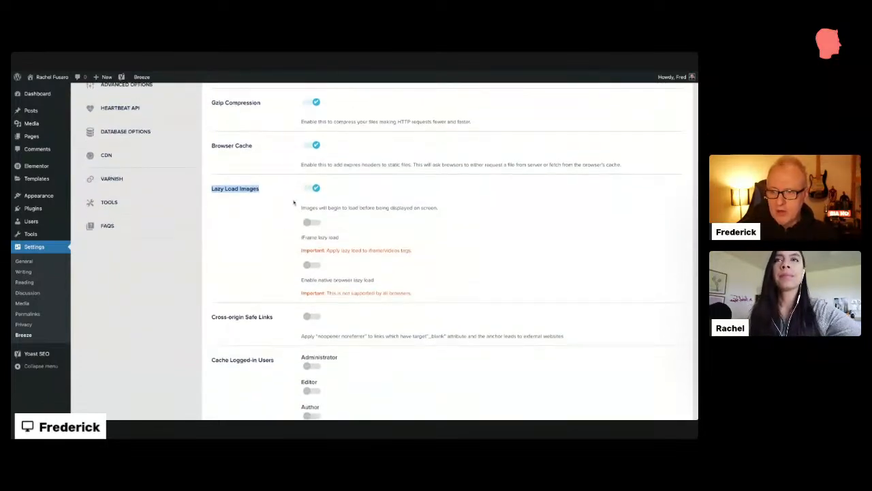
pyautogui.scroll(-8, 305, 208)
pyautogui.scroll(15, 259, 329)
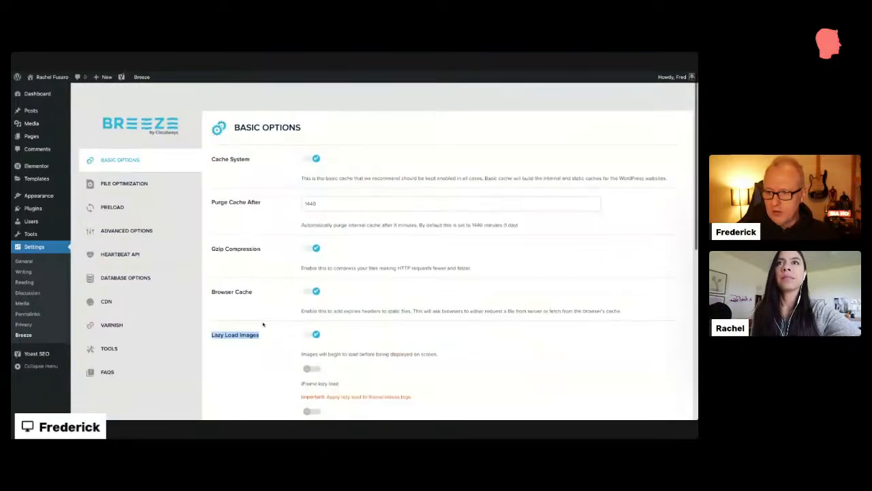
pyautogui.scroll(-1, 263, 325)
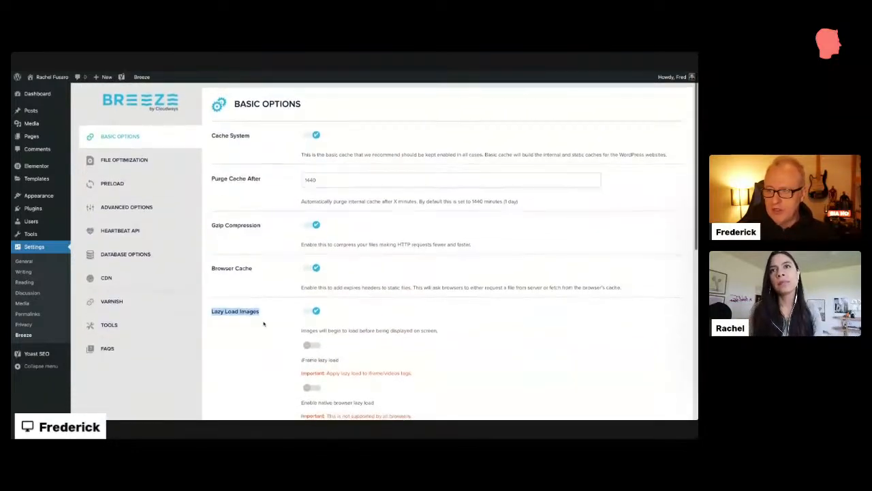
pyautogui.scroll(-15, 263, 324)
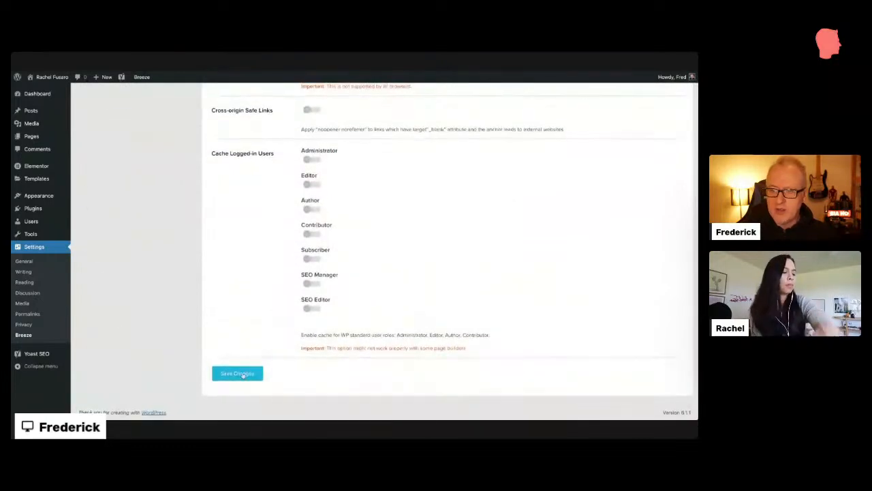
pyautogui.click(243, 374)
# Step: Highlight the now-enabled Lazy Load Images setting, with its iFrame and native sub-options off
pyautogui.scroll(-2, 271, 253)
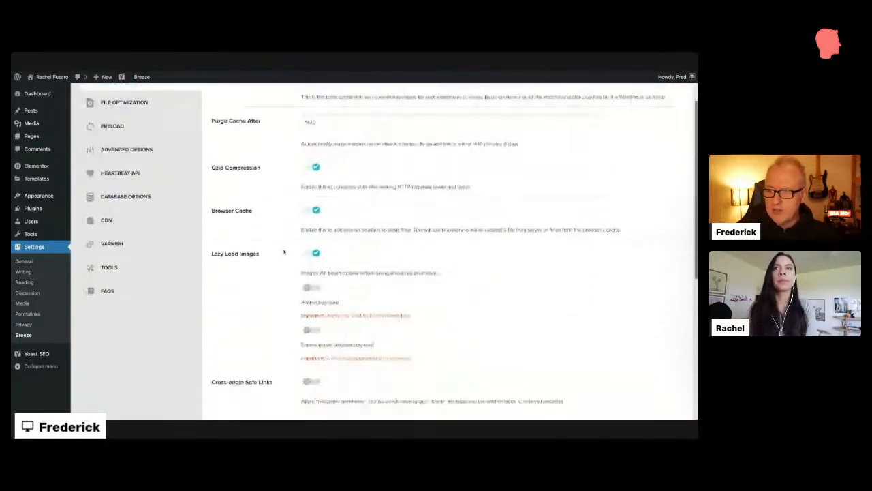
pyautogui.moveTo(277, 253); pyautogui.dragTo(210, 253)
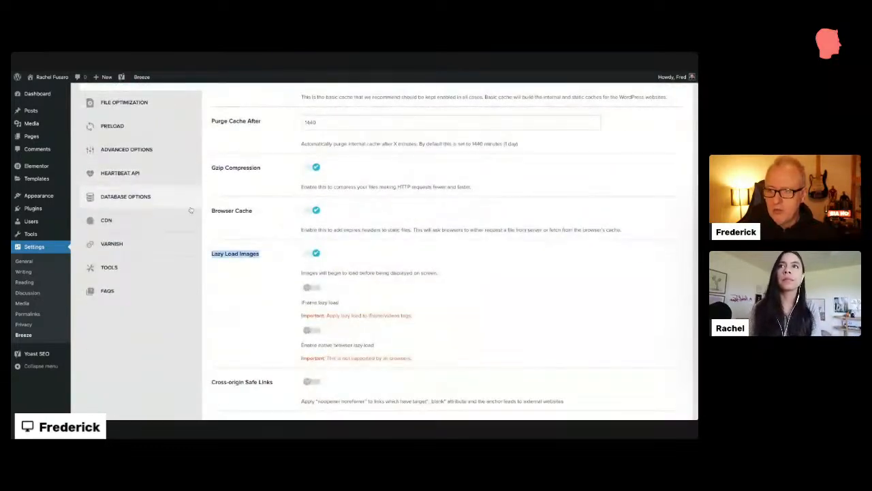
pyautogui.scroll(2, 236, 123)
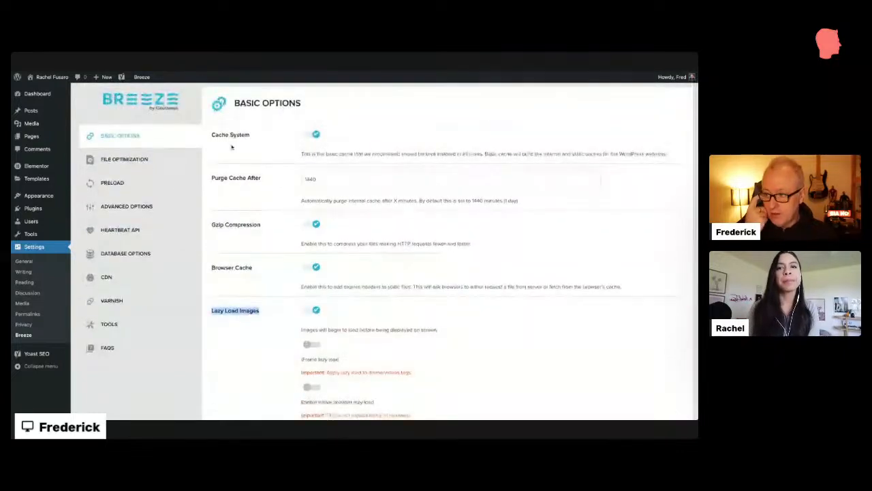
pyautogui.moveTo(39, 129)
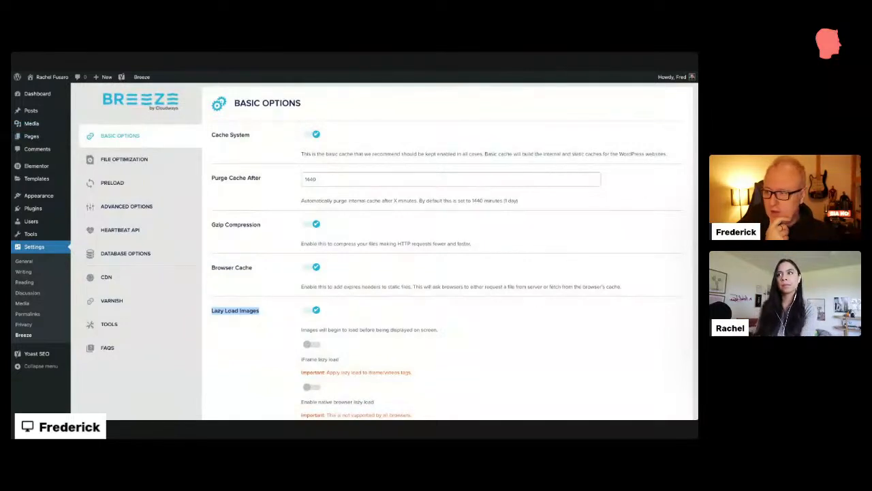
# Step: Return to the Installed Plugins list showing all five plugins with auto-updates enabled
pyautogui.moveTo(49, 213)
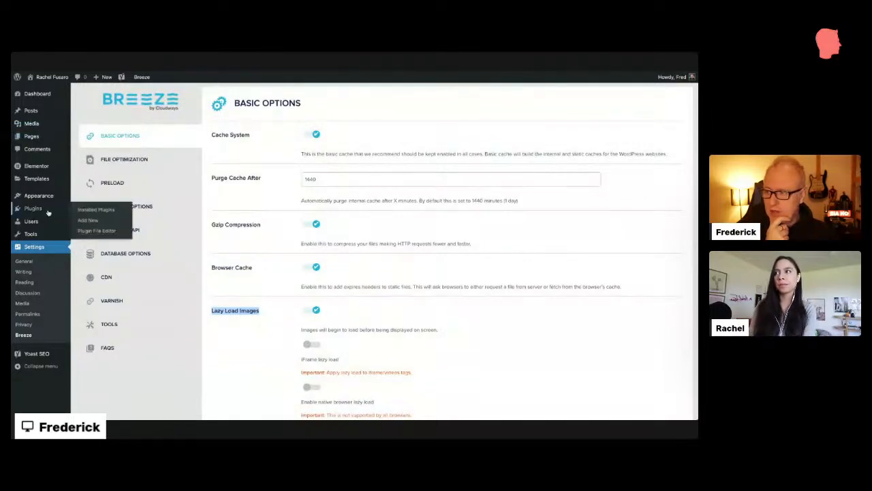
pyautogui.click(81, 211)
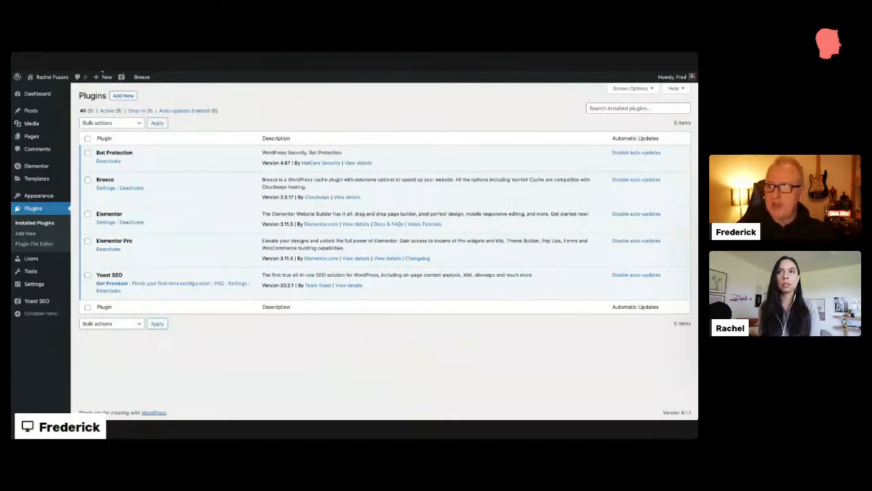
pyautogui.moveTo(51, 184)
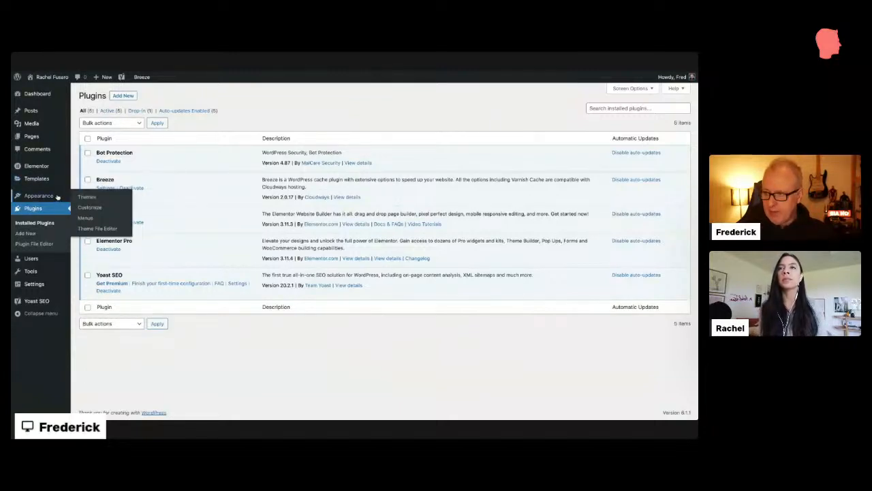
# Step: Open the Customizer and go to its Site Identity section
pyautogui.click(91, 208)
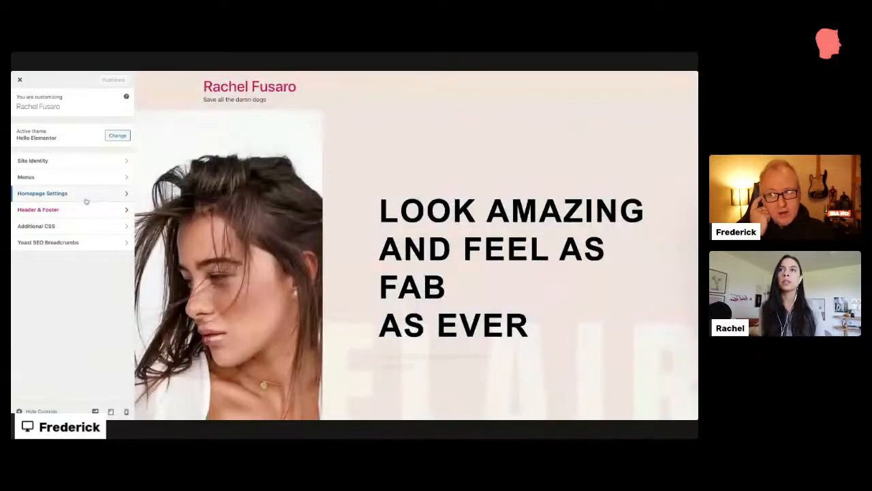
pyautogui.scroll(-3, 396, 160)
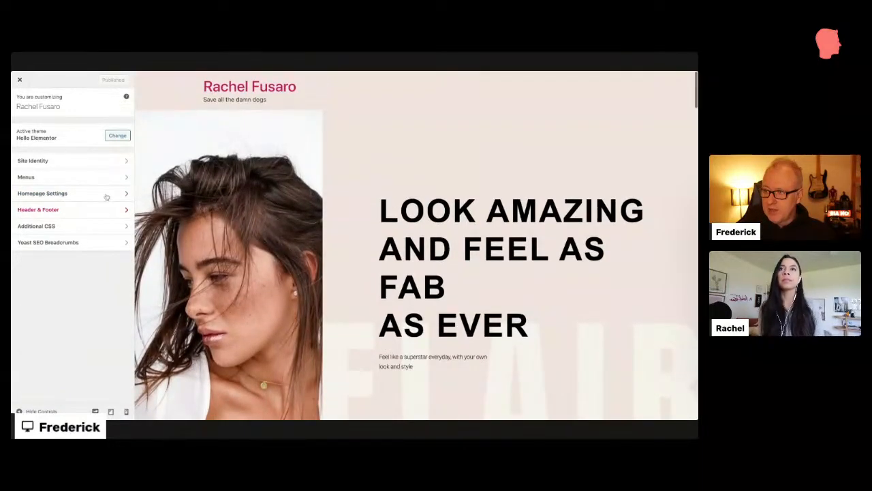
pyautogui.click(106, 161)
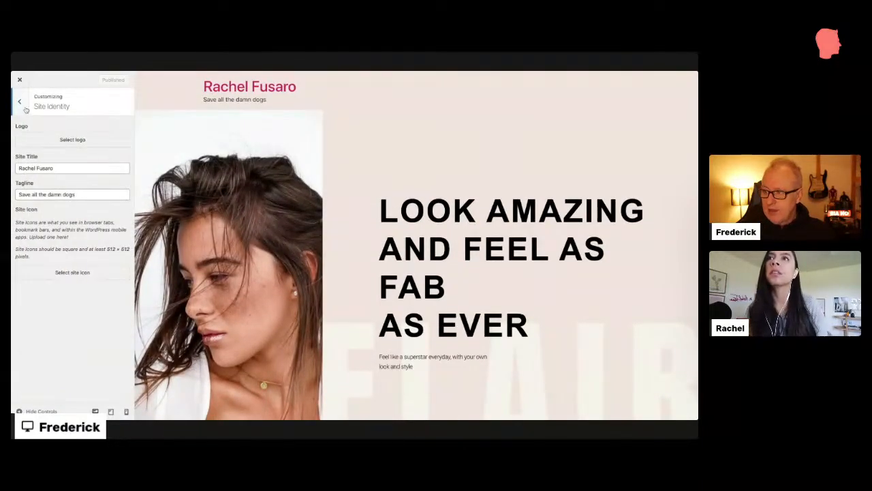
pyautogui.click(20, 103)
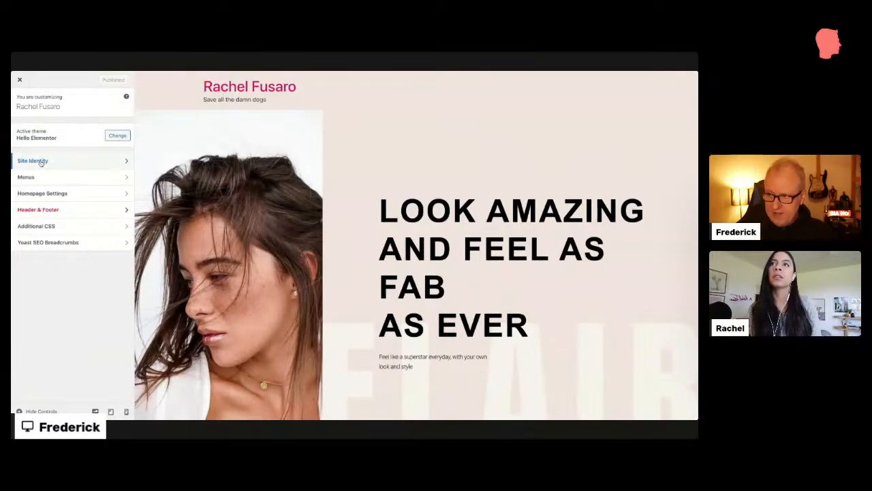
pyautogui.click(41, 162)
# Step: Review the tagline 'Save all the damn dogs', the logo, title and Site Icon settings
pyautogui.click(61, 193)
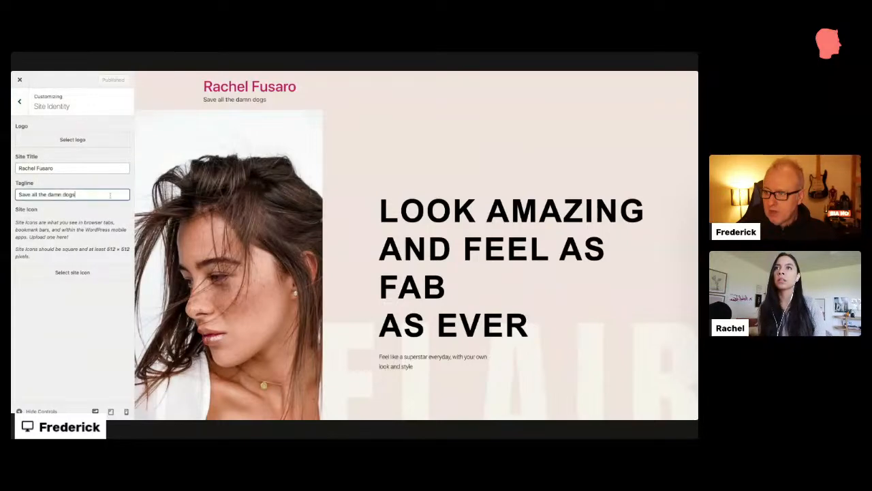
pyautogui.tripleClick(89, 193)
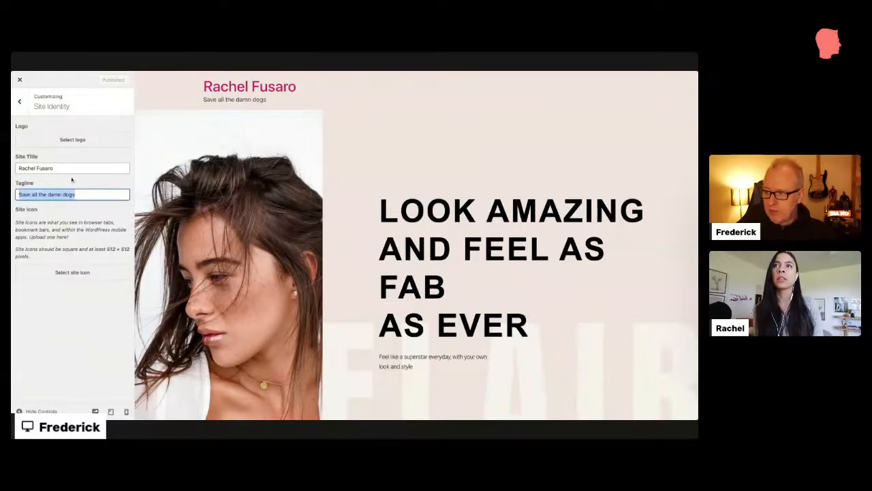
pyautogui.click(89, 196)
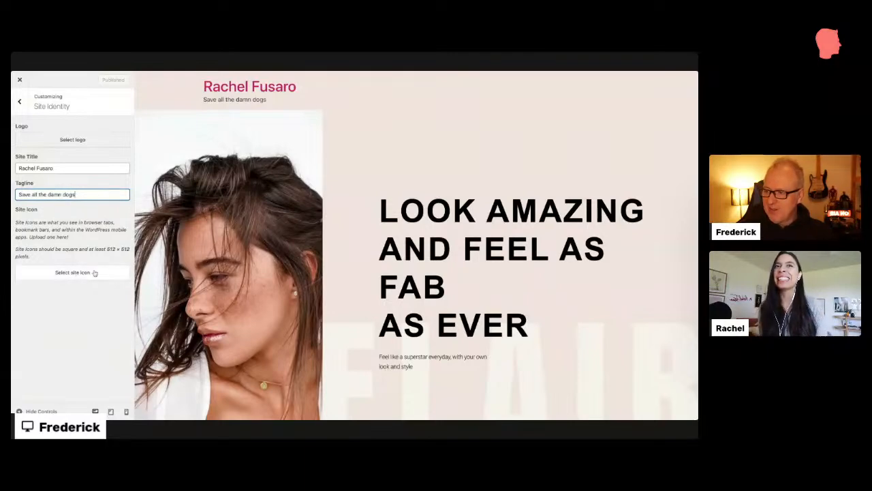
pyautogui.moveTo(130, 249); pyautogui.dragTo(15, 126)
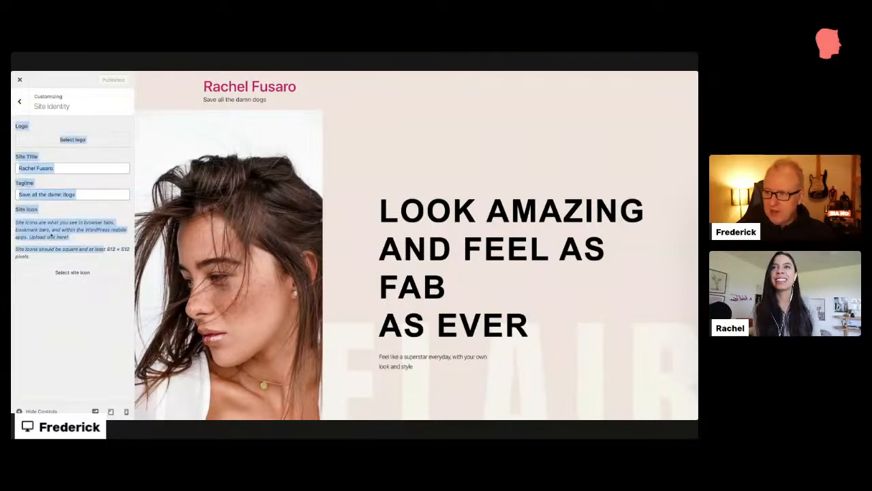
pyautogui.click(51, 235)
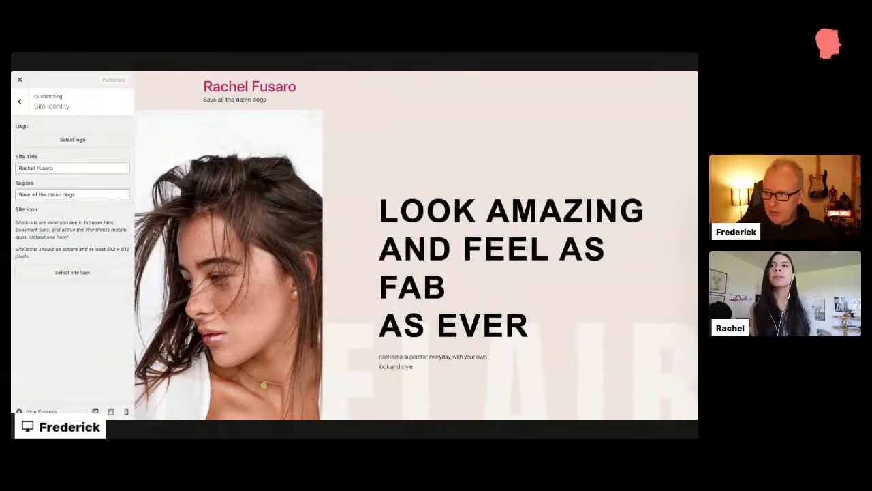
pyautogui.moveTo(25, 222); pyautogui.dragTo(77, 239)
pyautogui.click(77, 239)
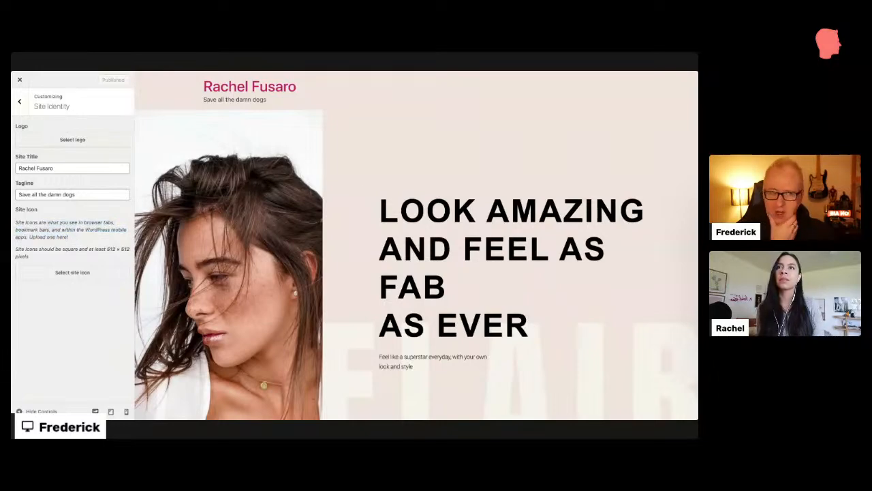
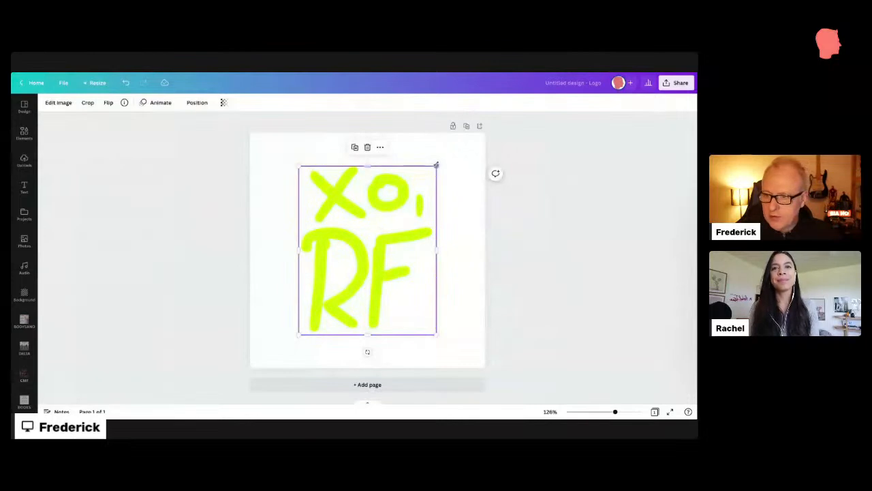
# Step: Enlarge the XO RF artwork to fill the Canva page and centre it
pyautogui.moveTo(436, 165); pyautogui.dragTo(458, 140)
pyautogui.moveTo(298, 335); pyautogui.dragTo(279, 360)
pyautogui.moveTo(359, 293); pyautogui.dragTo(356, 295)
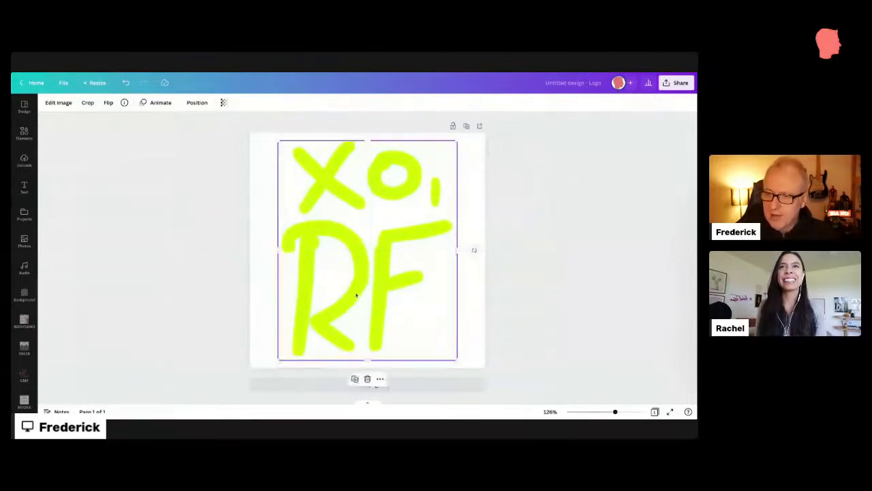
pyautogui.click(190, 345)
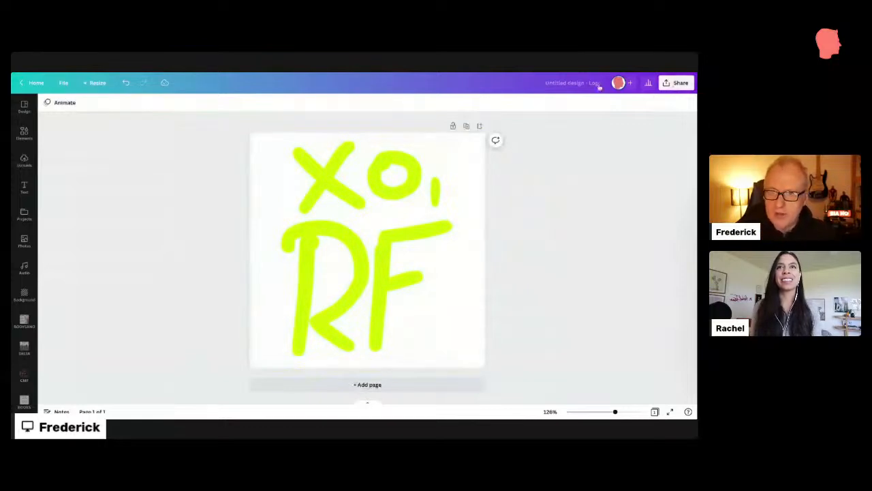
# Step: Title the design 'favicon' and download it as a PNG
pyautogui.write('favicon')
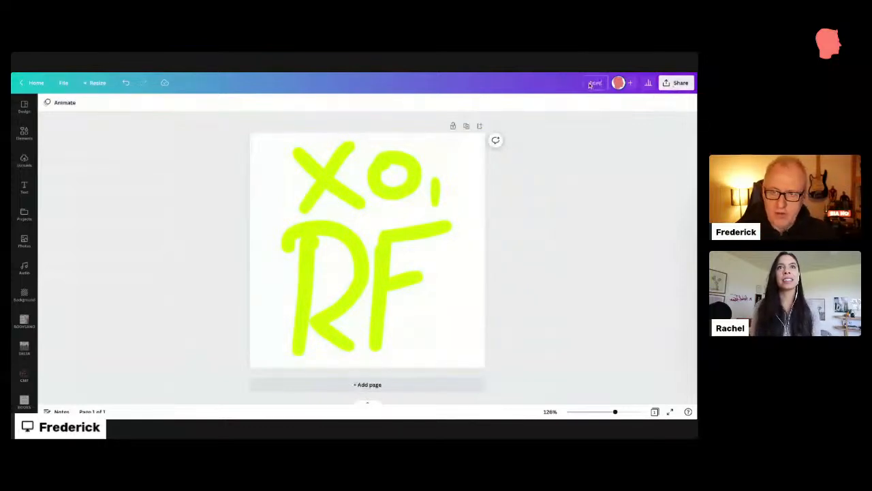
pyautogui.click(669, 82)
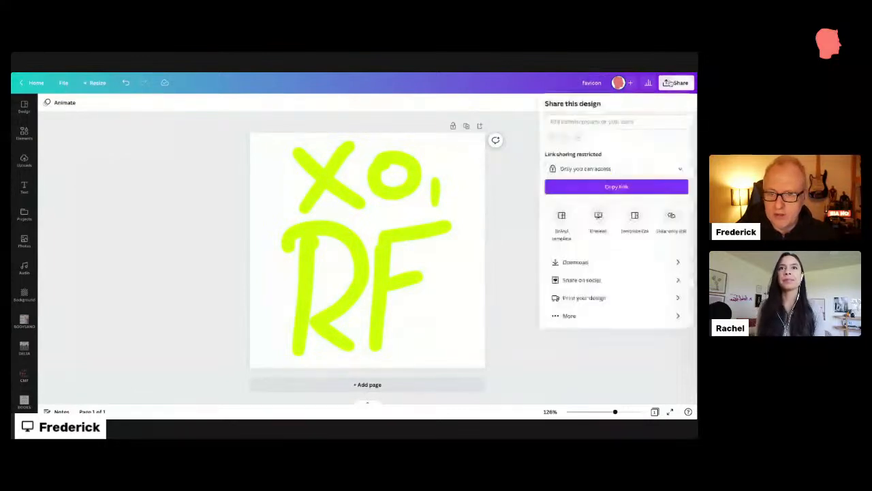
pyautogui.click(587, 263)
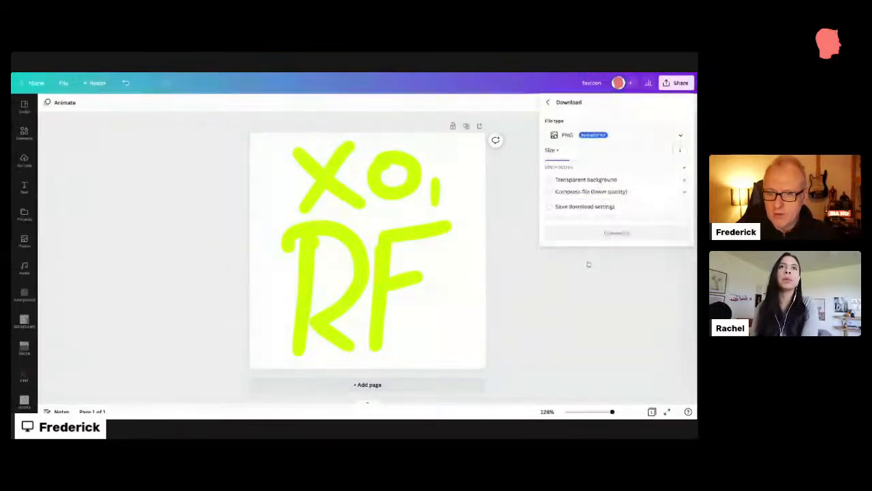
pyautogui.click(599, 233)
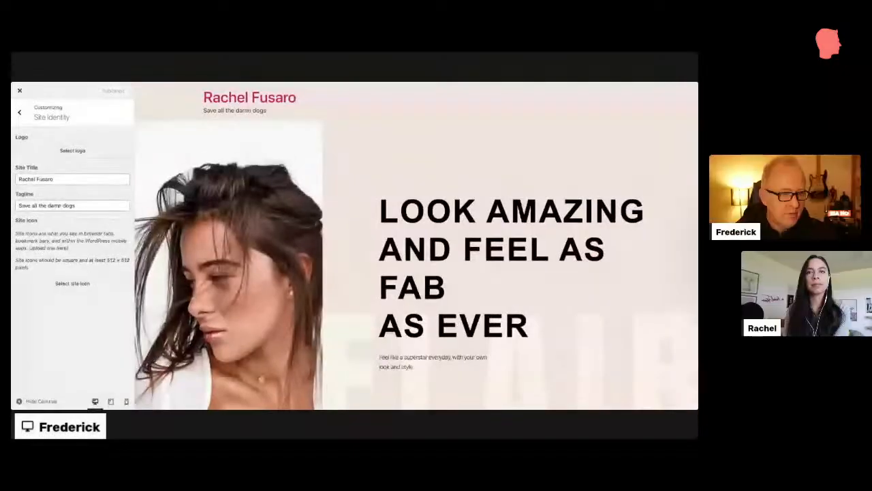
# Step: Upload favicon.png through the site icon image picker
pyautogui.click(91, 283)
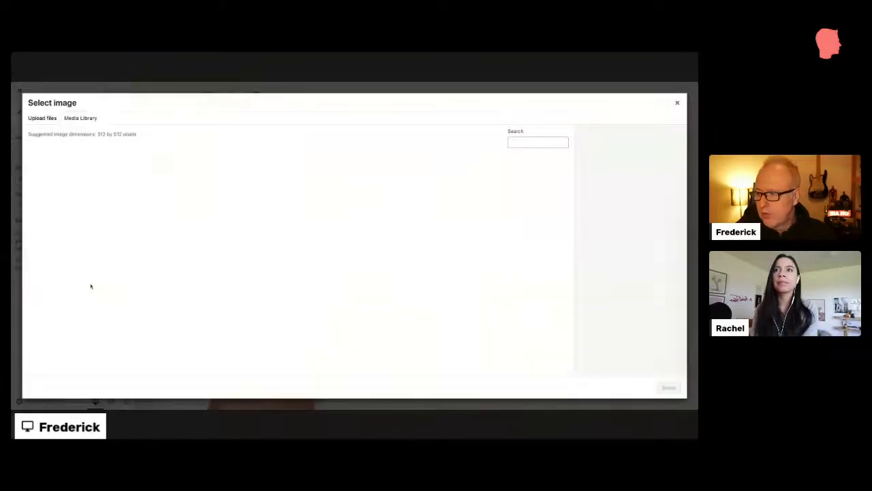
pyautogui.click(55, 119)
pyautogui.click(374, 246)
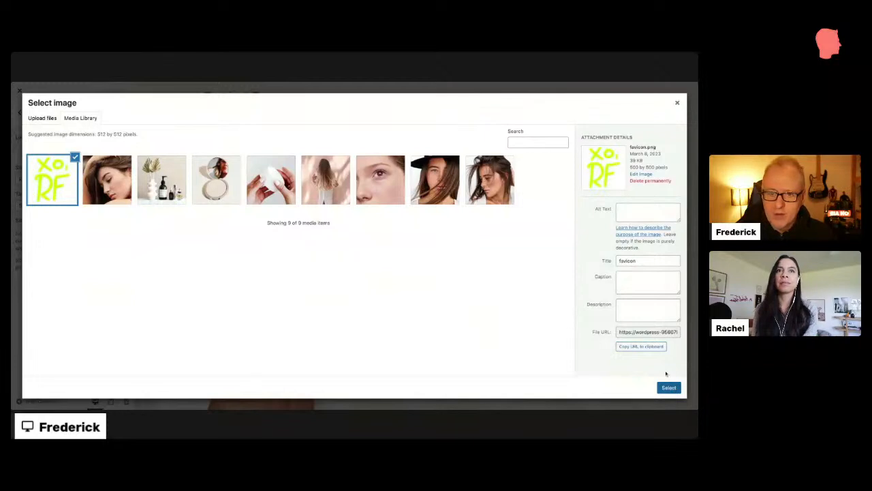
# Step: Select the uploaded image's title text and place the cursor in its Alt Text field
pyautogui.click(647, 262)
pyautogui.doubleClick(647, 261)
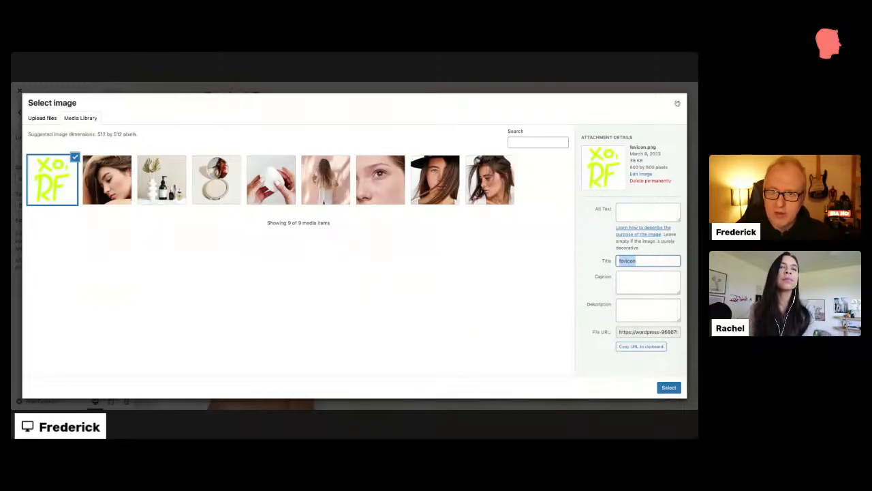
pyautogui.click(632, 207)
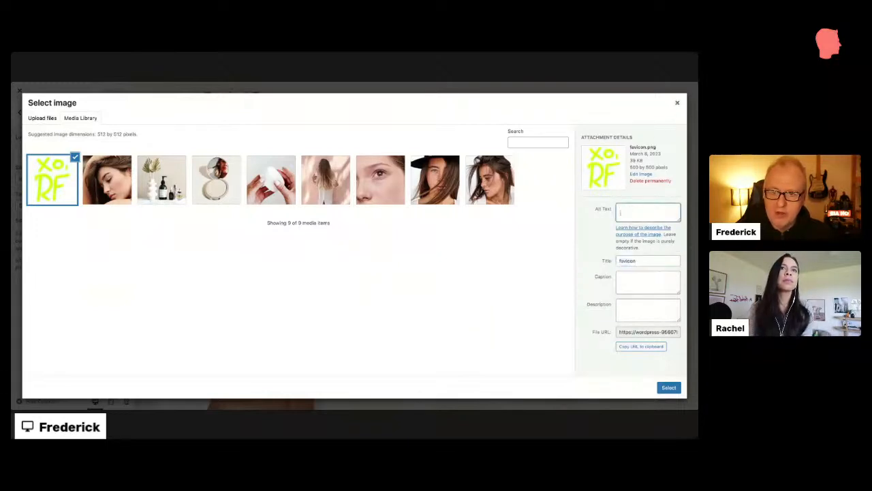
pyautogui.click(613, 211)
pyautogui.doubleClick(612, 212)
pyautogui.doubleClick(612, 211)
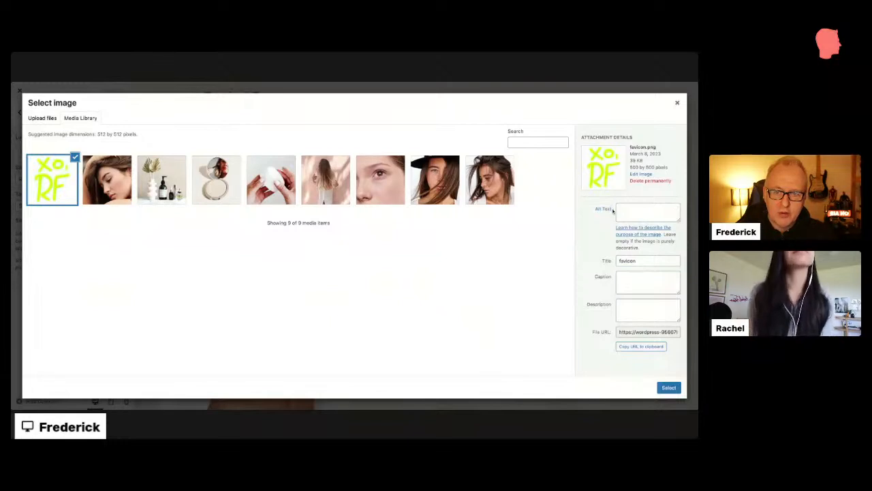
pyautogui.click(632, 209)
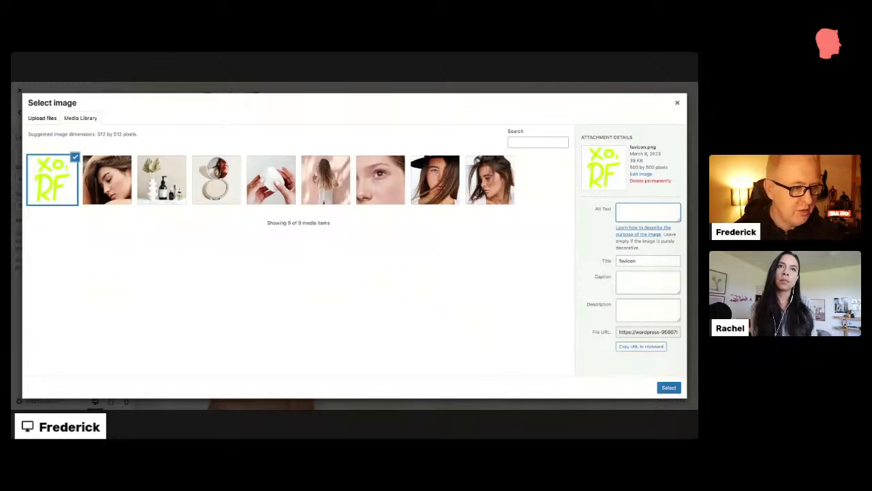
# Step: Give favicon.png alt text naming it the site owner's favicon, then select it as site icon
pyautogui.write('face')
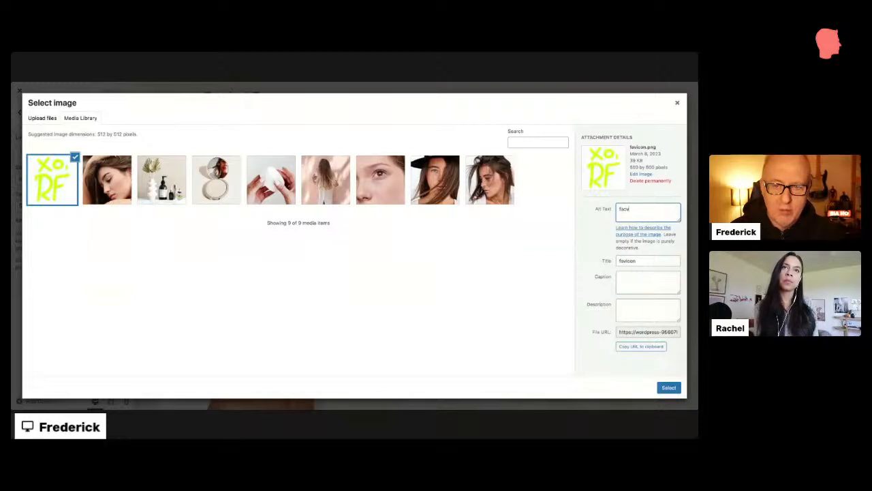
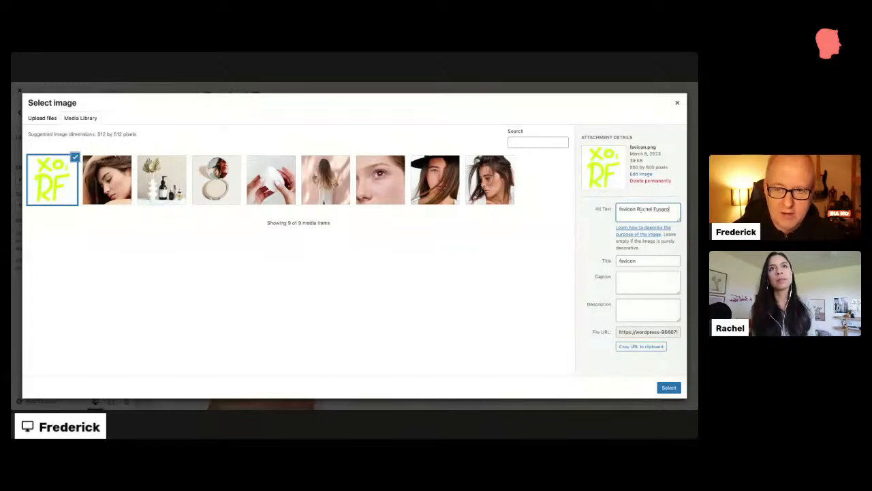
pyautogui.click(670, 387)
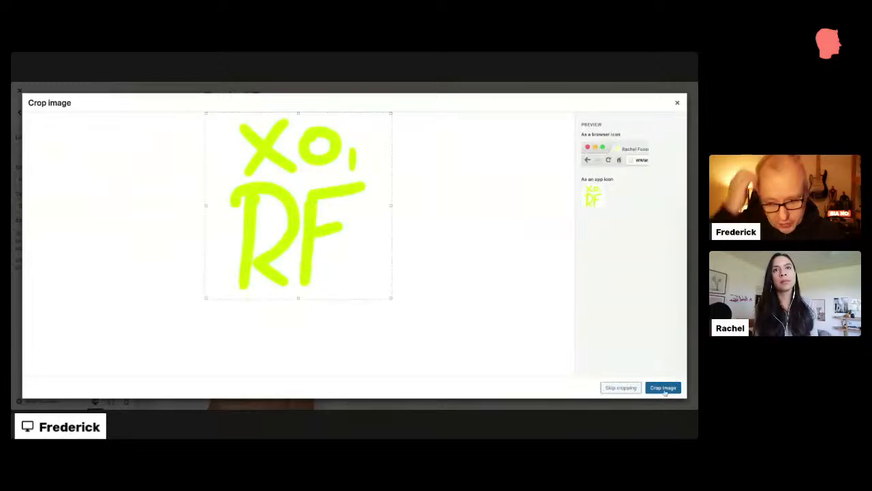
# Step: Crop the XO RF favicon, publish it as the site icon, and close the Customizer
pyautogui.click(664, 388)
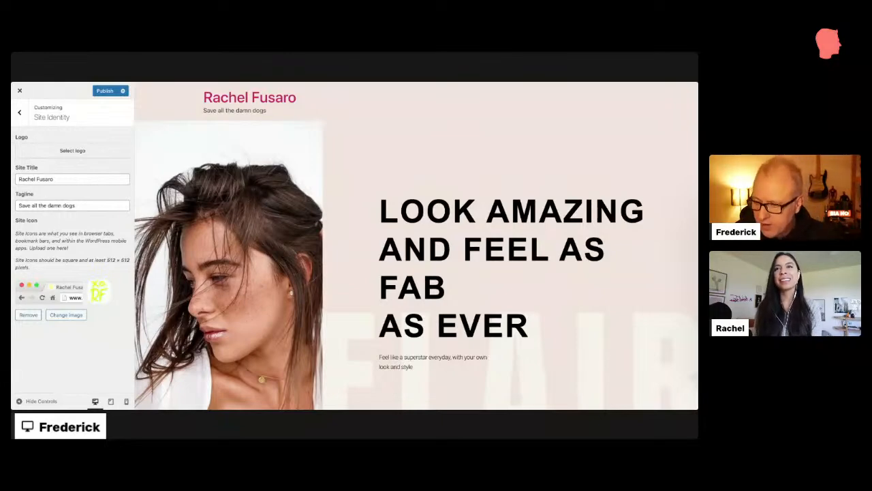
pyautogui.click(106, 91)
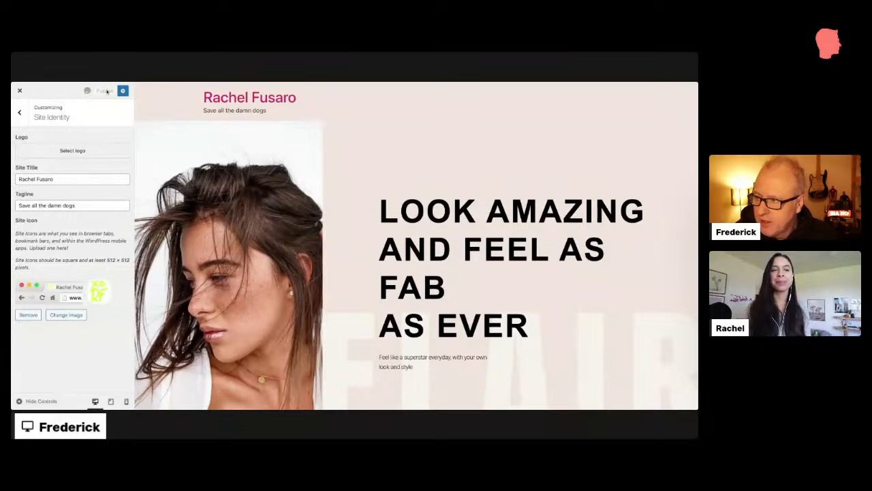
pyautogui.click(20, 91)
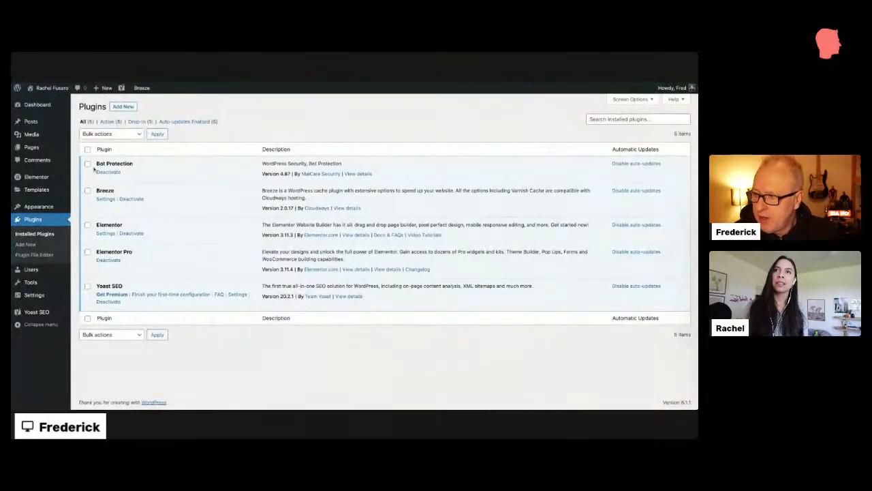
# Step: Search 'auto image attribute', then install and activate Auto Image Attributes From Filename With Bulk Updater
pyautogui.click(124, 107)
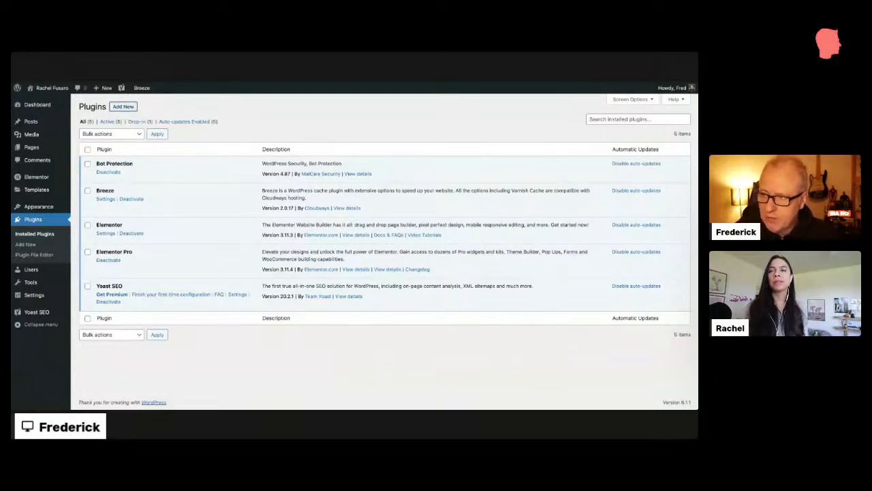
pyautogui.click(609, 128)
pyautogui.write('a')
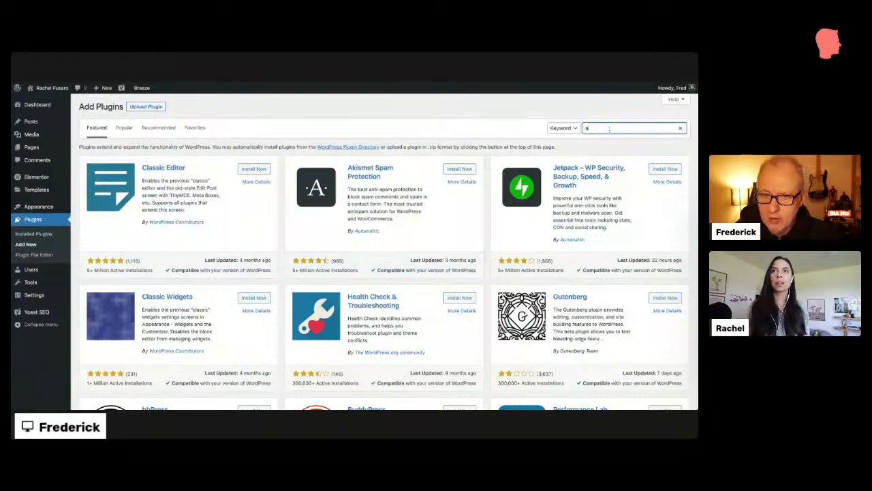
pyautogui.write('uto')
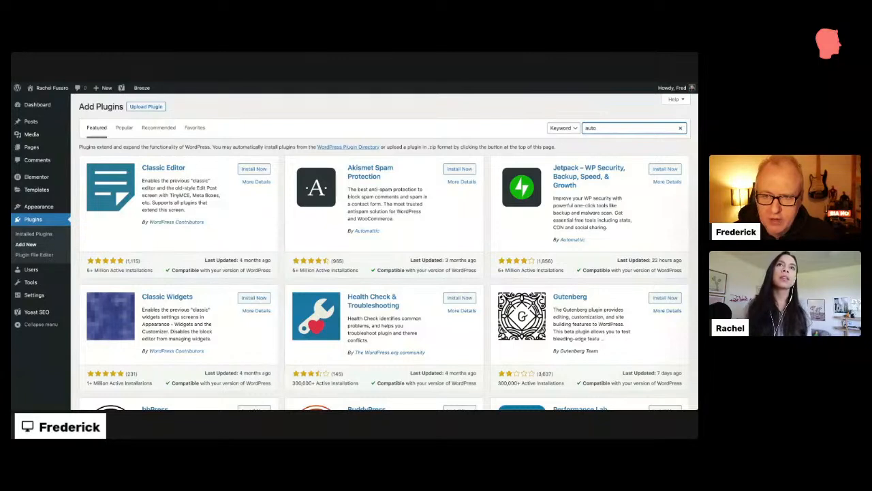
pyautogui.write(' image attribute')
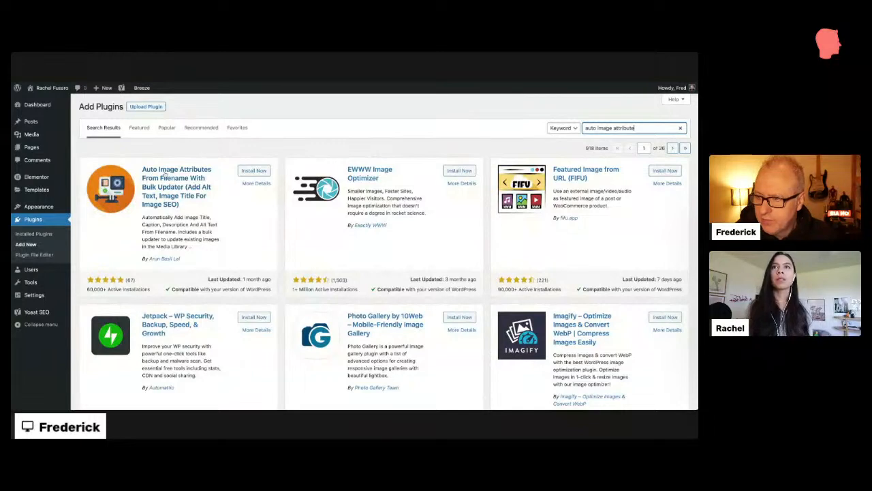
pyautogui.click(255, 171)
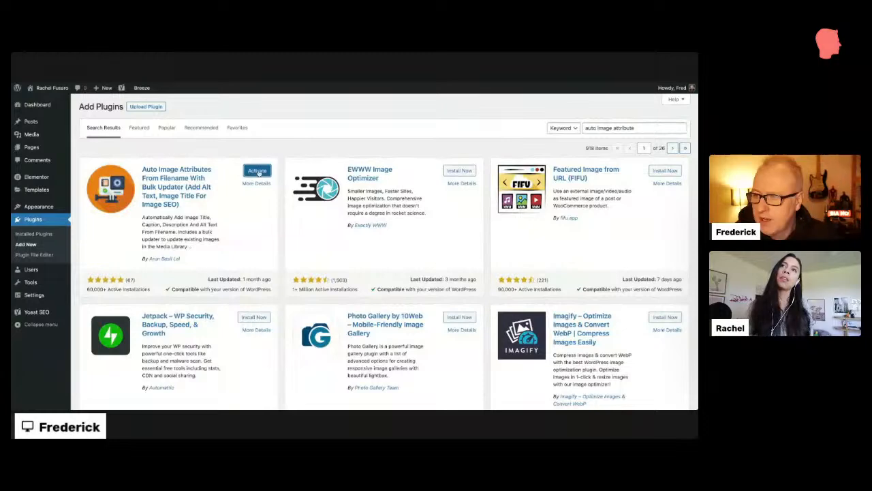
pyautogui.click(258, 171)
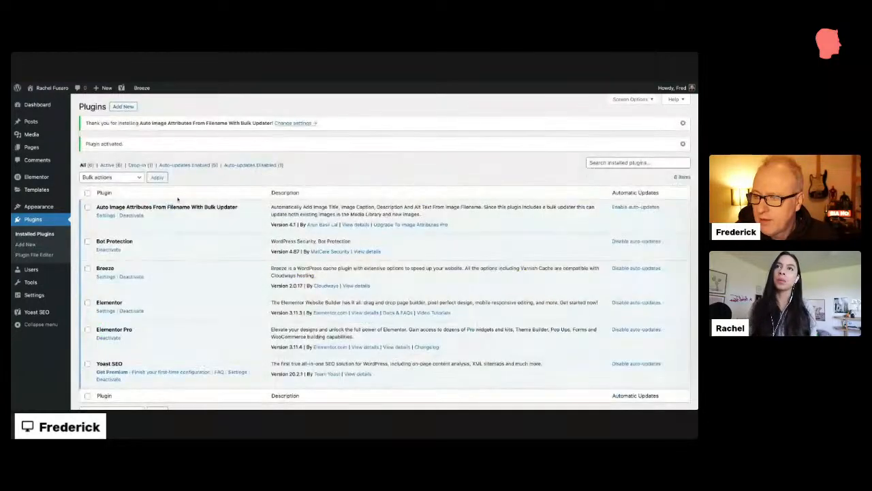
# Step: Turn off captions and descriptions for new uploads, keep alt text on, and save the settings
pyautogui.click(107, 215)
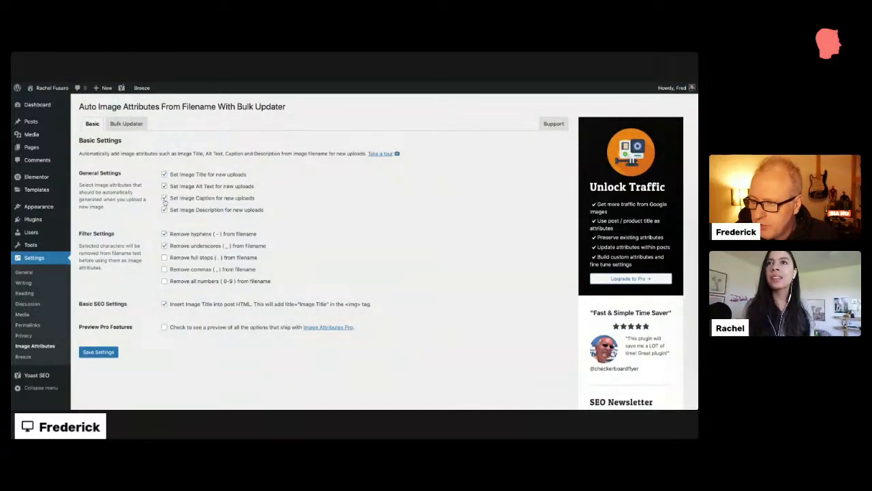
pyautogui.click(165, 198)
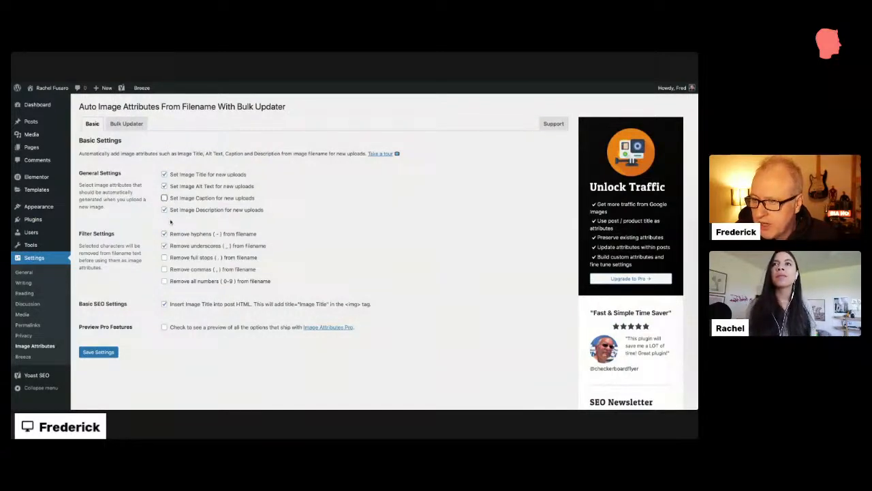
pyautogui.click(164, 209)
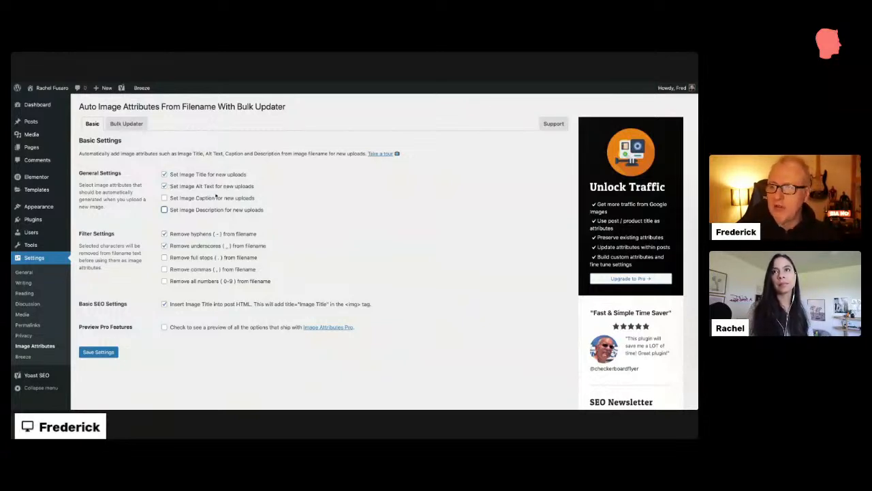
pyautogui.click(210, 188)
pyautogui.click(164, 187)
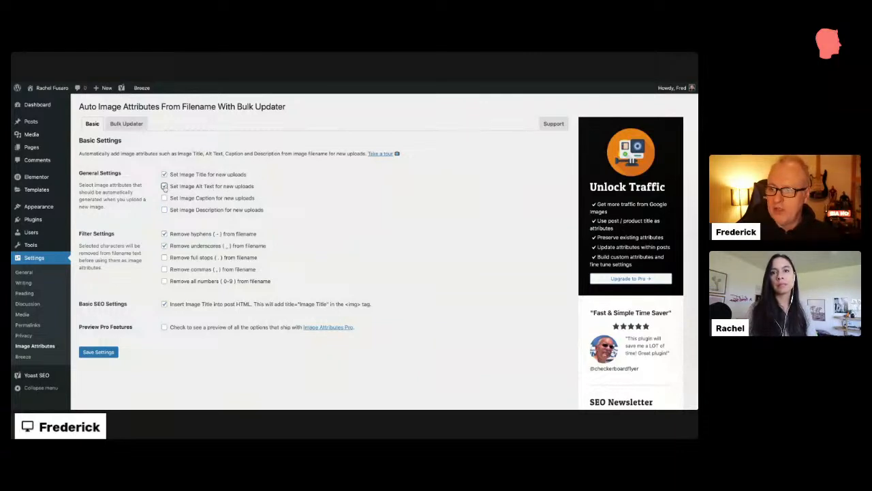
pyautogui.click(96, 352)
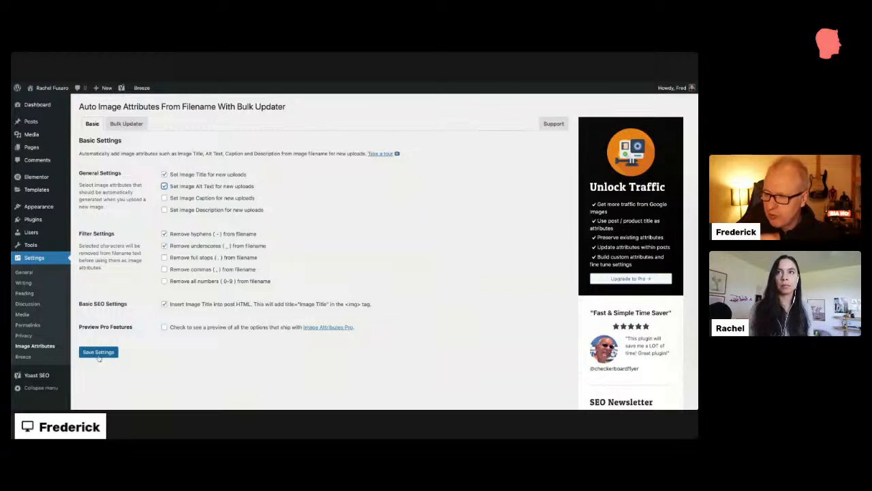
pyautogui.click(99, 354)
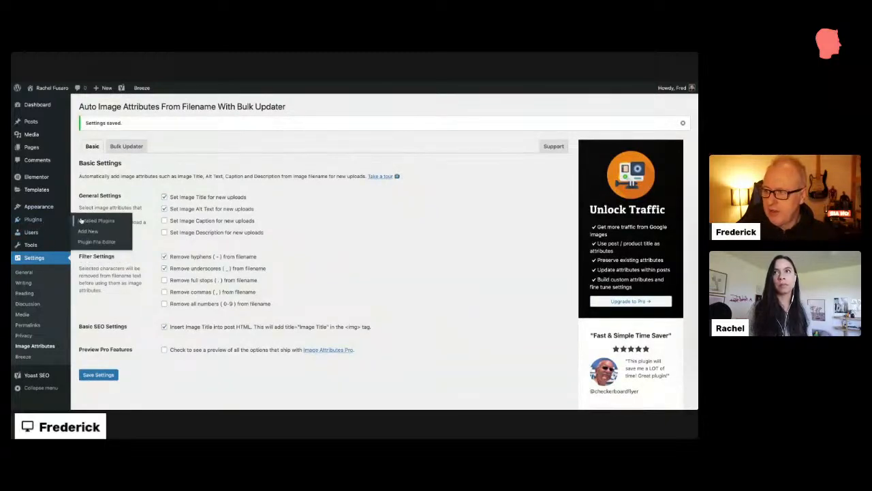
# Step: Enable auto-updates for the Auto Image Attributes plugin in the Installed Plugins list
pyautogui.click(81, 221)
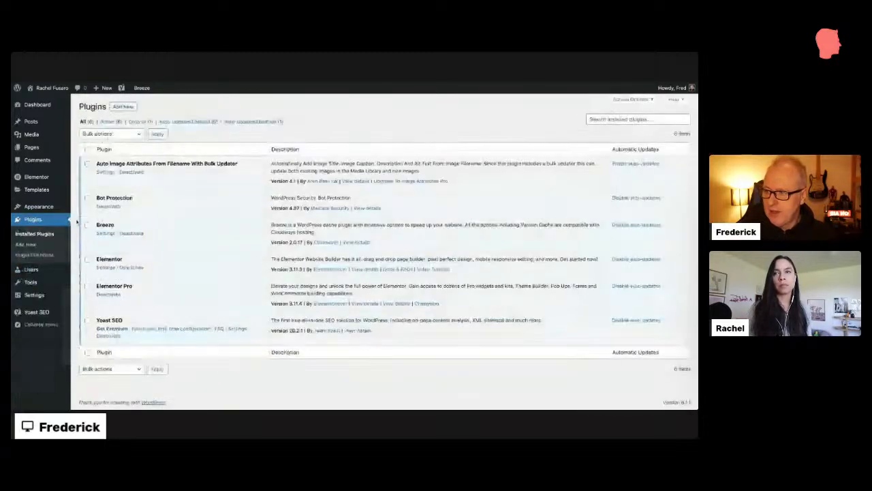
pyautogui.click(642, 164)
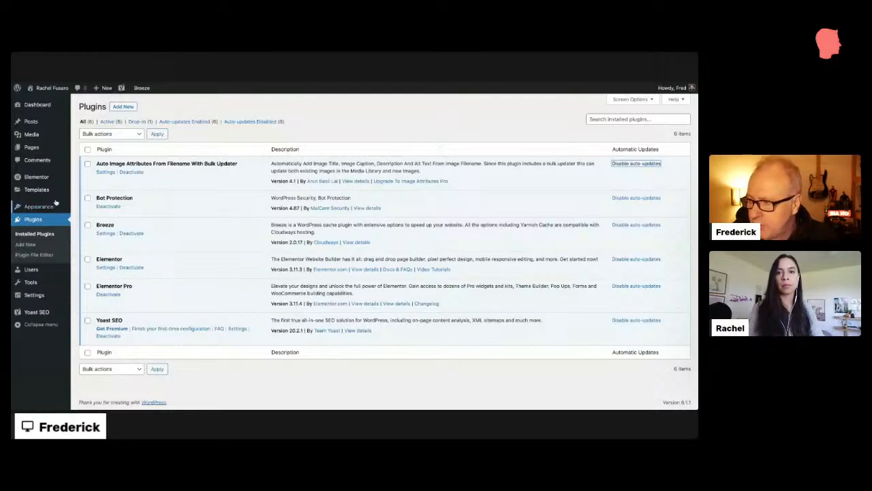
pyautogui.moveTo(47, 177)
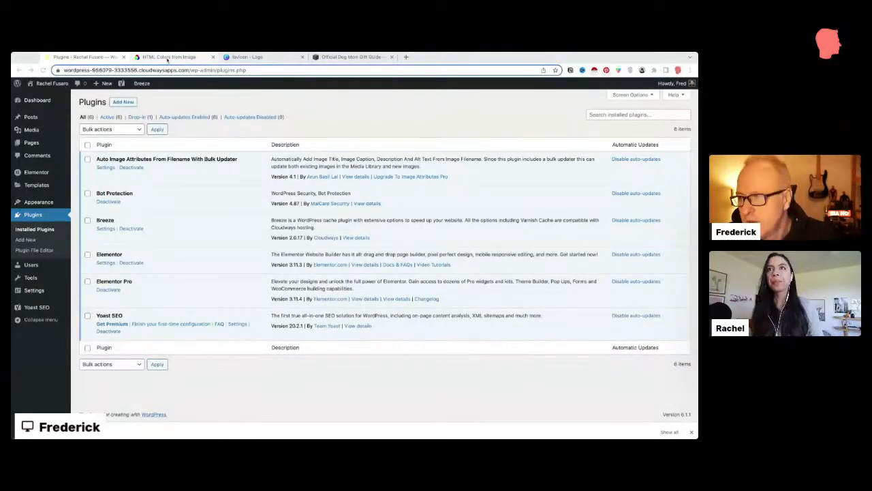
# Step: Bring up the HTML Color Codes Colors From Image page showing the brand style-guide image
pyautogui.click(167, 57)
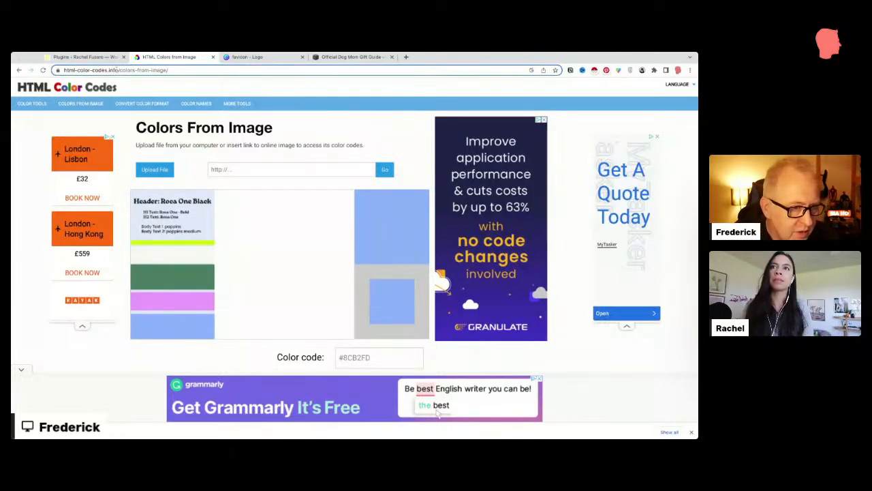
pyautogui.click(52, 57)
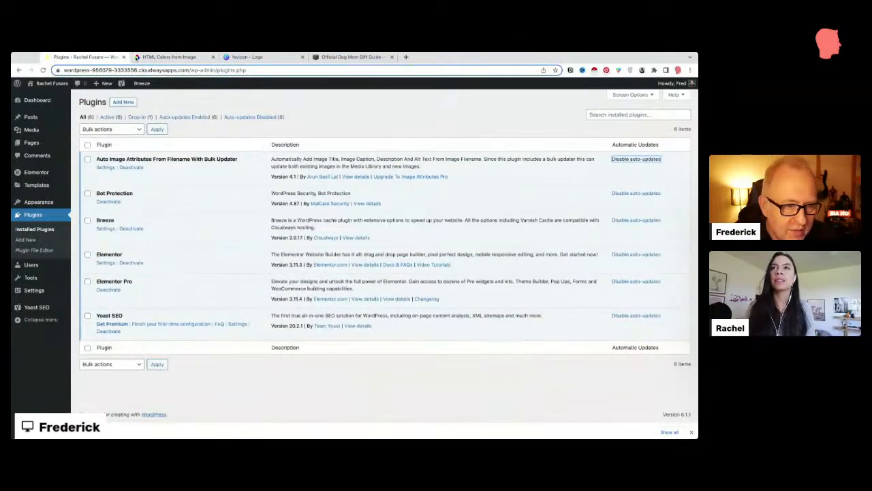
pyautogui.click(136, 57)
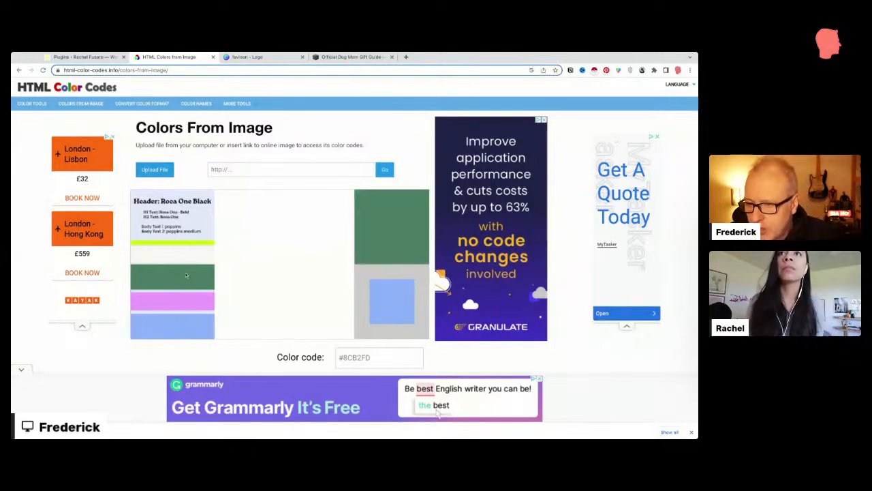
pyautogui.click(184, 307)
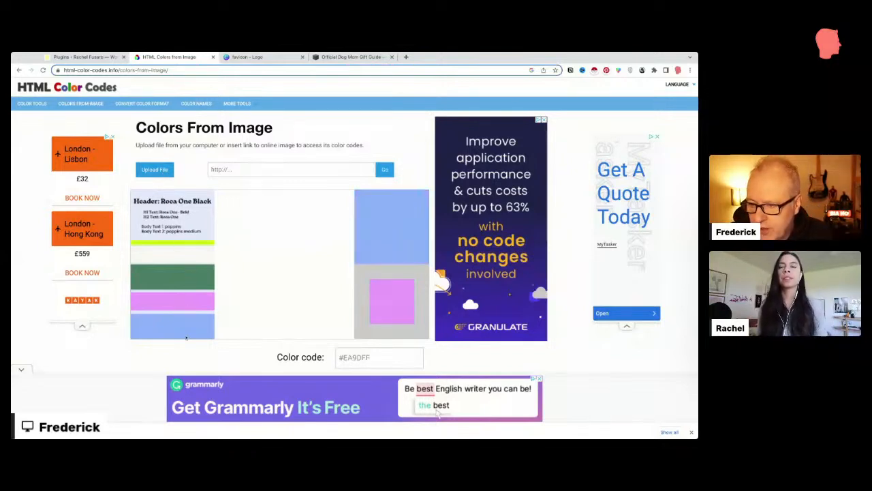
pyautogui.click(202, 337)
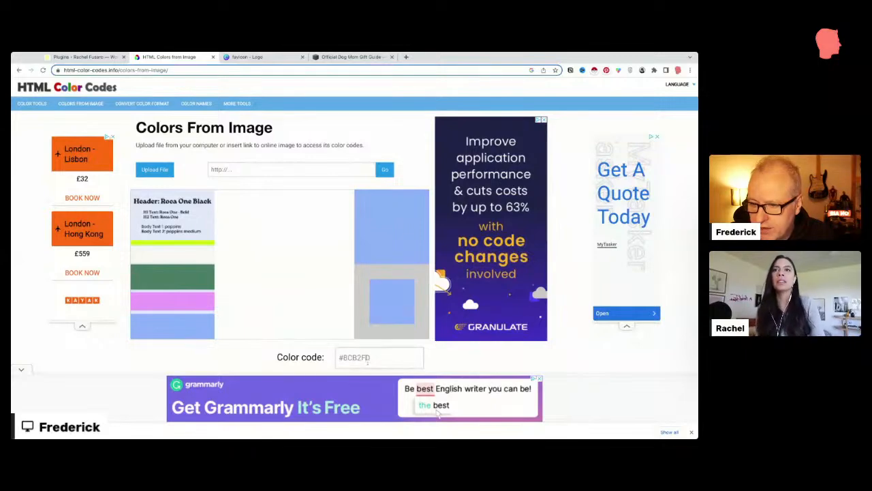
pyautogui.click(370, 358)
pyautogui.press('super+a')
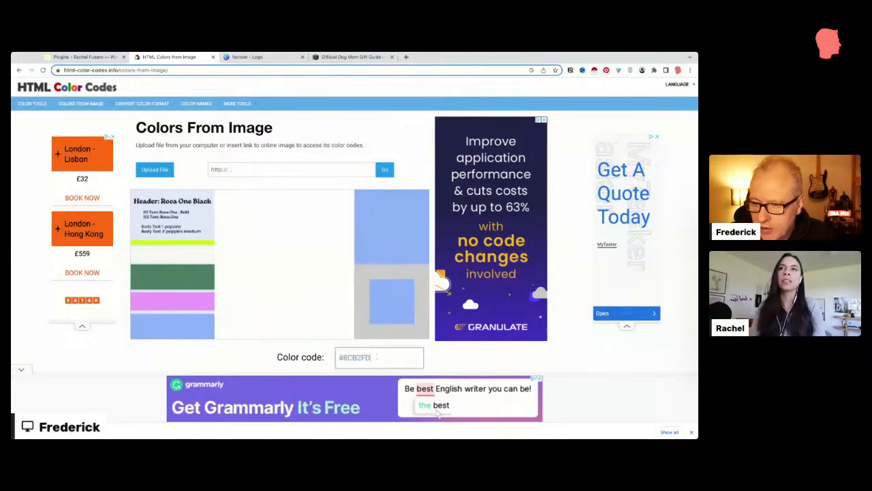
pyautogui.scroll(-1, 341, 355)
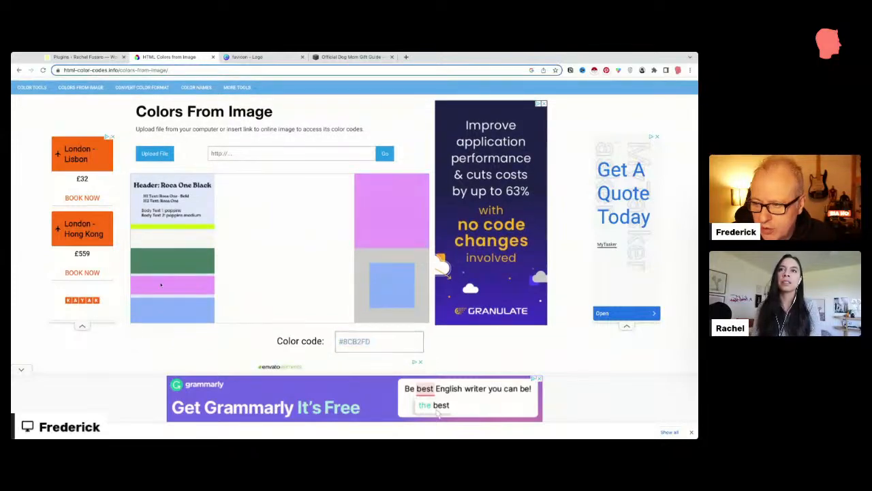
pyautogui.click(182, 262)
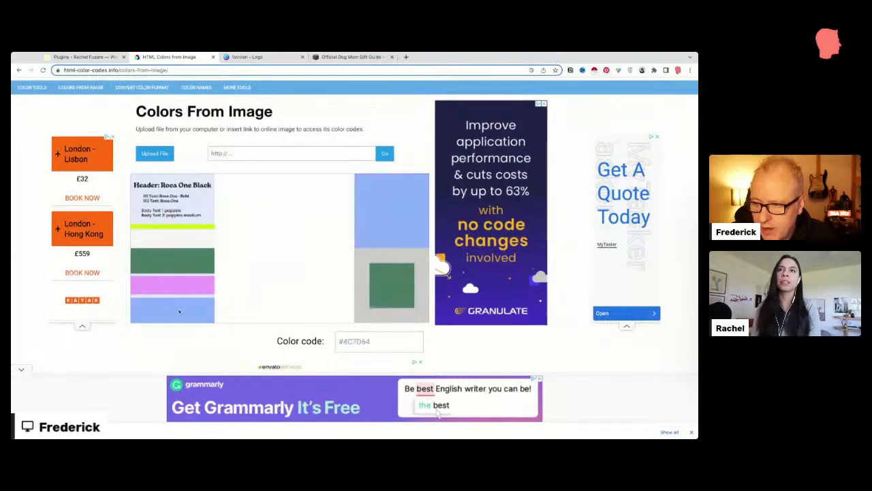
pyautogui.click(180, 311)
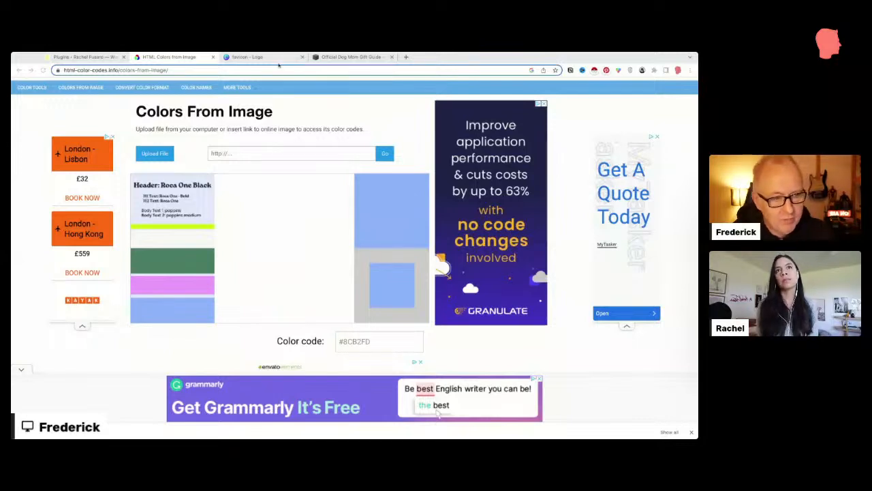
pyautogui.click(406, 58)
# Step: Load the Font Squirrel Webfont Generator and review the uploaded Roca One Light font settings
pyautogui.write('fontsquirrel.com/tools/webfont-generator')
pyautogui.press('Return')
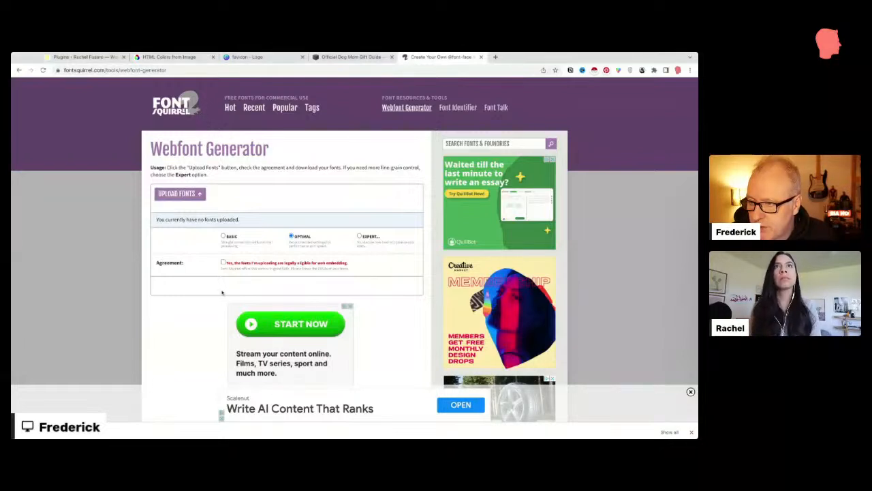
pyautogui.scroll(-1, 227, 230)
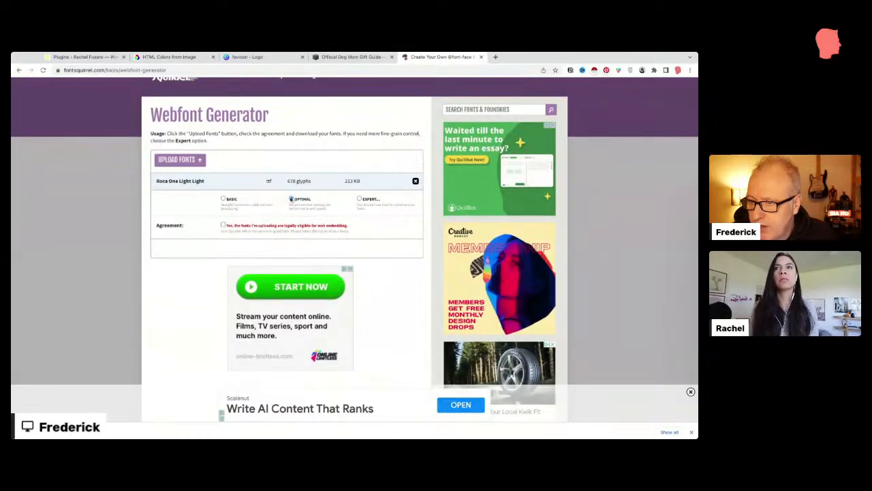
pyautogui.scroll(-1, 271, 196)
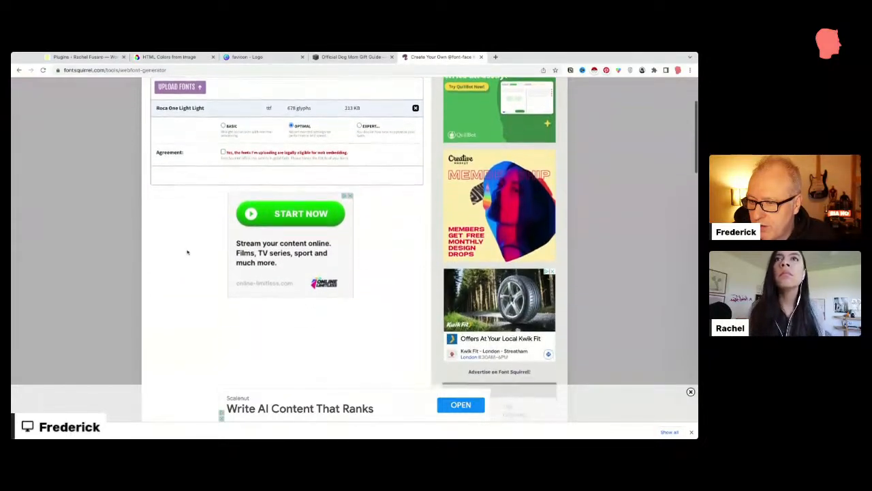
pyautogui.scroll(1, 187, 252)
pyautogui.scroll(1, 211, 214)
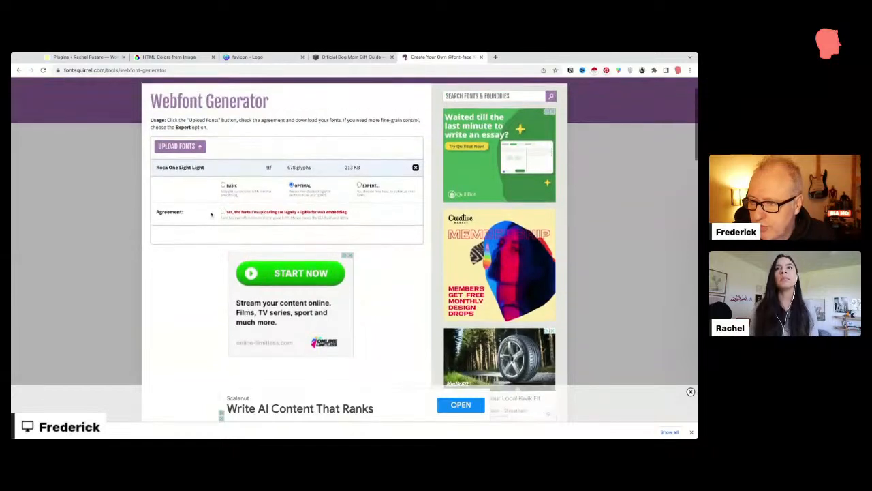
# Step: Accept the web embedding agreement and download the Roca One webfont kit
pyautogui.click(223, 212)
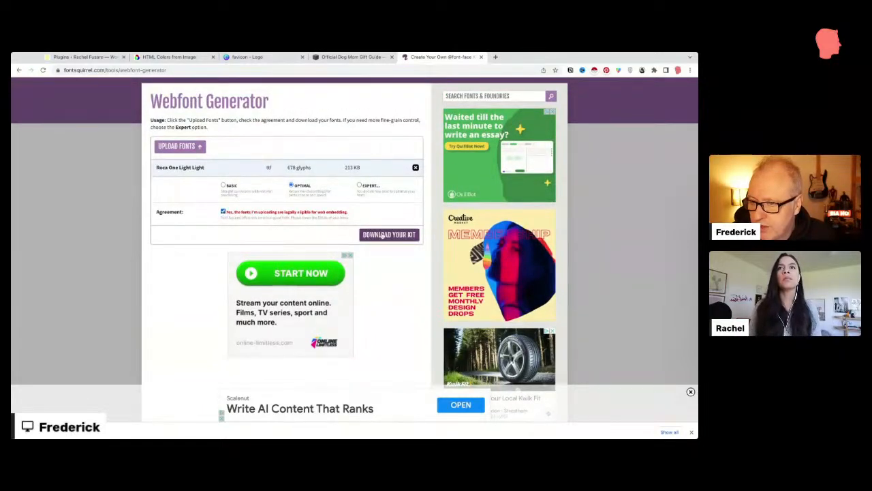
pyautogui.click(382, 234)
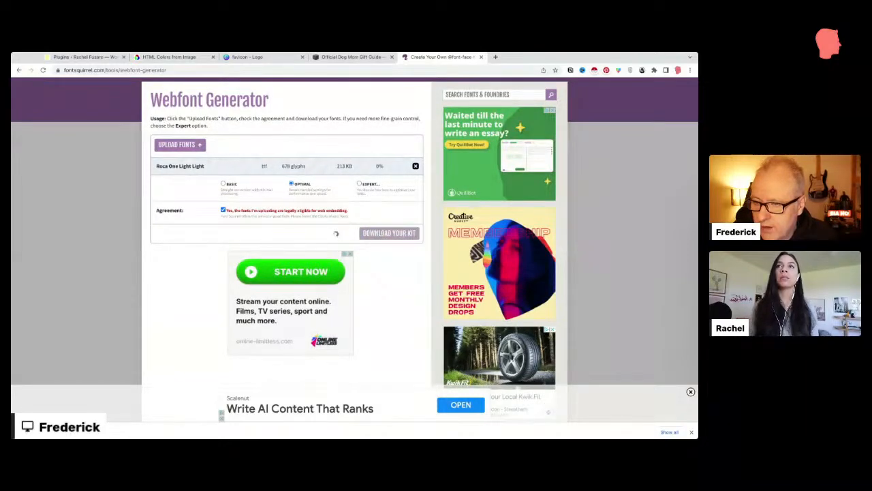
pyautogui.scroll(1, 326, 185)
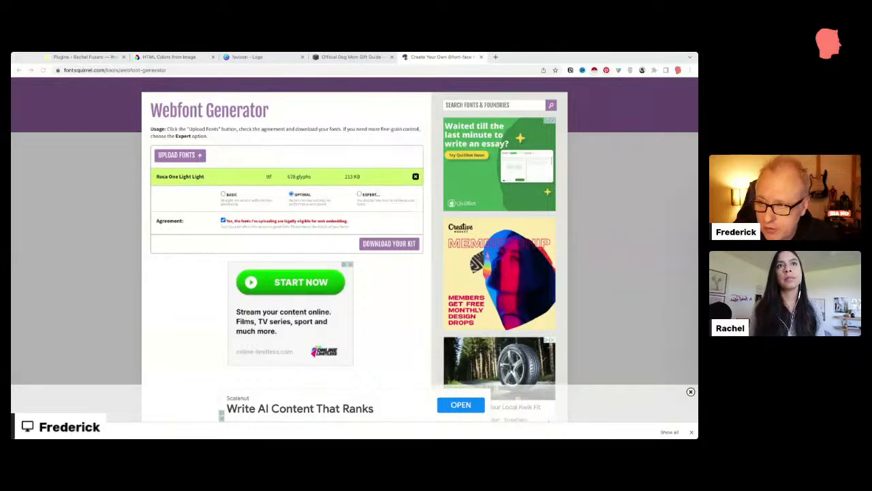
# Step: Create a new Elementor custom font titled 'RocaOne' and add one font variation
pyautogui.click(92, 58)
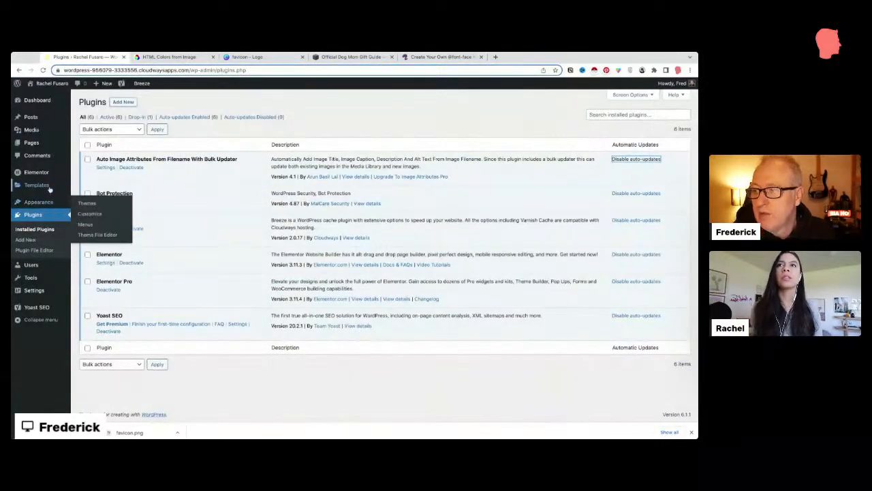
pyautogui.moveTo(50, 176)
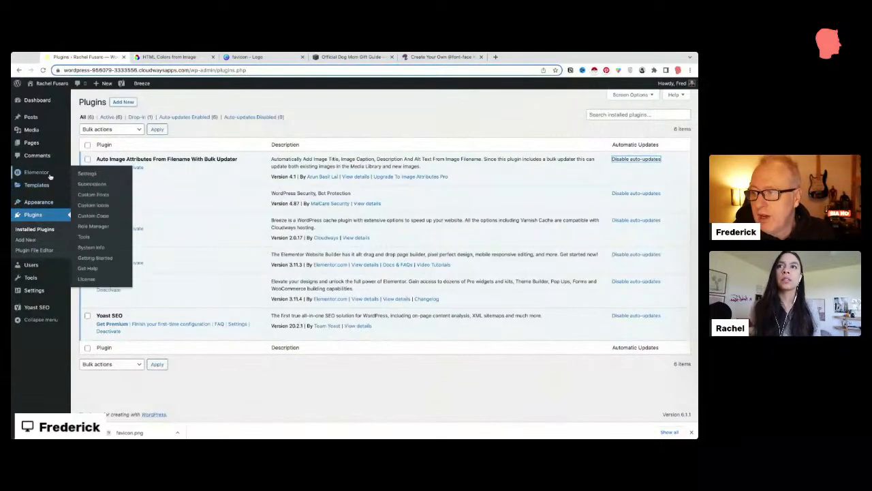
pyautogui.click(87, 196)
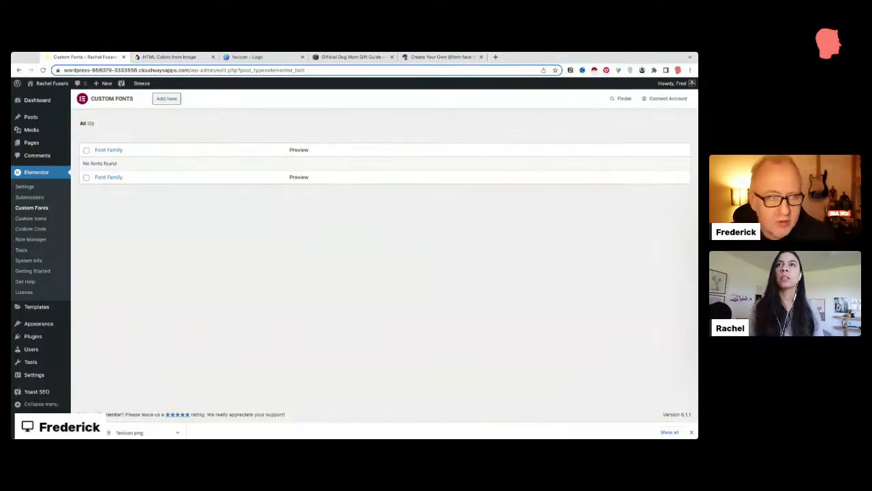
pyautogui.click(168, 99)
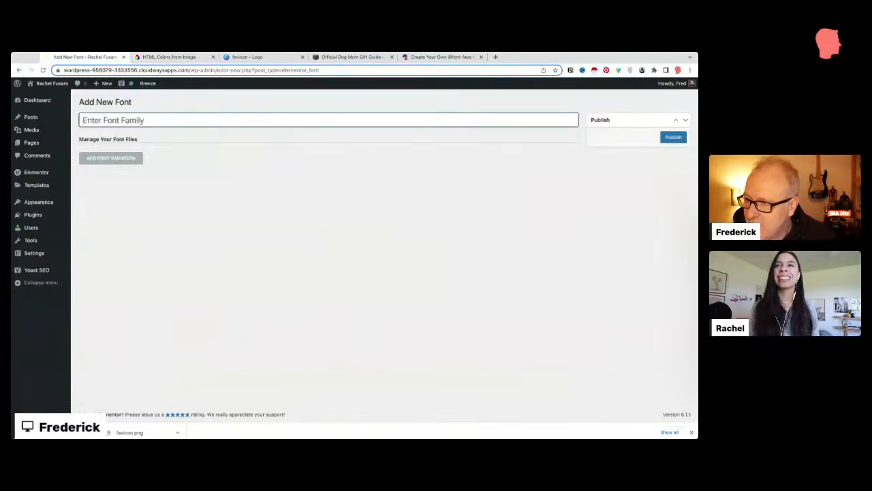
pyautogui.write('Roca')
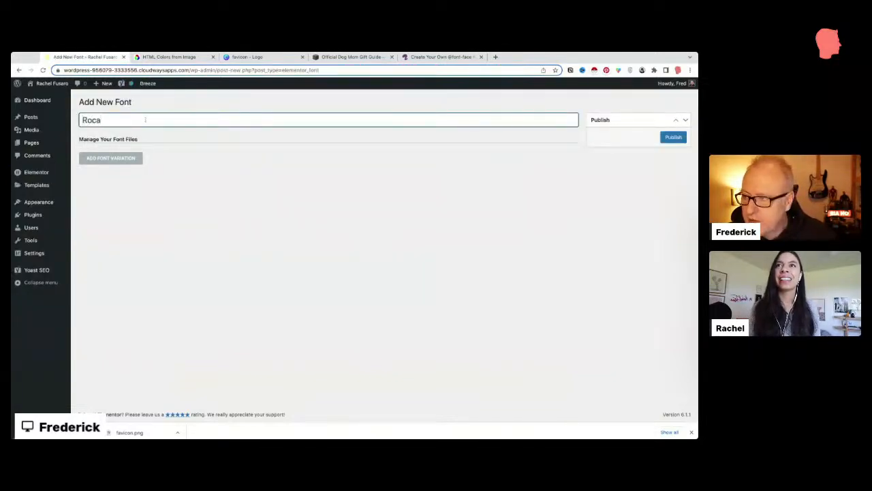
pyautogui.write('One')
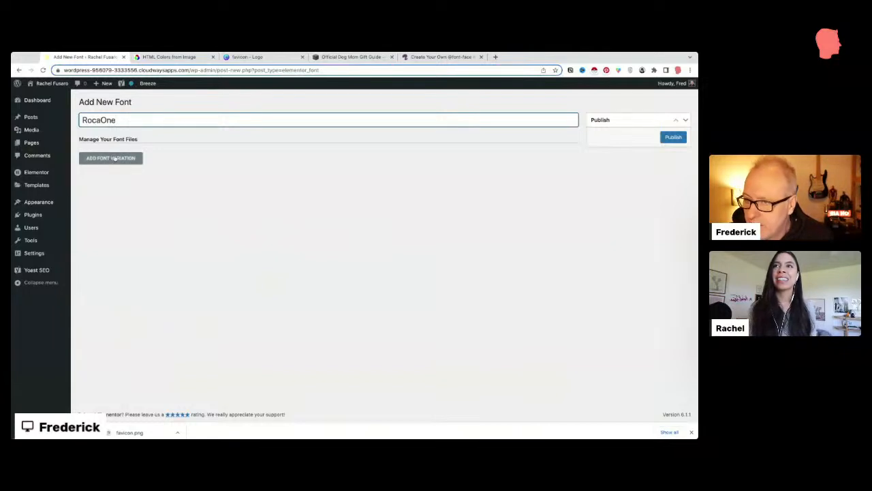
pyautogui.click(114, 161)
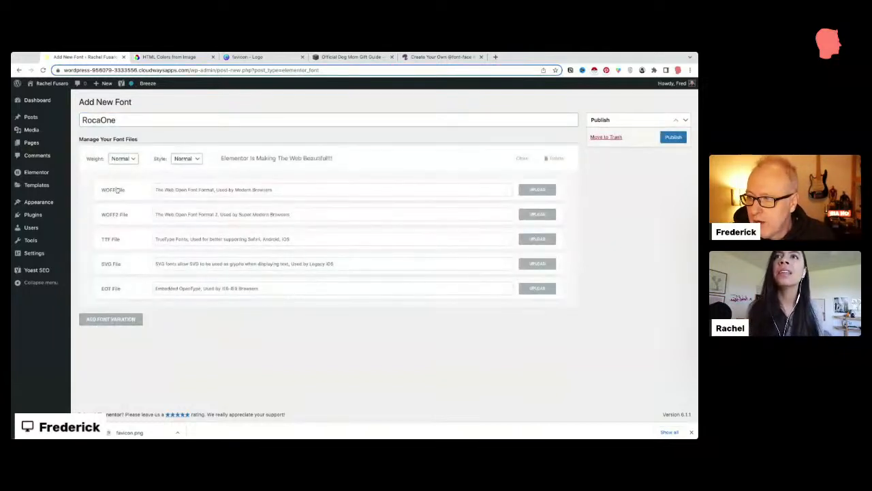
# Step: Upload the rocaone-lt-webfont .woff file and attach it to the WOFF File field
pyautogui.click(538, 190)
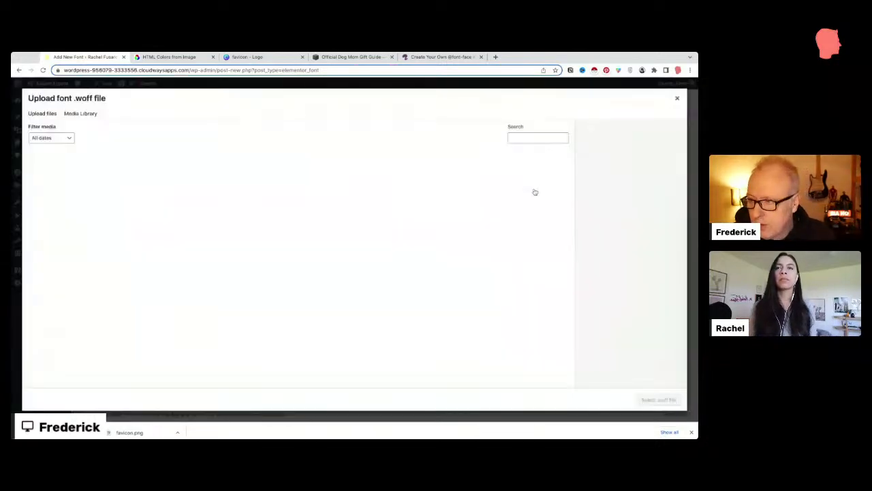
pyautogui.click(50, 114)
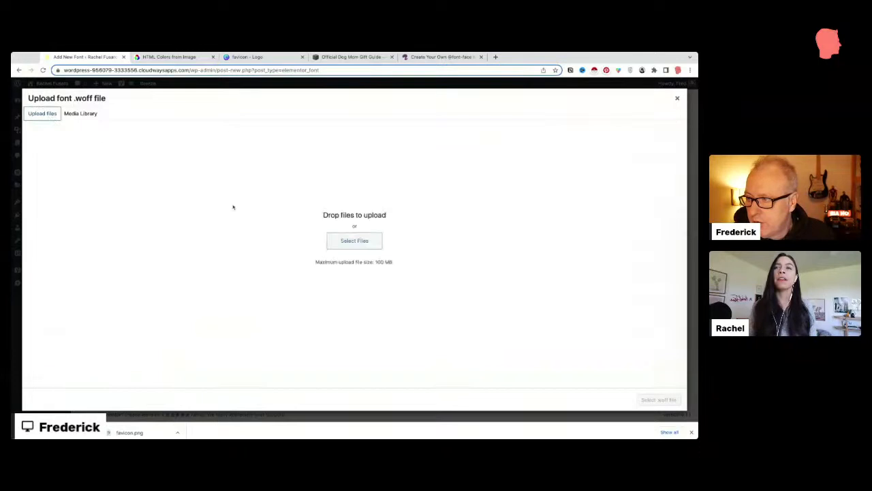
pyautogui.click(340, 240)
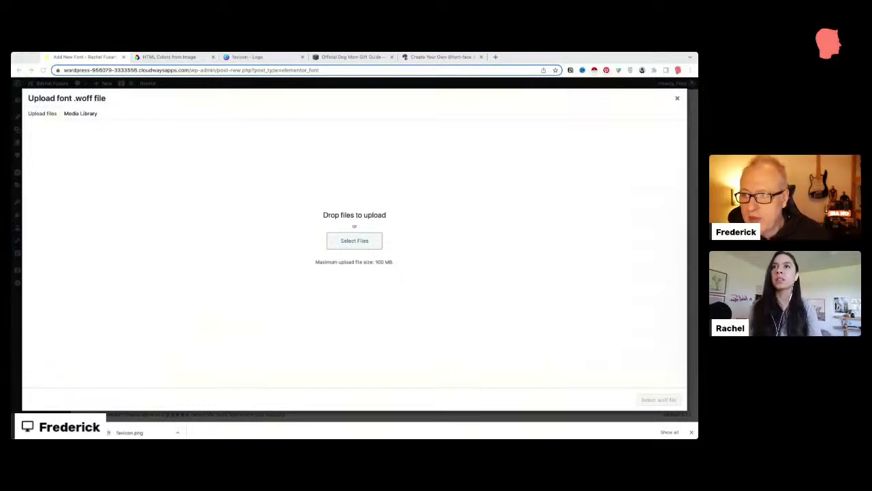
pyautogui.doubleClick(430, 230)
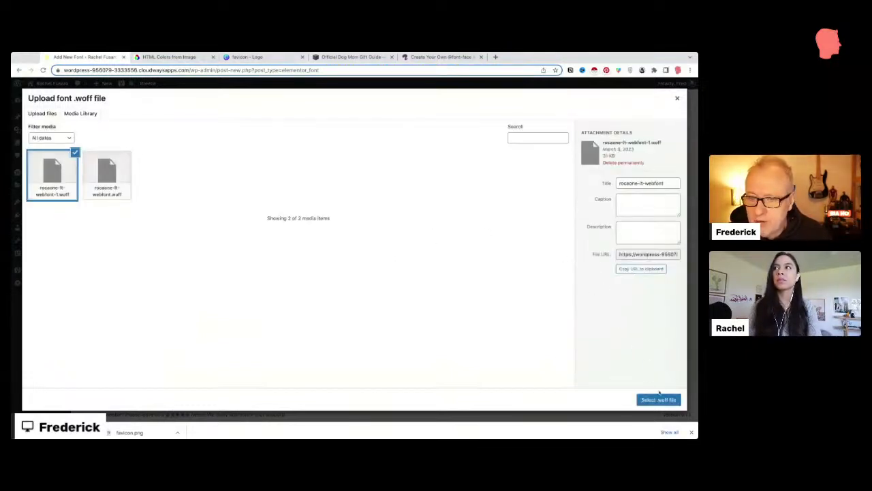
pyautogui.click(659, 396)
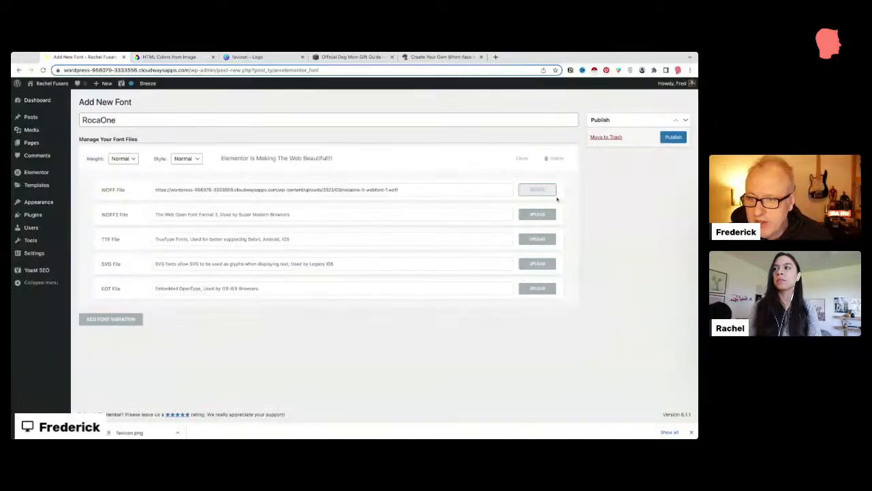
# Step: Upload the matching rocaone-lt-webfont .woff2 file and attach it to the WOFF2 File field
pyautogui.click(537, 214)
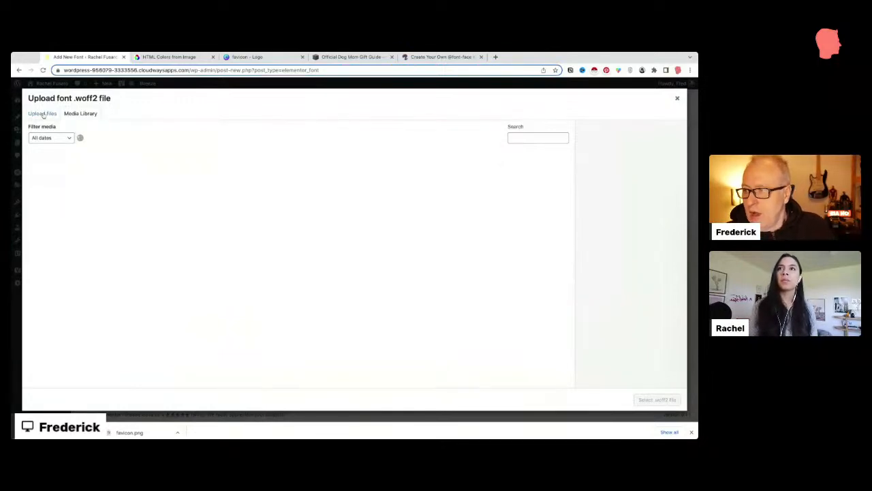
pyautogui.click(42, 115)
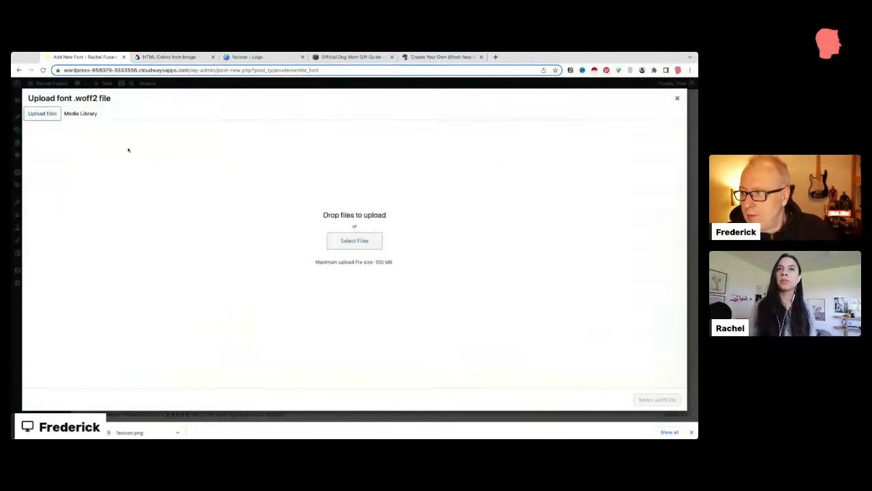
pyautogui.click(354, 241)
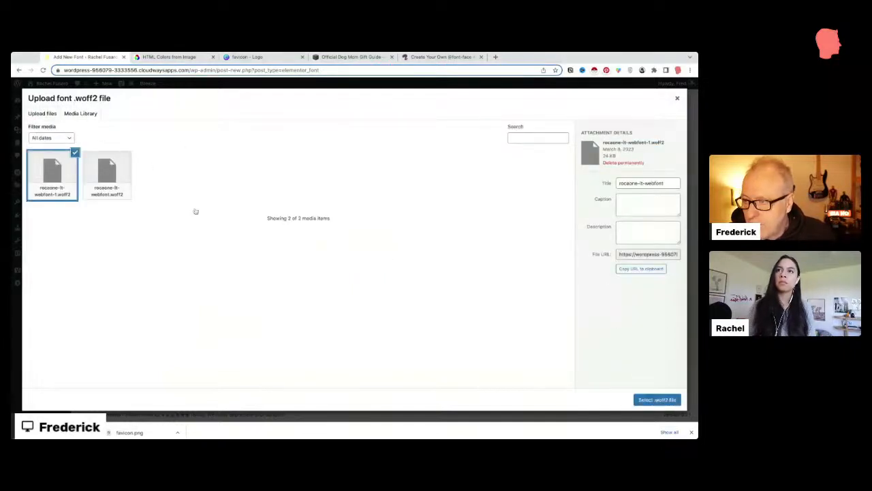
pyautogui.click(646, 399)
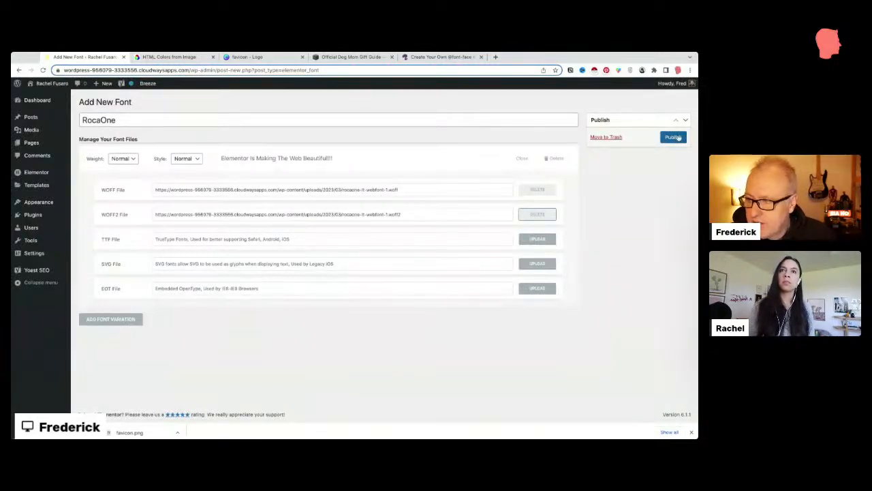
# Step: Publish the RocaOne font, then rename it to RocaOneLight and update
pyautogui.click(678, 137)
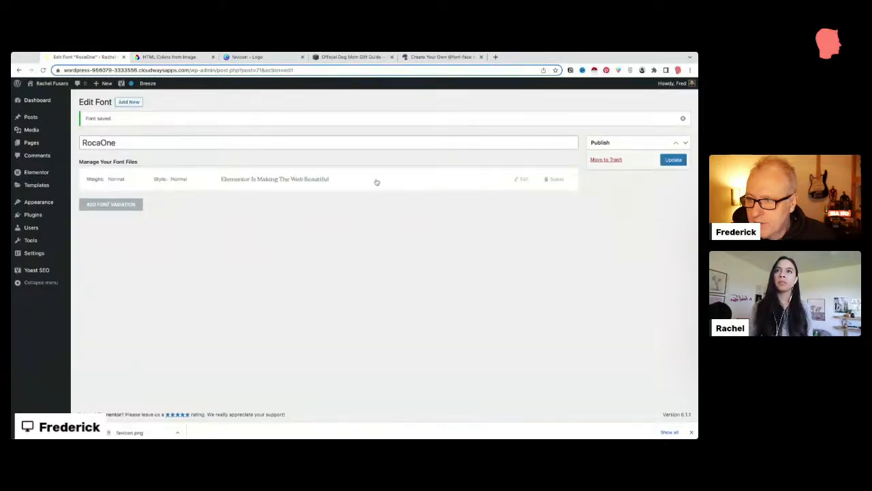
pyautogui.moveTo(341, 183); pyautogui.dragTo(219, 180)
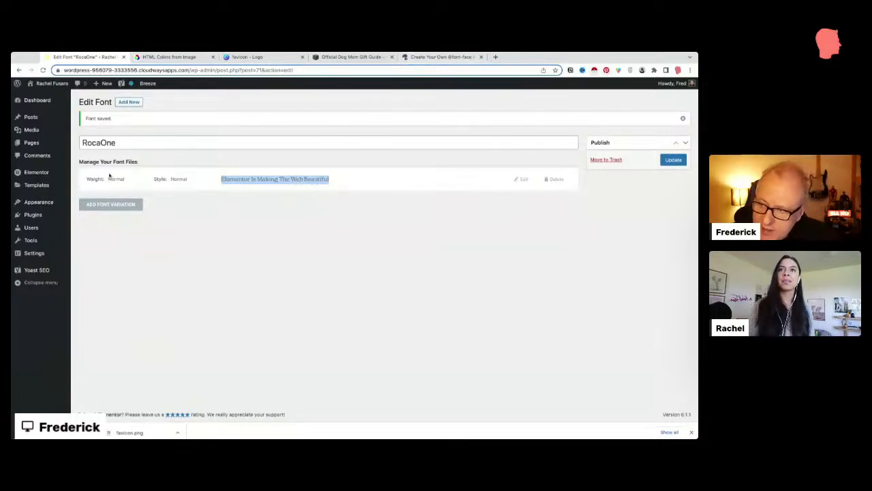
pyautogui.click(119, 142)
pyautogui.write('_Light')
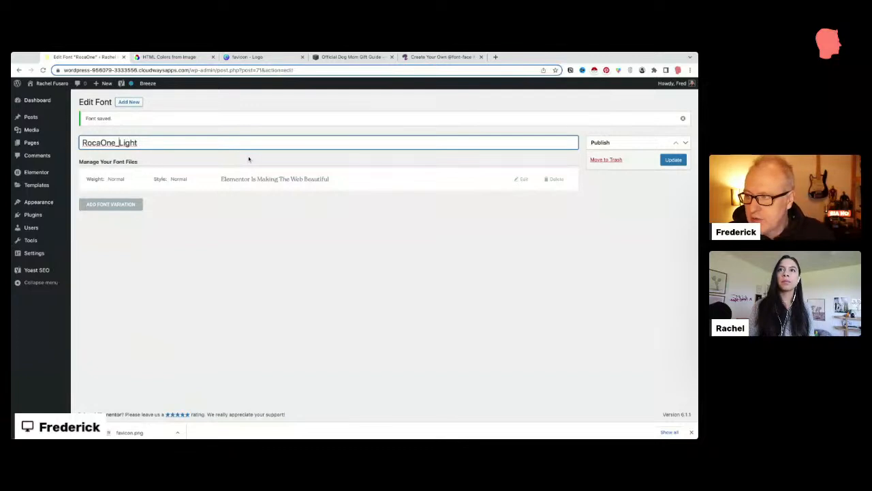
pyautogui.press('BackSpace')
pyautogui.click(674, 162)
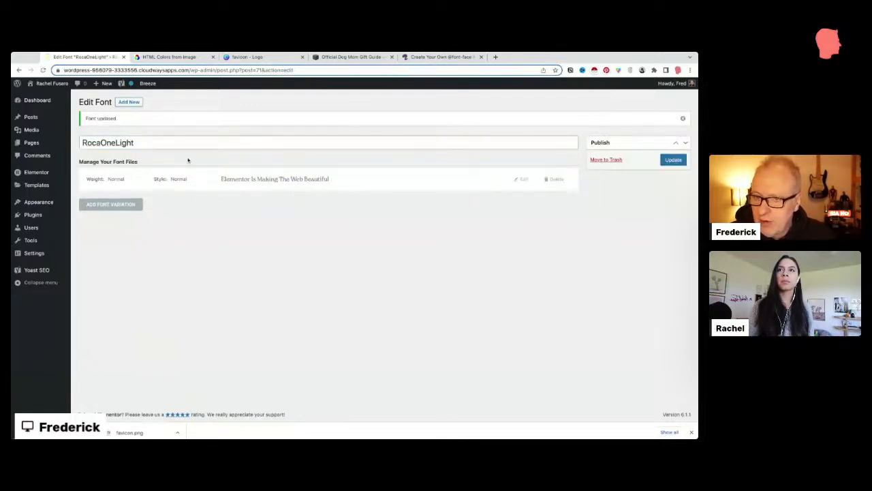
# Step: Remove 'Light' so the font is named RocaOne again, update, and go to the Webfont Generator
pyautogui.moveTo(116, 143); pyautogui.dragTo(134, 142)
pyautogui.press('BackSpace')
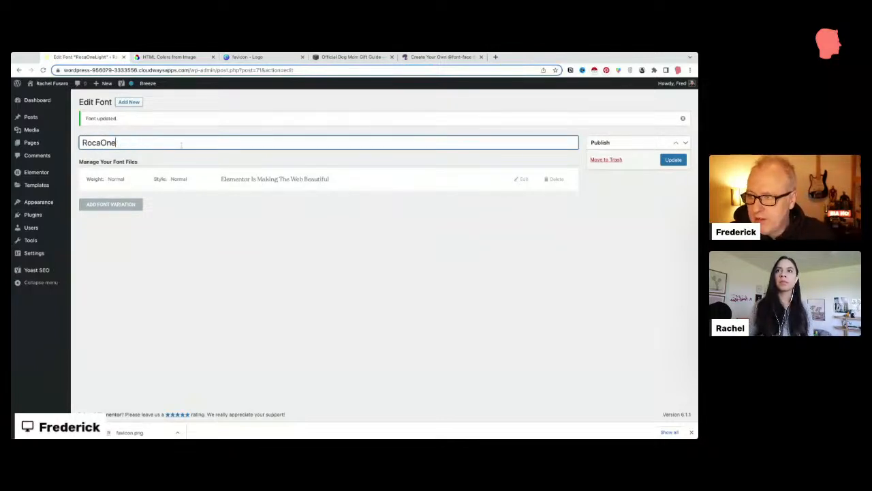
pyautogui.click(671, 160)
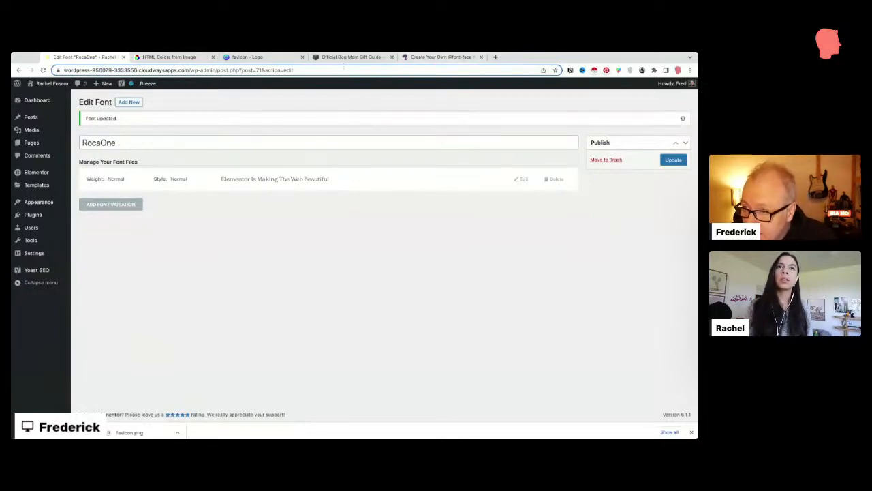
pyautogui.click(417, 58)
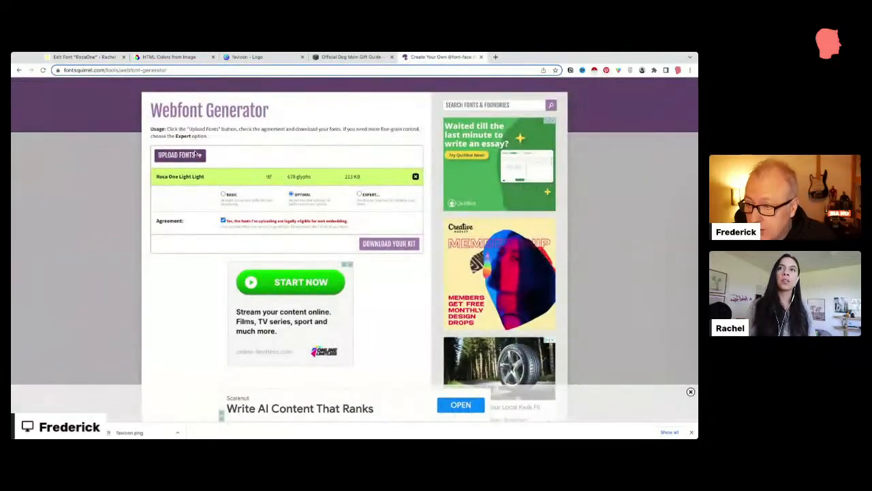
# Step: Load Roca One Black, remove the Light row, download the kit zip, and return to WordPress
pyautogui.click(186, 154)
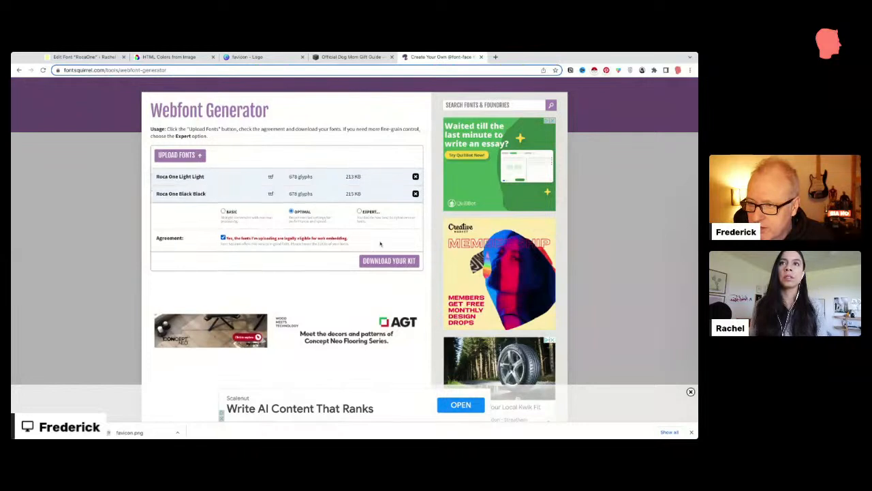
pyautogui.click(415, 177)
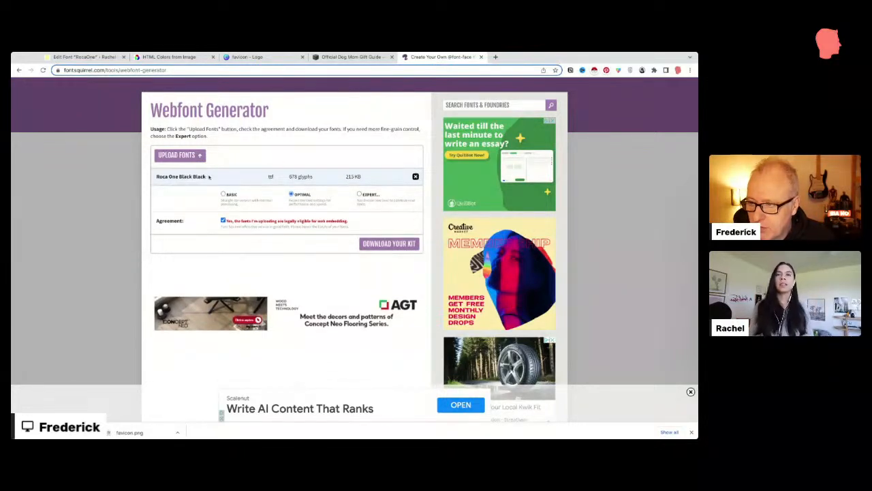
pyautogui.click(384, 246)
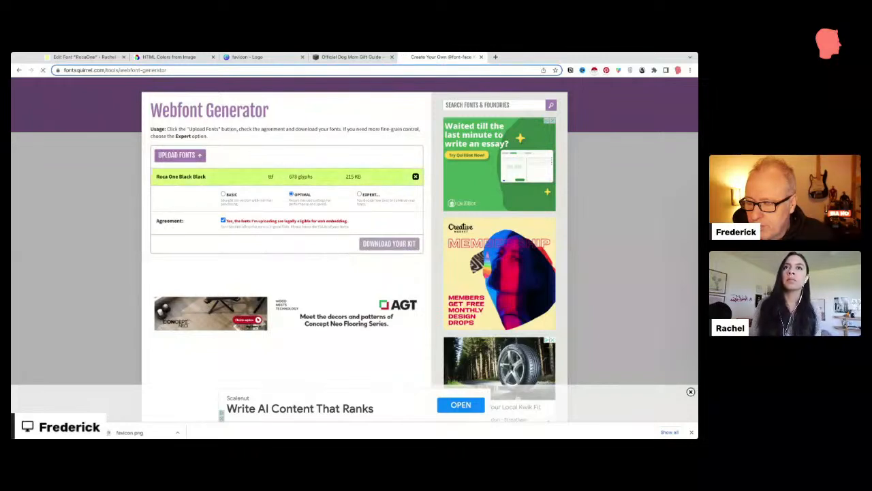
pyautogui.press('Return')
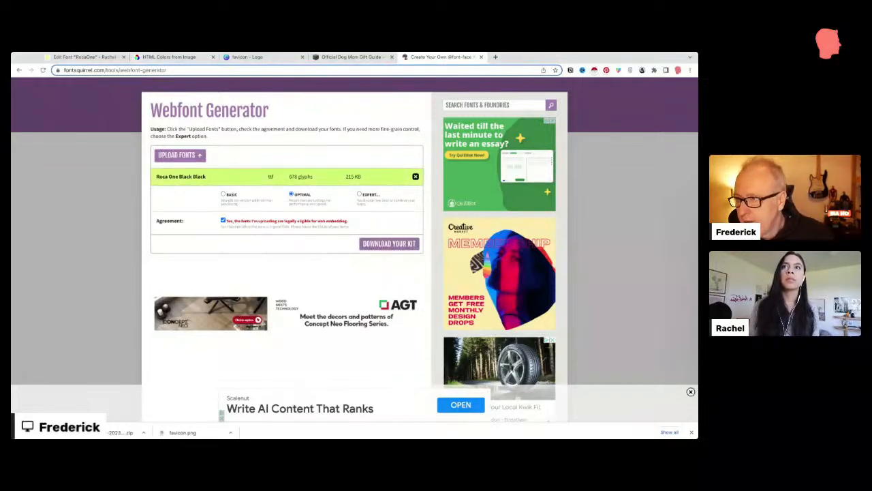
pyautogui.press('super+Tab')
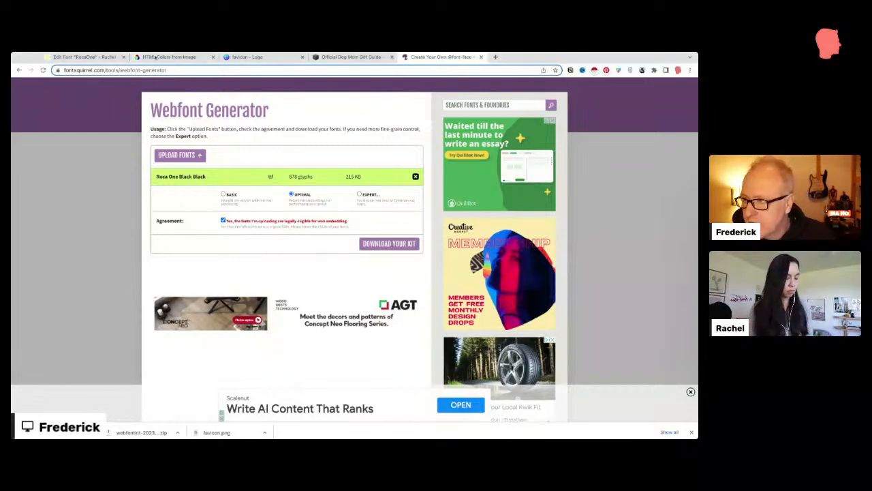
pyautogui.click(108, 57)
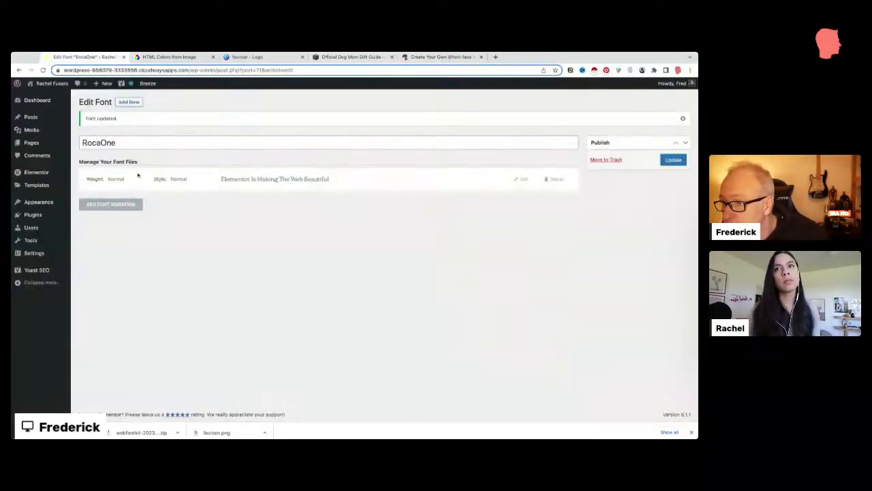
# Step: Add a new RocaOne variation and attach the Roca One Black .woff file
pyautogui.click(109, 204)
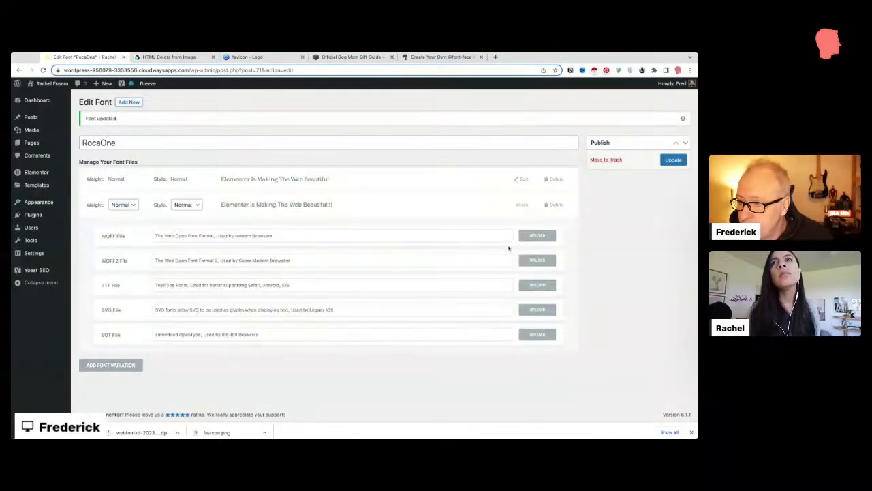
pyautogui.click(525, 237)
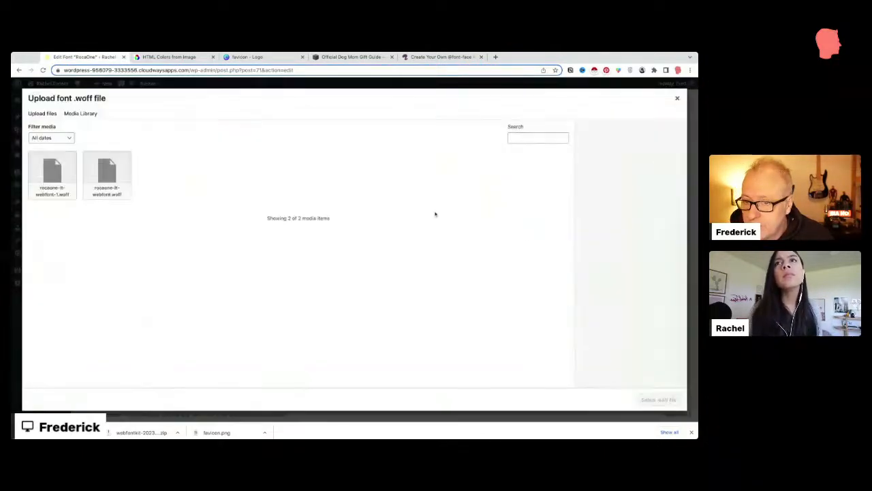
pyautogui.click(42, 113)
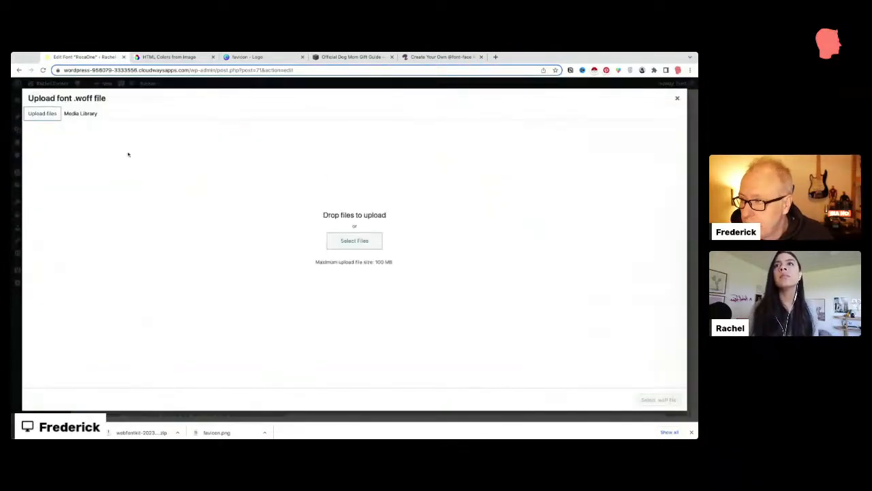
pyautogui.click(332, 241)
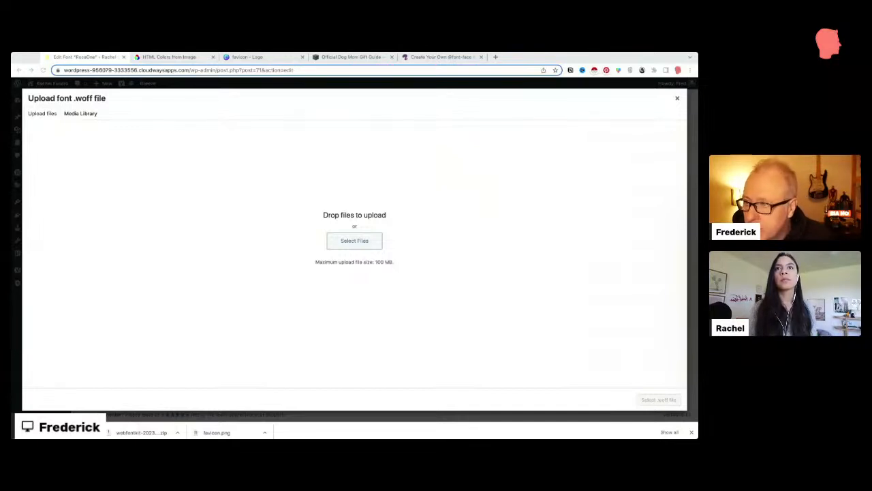
pyautogui.press('Return')
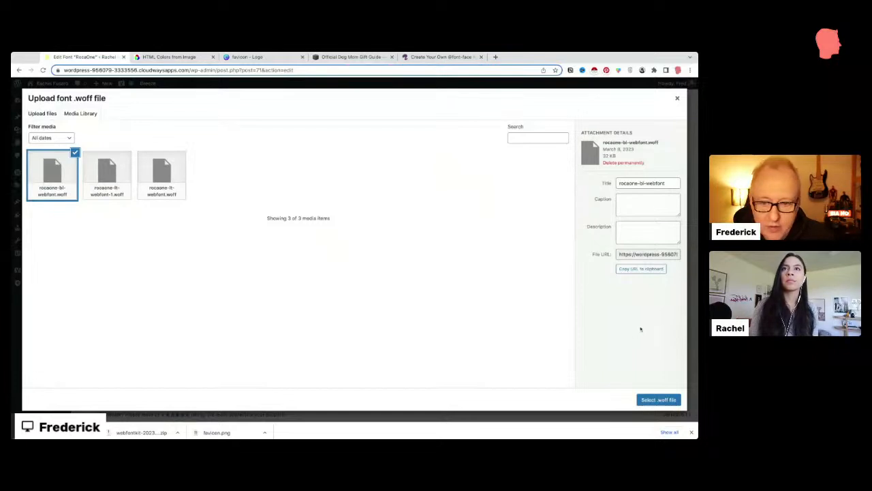
pyautogui.click(658, 400)
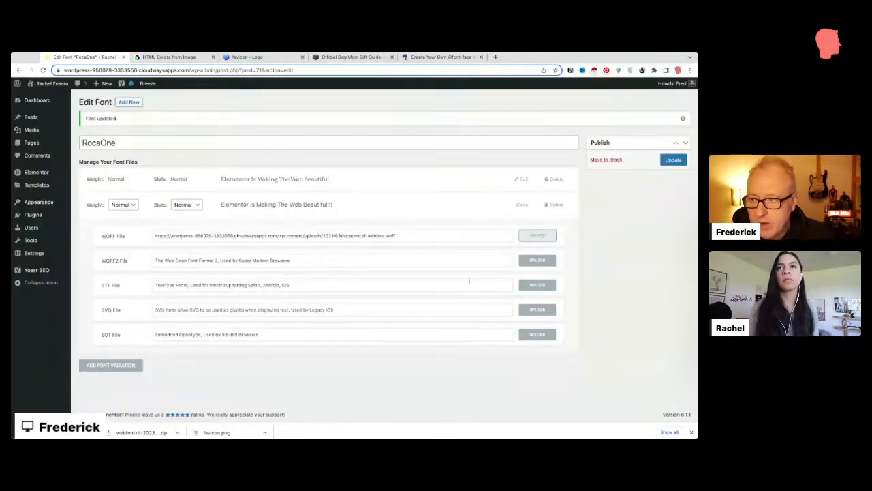
# Step: Upload and attach the Roca One Black .woff2 file to the new variation
pyautogui.click(536, 260)
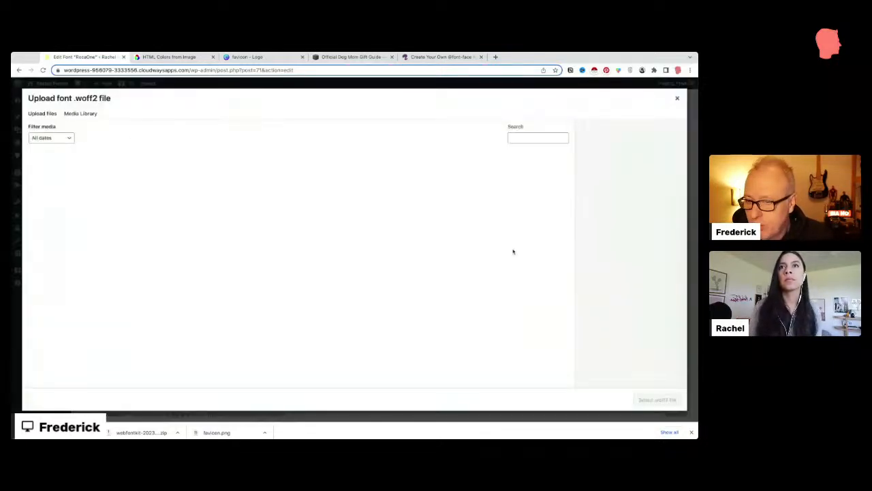
pyautogui.click(57, 114)
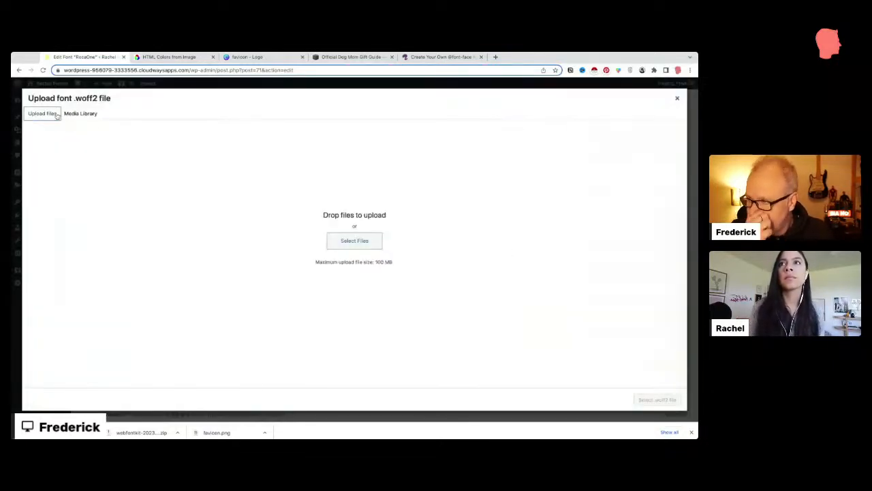
pyautogui.click(334, 245)
pyautogui.click(459, 268)
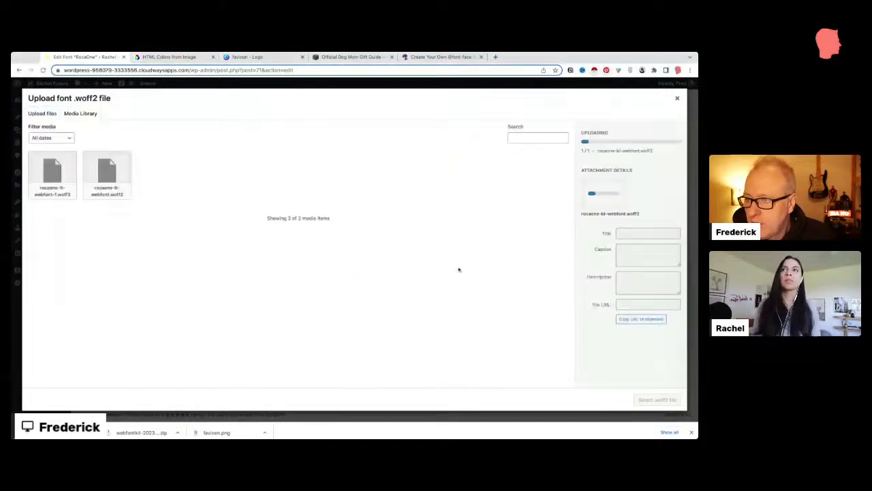
pyautogui.click(657, 401)
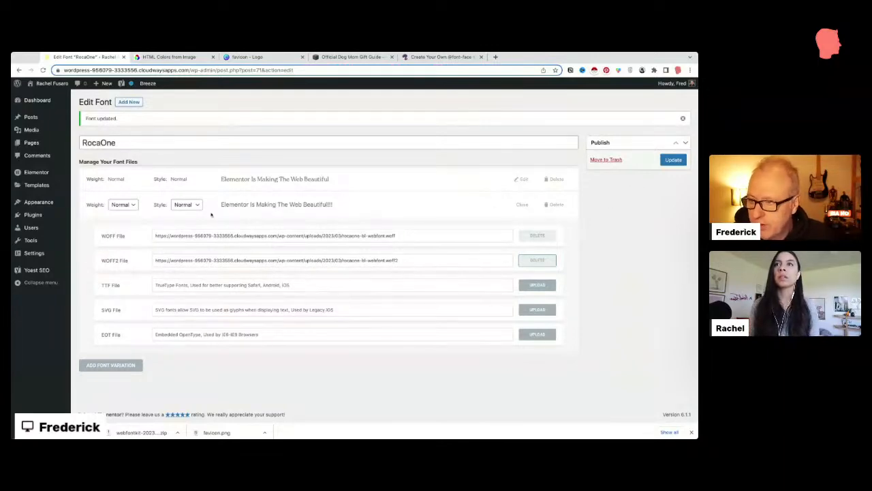
# Step: Set the variation's weight to Bold with Normal style and update the font
pyautogui.click(124, 205)
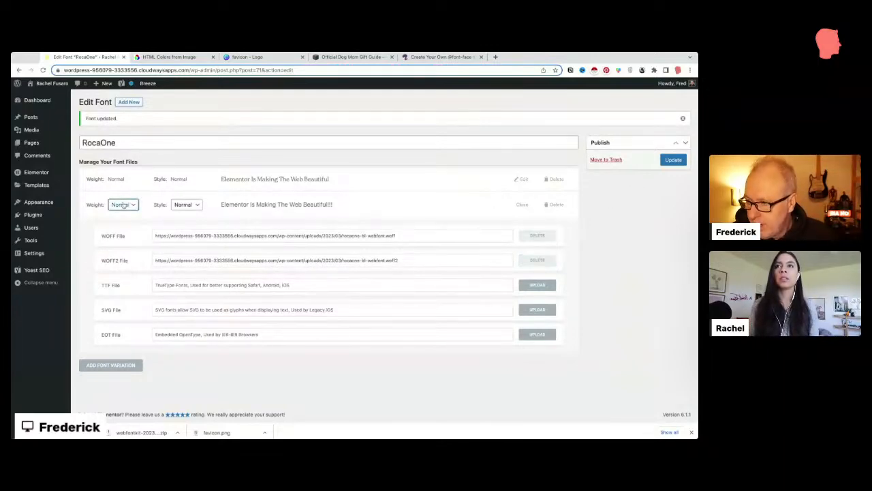
pyautogui.click(131, 212)
pyautogui.click(189, 206)
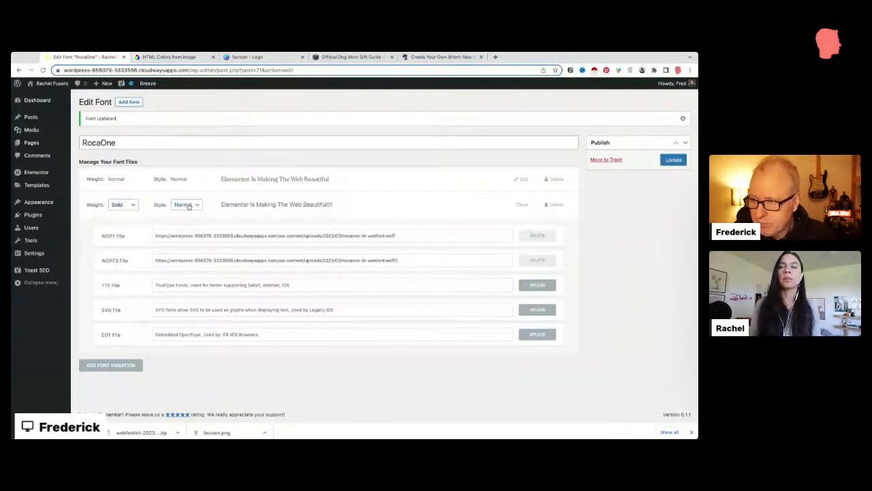
pyautogui.click(673, 160)
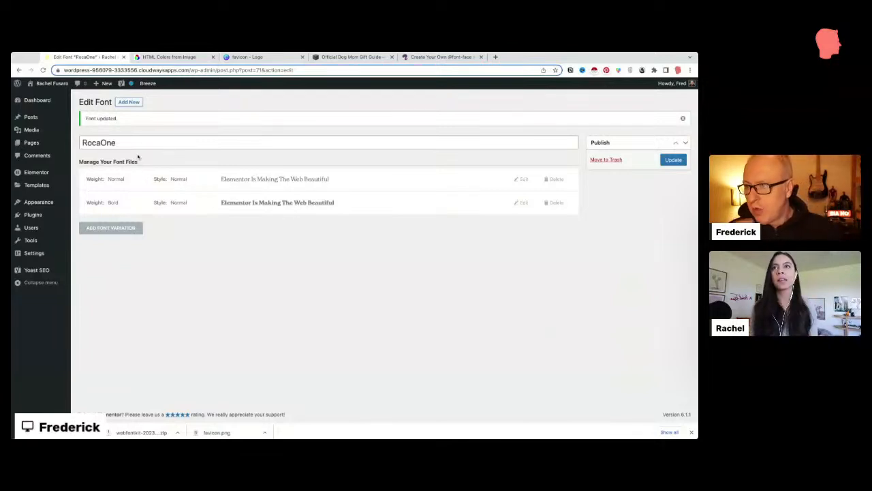
# Step: Open the home page with Edit with Elementor and dismiss the browser's download bar
pyautogui.moveTo(46, 86)
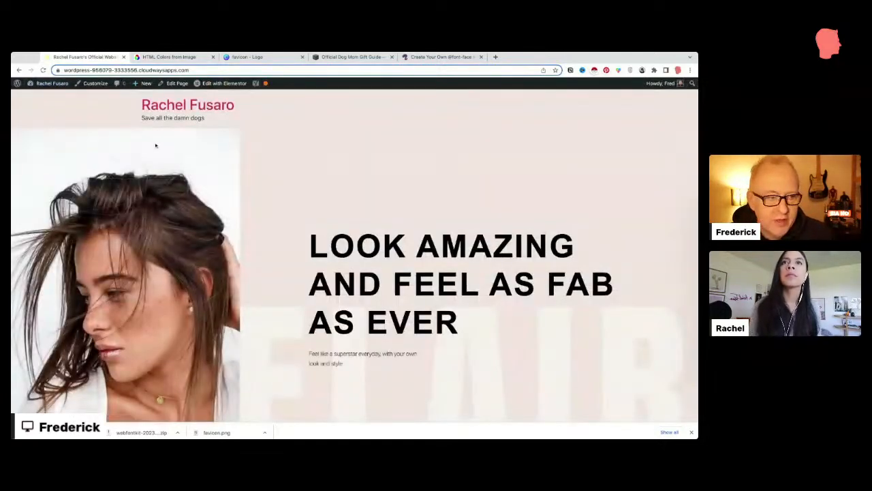
pyautogui.moveTo(221, 85)
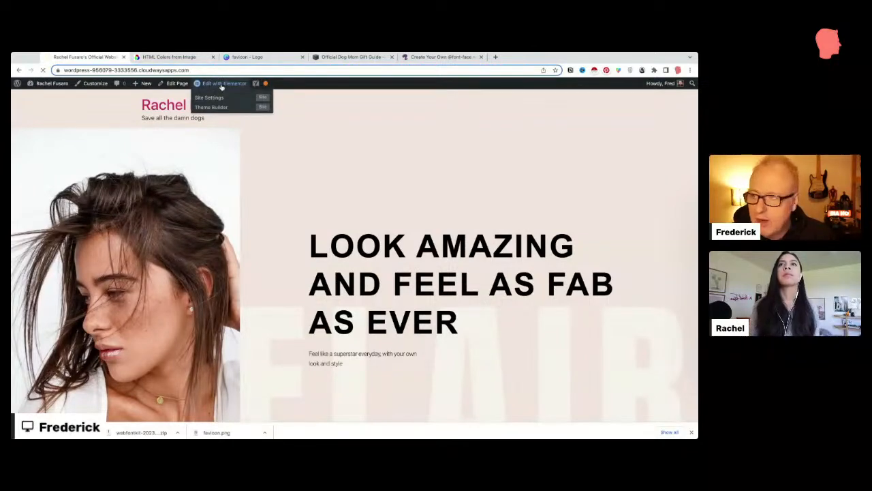
pyautogui.click(221, 84)
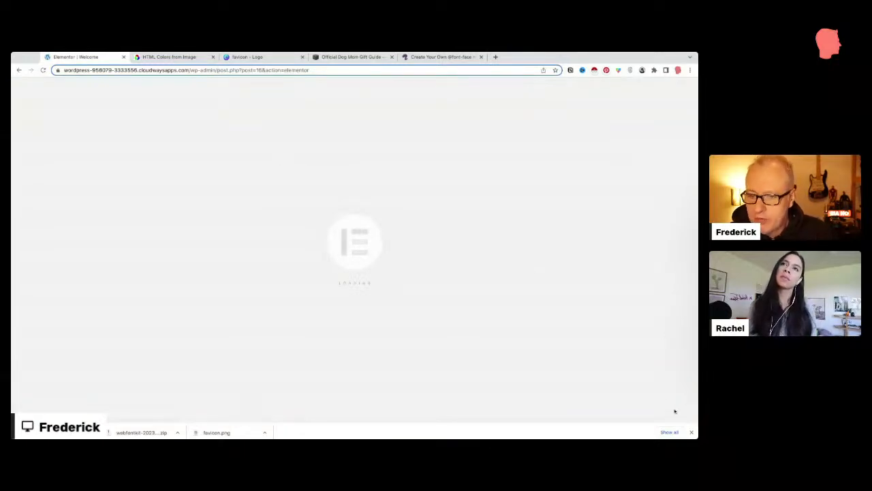
pyautogui.click(691, 432)
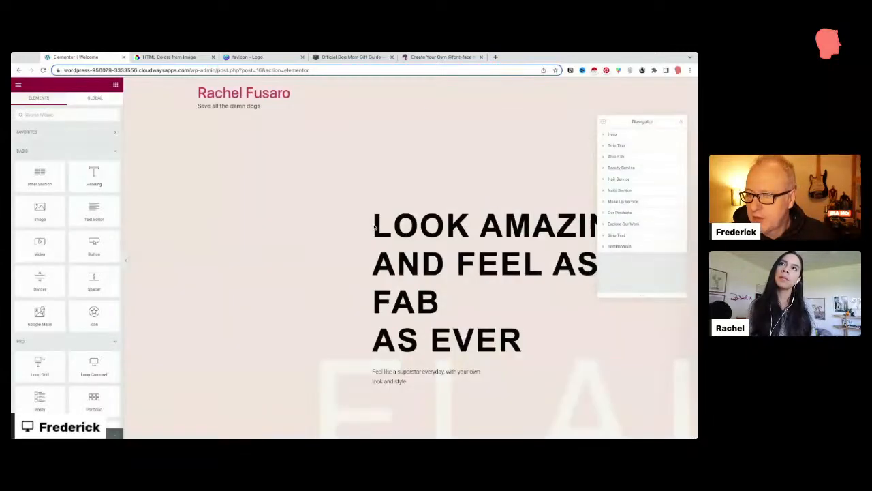
# Step: Delete the stray space after the line break in the hero heading's title
pyautogui.click(388, 233)
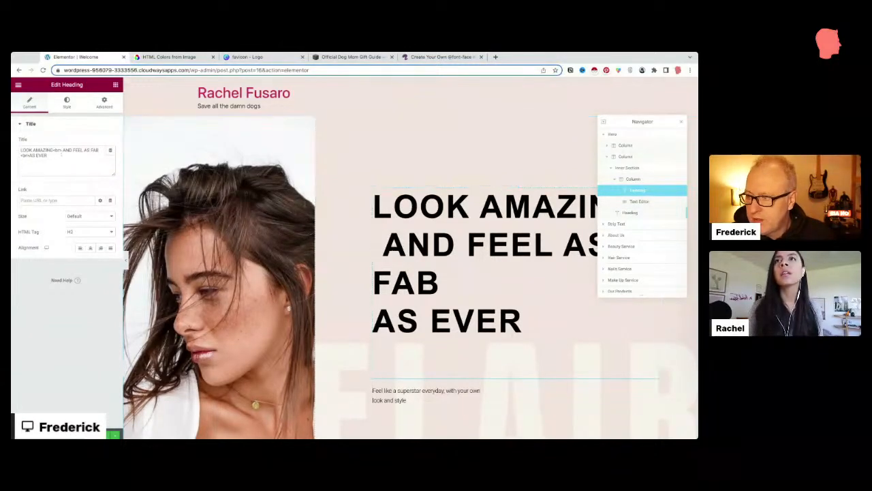
pyautogui.click(63, 150)
pyautogui.press('BackSpace')
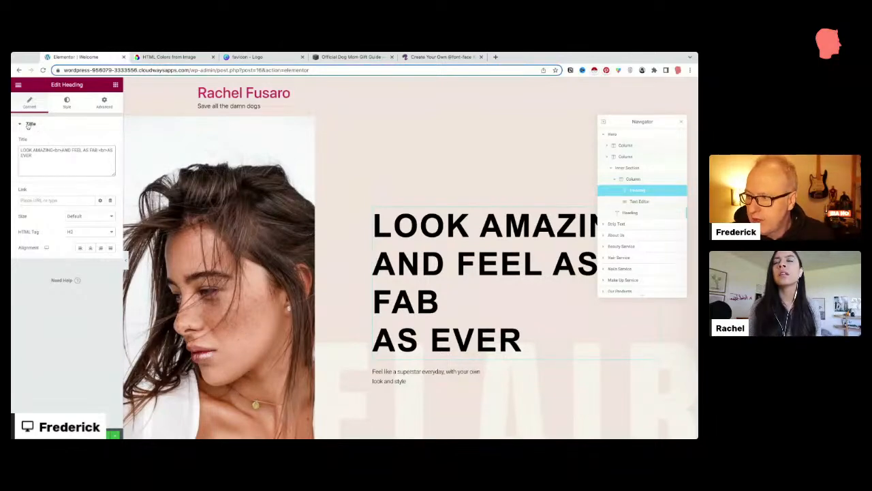
# Step: Set the heading's typography to the RocaOne family at Bold weight
pyautogui.click(67, 104)
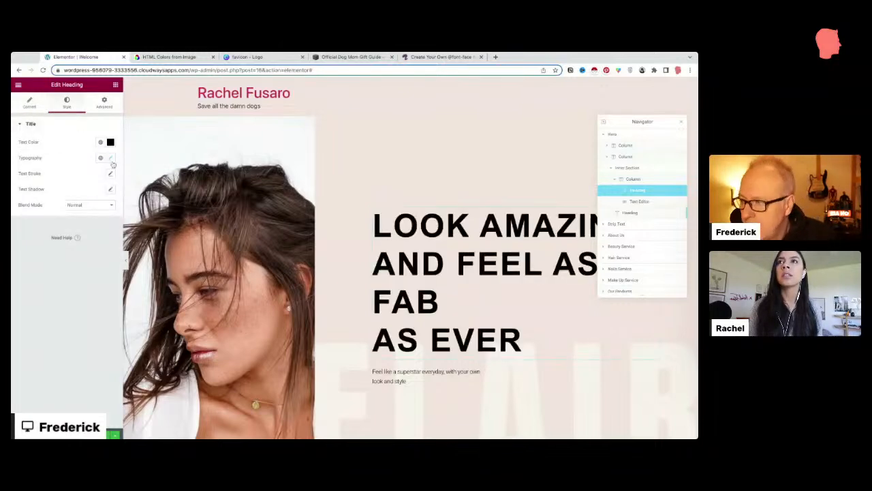
pyautogui.click(111, 158)
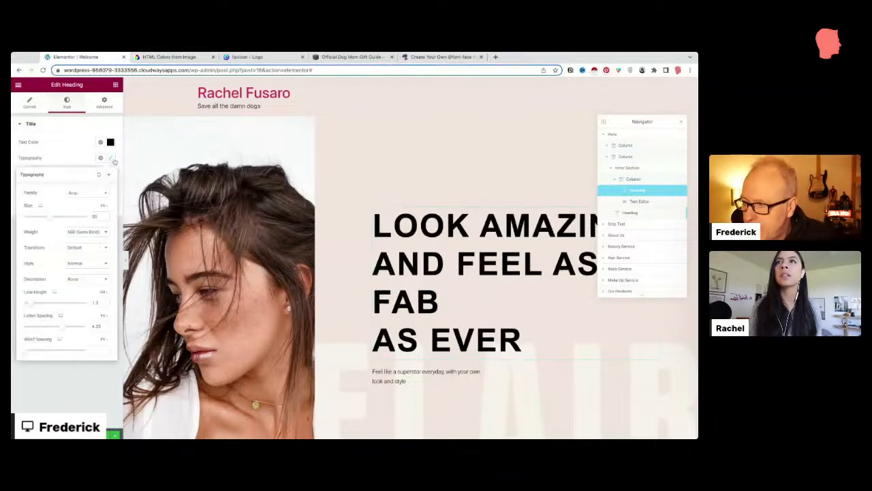
pyautogui.click(103, 195)
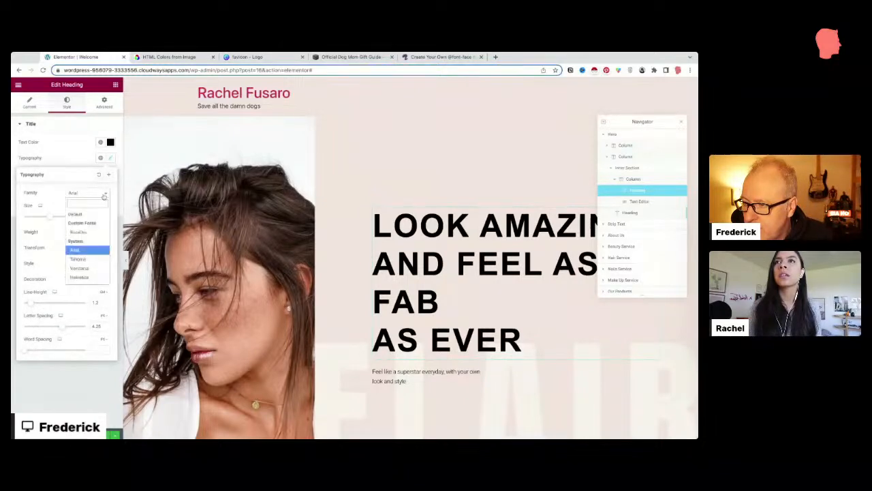
pyautogui.click(78, 232)
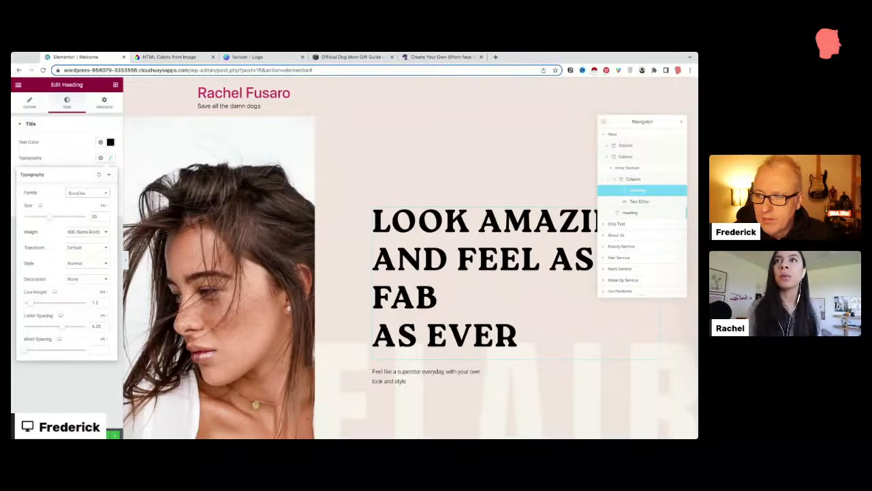
pyautogui.click(83, 232)
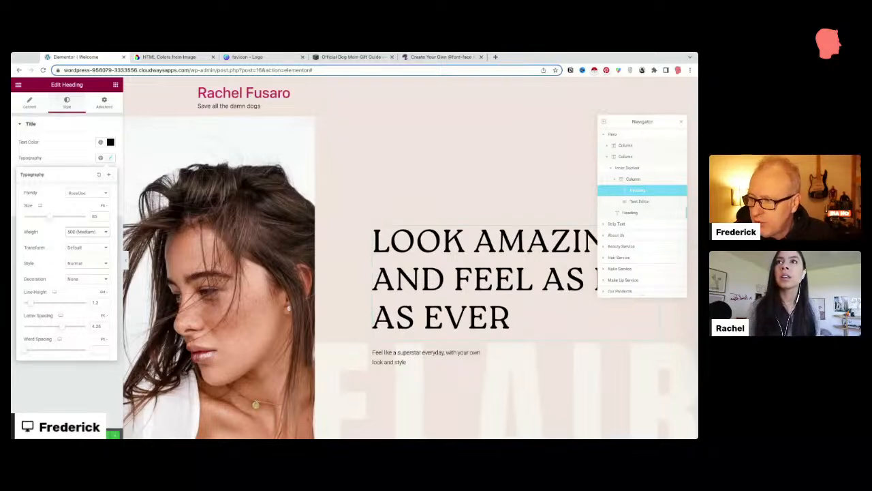
pyautogui.click(84, 278)
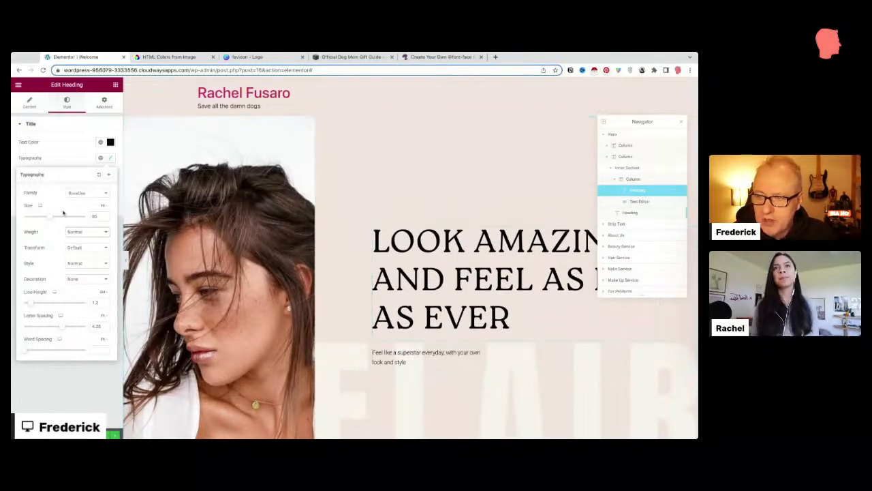
pyautogui.click(94, 195)
pyautogui.click(55, 192)
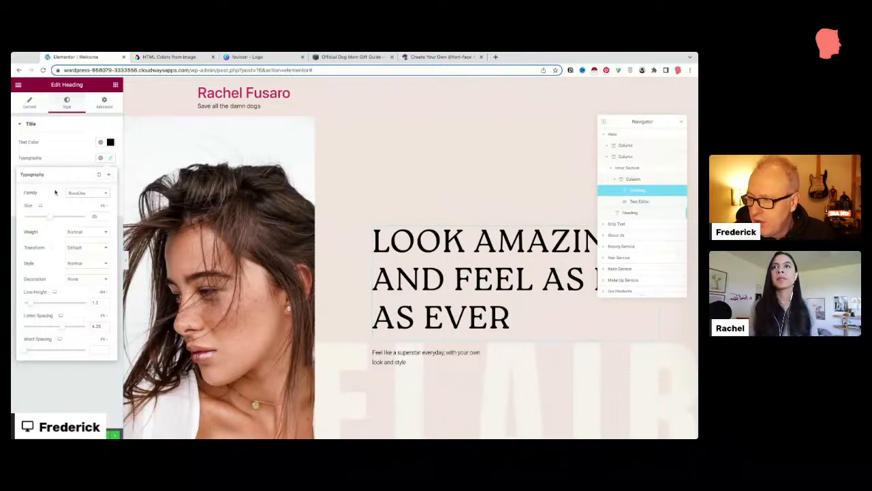
pyautogui.click(79, 233)
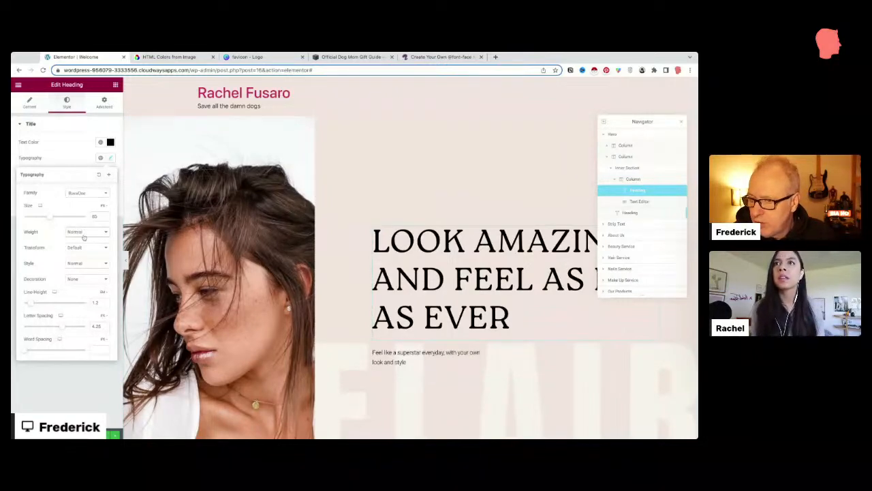
pyautogui.click(83, 236)
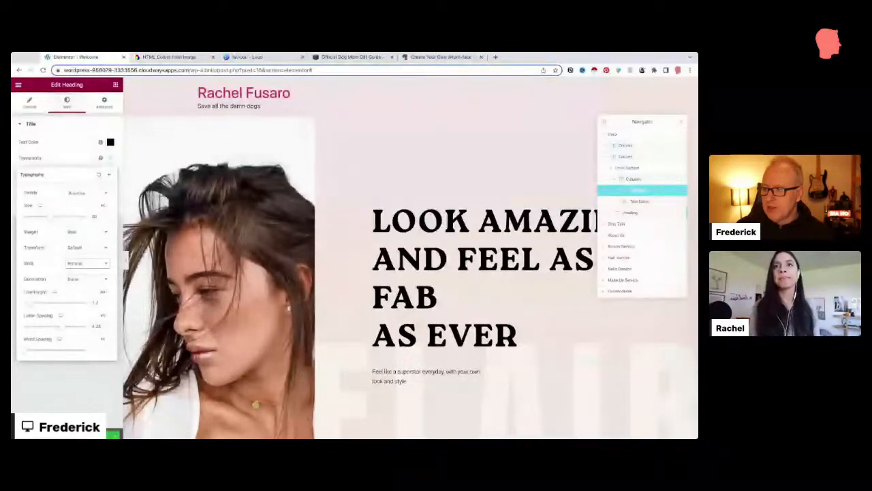
# Step: Try Italic style on the heading, keep it upright, and open Elementor's main menu
pyautogui.press('Down')
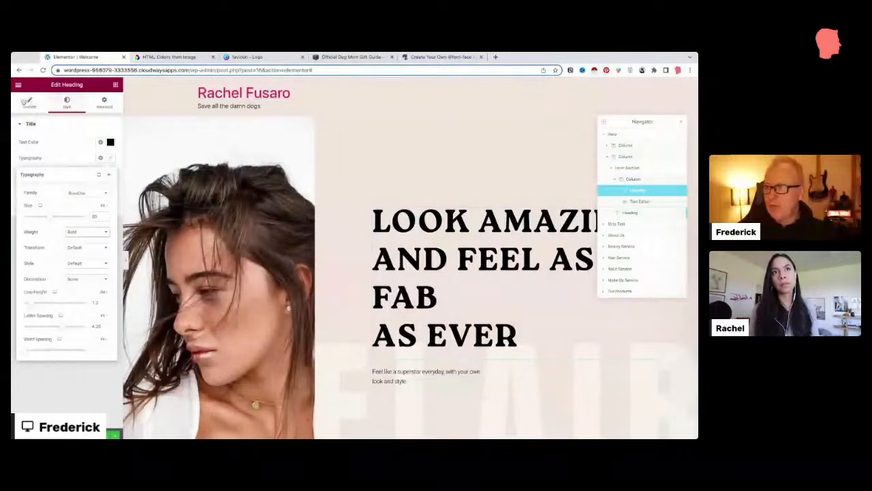
pyautogui.click(19, 85)
pyautogui.click(18, 85)
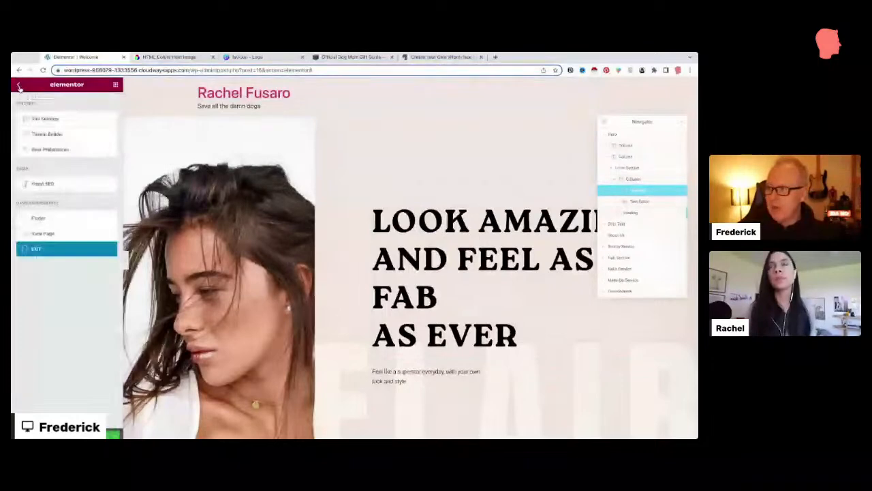
# Step: In Site Settings > Global Fonts, set the Primary font to RocaOne at Bold weight
pyautogui.click(49, 118)
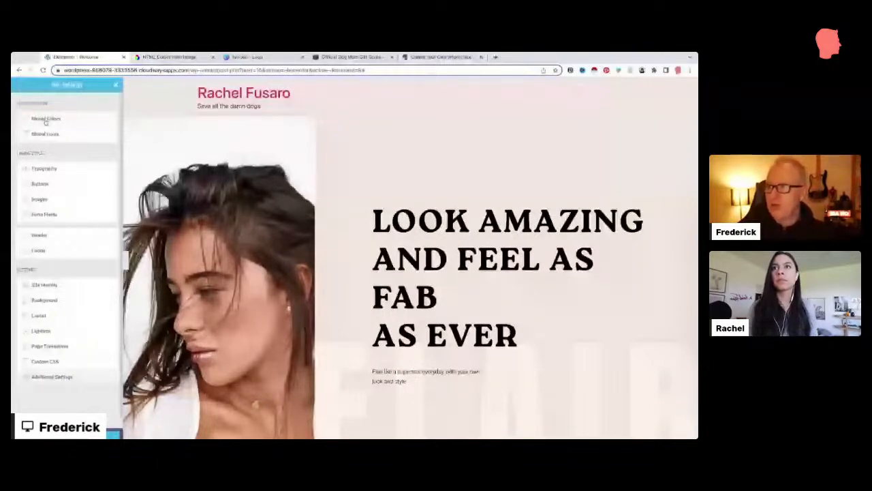
pyautogui.click(45, 133)
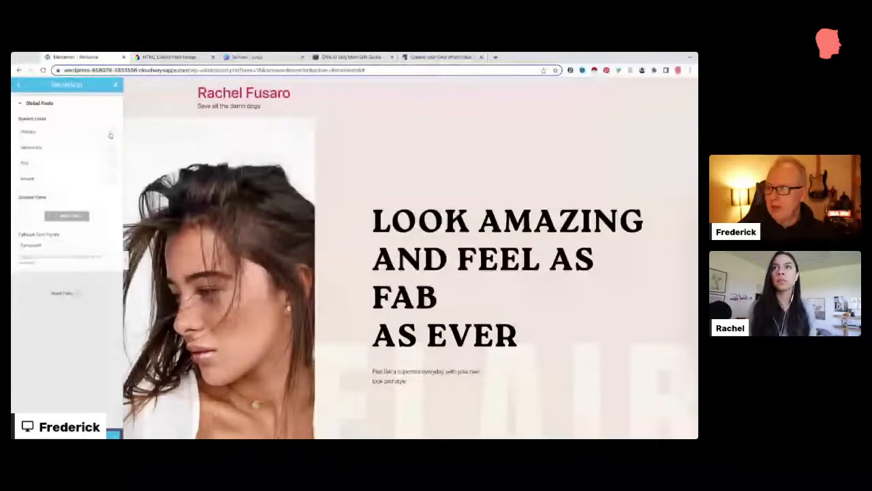
pyautogui.click(110, 135)
pyautogui.click(85, 166)
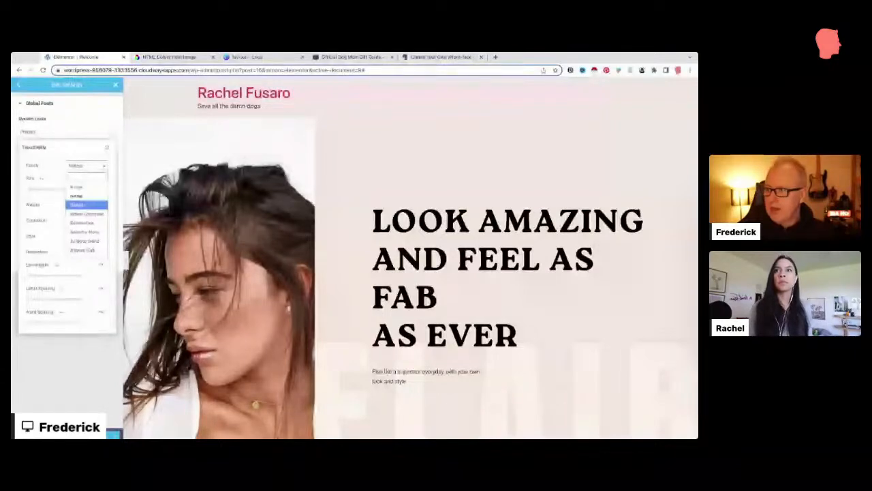
pyautogui.click(86, 195)
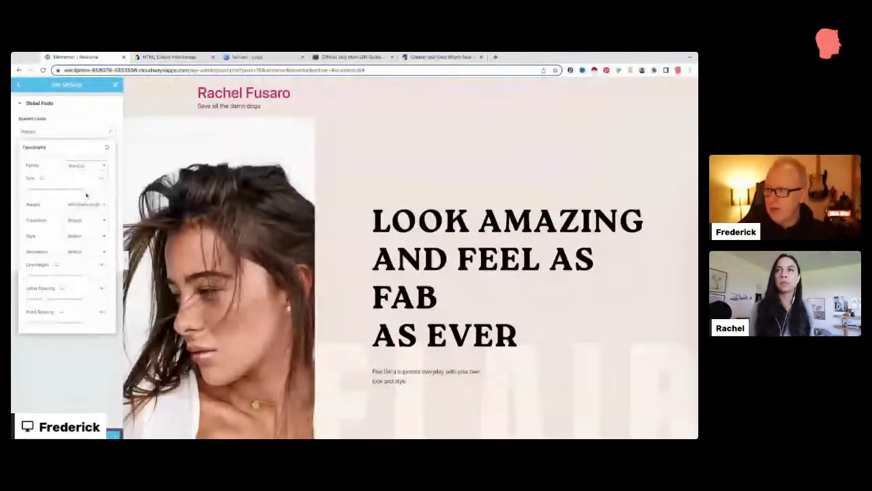
pyautogui.click(85, 197)
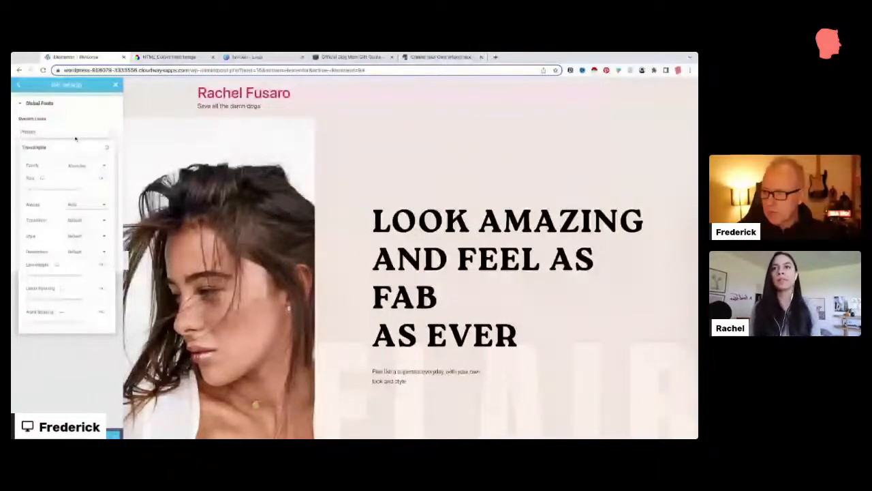
# Step: Set the Text global font family to Poppins
pyautogui.click(82, 198)
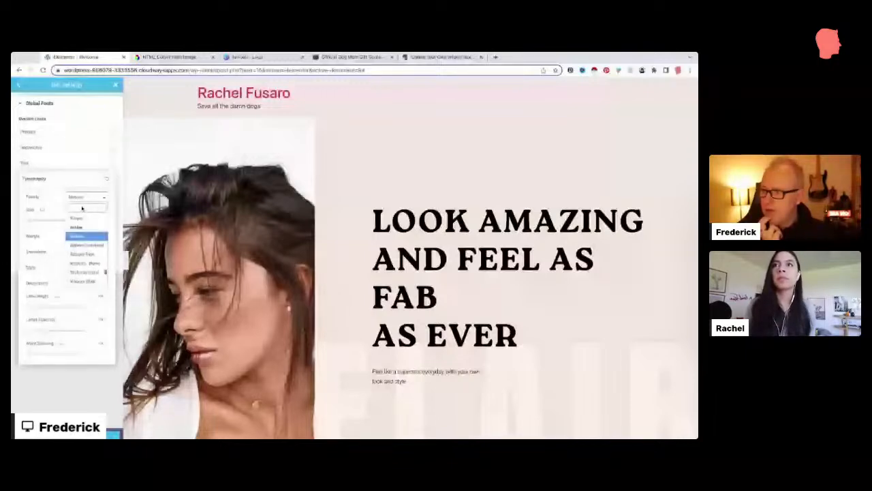
pyautogui.write('poppins')
pyautogui.press('Return')
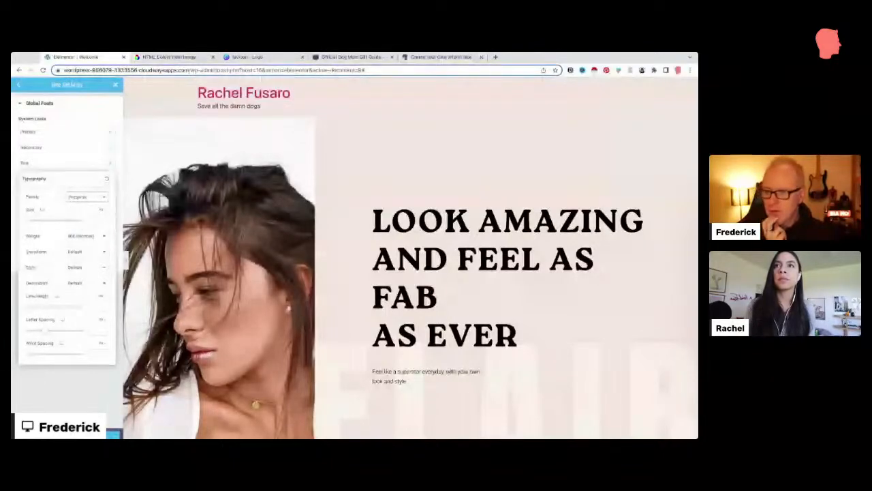
pyautogui.click(76, 168)
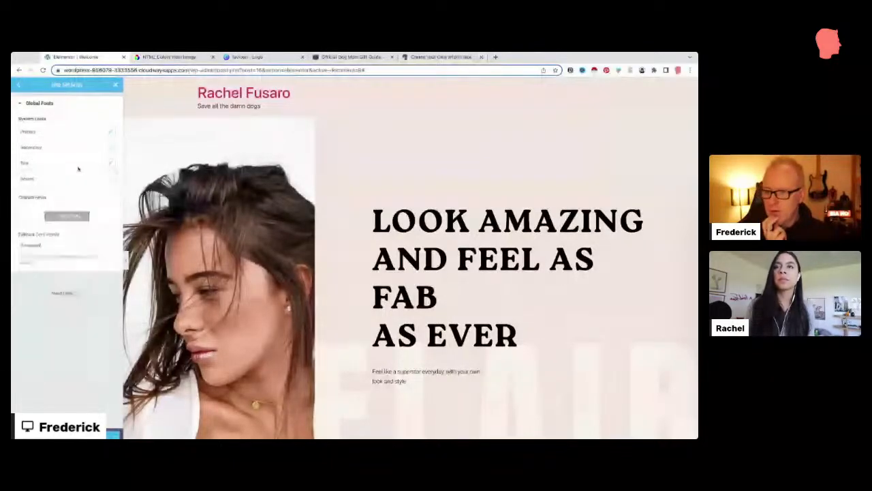
# Step: Pick a custom font for Accent, check Secondary's family list, then close Site Settings
pyautogui.click(111, 180)
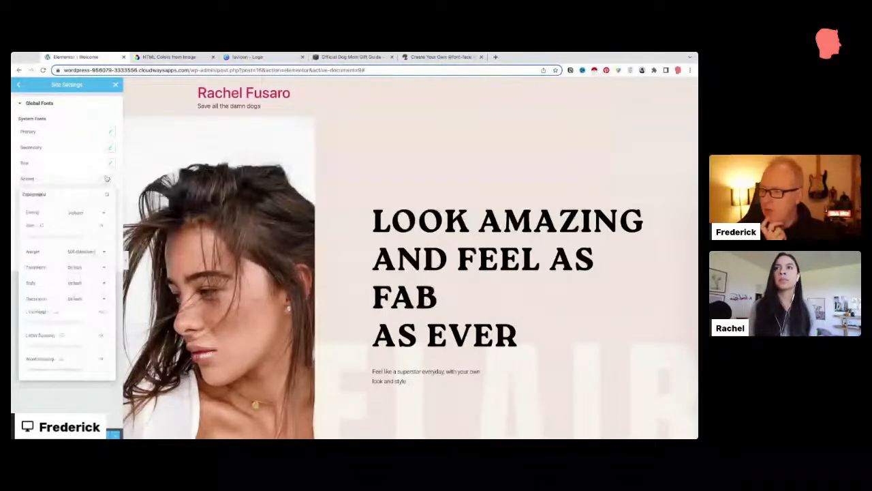
pyautogui.click(85, 213)
pyautogui.click(80, 244)
pyautogui.click(105, 147)
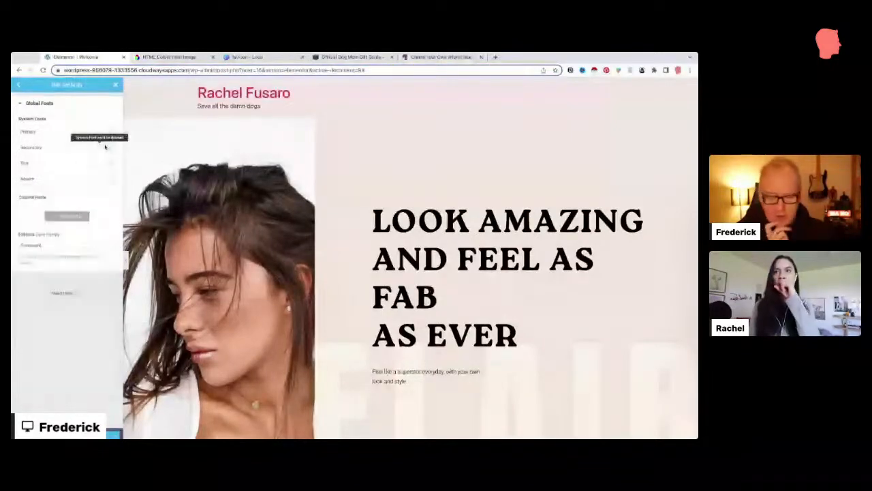
pyautogui.click(105, 147)
pyautogui.click(86, 182)
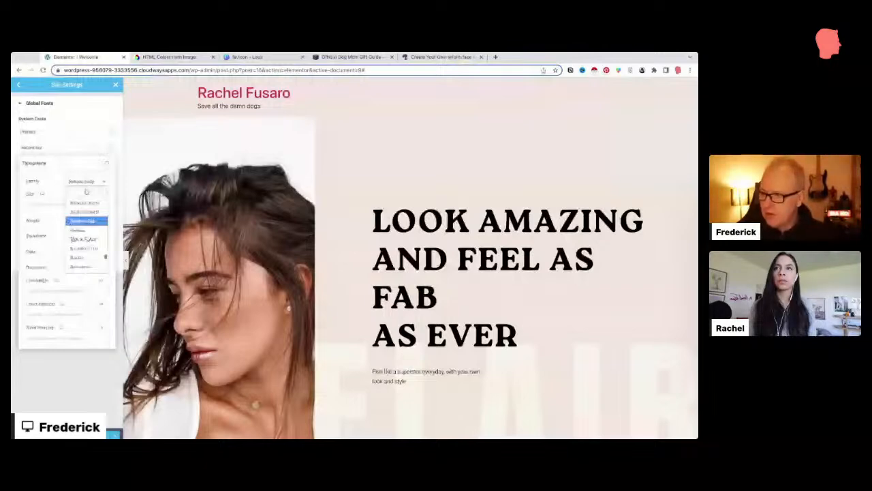
pyautogui.click(115, 85)
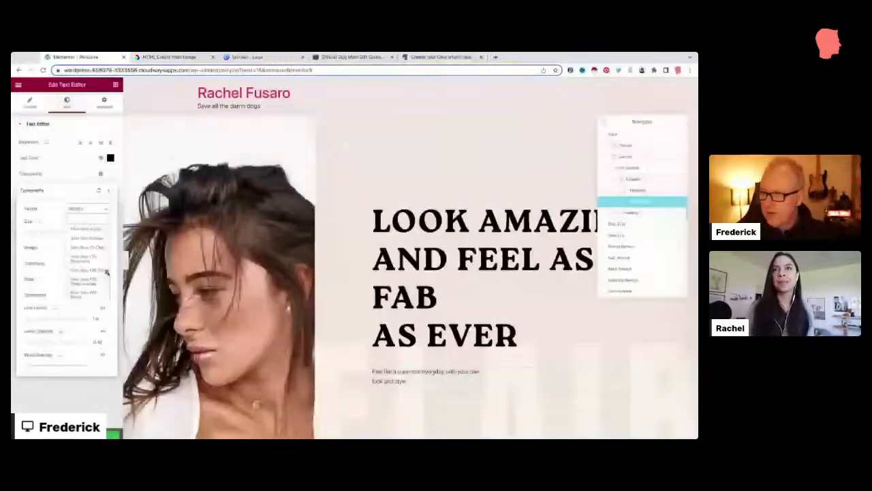
# Step: Give the paragraph a different font family and reset the heading's family to Default
pyautogui.click(87, 209)
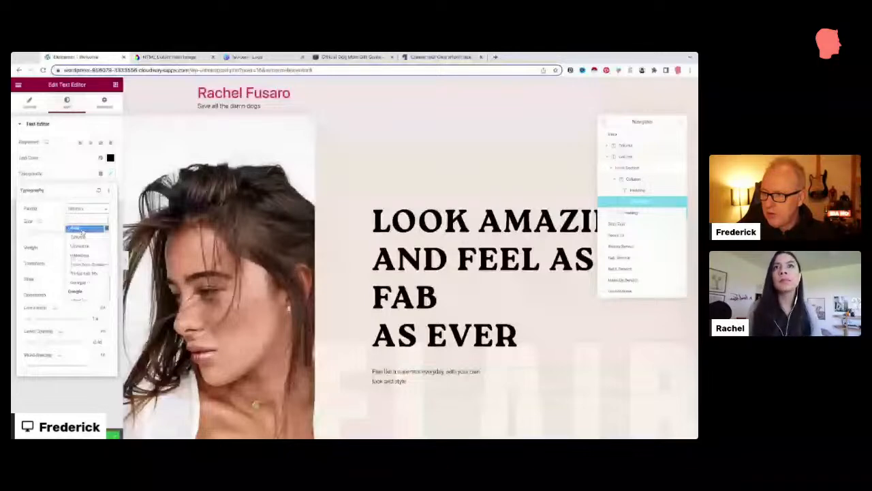
pyautogui.click(81, 231)
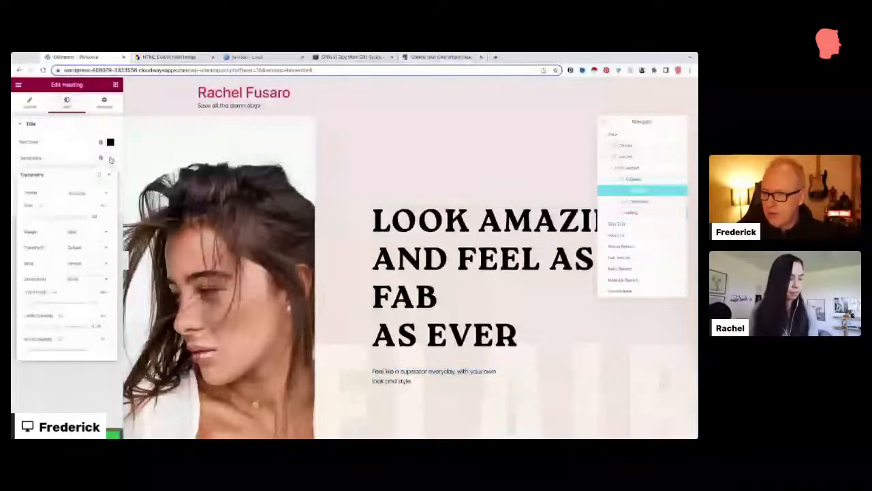
pyautogui.click(88, 193)
pyautogui.click(86, 215)
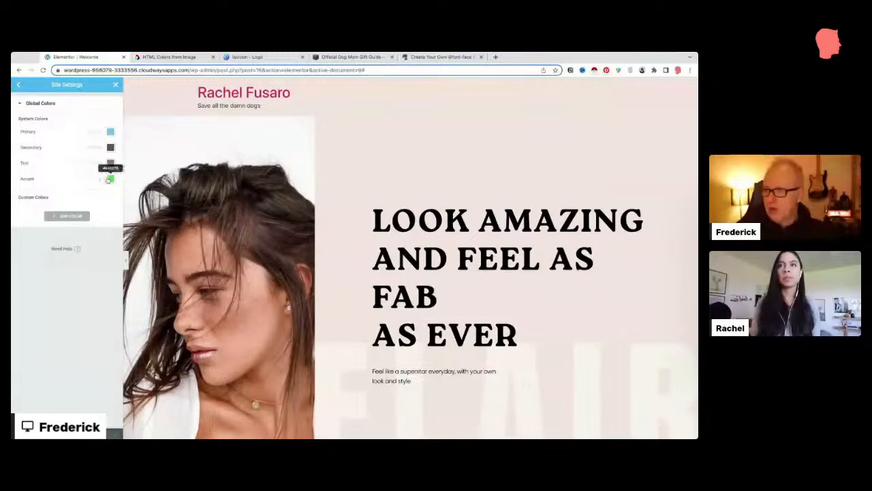
# Step: Switch to the HTML Color Codes Colors From Image browser tab
pyautogui.hotkey('ctrl', 'Tab')
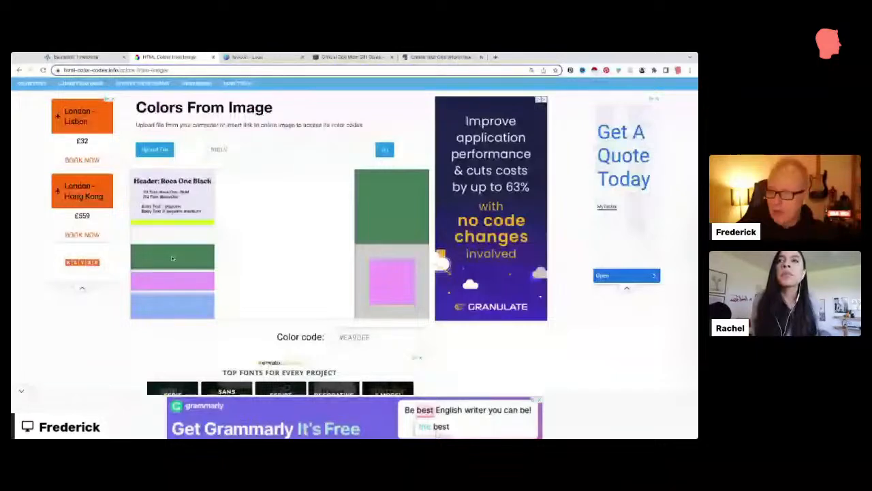
# Step: Return to the Elementor editor with the green hex code sampled from the style board
pyautogui.scroll(1, 171, 256)
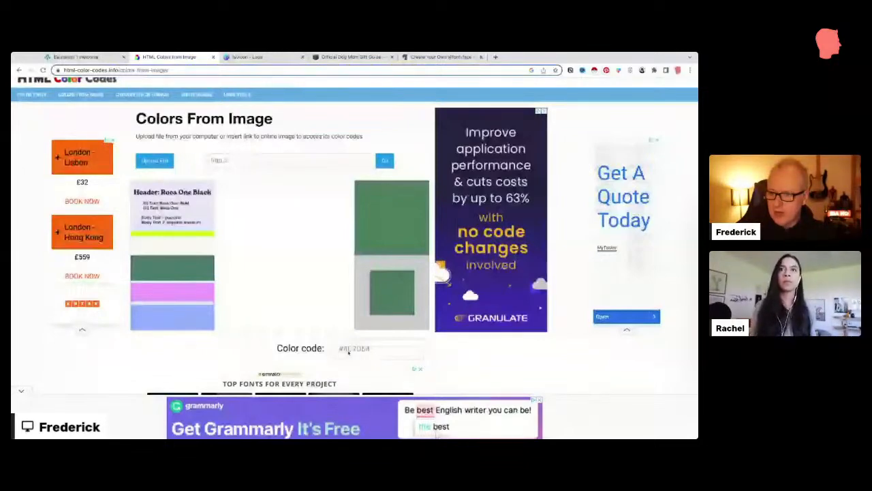
pyautogui.click(76, 57)
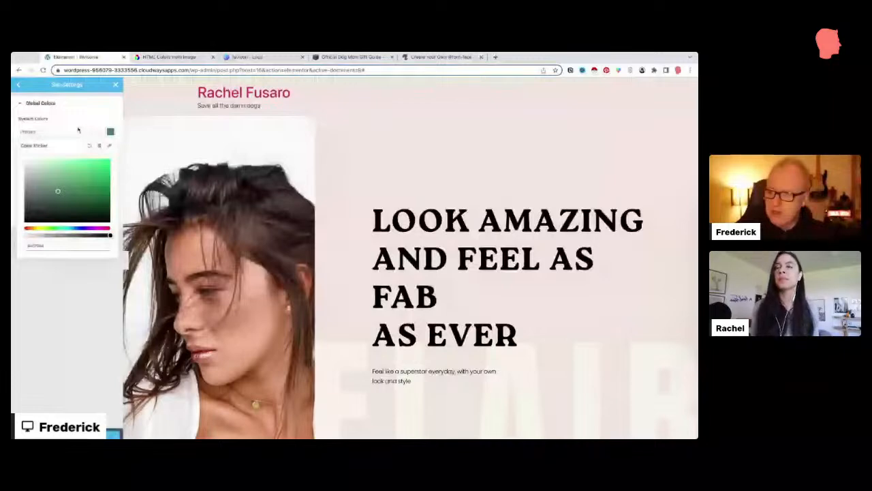
# Step: Close the Primary colour picker and reload the editor to save the global colours
pyautogui.click(110, 130)
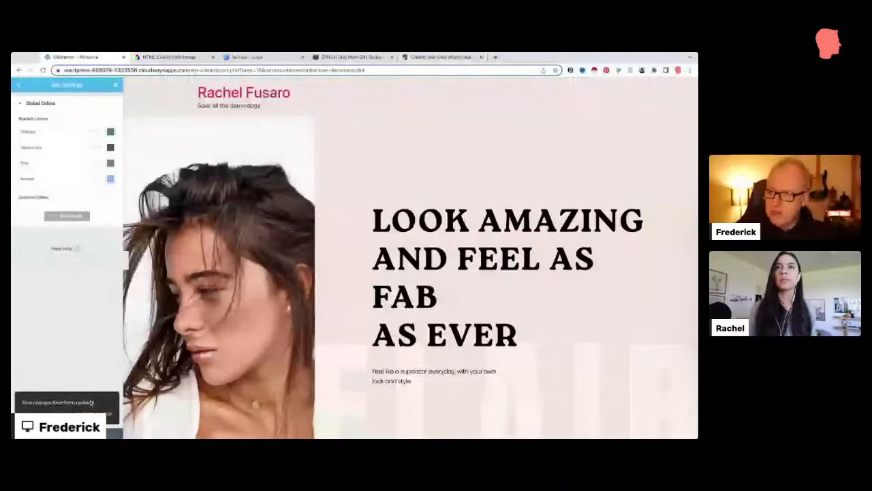
pyautogui.click(94, 413)
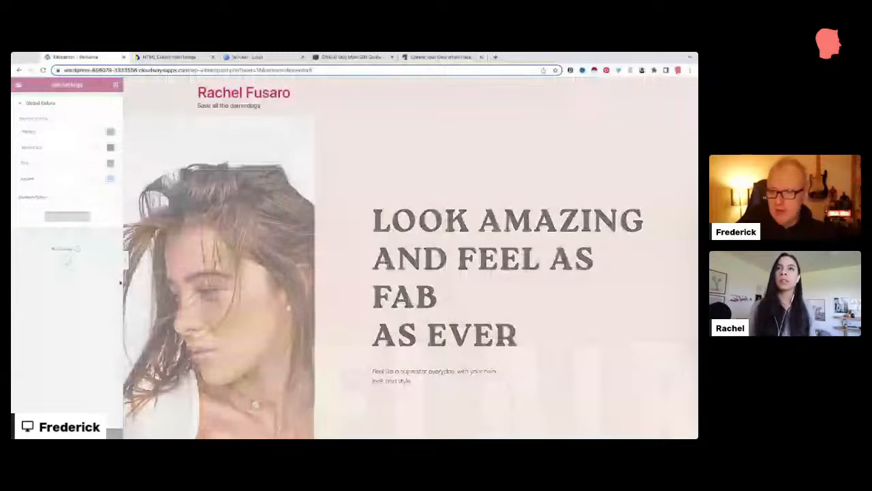
# Step: Give the big heading the green Primary global colour, then delete the heading widget
pyautogui.click(101, 143)
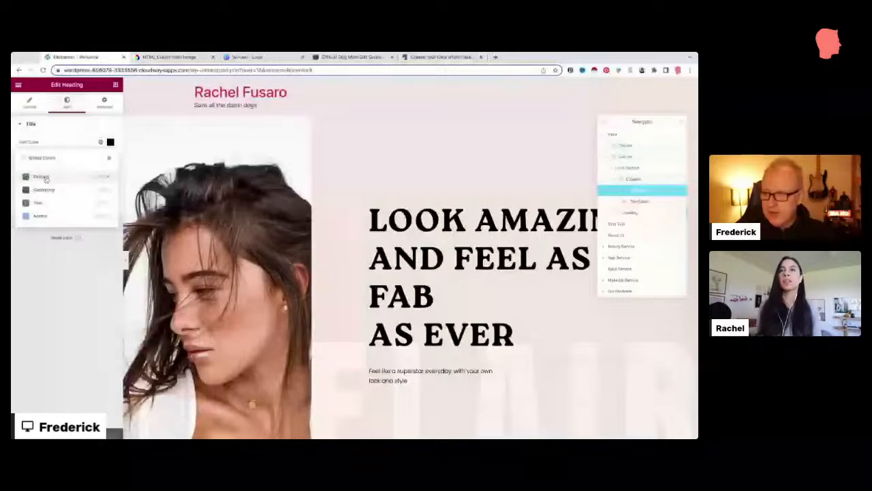
pyautogui.click(44, 177)
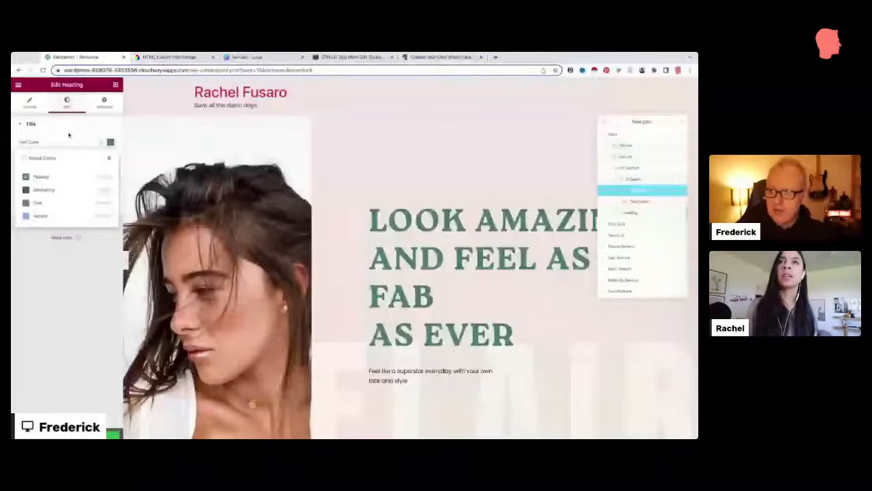
pyautogui.click(372, 211)
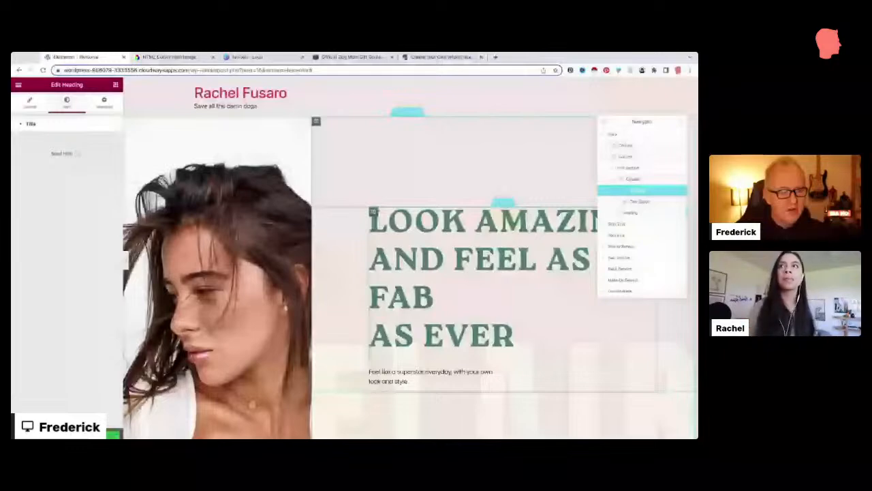
pyautogui.click(649, 411)
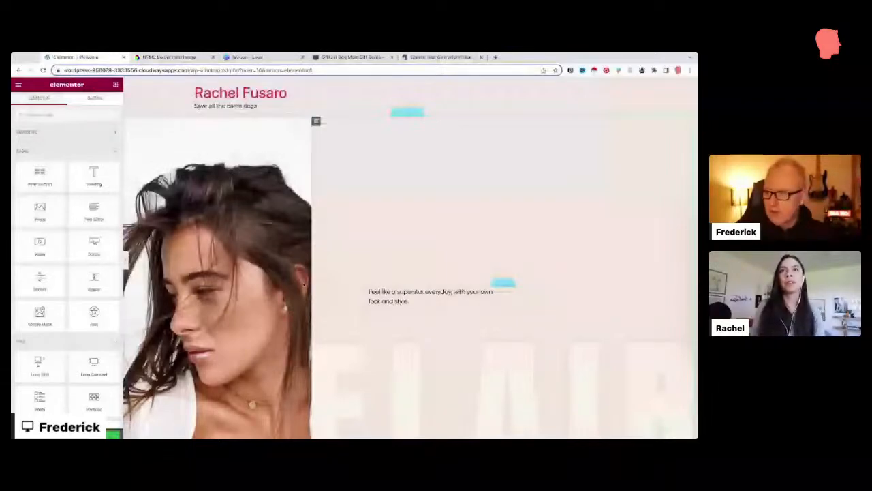
# Step: Drag a Heading widget onto the canvas above the 'Feel like a superstar everyday' paragraph
pyautogui.moveTo(503, 282); pyautogui.dragTo(501, 282)
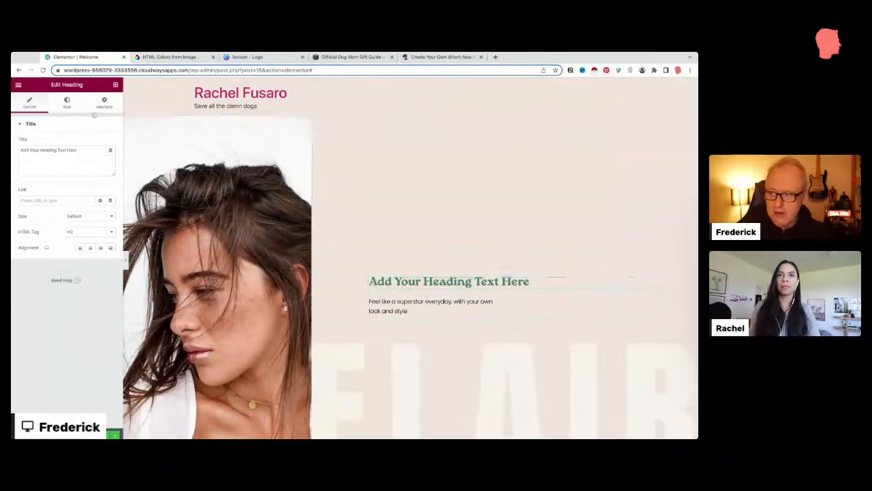
# Step: Try Accent, pink and red text colours on the new heading, then restore green Primary
pyautogui.click(71, 108)
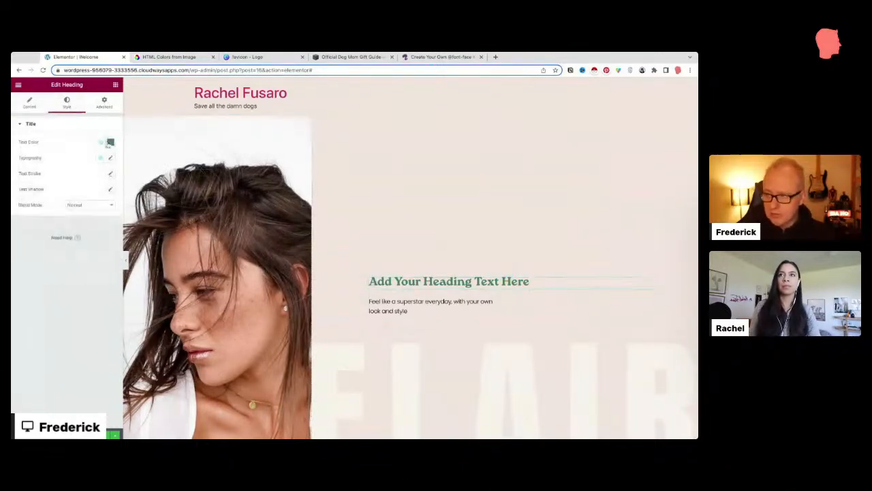
pyautogui.click(100, 141)
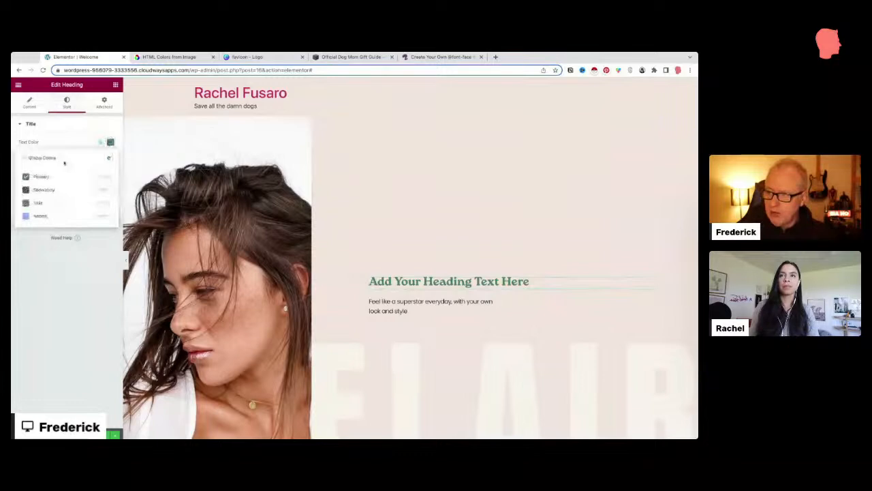
pyautogui.click(40, 216)
pyautogui.click(111, 142)
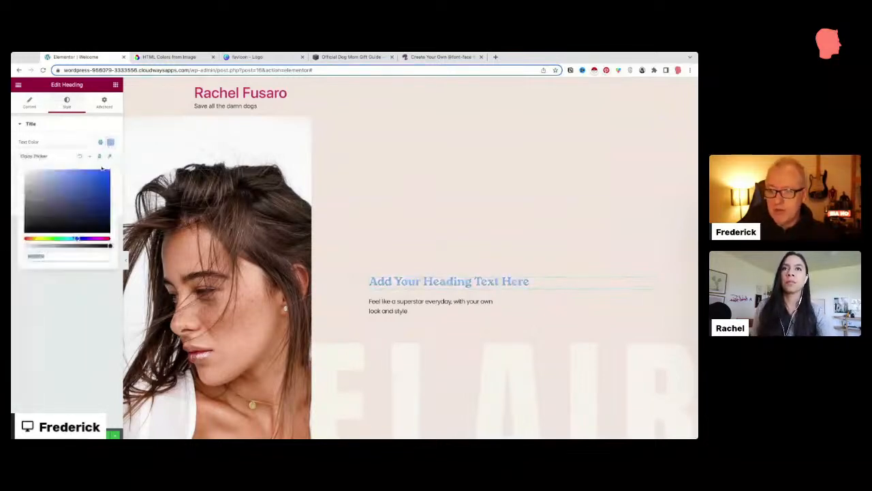
pyautogui.click(101, 238)
pyautogui.moveTo(101, 238); pyautogui.dragTo(109, 239)
pyautogui.moveTo(94, 188); pyautogui.dragTo(119, 168)
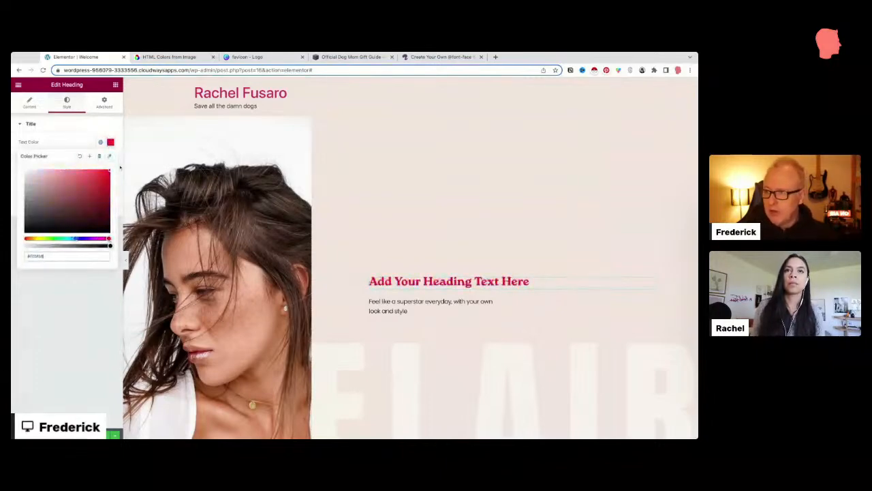
pyautogui.click(100, 142)
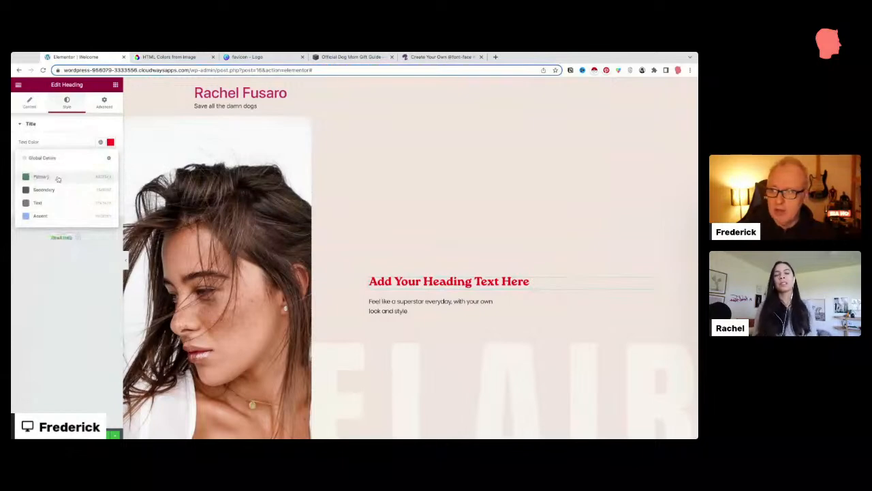
pyautogui.click(41, 177)
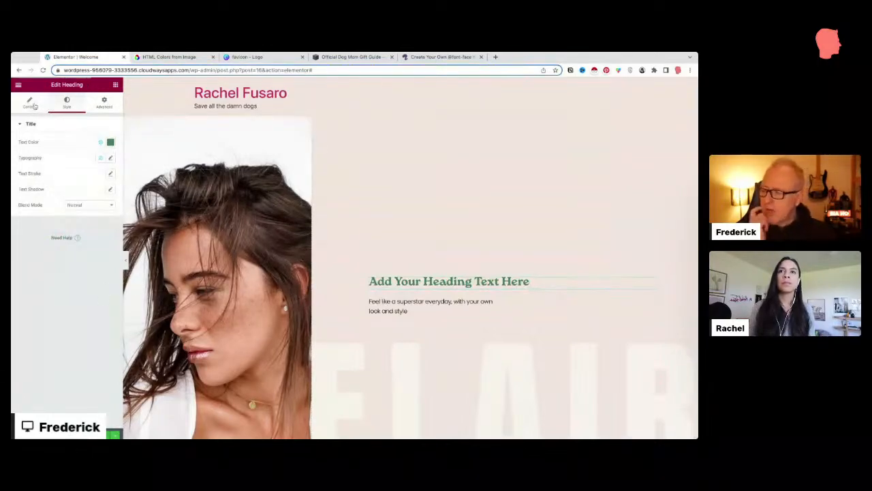
# Step: Set the heading's typography weight to Bold after briefly trying Normal
pyautogui.click(111, 158)
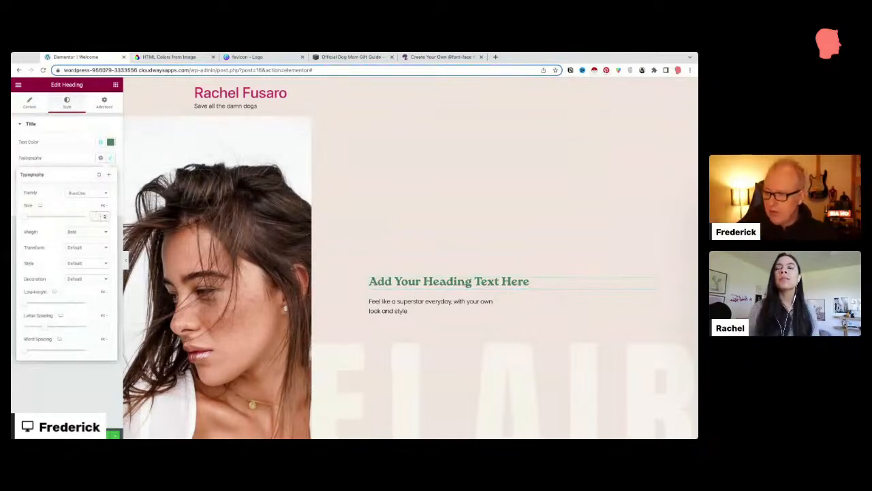
pyautogui.click(106, 207)
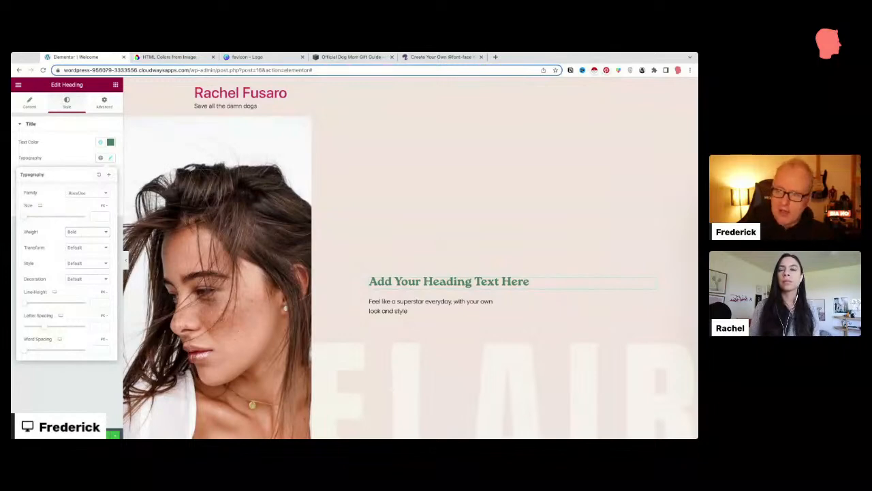
pyautogui.click(80, 223)
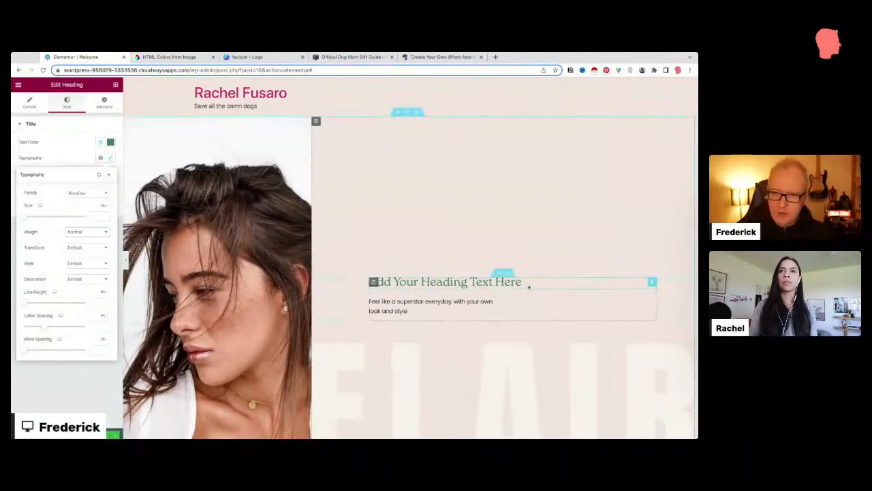
pyautogui.click(78, 233)
pyautogui.click(71, 240)
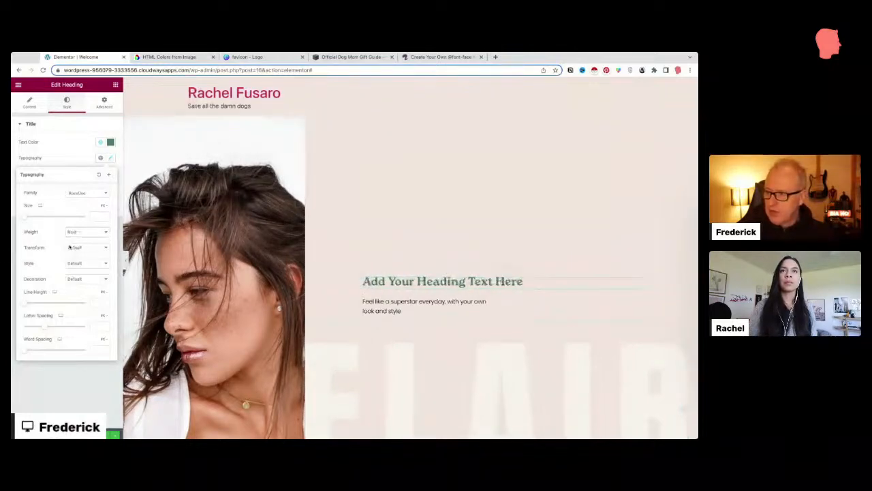
# Step: Try Uppercase and Lowercase transforms on the heading, settling on Capitalize
pyautogui.click(69, 247)
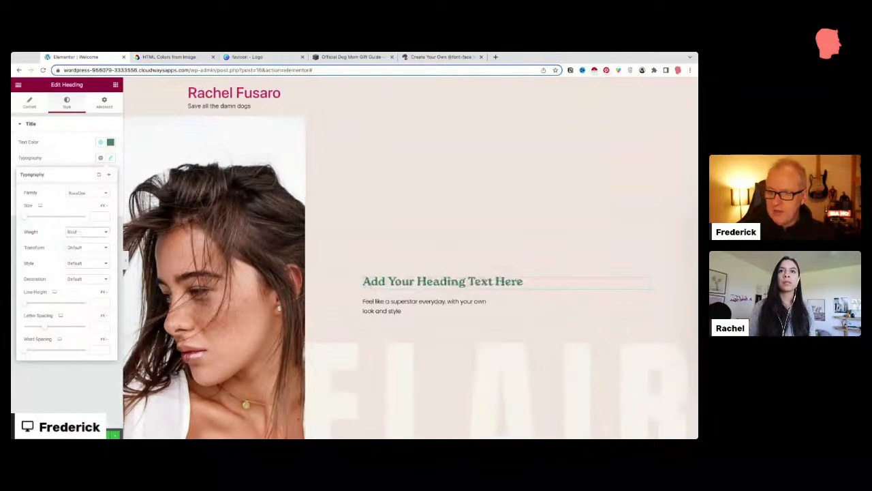
pyautogui.click(79, 232)
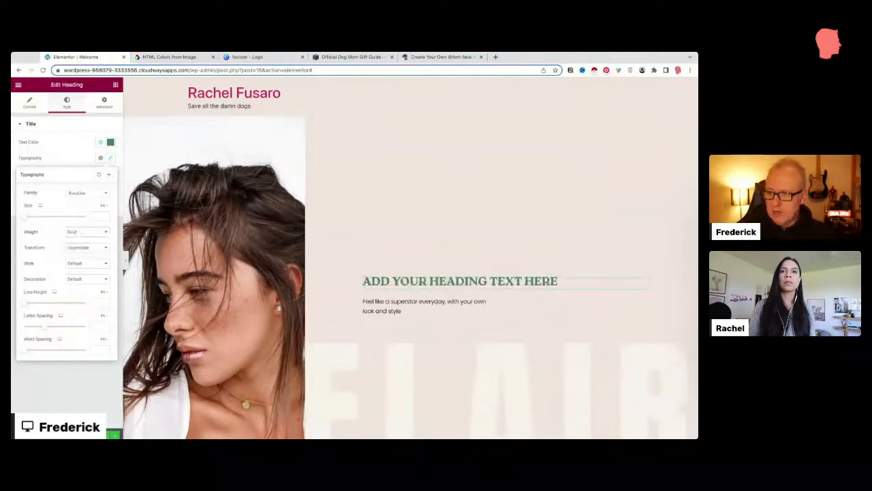
pyautogui.click(78, 255)
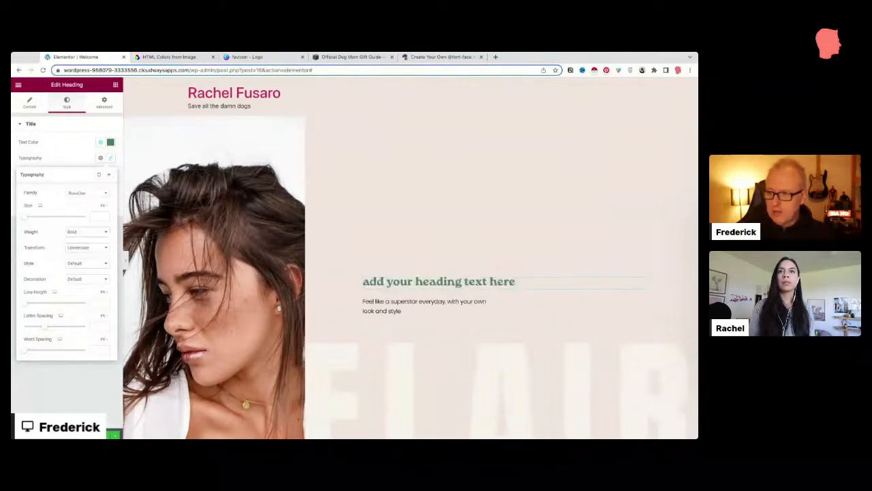
pyautogui.click(78, 256)
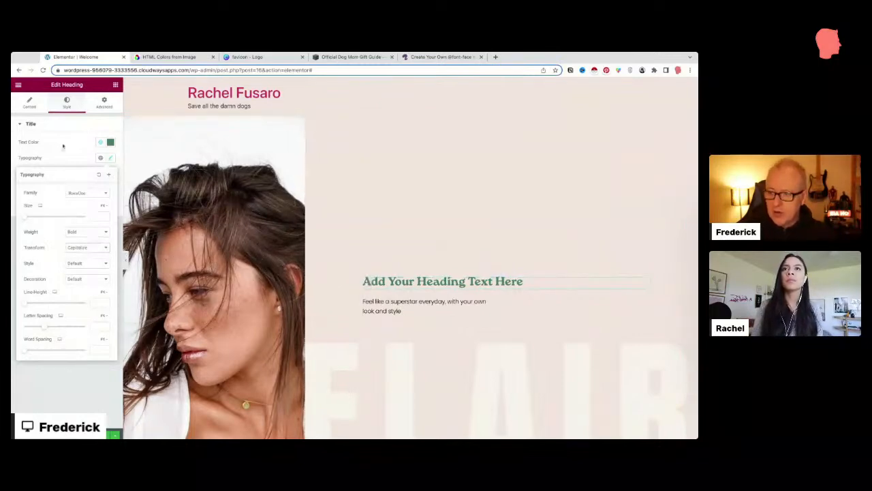
pyautogui.click(31, 103)
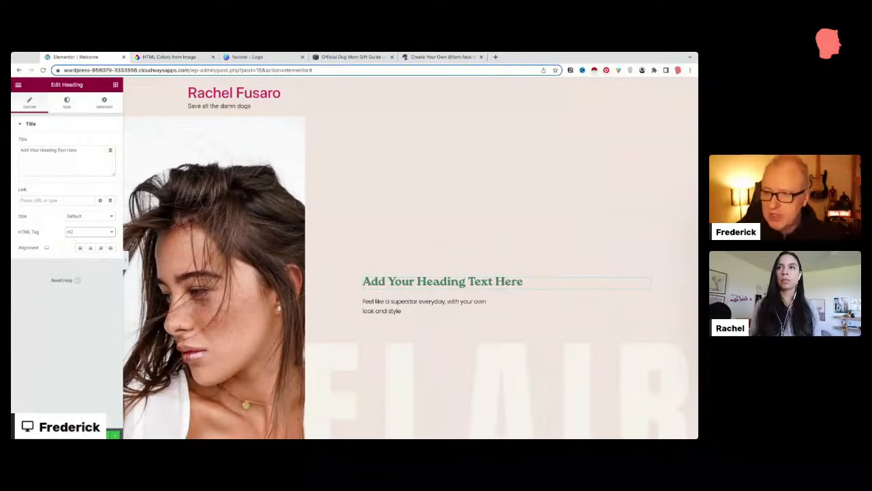
# Step: Change the heading's HTML tag from H4 to H1, briefly trying H3
pyautogui.click(79, 227)
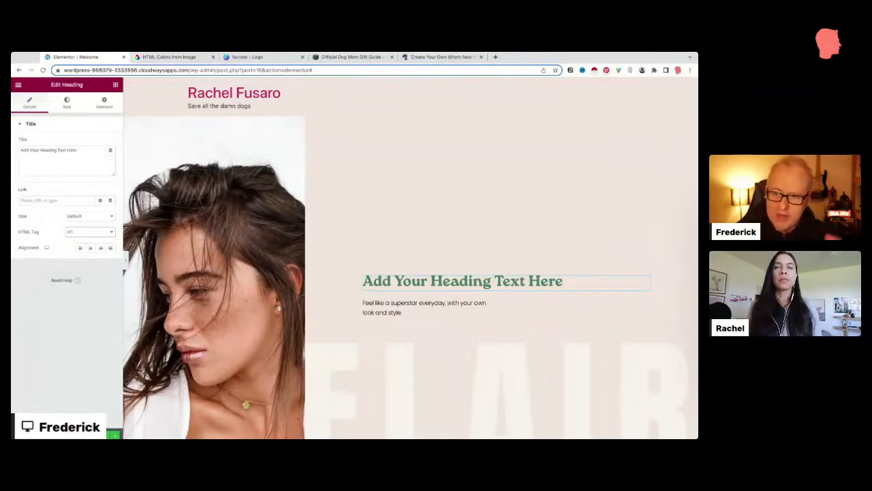
pyautogui.click(79, 235)
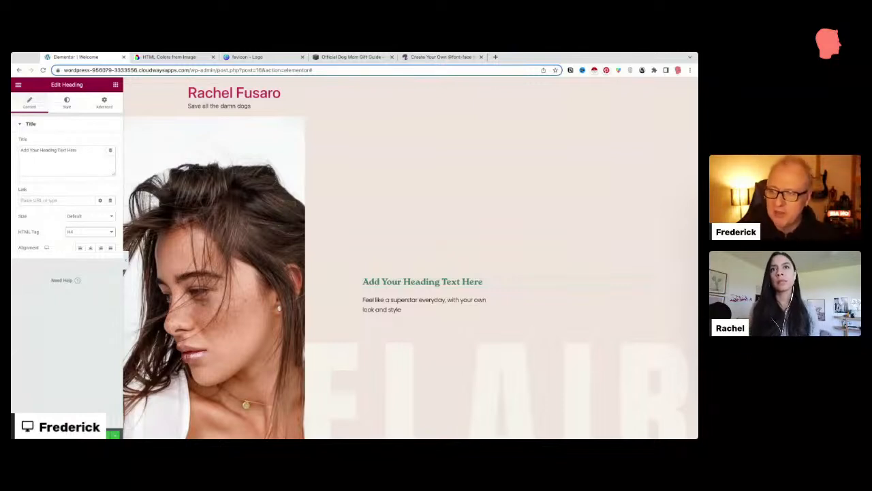
pyautogui.click(88, 223)
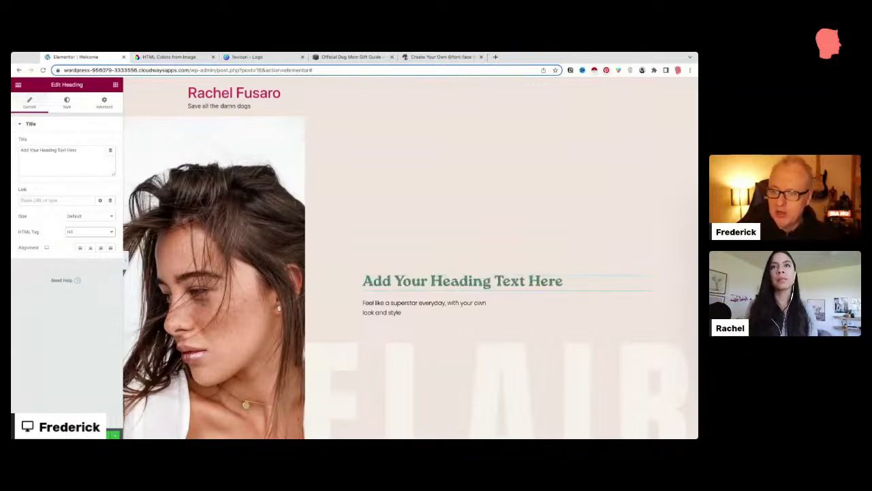
pyautogui.click(80, 237)
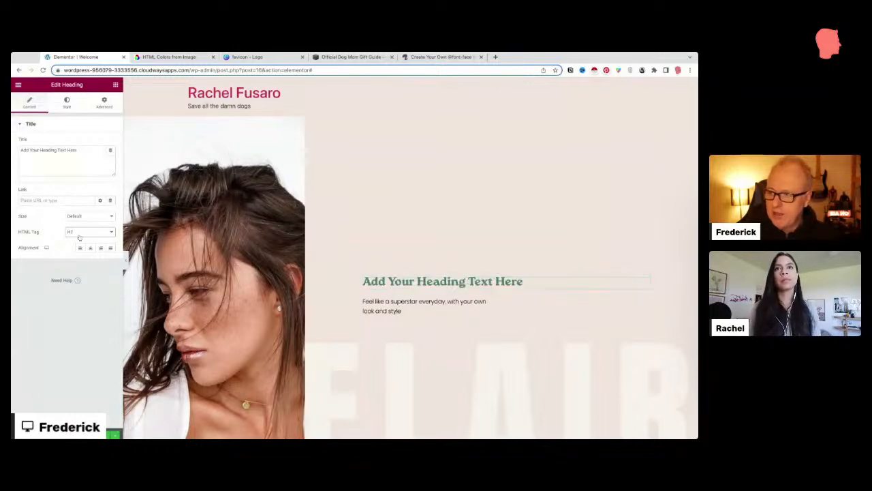
pyautogui.click(76, 226)
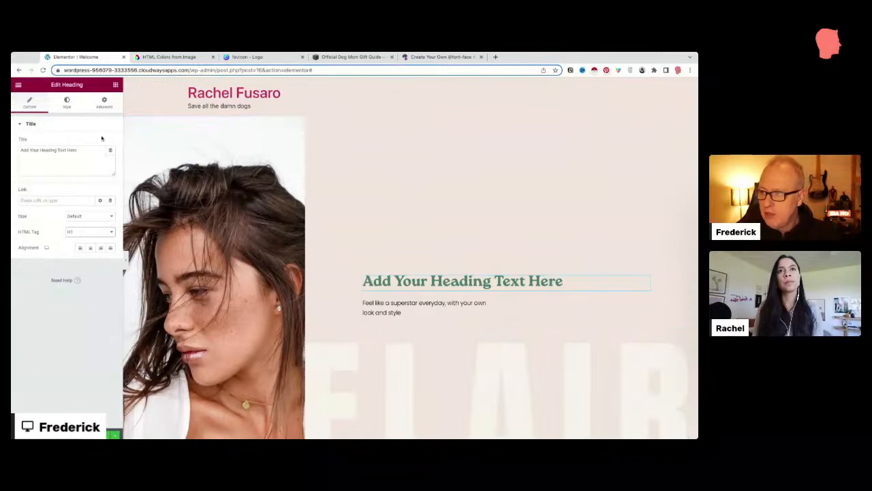
# Step: Enlarge the heading's typography size, trying 5, 2, 3 and 4 before settling on 3
pyautogui.click(67, 105)
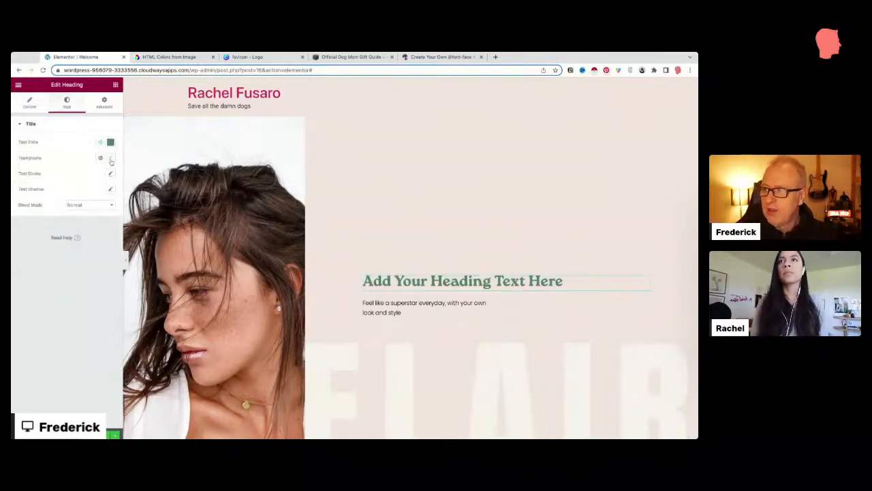
pyautogui.click(109, 158)
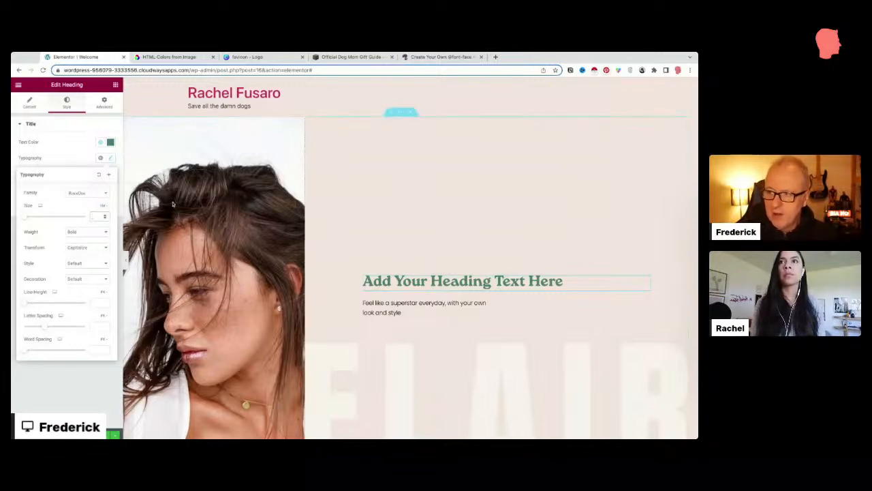
pyautogui.write('5')
pyautogui.press('BackSpace')
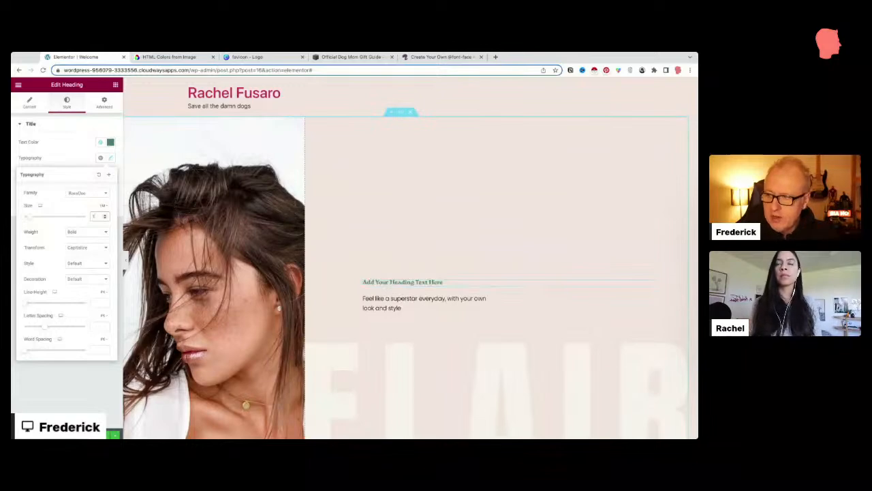
pyautogui.write('2')
pyautogui.press('BackSpace')
pyautogui.write('3')
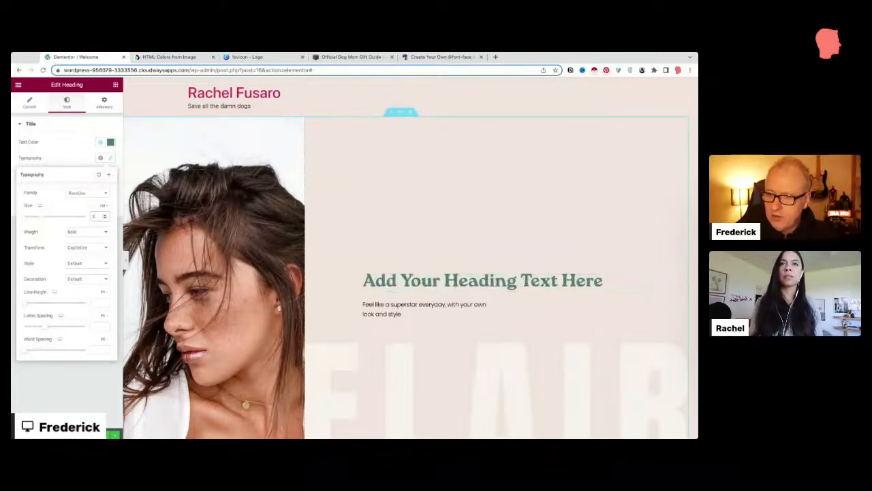
pyautogui.press('BackSpace')
pyautogui.write('4')
pyautogui.press('BackSpace')
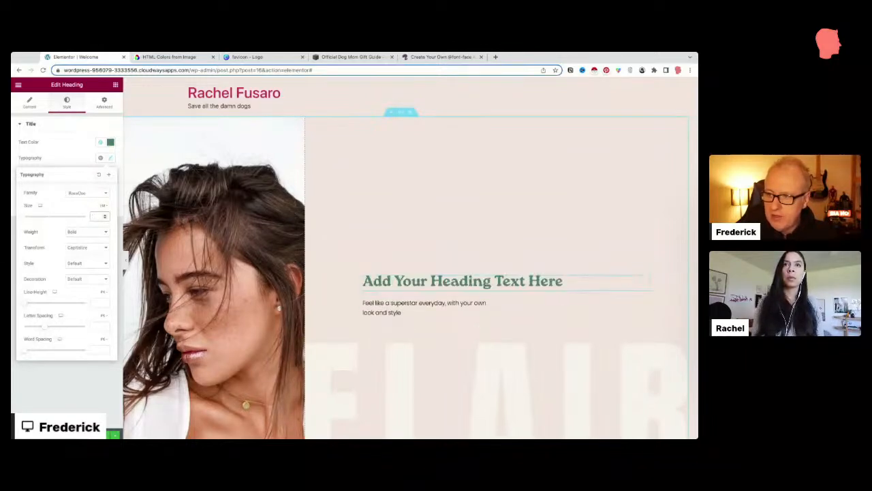
pyautogui.write('3')
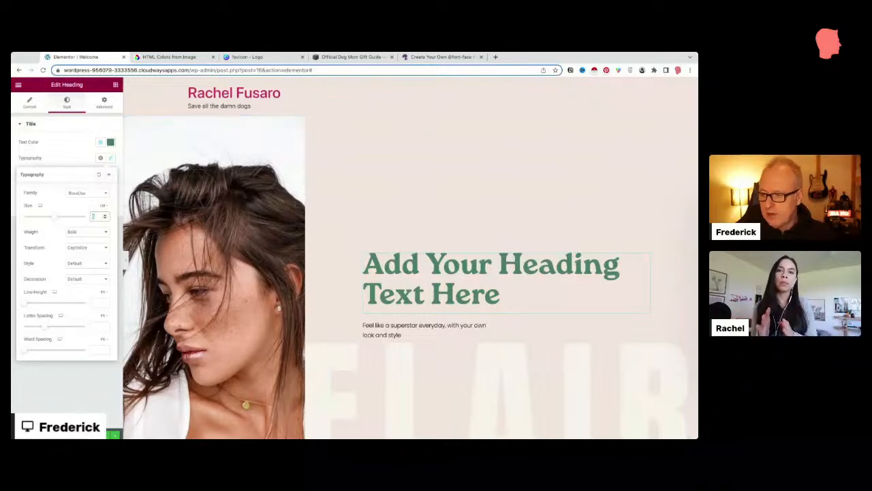
pyautogui.click(61, 434)
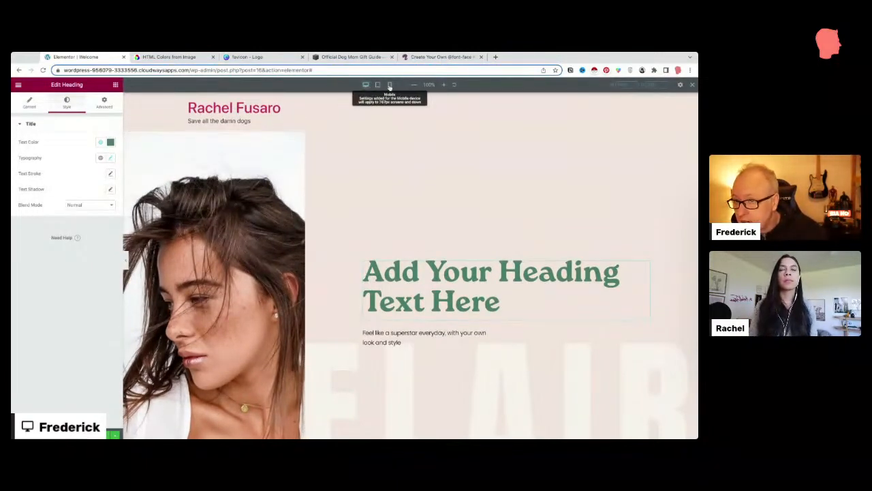
# Step: Switch the preview to Mobile and scroll to check the heading stacked across five lines
pyautogui.click(390, 86)
pyautogui.scroll(-3, 368, 315)
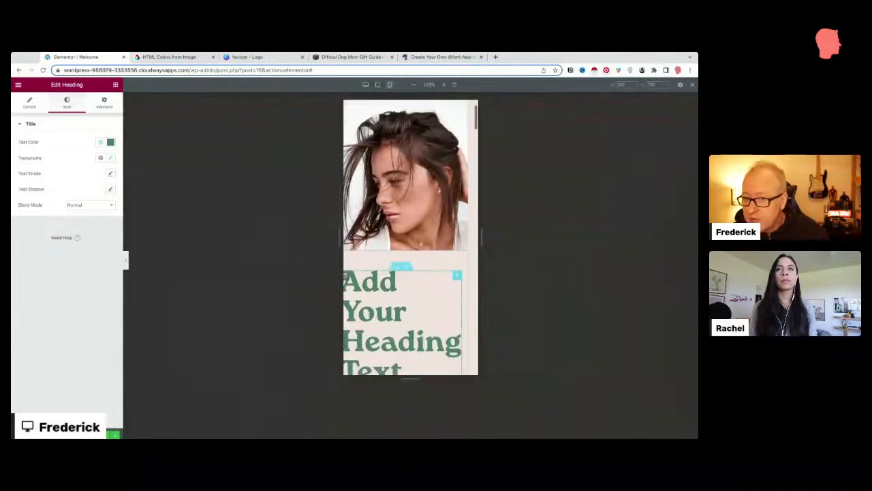
pyautogui.scroll(-1, 367, 314)
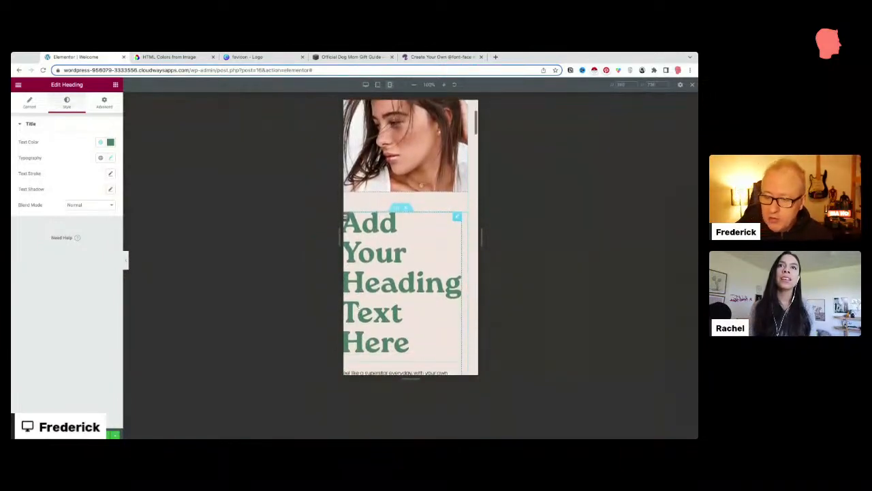
pyautogui.scroll(2, 373, 285)
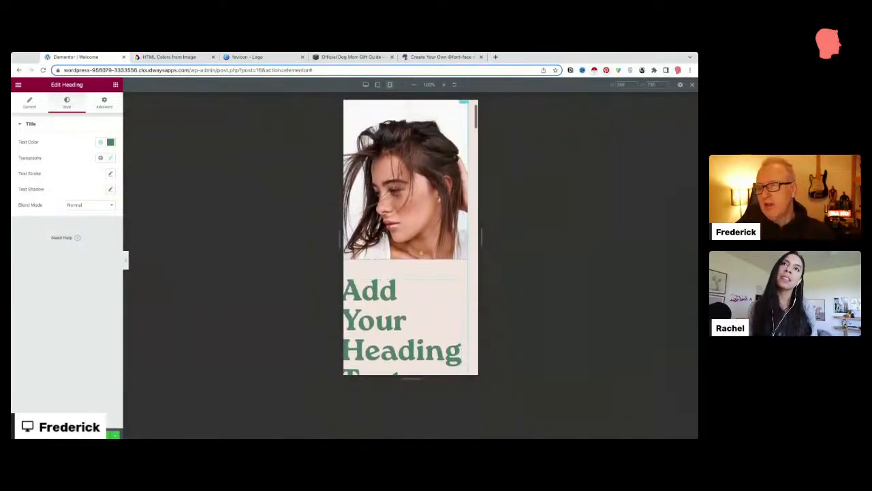
pyautogui.scroll(2, 409, 239)
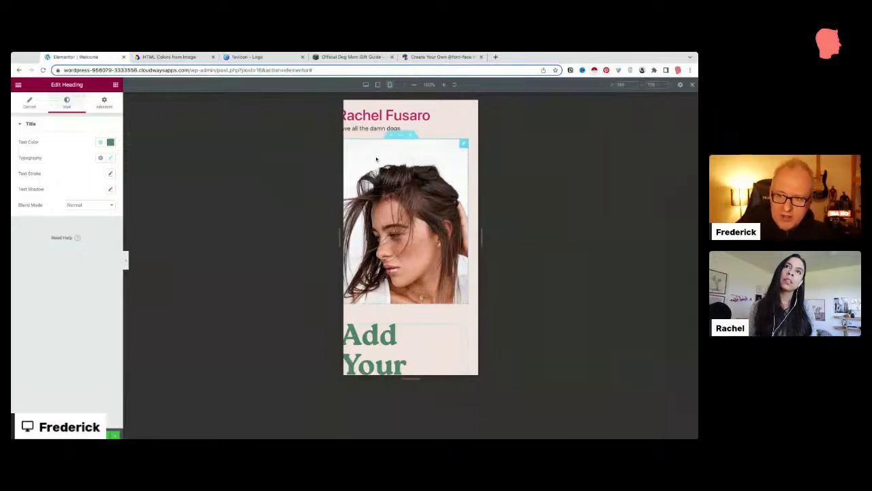
pyautogui.scroll(-1, 467, 333)
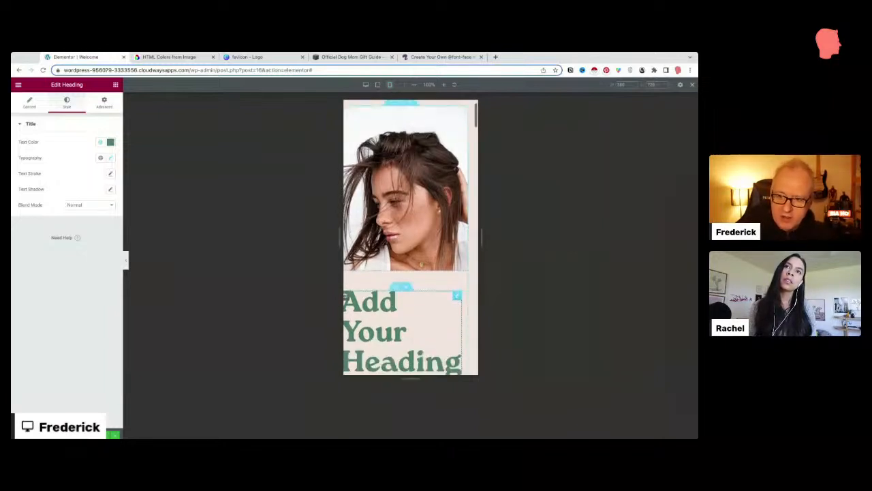
pyautogui.scroll(1, 471, 336)
pyautogui.scroll(-1, 471, 164)
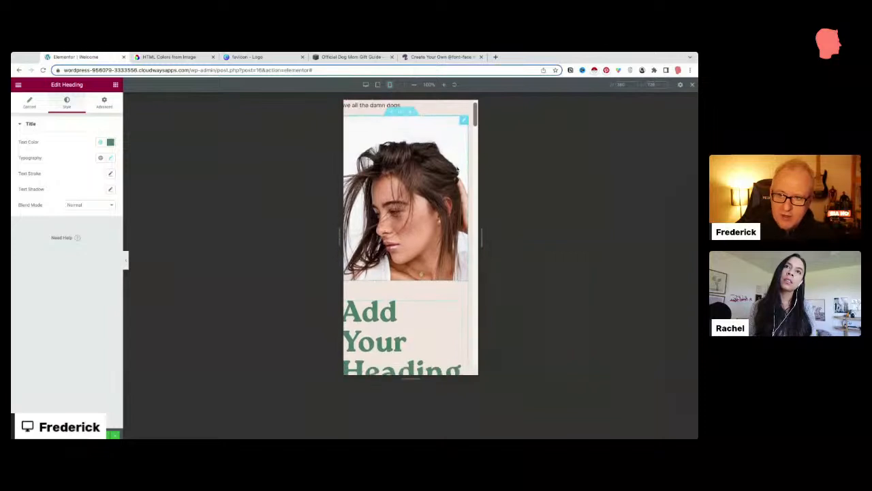
pyautogui.scroll(2, 472, 143)
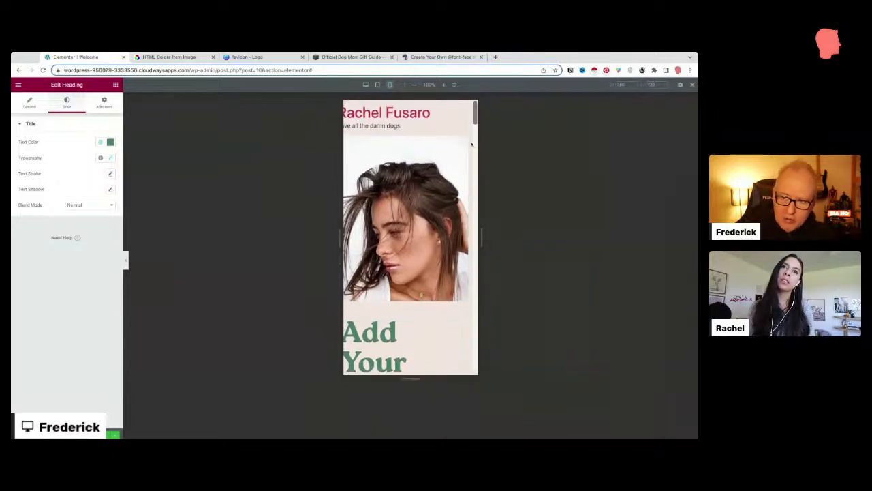
pyautogui.scroll(-1, 461, 141)
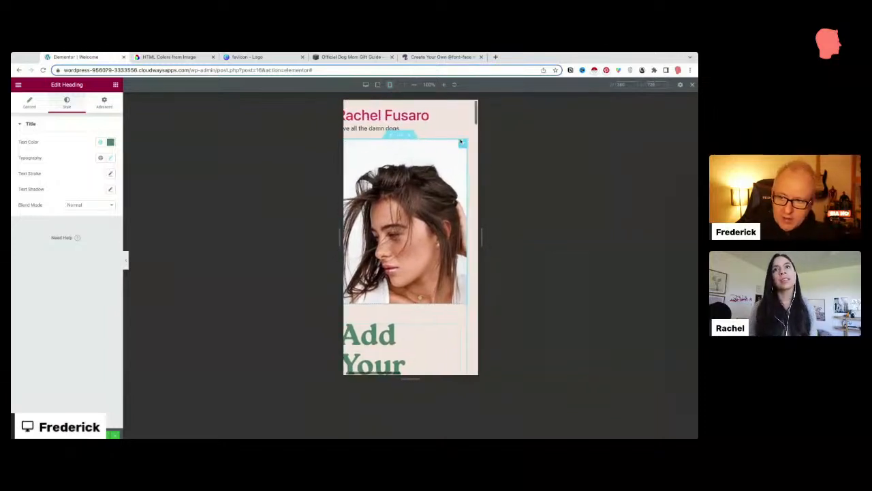
pyautogui.scroll(-2, 461, 141)
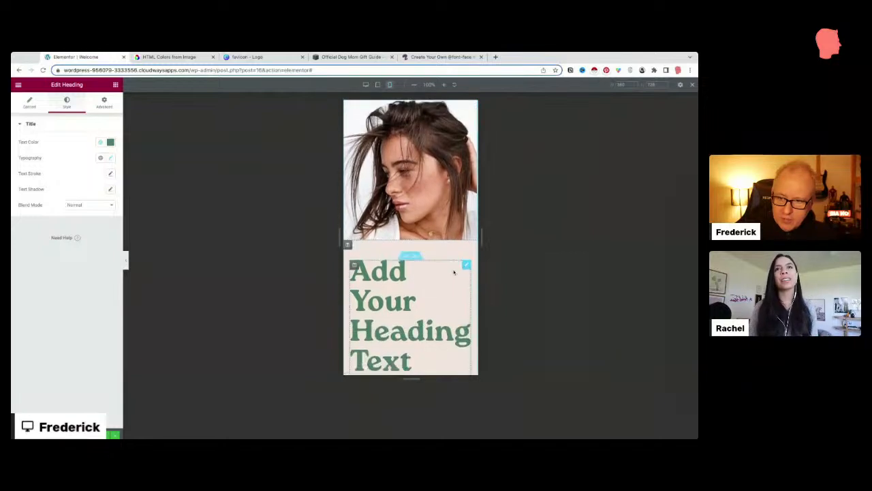
pyautogui.scroll(1, 454, 271)
pyautogui.scroll(2, 454, 271)
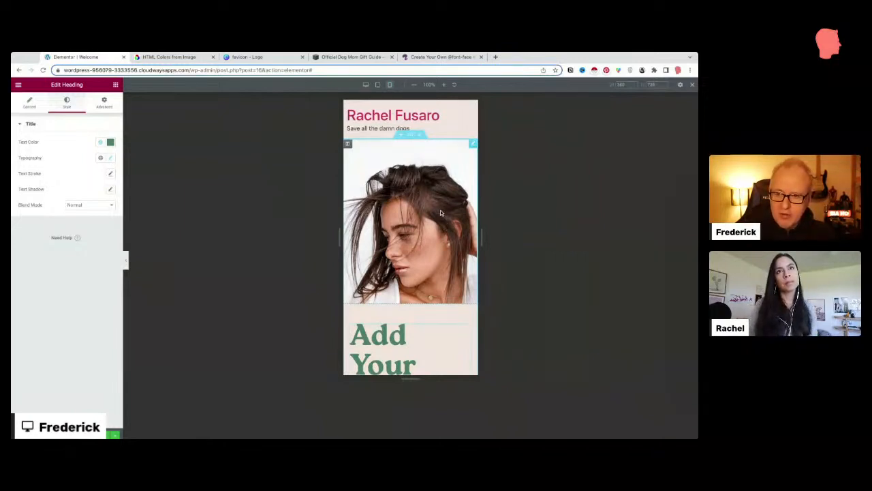
pyautogui.scroll(-3, 440, 209)
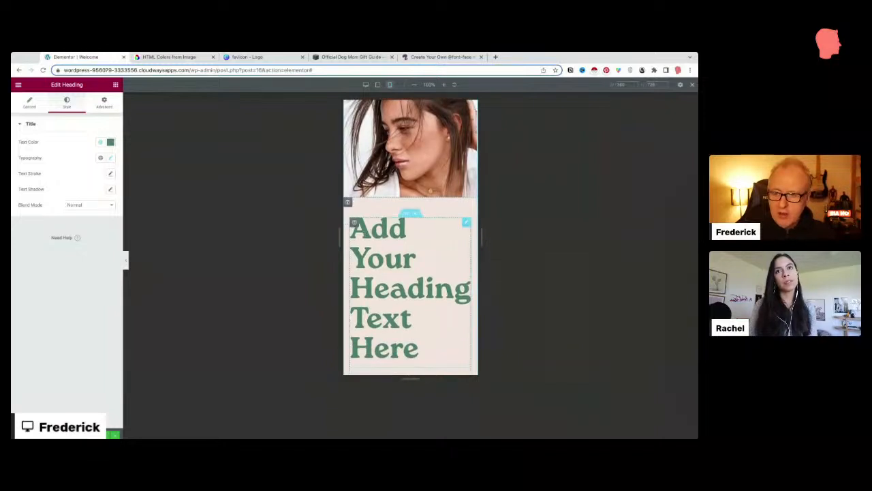
pyautogui.scroll(-1, 467, 233)
pyautogui.scroll(1, 467, 232)
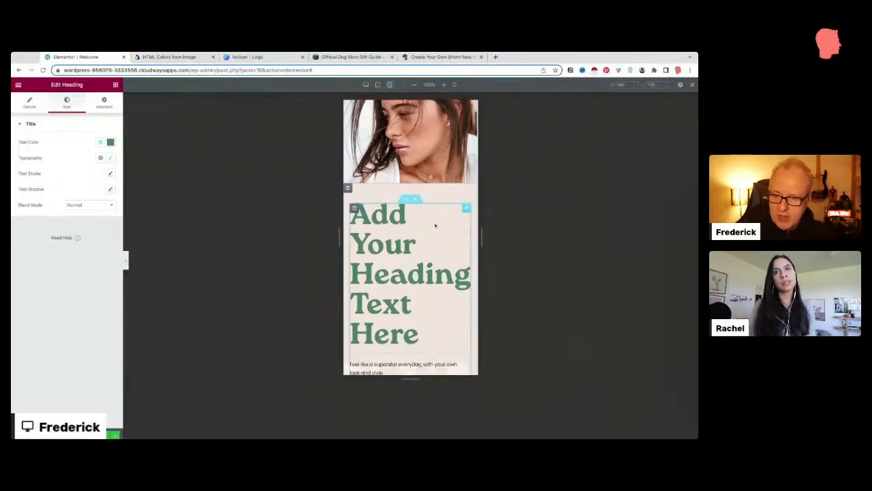
pyautogui.scroll(-1, 443, 231)
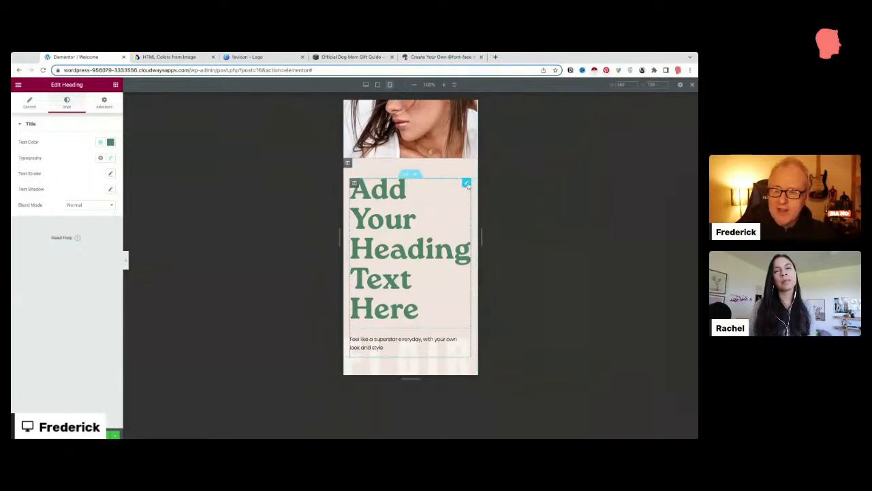
pyautogui.click(365, 85)
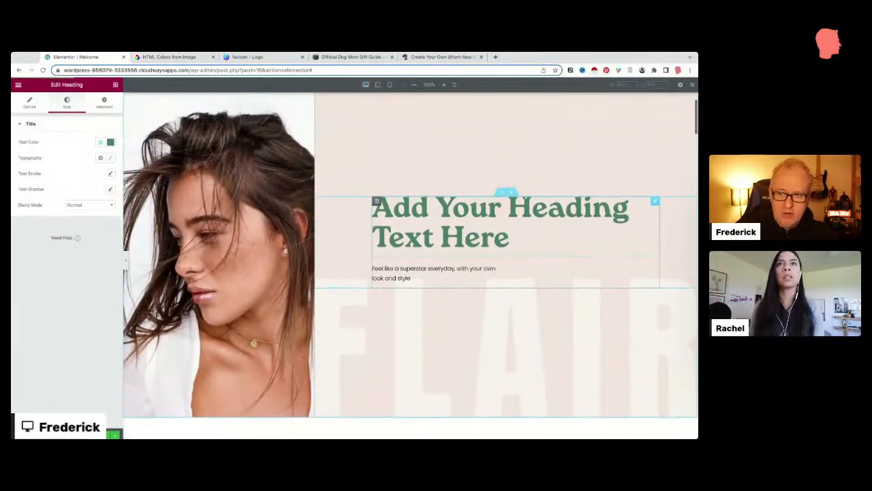
pyautogui.click(390, 84)
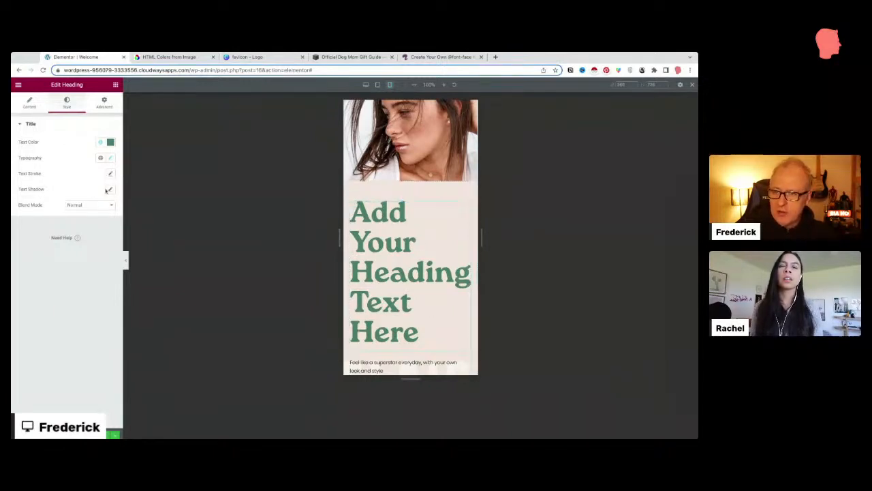
# Step: Open the heading's Typography settings and expand the Size field's per-device switcher
pyautogui.click(110, 158)
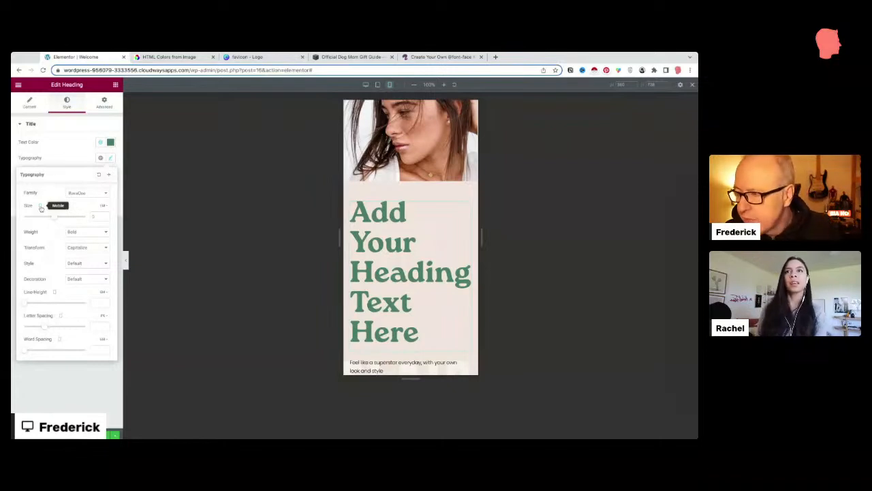
pyautogui.click(41, 208)
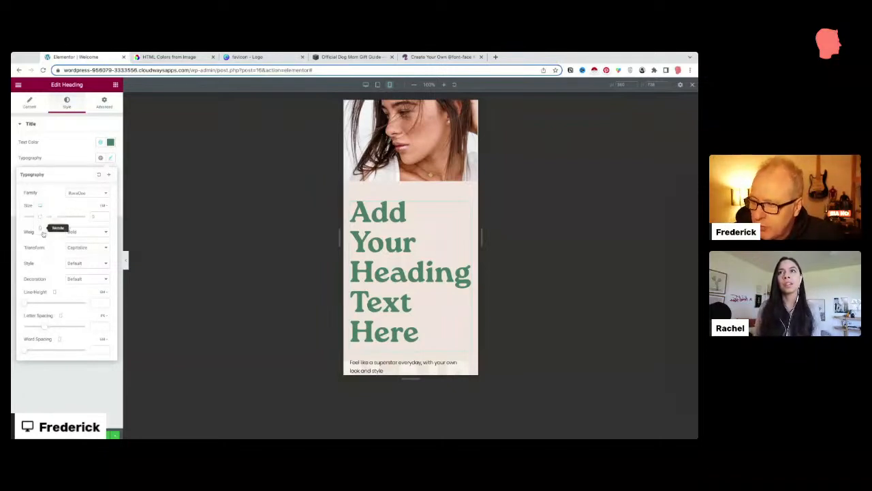
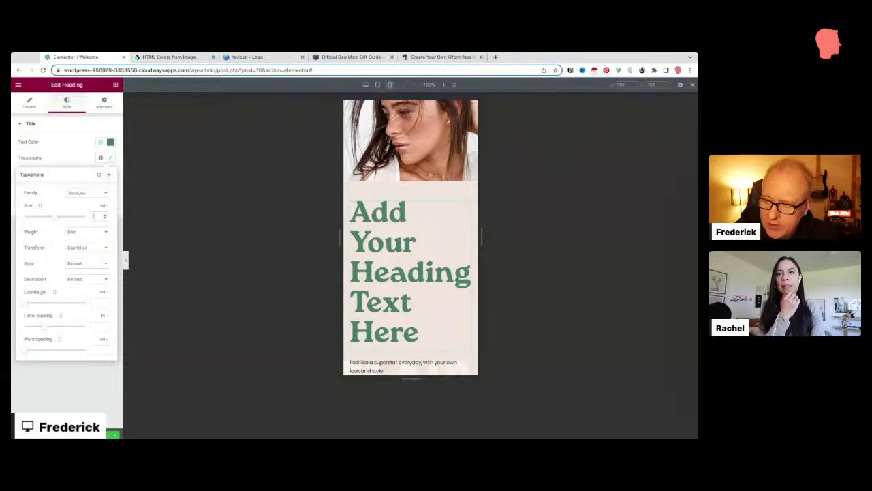
# Step: Set the mobile heading's font size to 2 after trying 3, then close Typography
pyautogui.doubleClick(95, 215)
pyautogui.write('2')
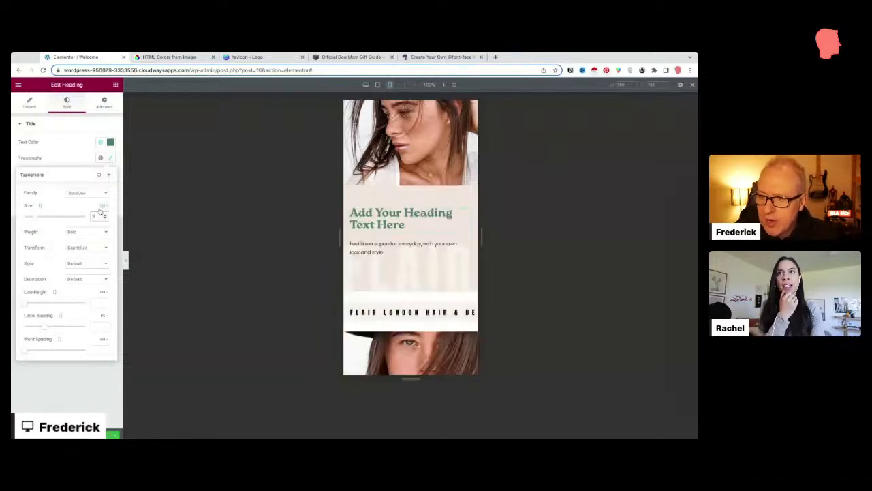
pyautogui.press('BackSpace')
pyautogui.write('3')
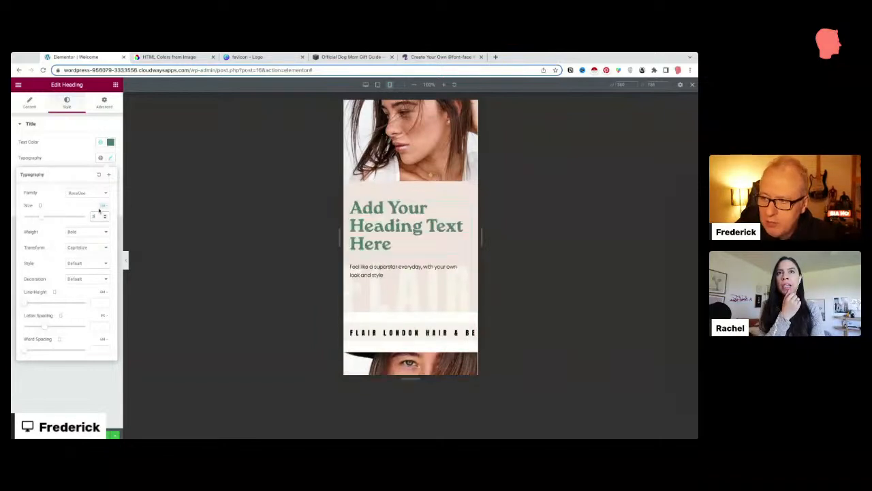
pyautogui.press('BackSpace')
pyautogui.write('2')
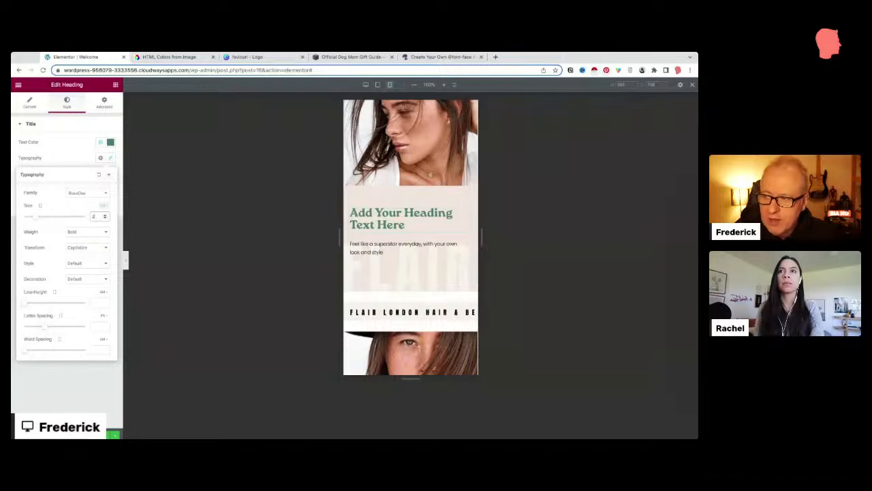
pyautogui.click(82, 151)
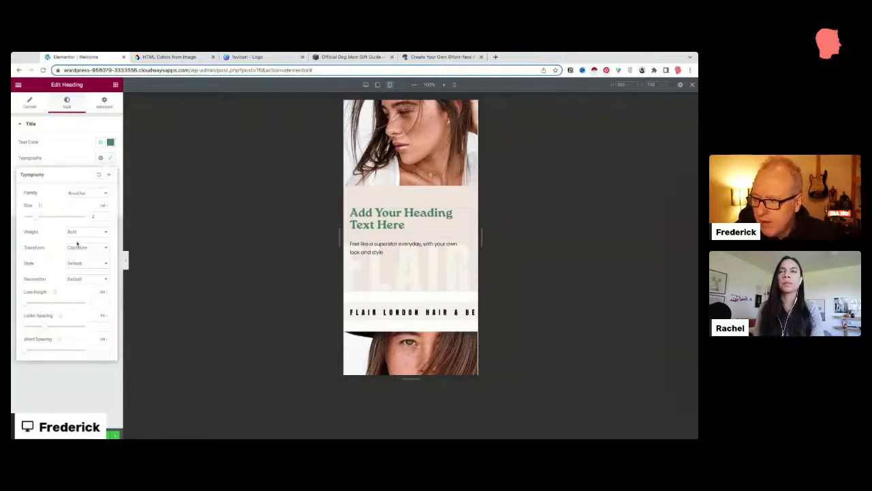
pyautogui.click(59, 132)
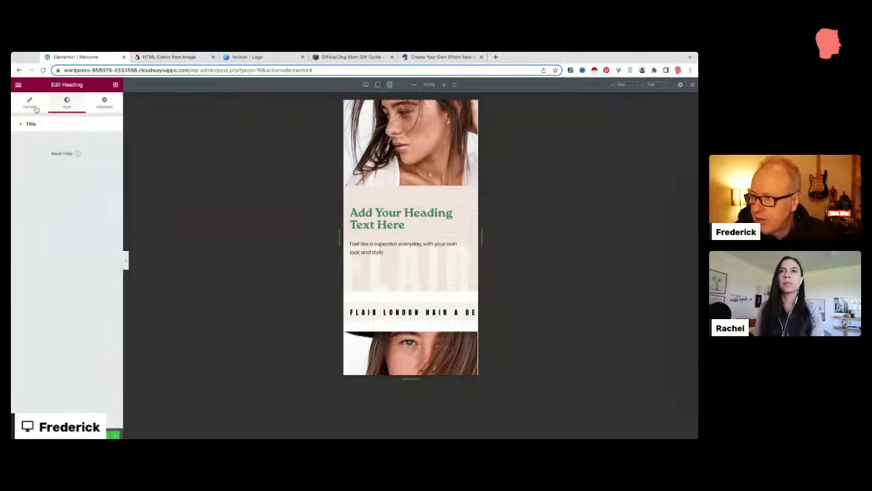
# Step: Center the heading in the mobile layout, then return to desktop width
pyautogui.click(35, 109)
pyautogui.click(90, 248)
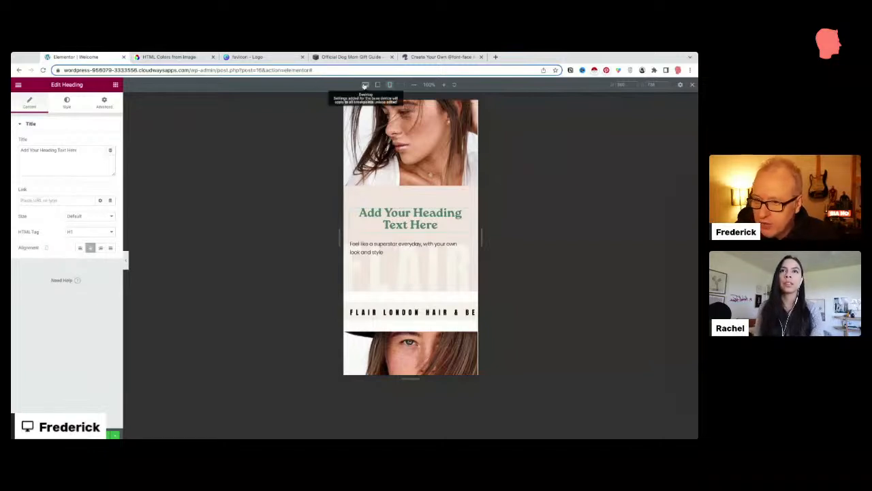
pyautogui.click(365, 84)
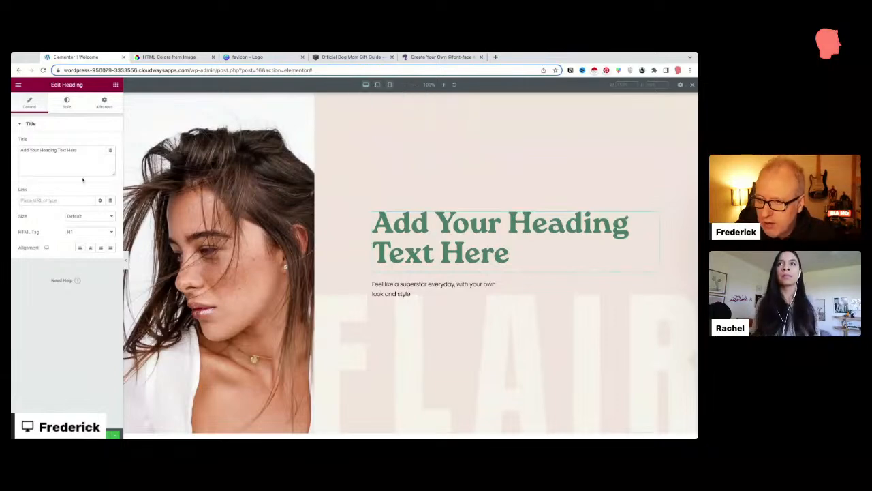
# Step: Retitle the heading 'DESKTOP TEXT' and check it in Mobile and Desktop previews
pyautogui.tripleClick(43, 147)
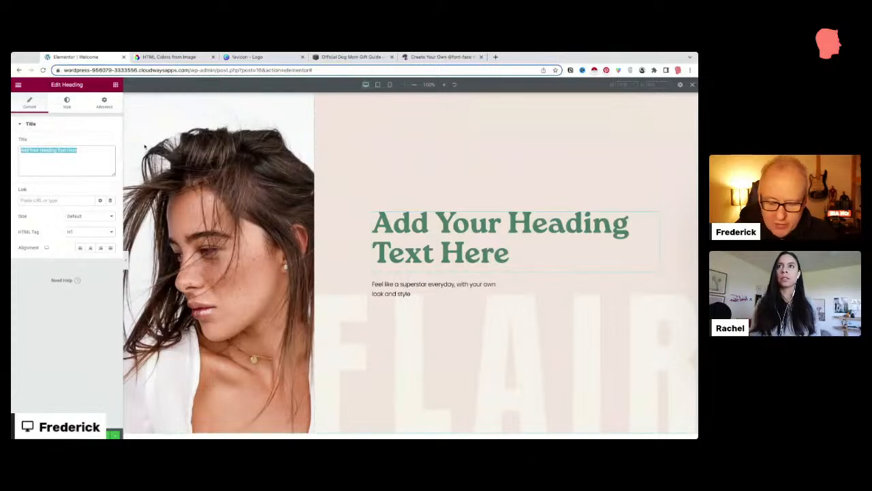
pyautogui.write('DESKTOP')
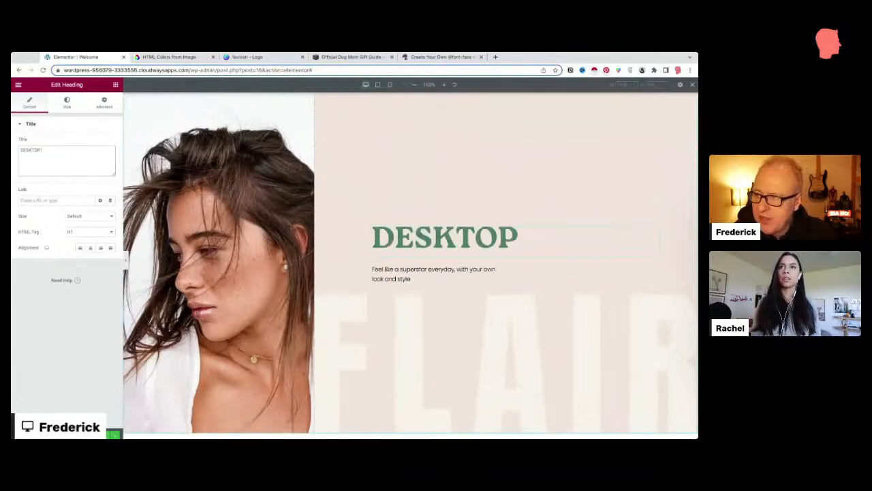
pyautogui.write(' TEXT')
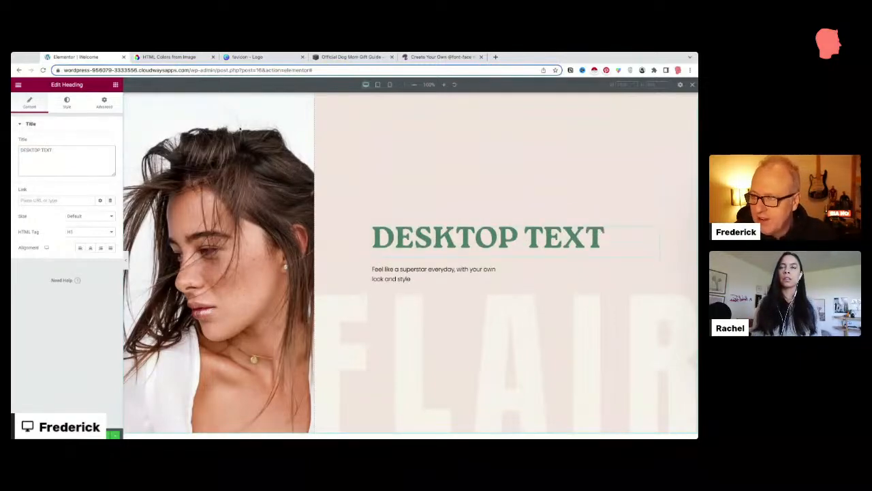
pyautogui.click(389, 85)
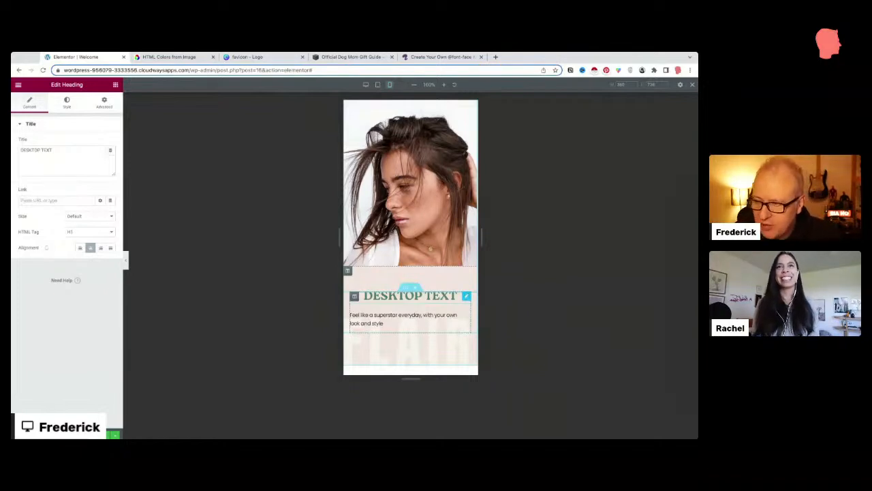
pyautogui.click(366, 85)
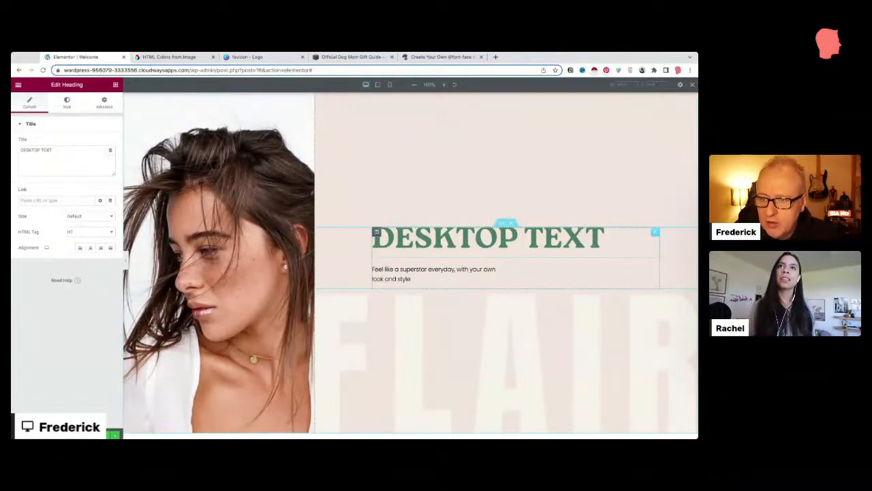
# Step: Duplicate the DESKTOP TEXT heading and retitle the copy 'MOBILE TEXT' inline
pyautogui.rightClick(655, 232)
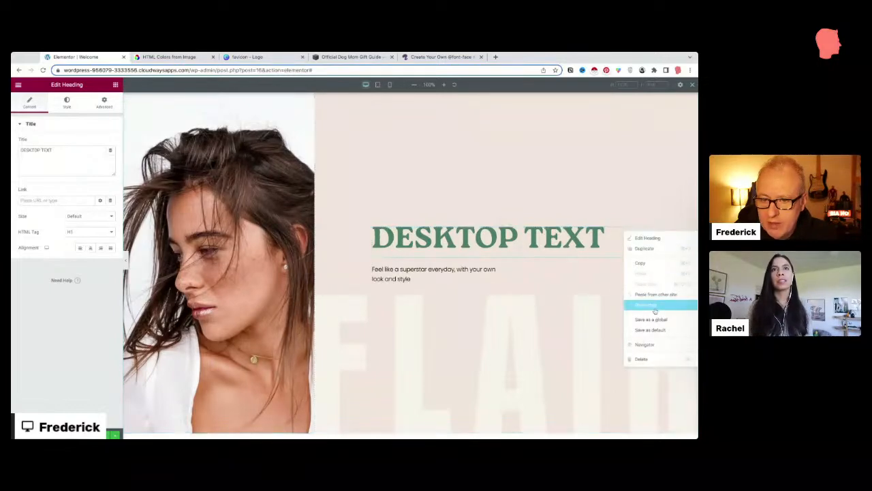
pyautogui.click(646, 248)
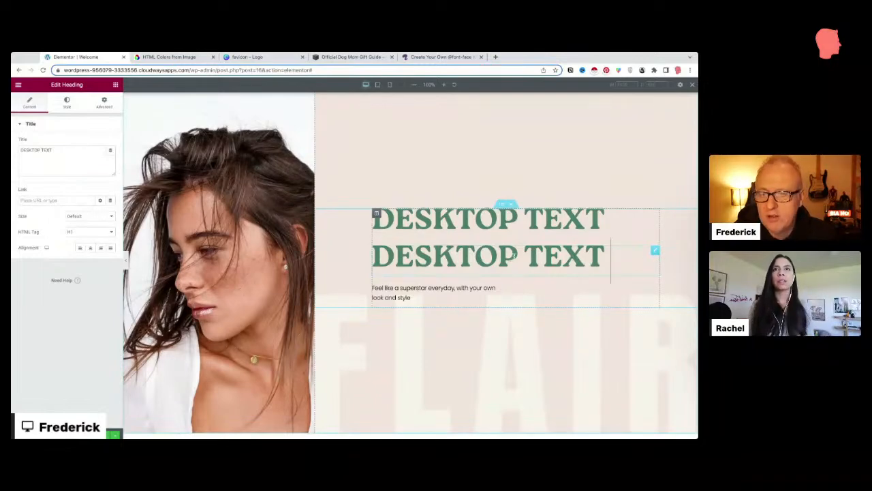
pyautogui.click(516, 255)
pyautogui.moveTo(513, 254); pyautogui.dragTo(372, 259)
pyautogui.write('MB')
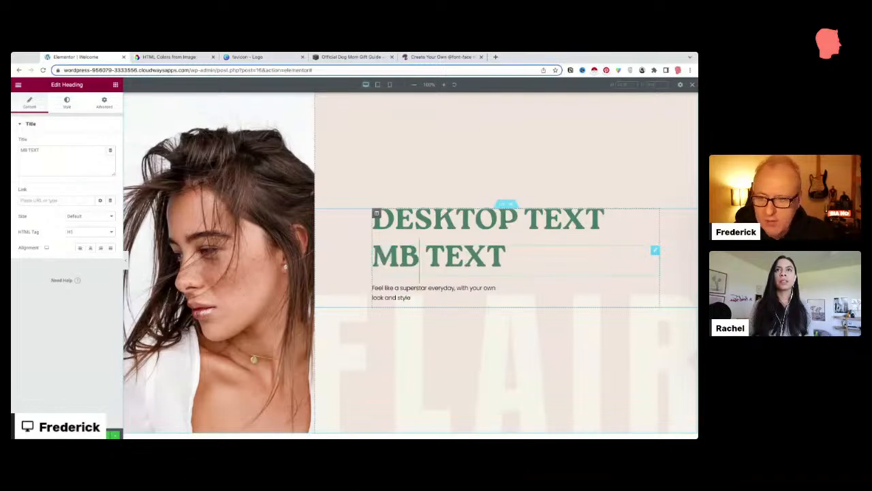
pyautogui.press('BackSpace')
pyautogui.write('OBILE')
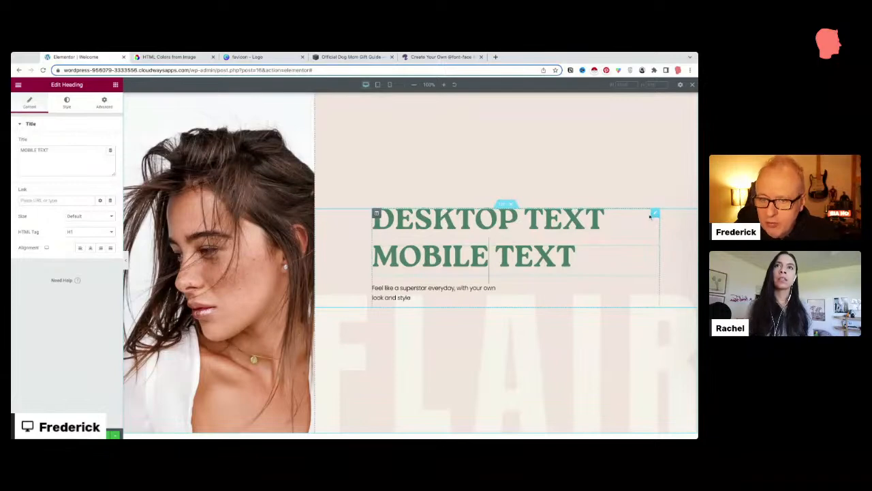
pyautogui.click(655, 214)
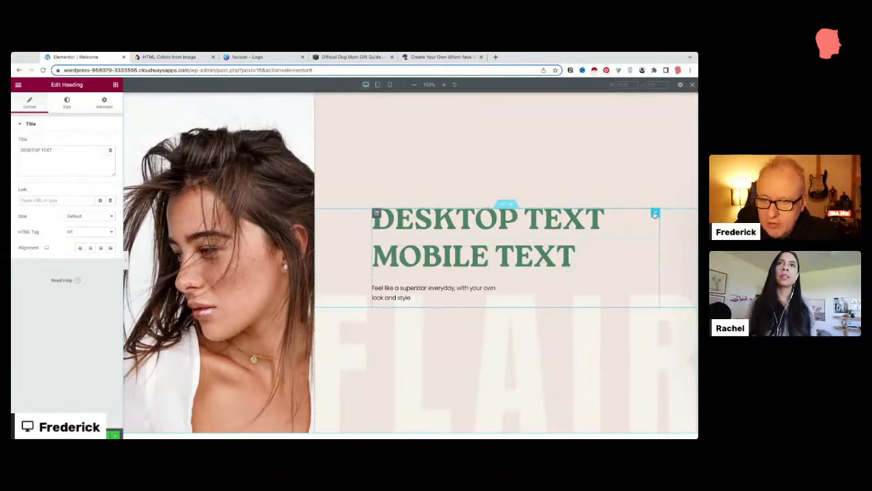
# Step: Hide the DESKTOP TEXT heading on mobile under Advanced > Responsive
pyautogui.click(101, 106)
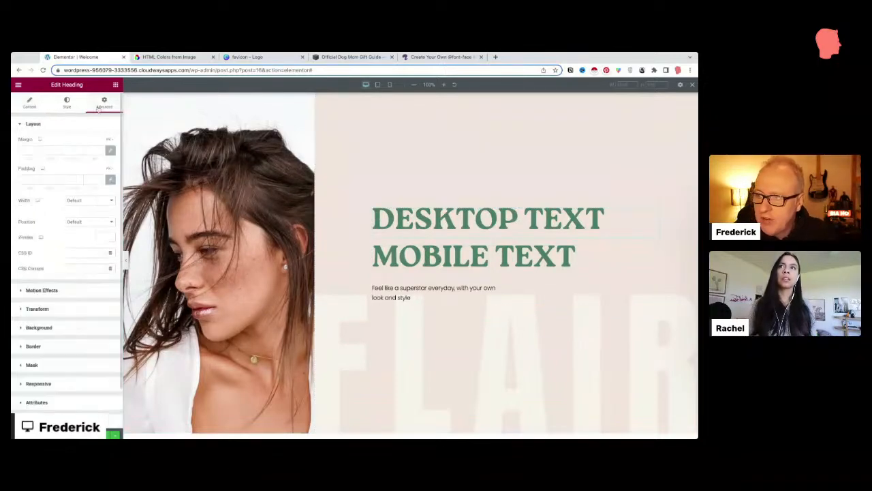
pyautogui.scroll(-1, 99, 305)
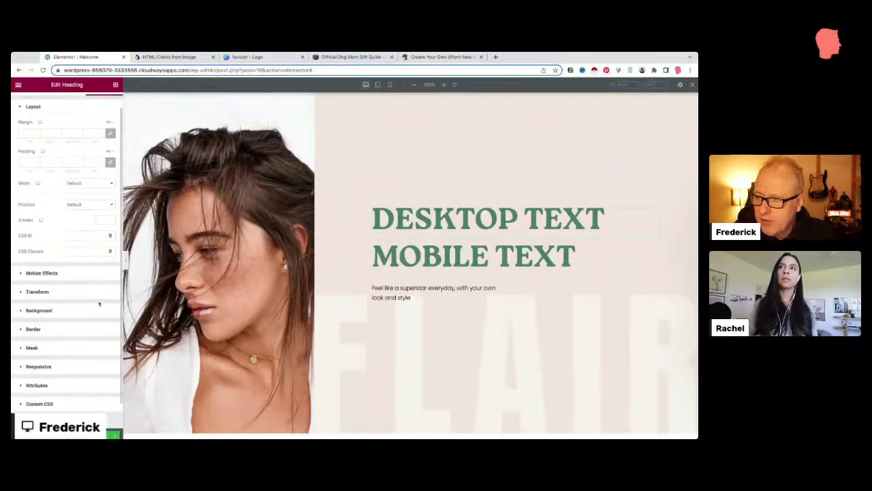
pyautogui.scroll(-2, 98, 305)
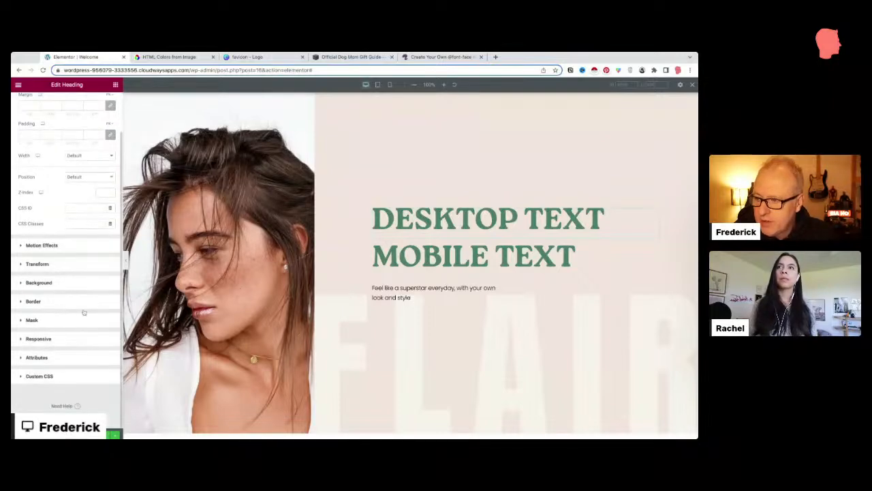
pyautogui.click(23, 339)
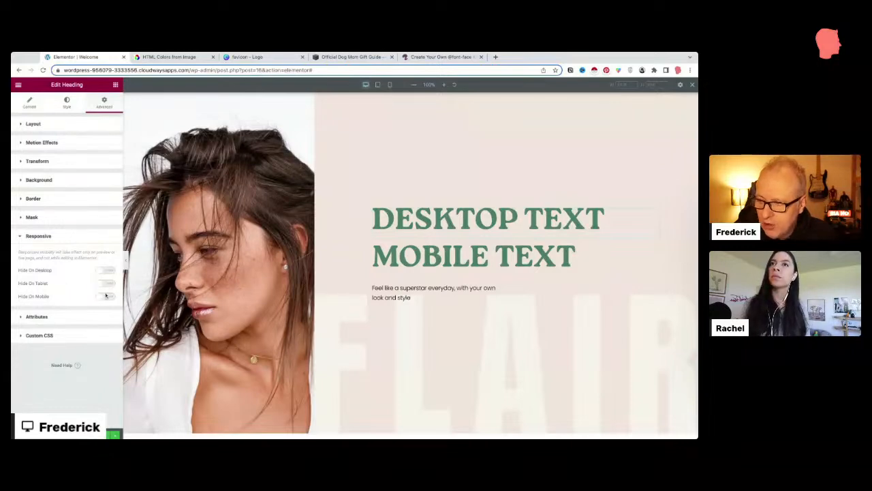
pyautogui.click(106, 295)
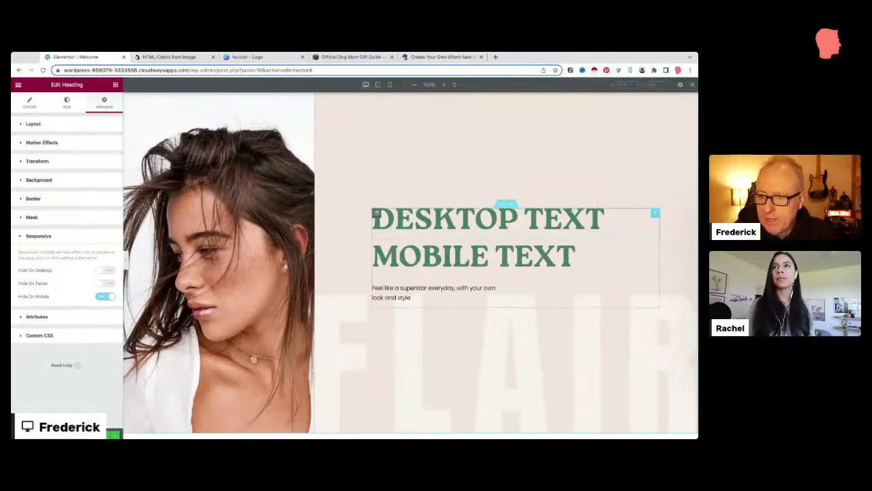
# Step: Hide the MOBILE TEXT heading on both tablet and mobile
pyautogui.click(654, 251)
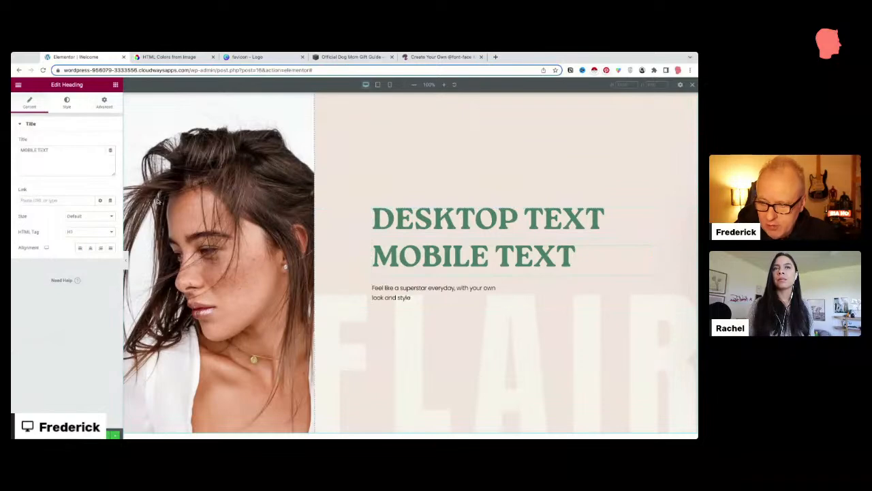
pyautogui.click(104, 105)
pyautogui.scroll(-5, 87, 259)
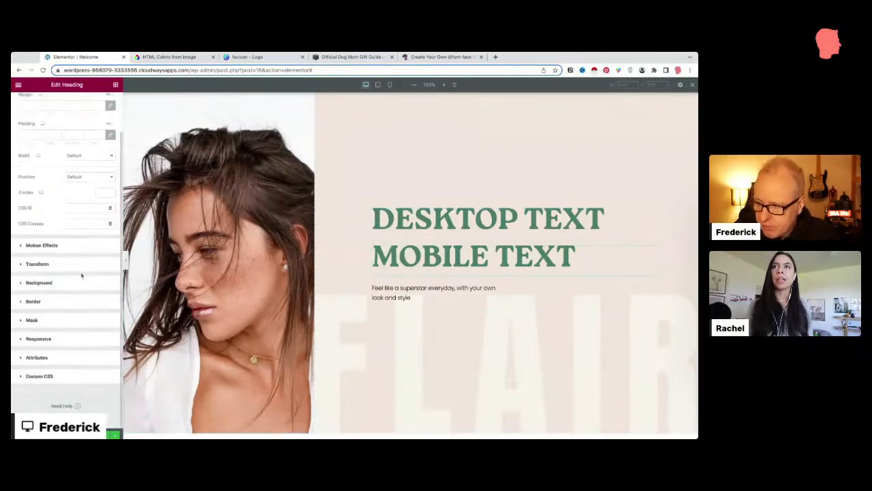
pyautogui.click(43, 339)
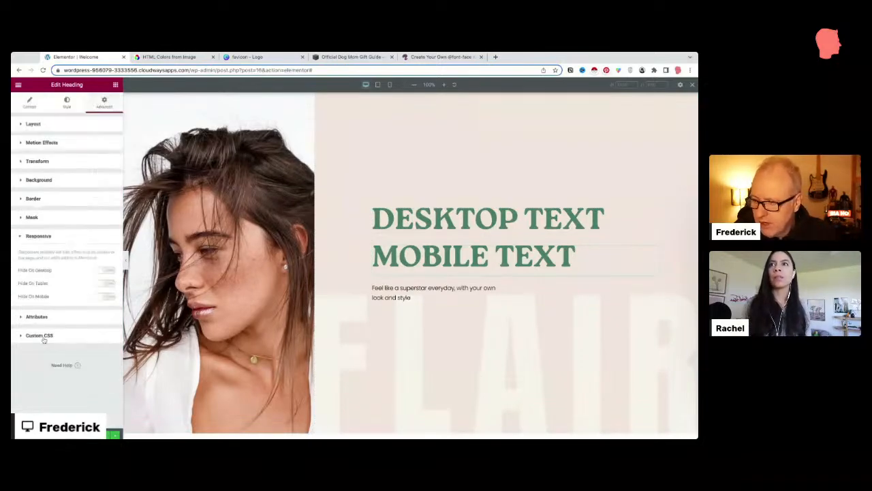
pyautogui.click(105, 284)
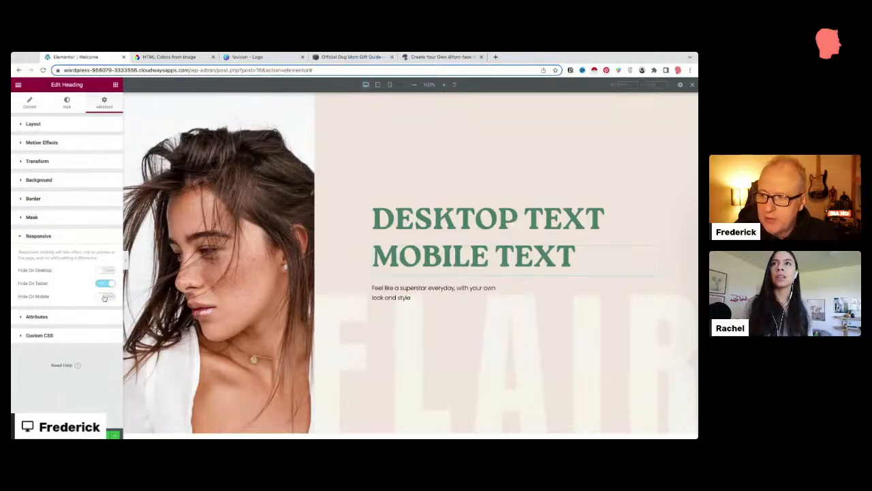
pyautogui.click(105, 297)
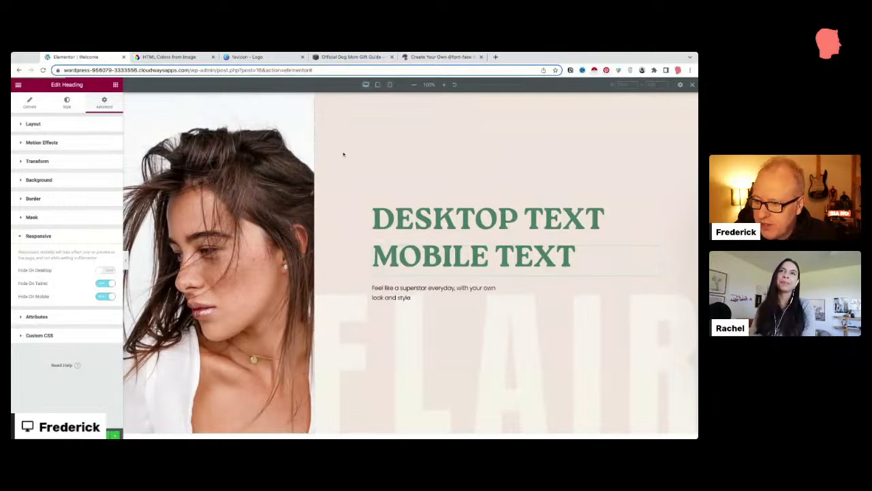
# Step: Make MOBILE TEXT show on mobile but hide on desktop, then copy the site's base URL
pyautogui.click(390, 85)
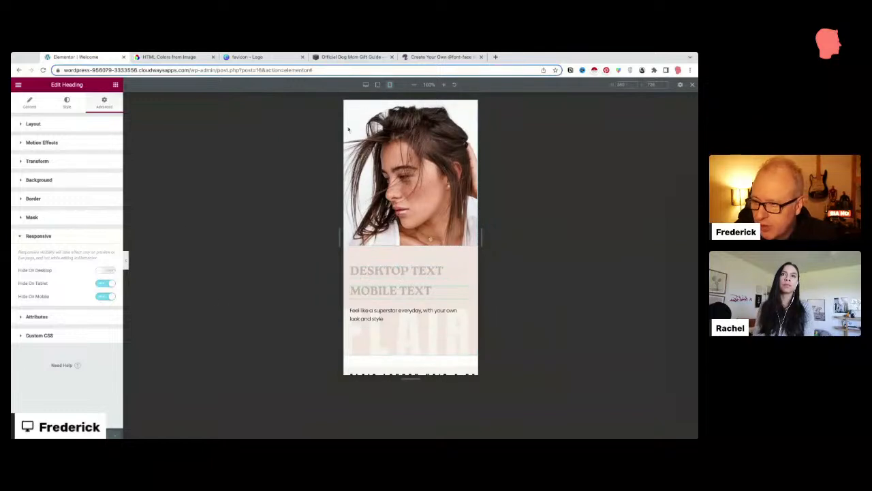
pyautogui.click(104, 297)
pyautogui.click(106, 271)
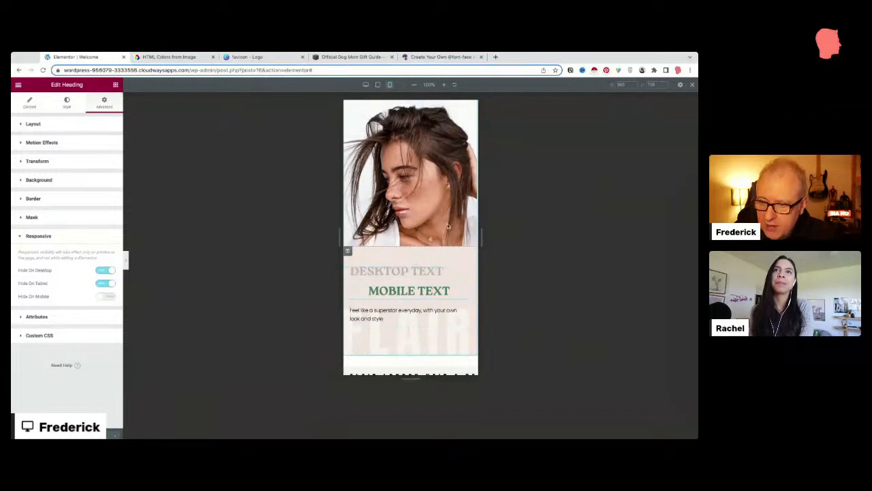
pyautogui.click(189, 70)
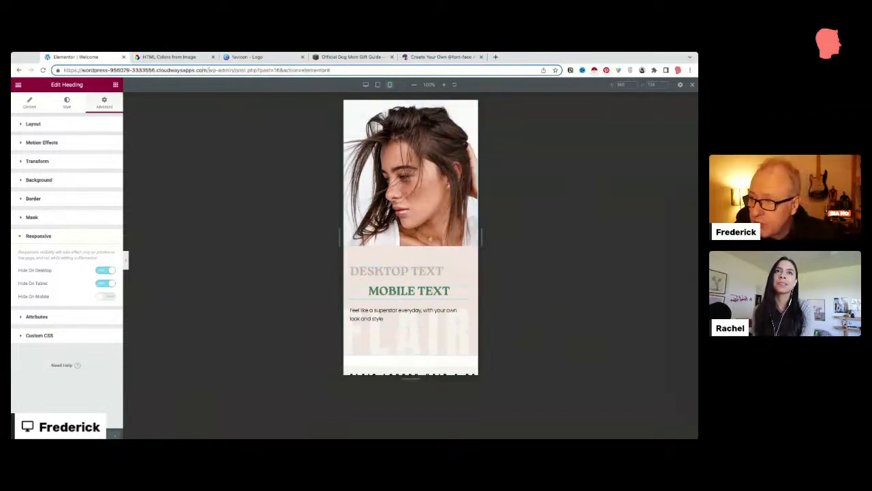
pyautogui.press('super+shift+Left')
pyautogui.press('super+c')
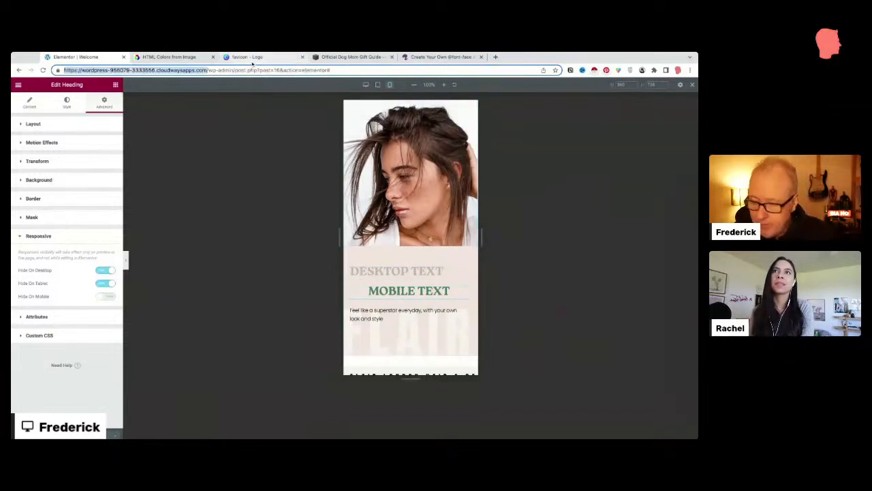
# Step: Load the copied site address in a new tab and open DevTools device emulation
pyautogui.click(495, 57)
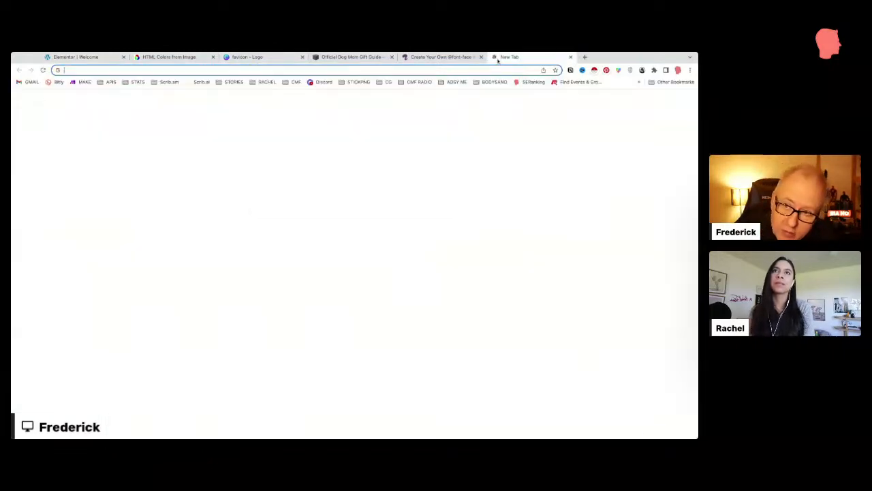
pyautogui.press('super+v')
pyautogui.press('Return')
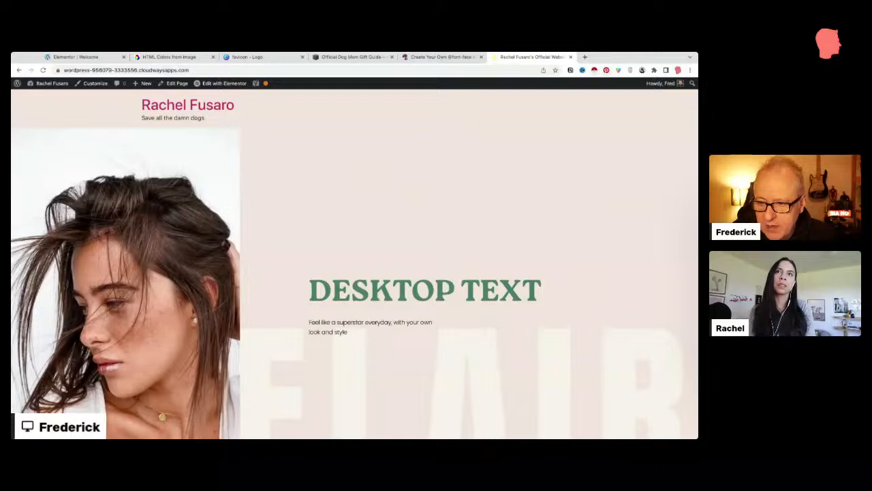
pyautogui.click(331, 245)
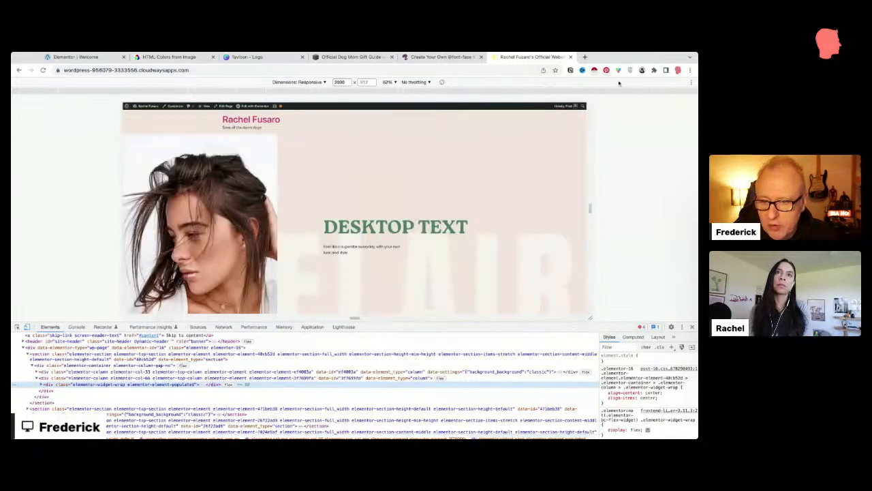
# Step: Preview the live page in DevTools as an iPhone 12 Pro and an iPad Mini
pyautogui.click(27, 327)
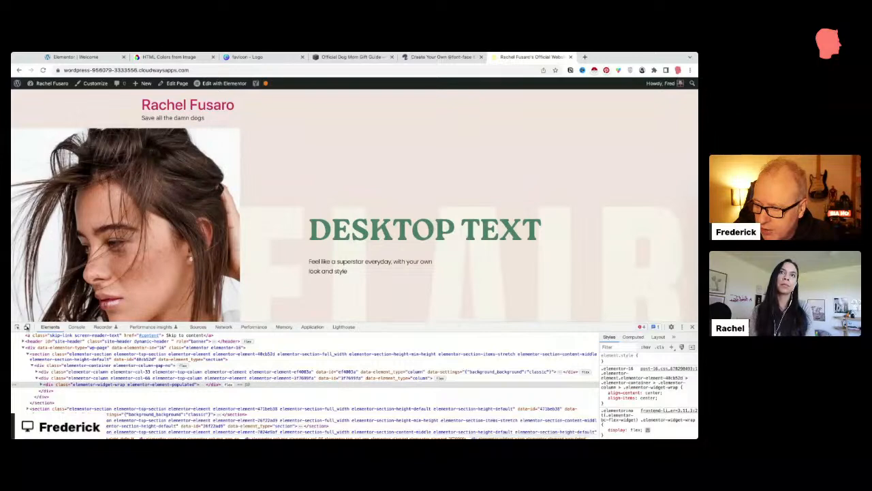
pyautogui.click(27, 327)
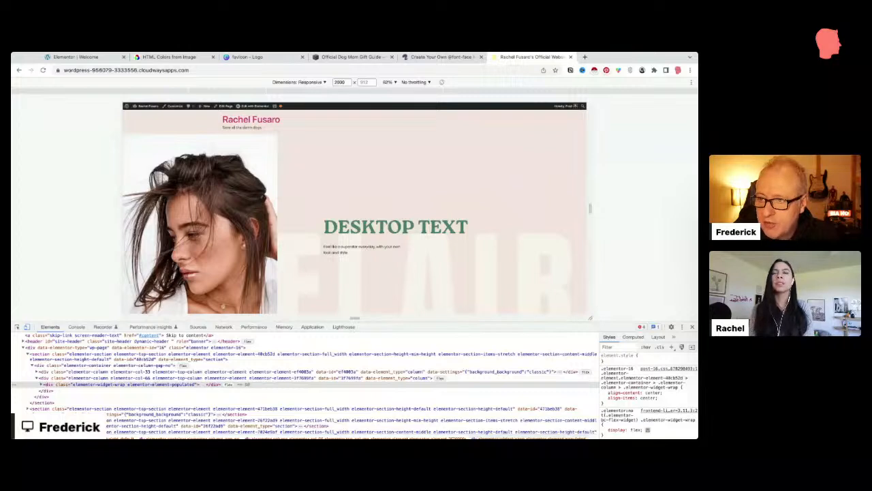
pyautogui.click(298, 117)
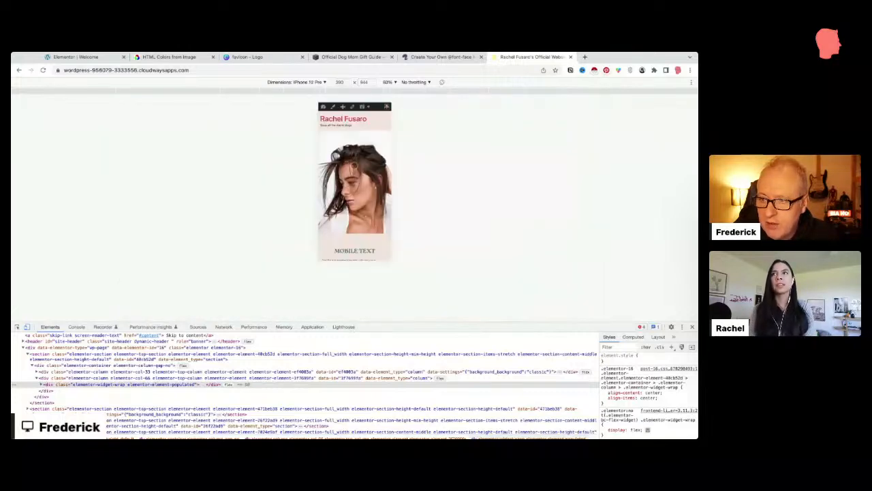
pyautogui.scroll(-1, 347, 168)
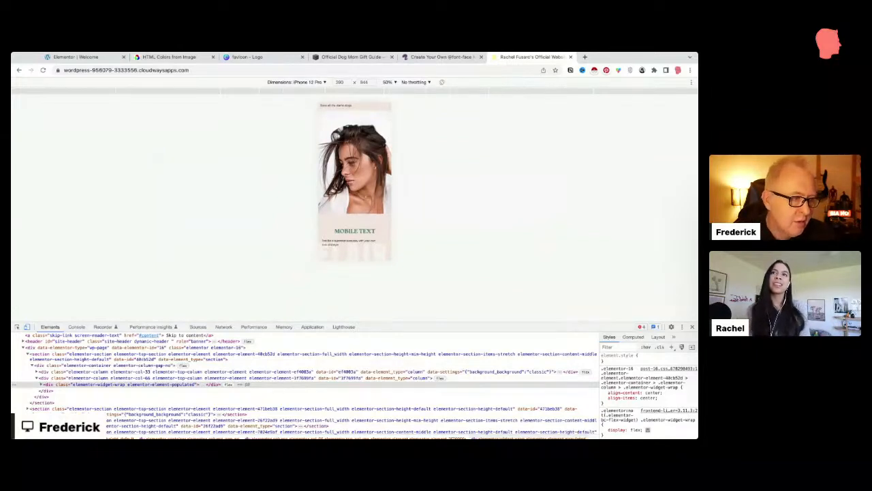
pyautogui.click(315, 83)
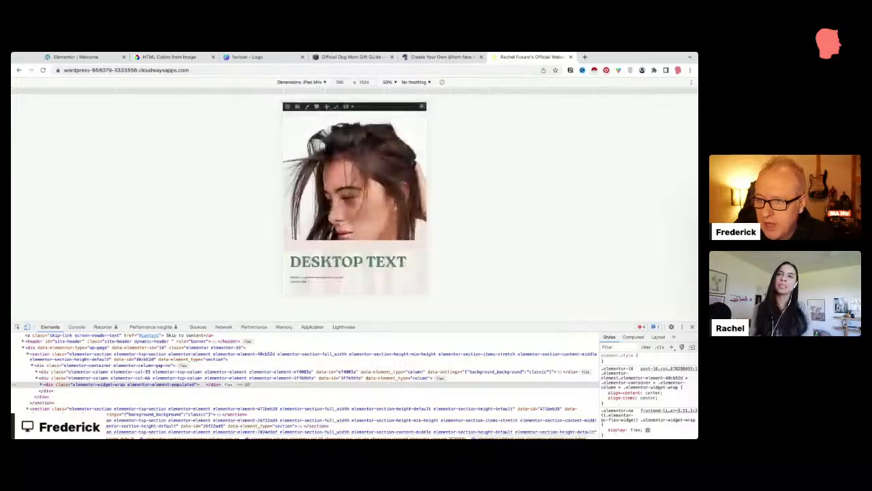
pyautogui.scroll(-3, 356, 246)
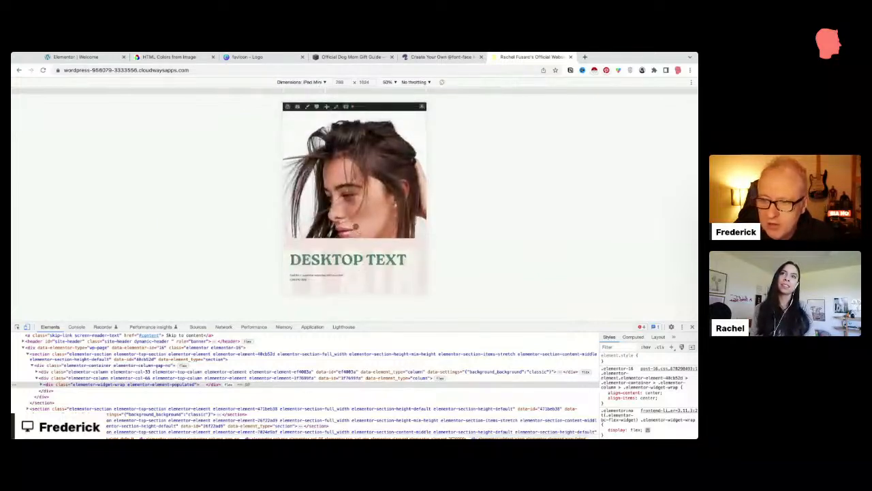
pyautogui.scroll(-5, 354, 224)
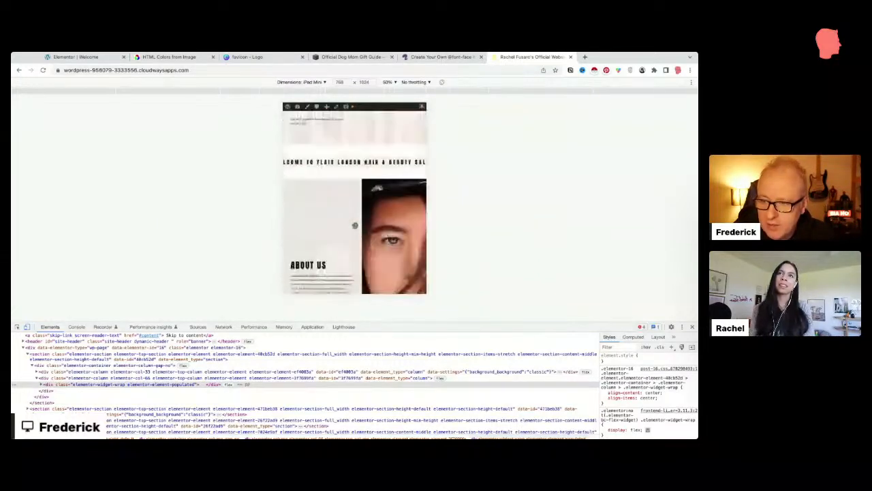
pyautogui.scroll(4, 354, 225)
pyautogui.scroll(1, 355, 202)
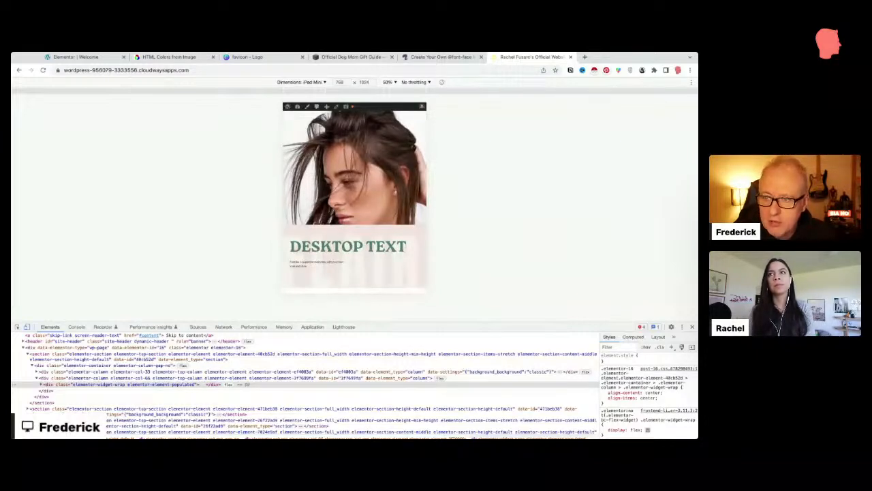
# Step: Drag the Responsive preview width between desktop and mobile layouts, then return to Elementor
pyautogui.click(318, 92)
pyautogui.moveTo(546, 206); pyautogui.dragTo(483, 208)
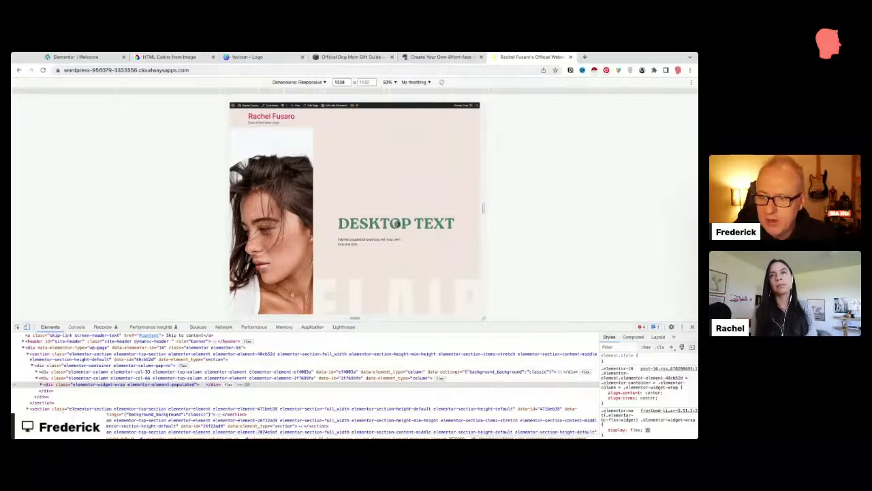
pyautogui.scroll(-5, 374, 253)
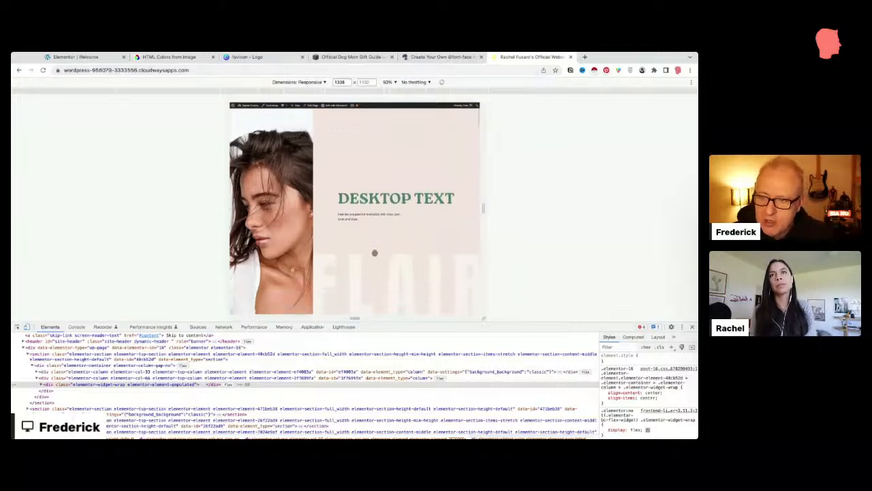
pyautogui.moveTo(484, 209); pyautogui.dragTo(423, 208)
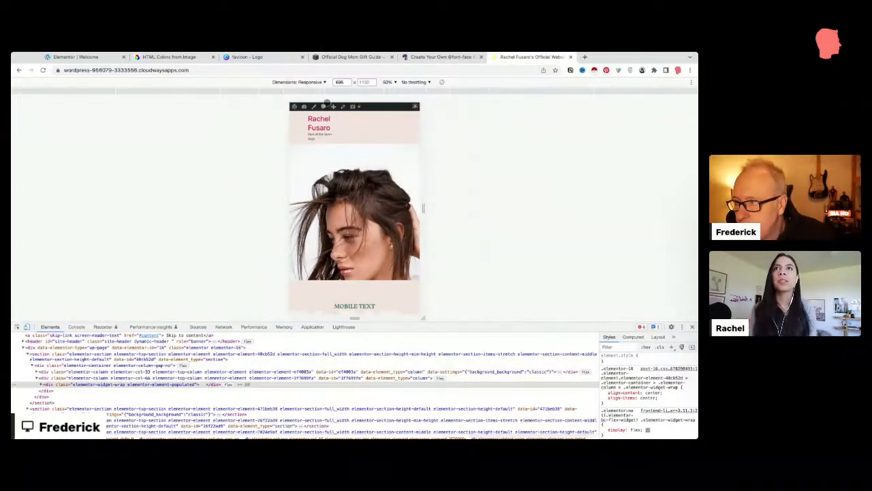
pyautogui.click(75, 58)
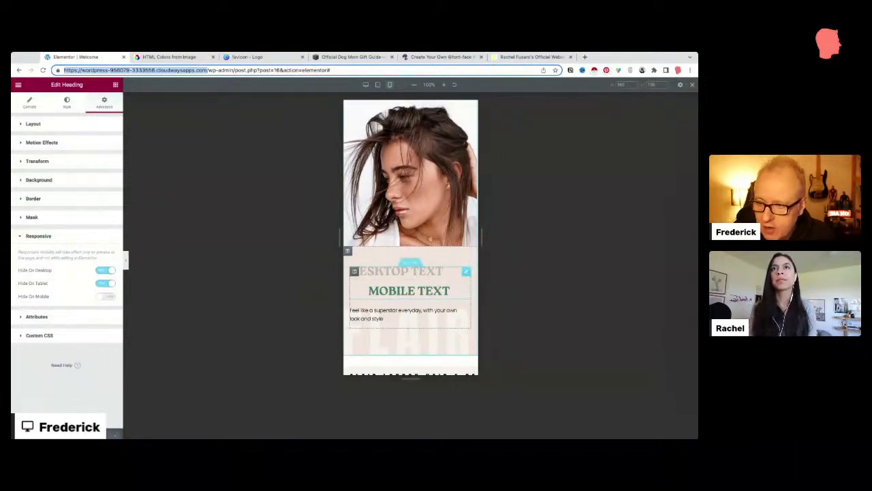
# Step: Switch the editor to Desktop view and select the About Us image column
pyautogui.click(366, 84)
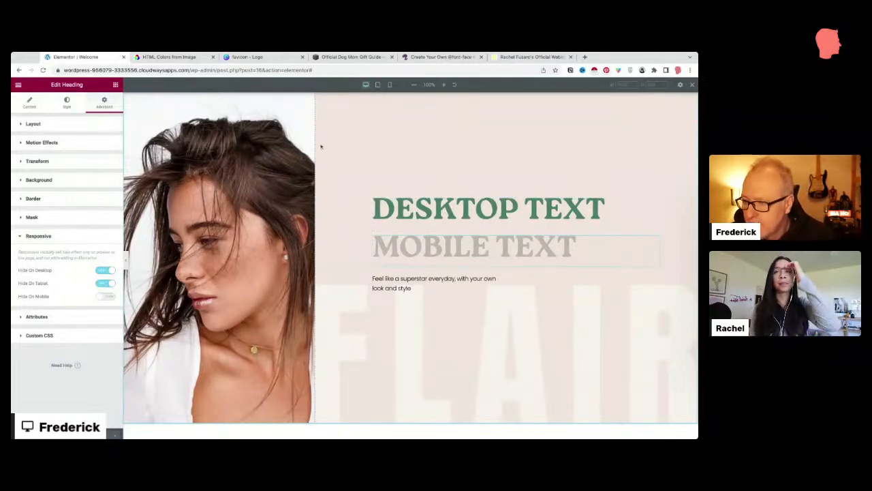
pyautogui.scroll(-5, 299, 173)
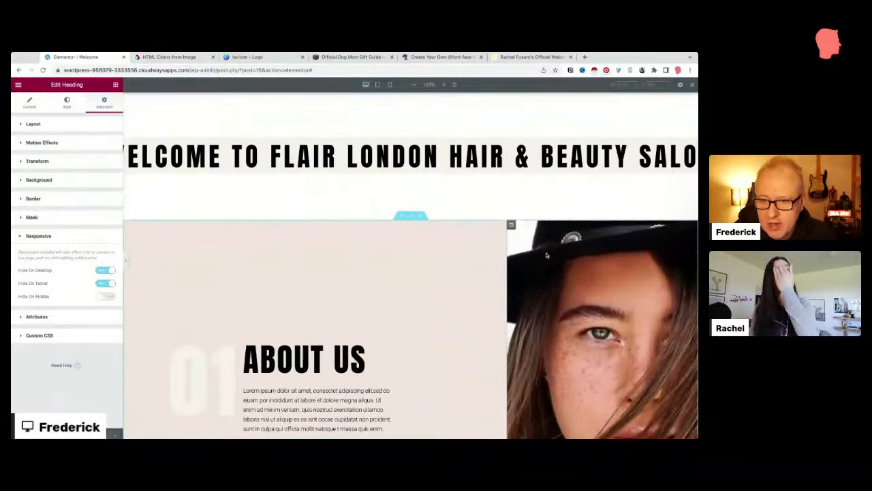
pyautogui.scroll(-3, 534, 227)
pyautogui.scroll(1, 409, 198)
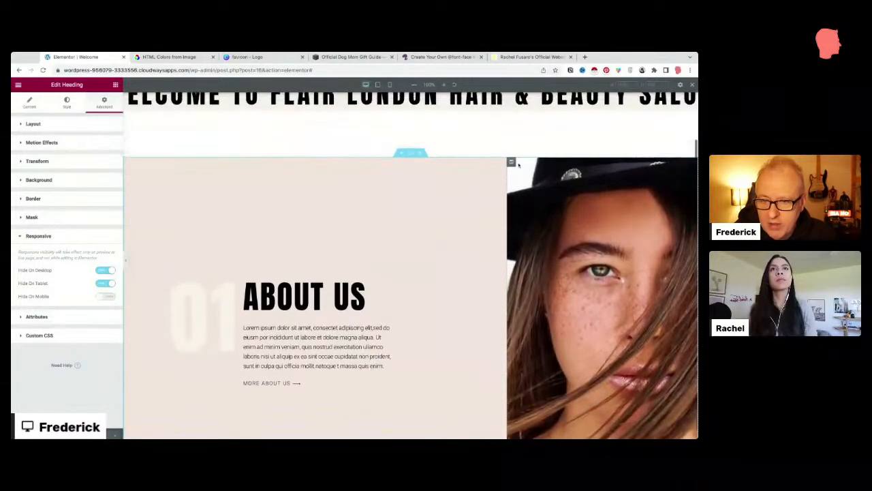
pyautogui.click(278, 170)
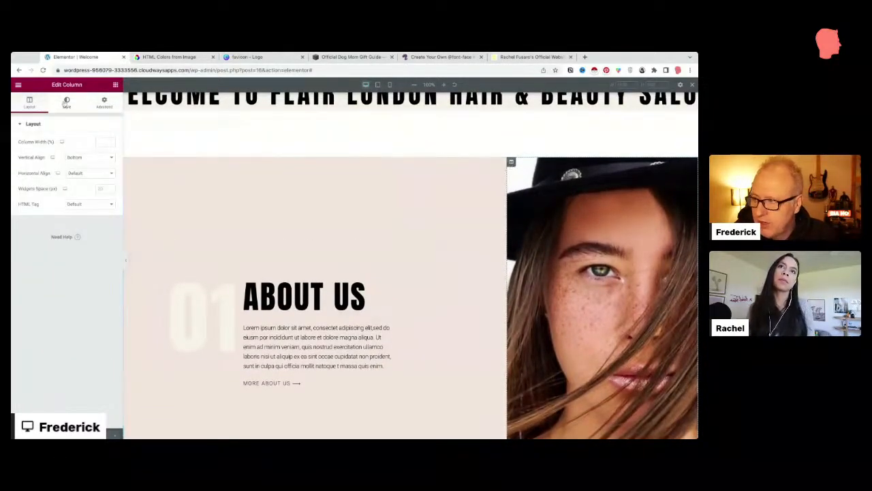
# Step: Select the hero's left column and delete its background photo under Style > Background
pyautogui.click(66, 102)
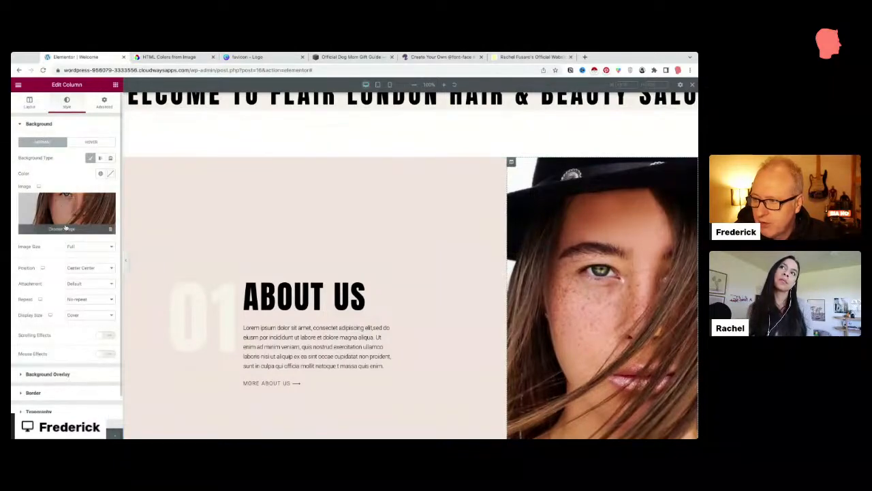
pyautogui.scroll(5, 505, 171)
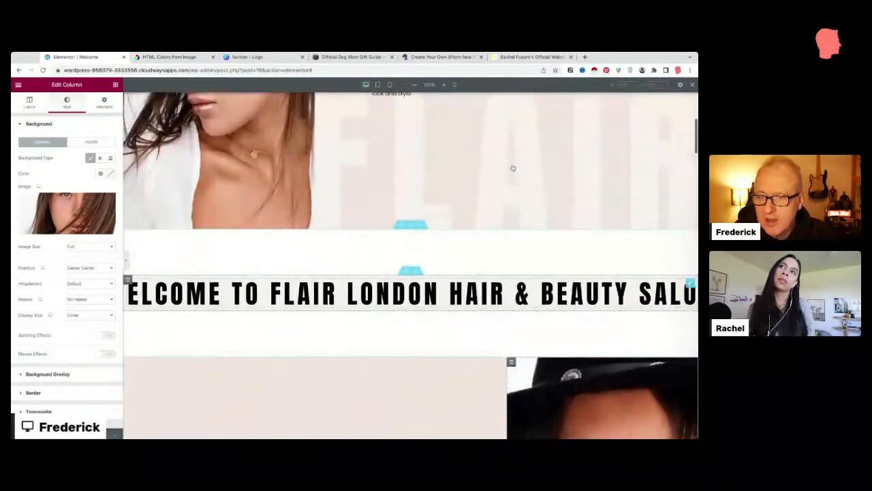
pyautogui.click(128, 137)
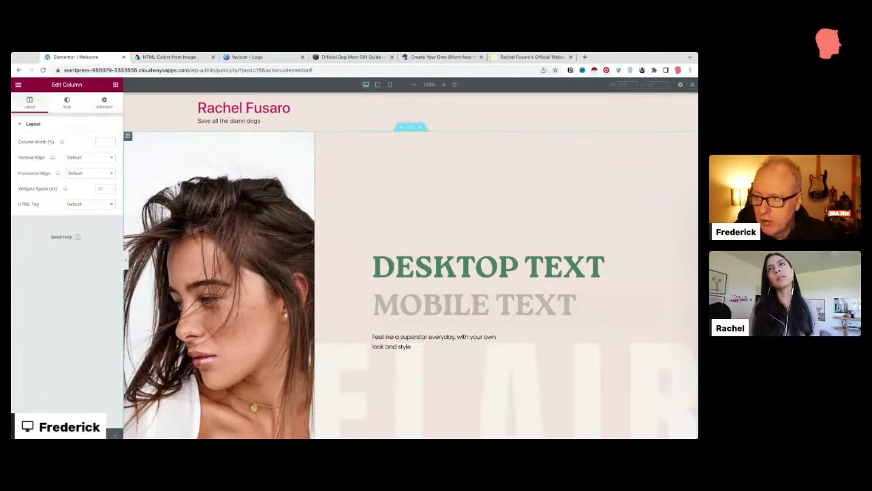
pyautogui.scroll(-1, 203, 216)
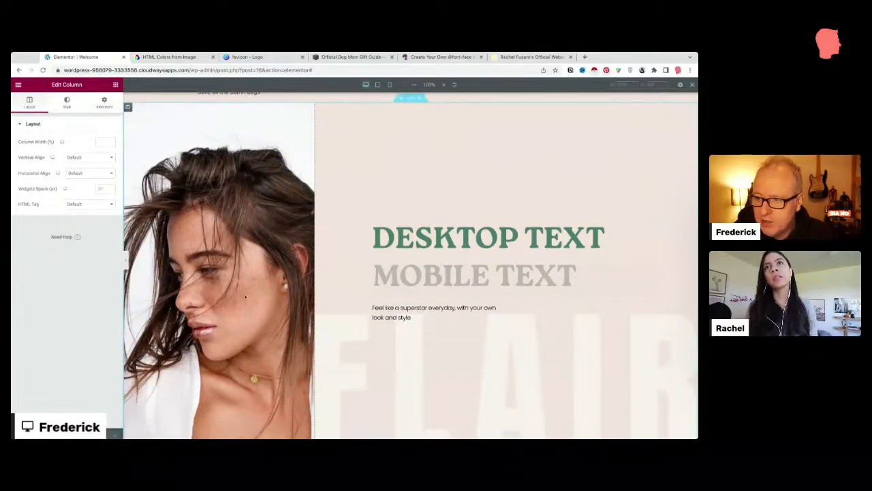
pyautogui.scroll(1, 245, 296)
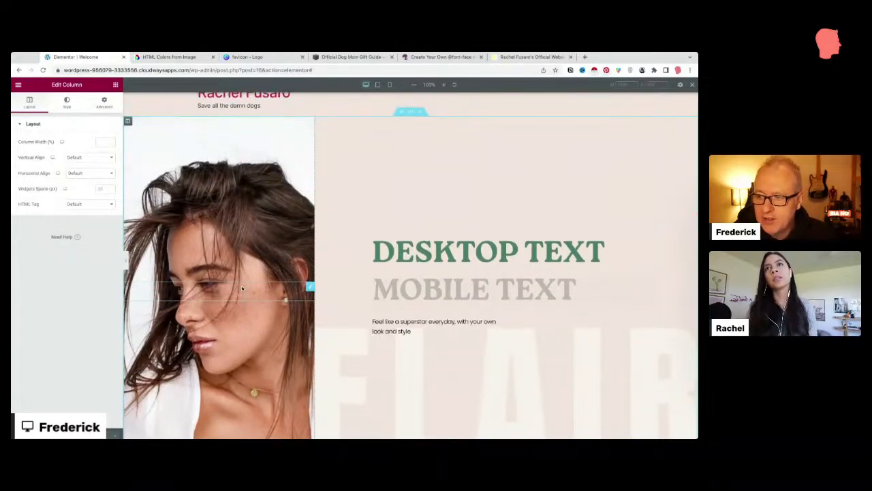
pyautogui.click(64, 102)
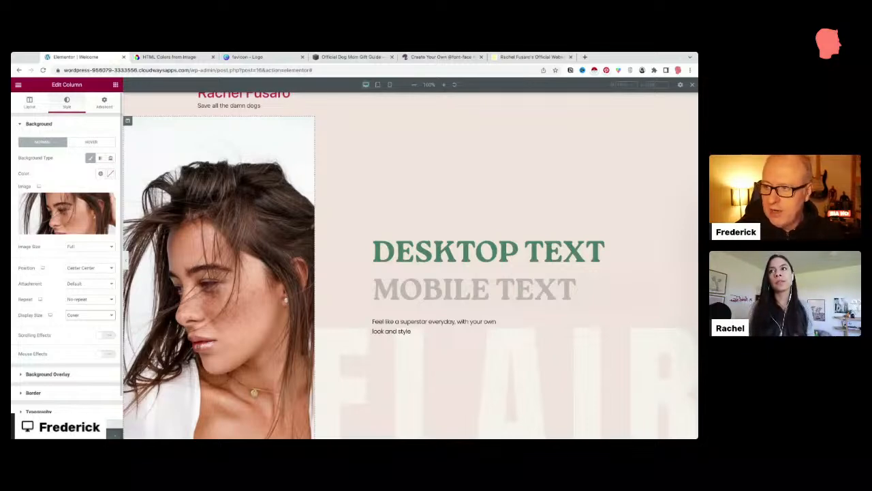
pyautogui.moveTo(109, 202)
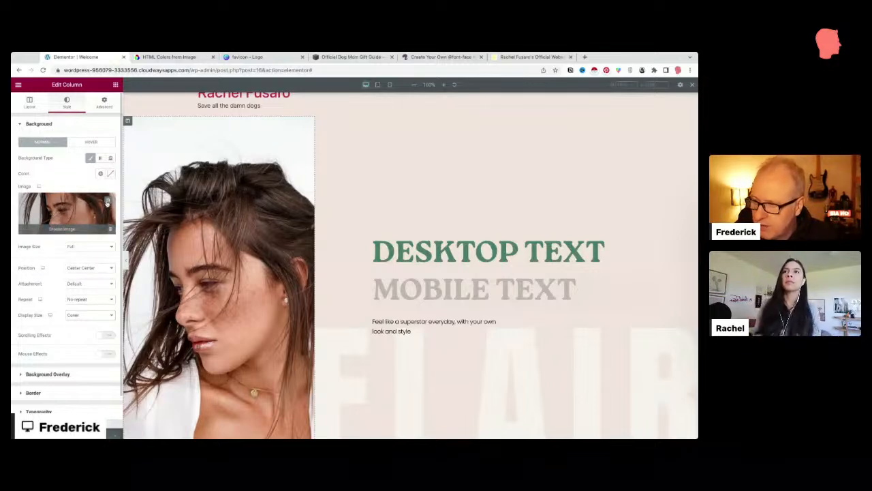
pyautogui.click(107, 203)
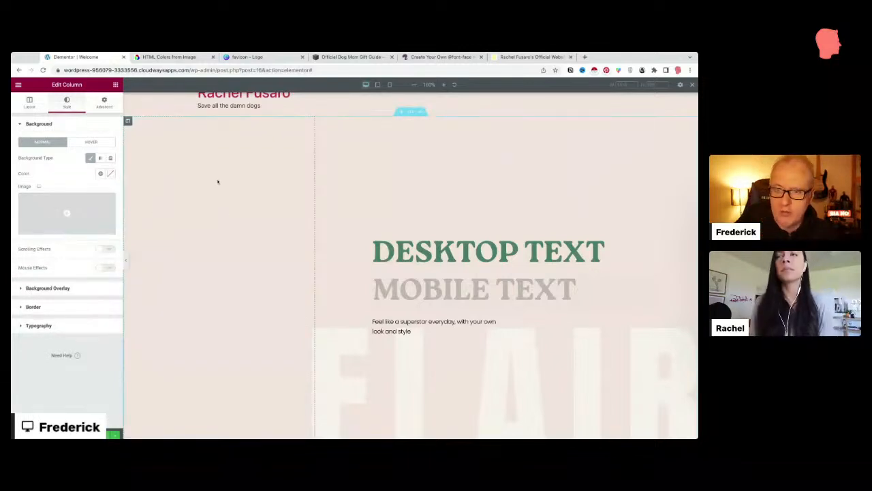
# Step: Add an Image widget to the empty left column showing the HomePage-Hero photo
pyautogui.click(115, 85)
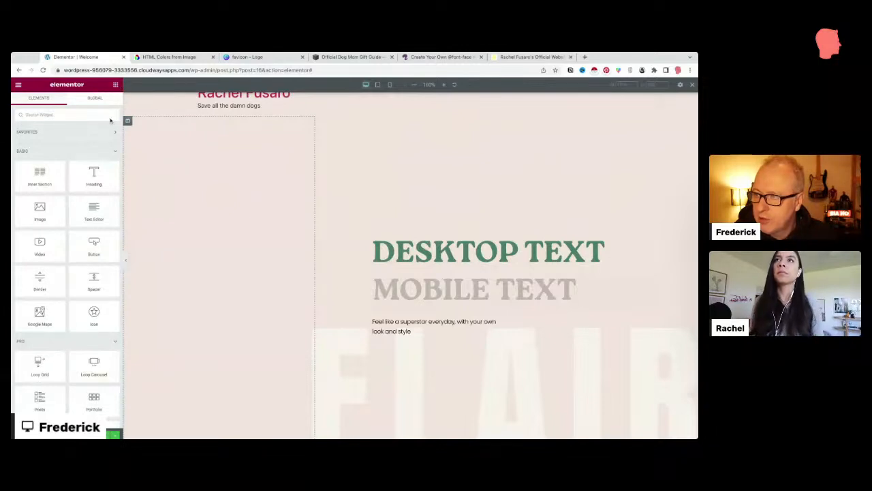
pyautogui.moveTo(40, 210); pyautogui.dragTo(235, 294)
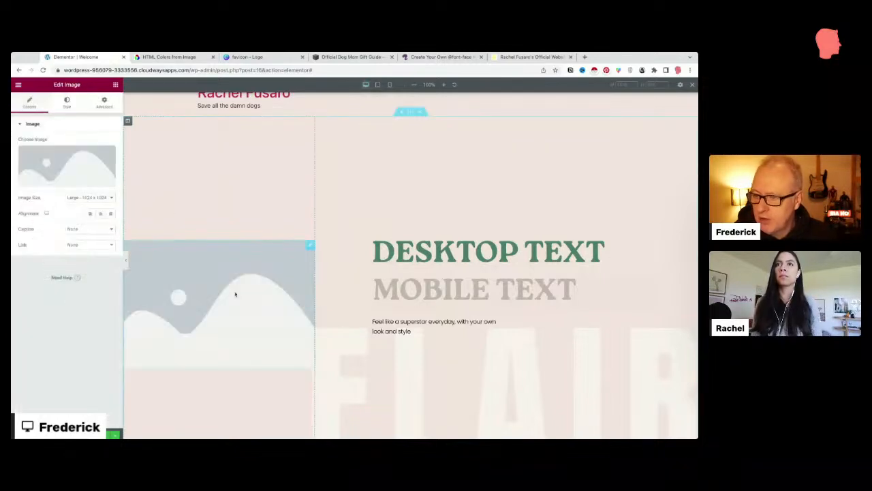
pyautogui.click(71, 183)
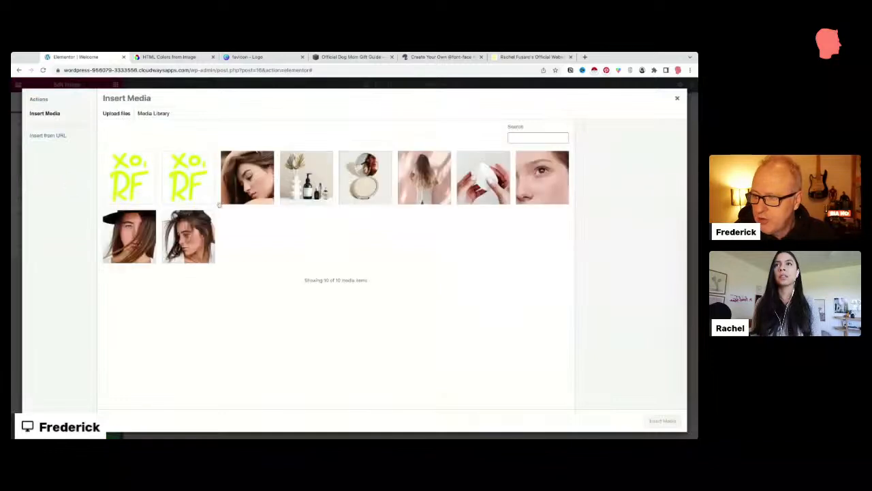
pyautogui.click(189, 245)
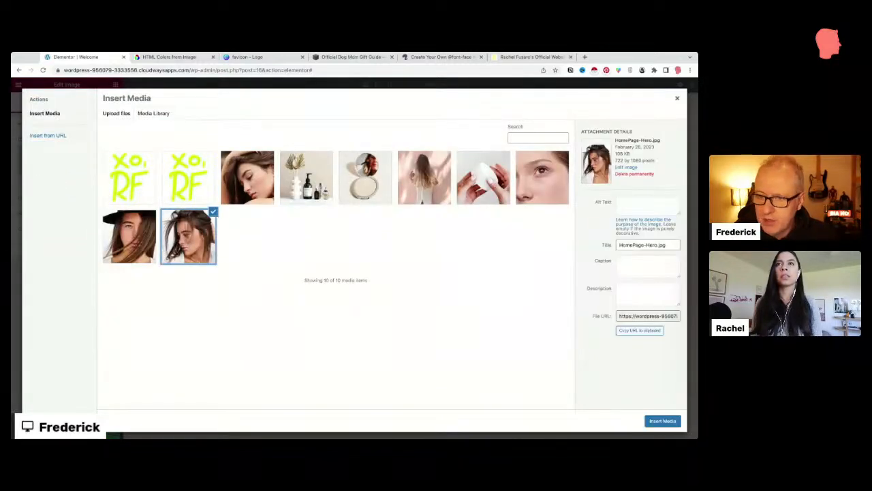
pyautogui.click(658, 421)
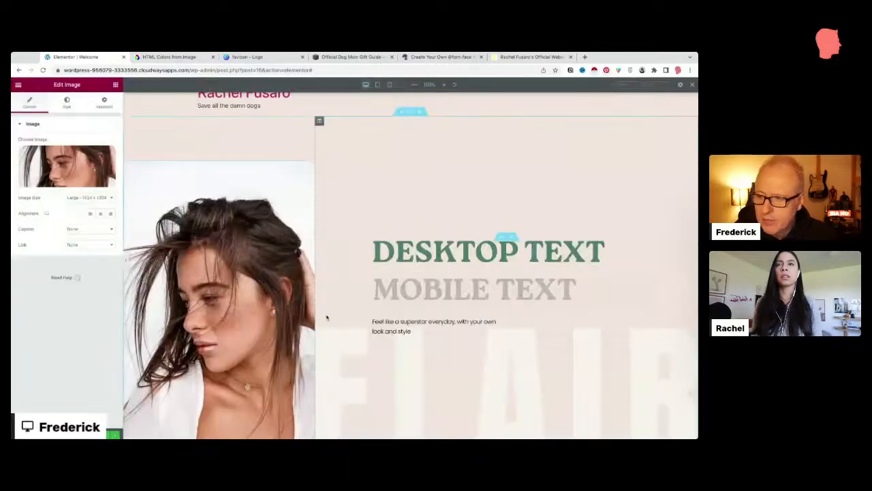
# Step: View the image's Style settings, then select the column holding the photo
pyautogui.scroll(-3, 213, 308)
pyautogui.scroll(3, 213, 308)
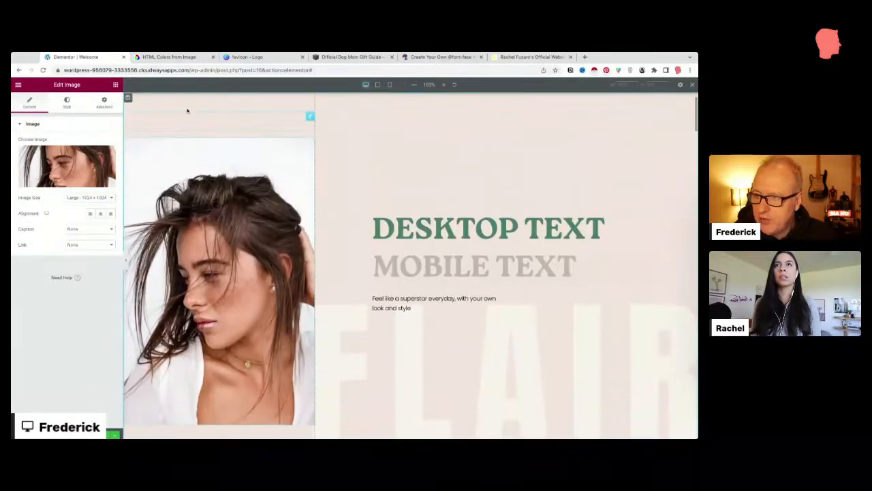
pyautogui.scroll(1, 187, 109)
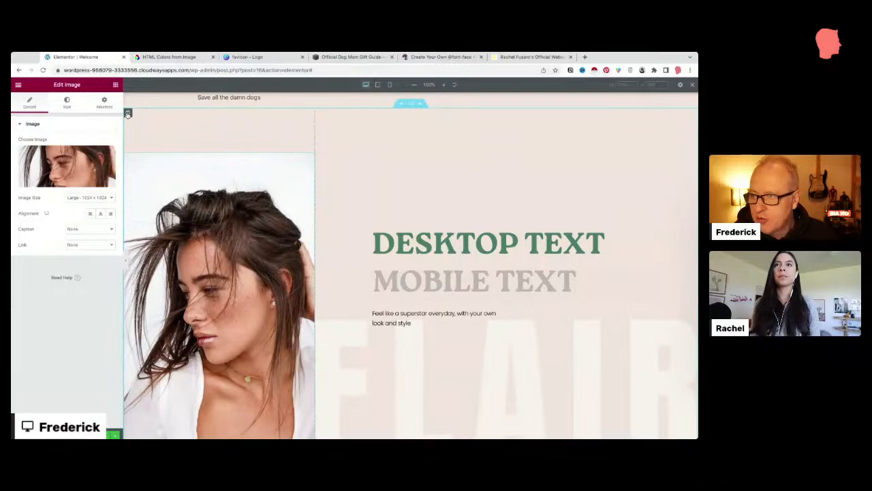
pyautogui.click(67, 103)
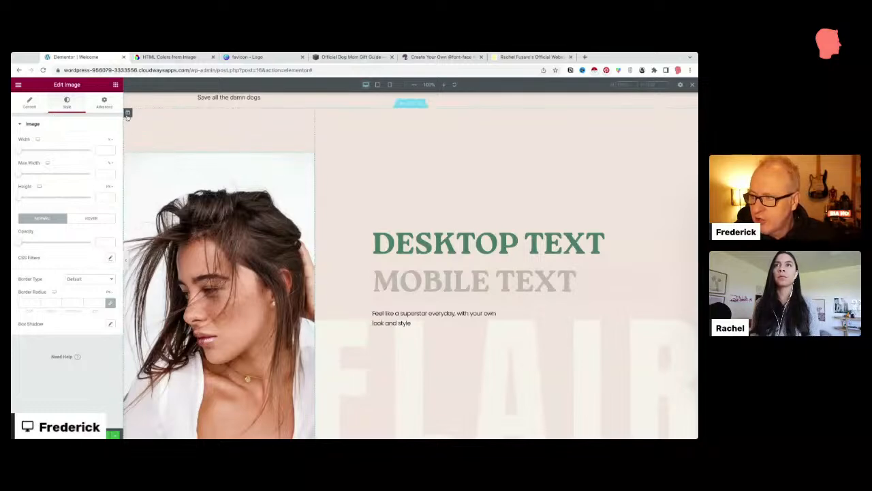
pyautogui.click(127, 113)
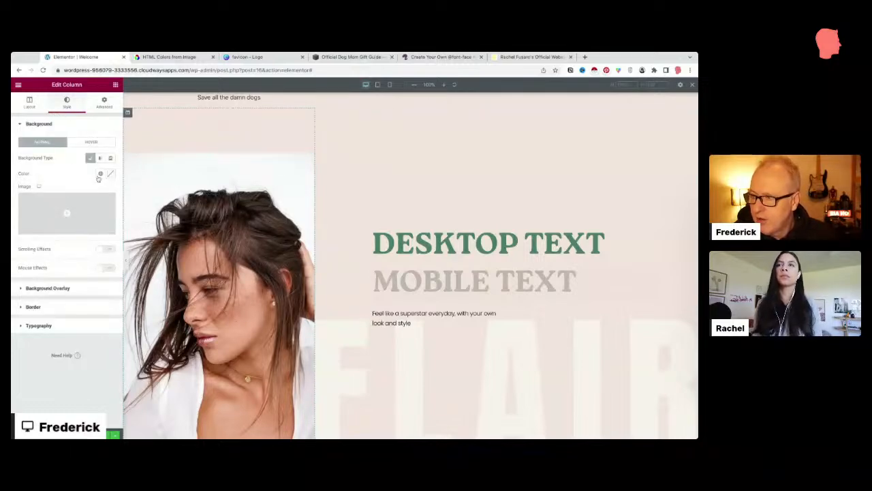
pyautogui.click(100, 174)
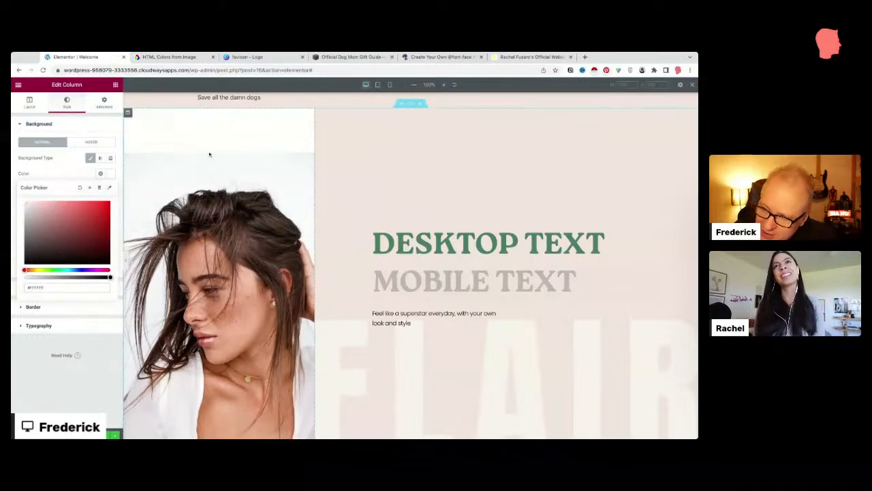
pyautogui.click(110, 189)
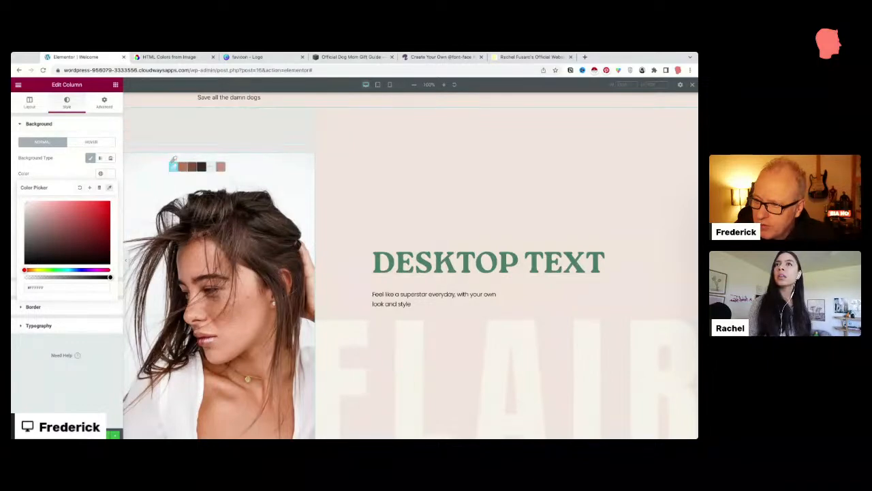
pyautogui.click(165, 160)
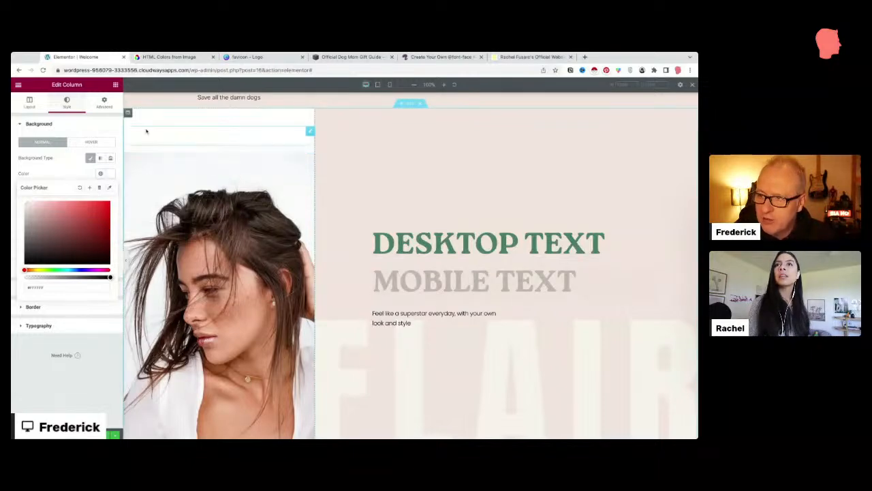
pyautogui.scroll(-2, 143, 145)
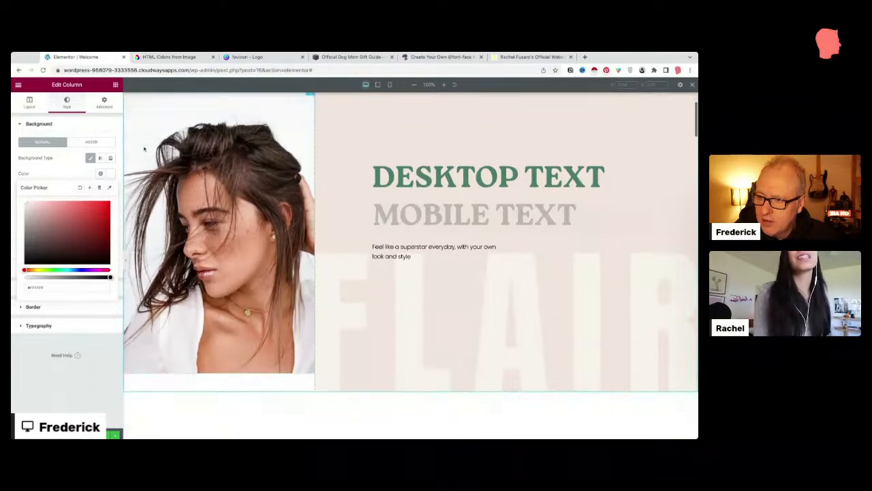
pyautogui.click(219, 377)
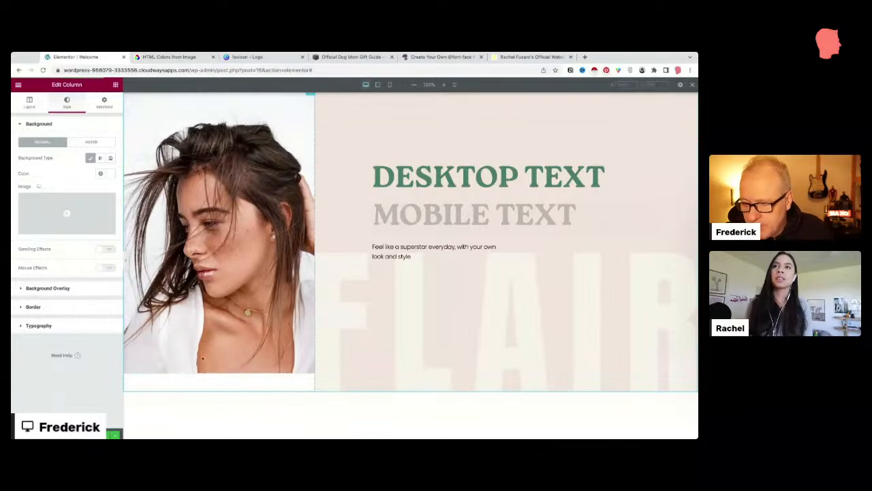
pyautogui.scroll(2, 202, 353)
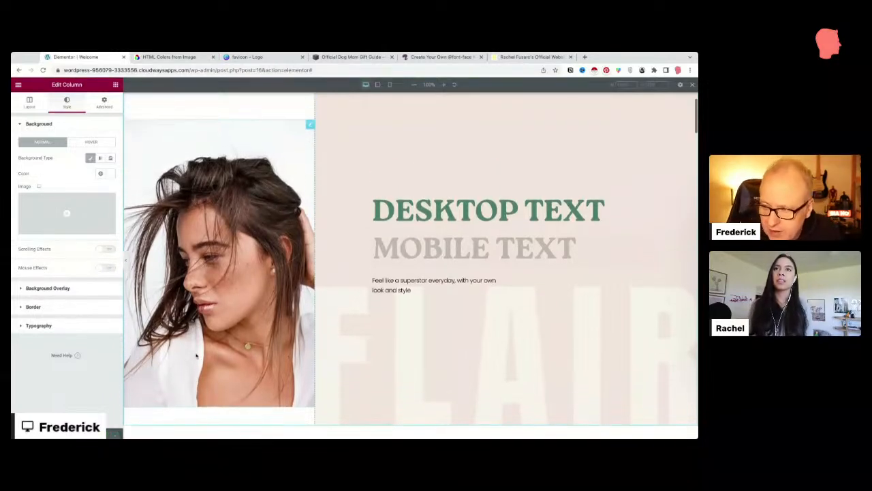
# Step: Compare the mobile and desktop previews, then delete the photo image widget from the hero column
pyautogui.click(389, 85)
pyautogui.scroll(-3, 394, 203)
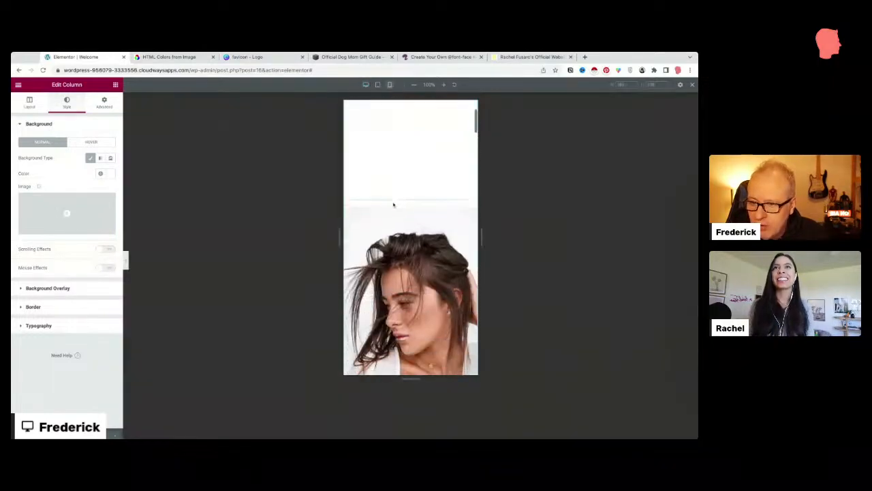
pyautogui.scroll(4, 393, 204)
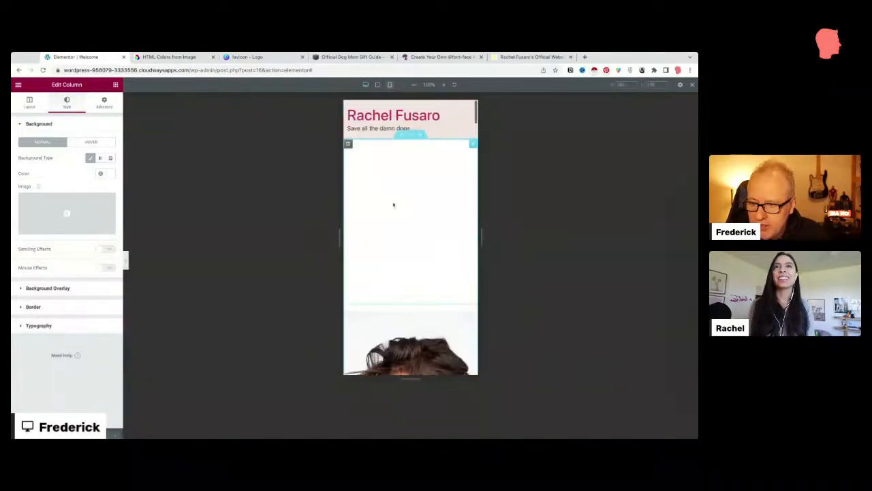
pyautogui.click(366, 85)
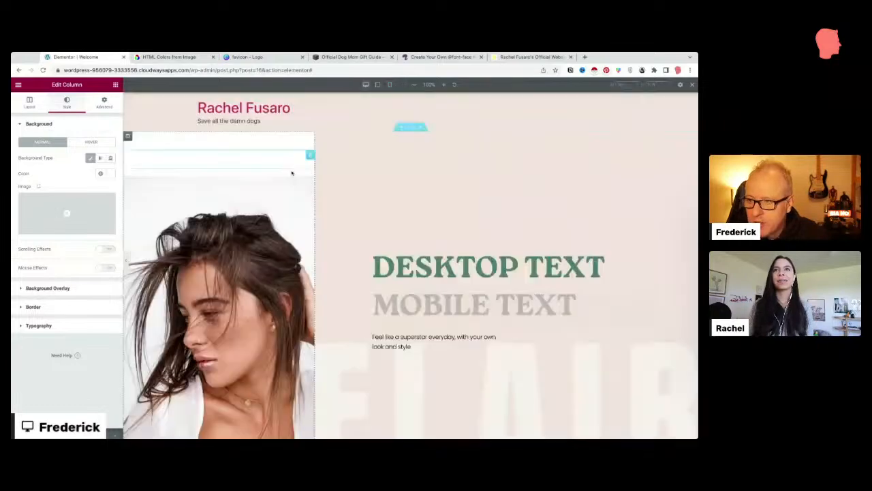
pyautogui.rightClick(311, 182)
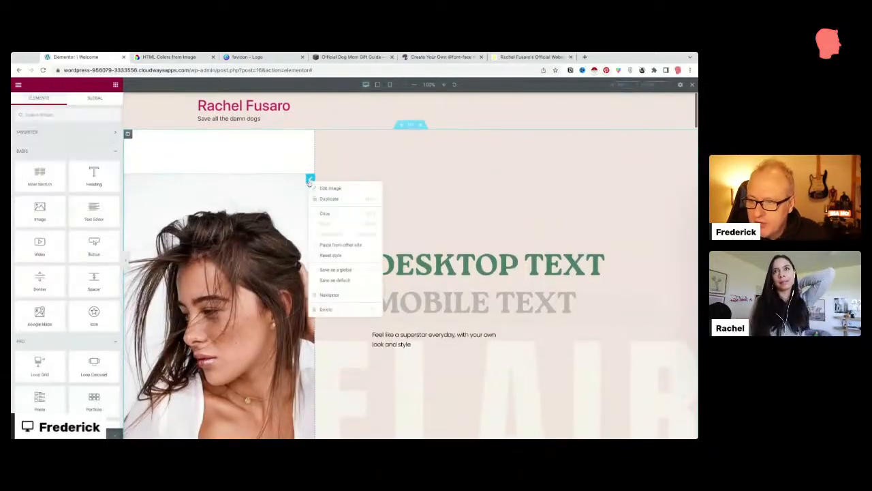
pyautogui.click(326, 309)
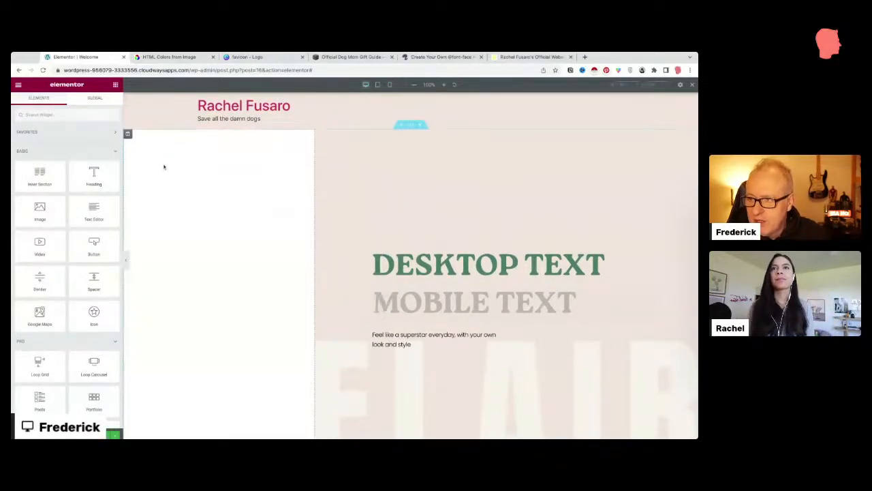
# Step: Make the HomePage-Hero photo the column's background image and set Repeat to Repeat
pyautogui.click(127, 134)
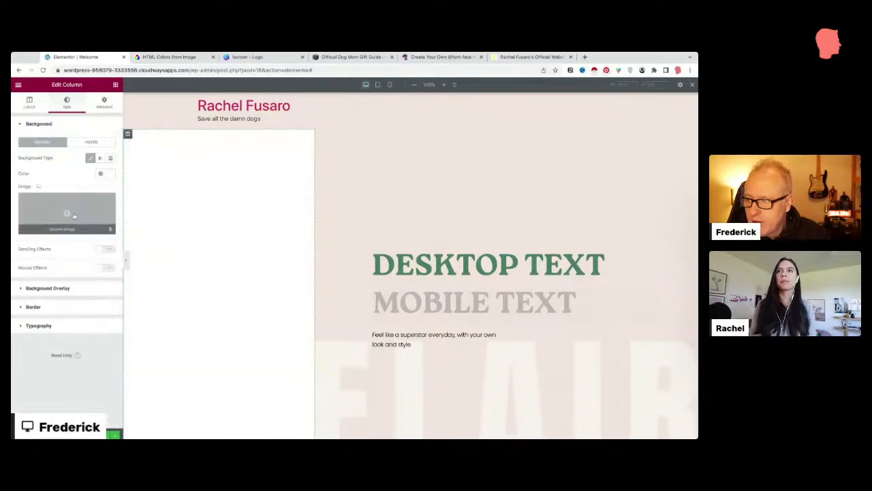
pyautogui.click(66, 230)
pyautogui.click(203, 223)
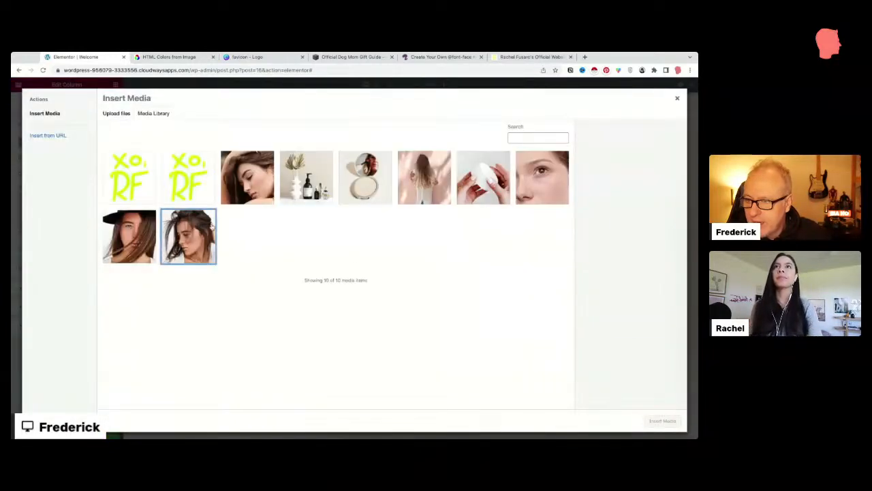
pyautogui.click(663, 420)
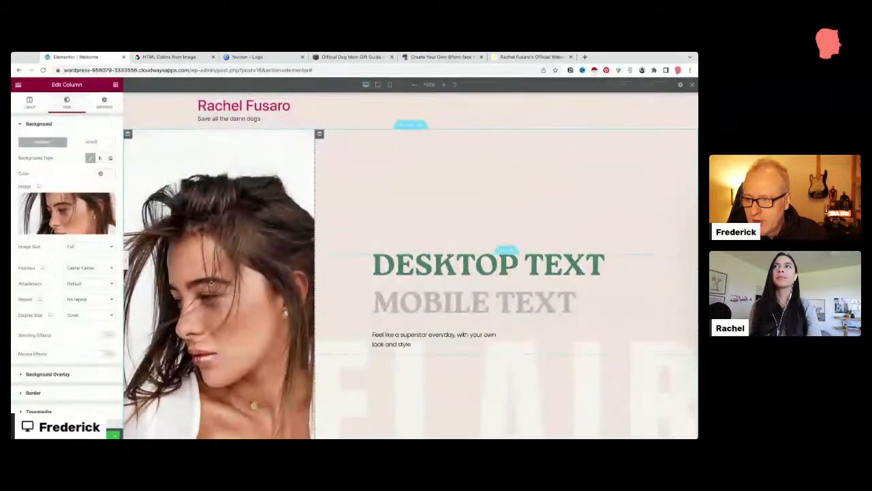
pyautogui.scroll(-1, 176, 291)
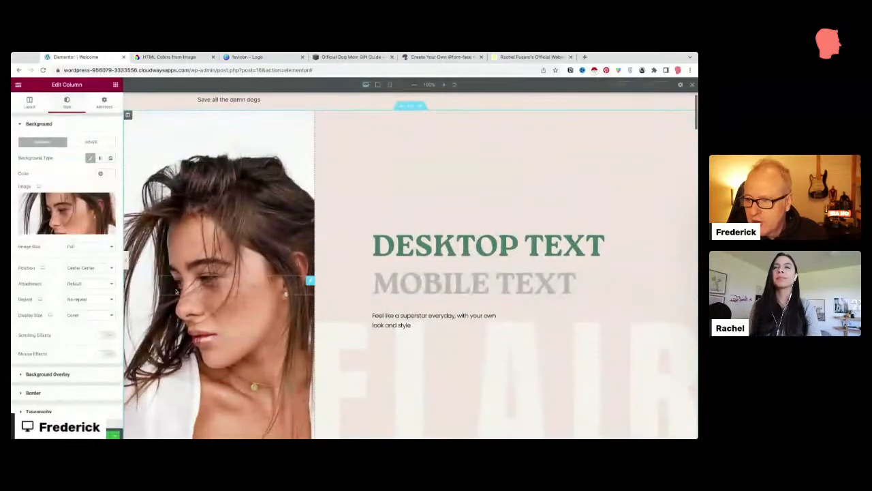
pyautogui.click(79, 302)
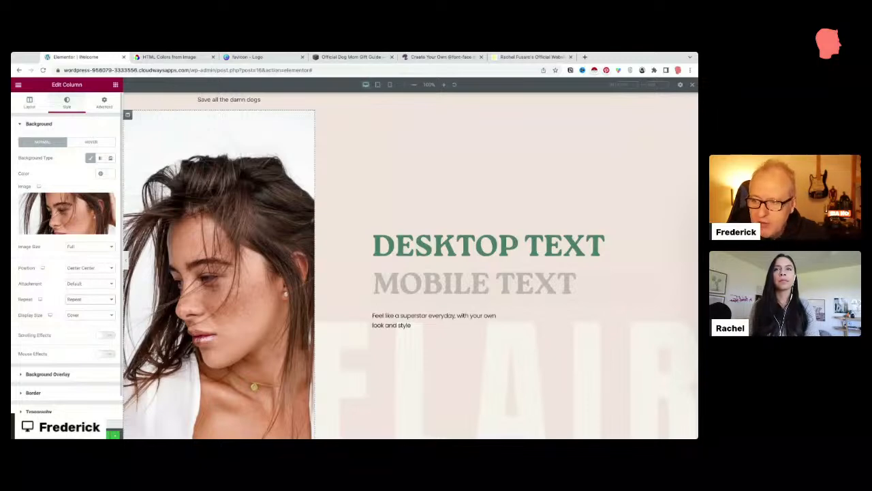
# Step: Set the background to No-repeat, try Contain sizing, then return the Display Size to Cover
pyautogui.click(79, 310)
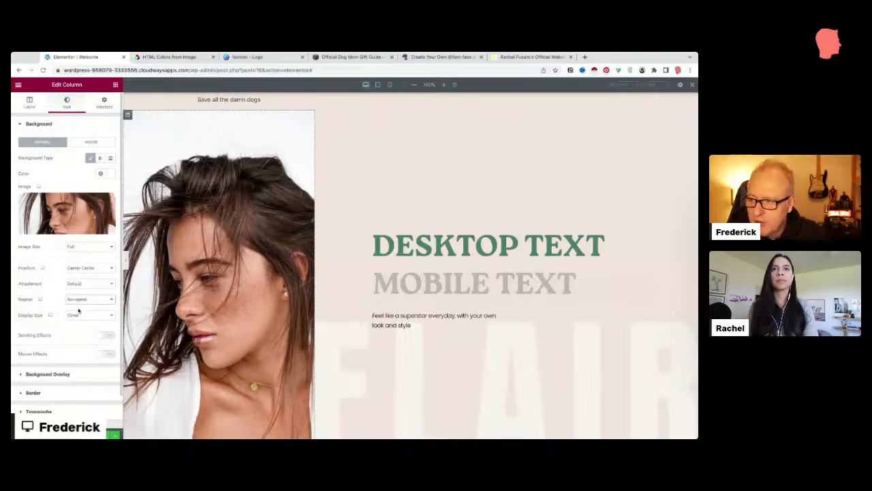
pyautogui.click(85, 318)
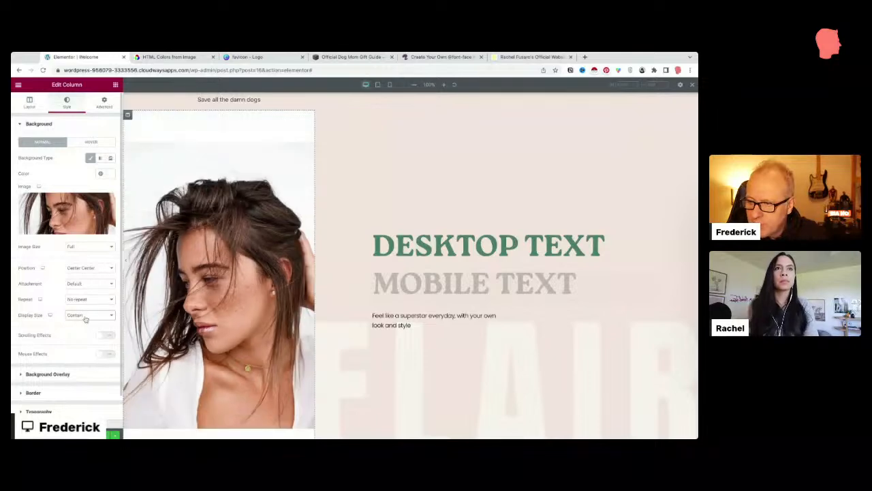
pyautogui.click(83, 318)
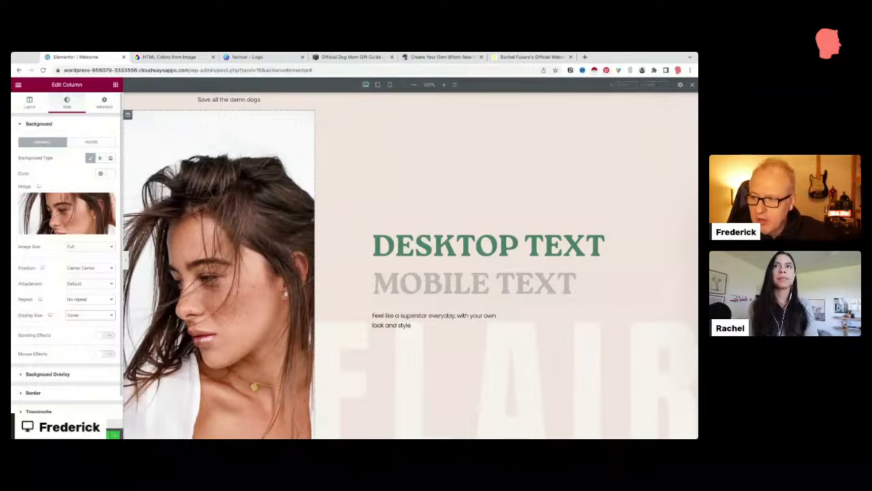
pyautogui.scroll(-1, 67, 272)
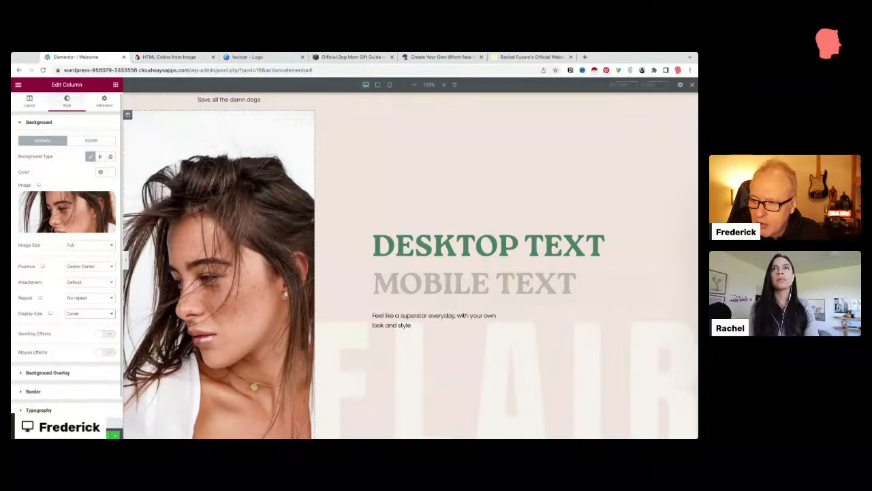
pyautogui.press('Down')
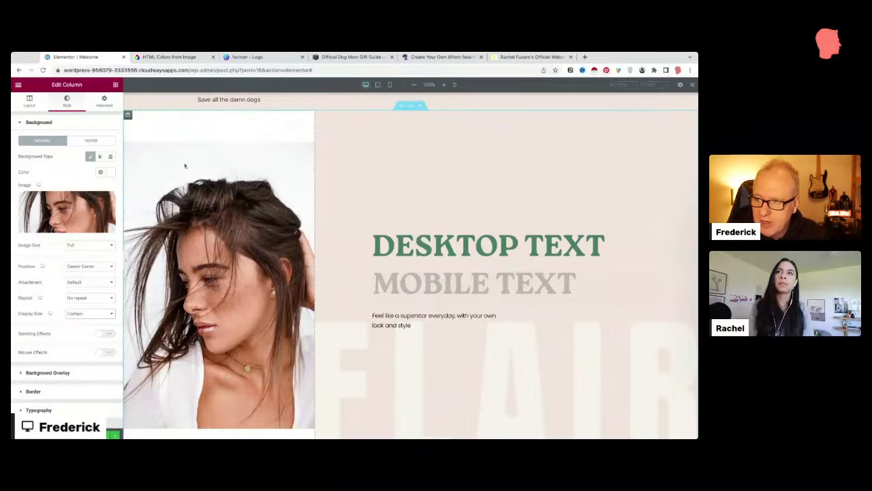
pyautogui.click(84, 313)
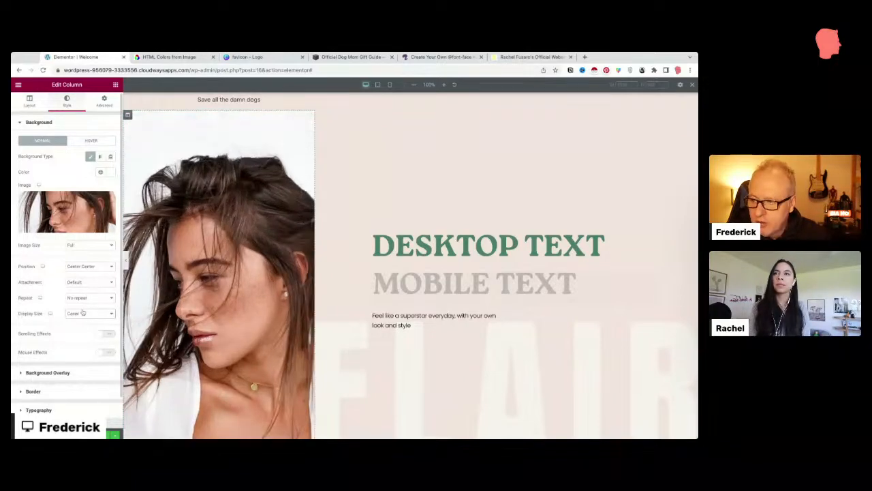
# Step: Adjust the background Y position to frame the woman's face, checking tablet, desktop and mobile previews
pyautogui.click(378, 85)
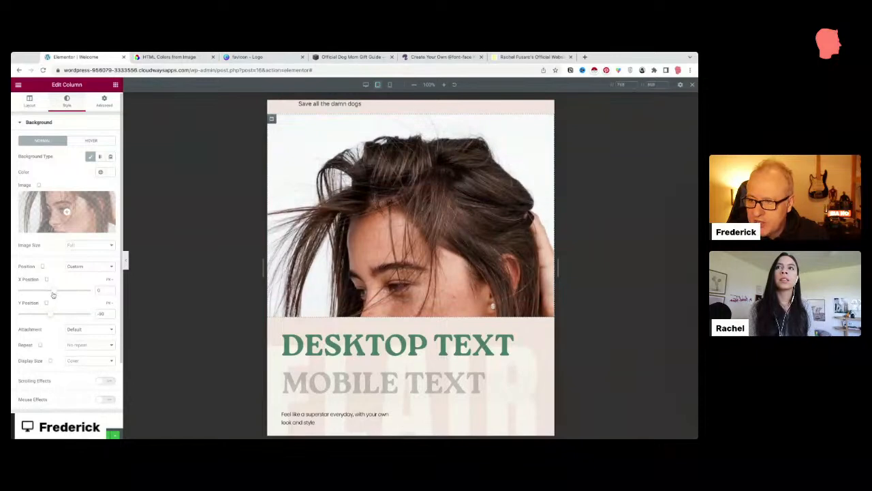
pyautogui.moveTo(49, 315); pyautogui.dragTo(39, 315)
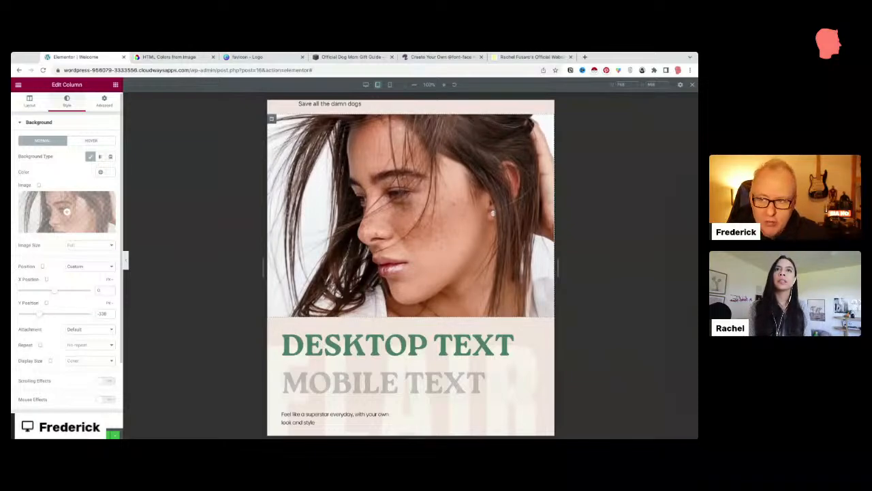
pyautogui.moveTo(39, 315)
pyautogui.mouseDown()
pyautogui.moveTo(56, 314)
pyautogui.moveTo(41, 314)
pyautogui.mouseUp()
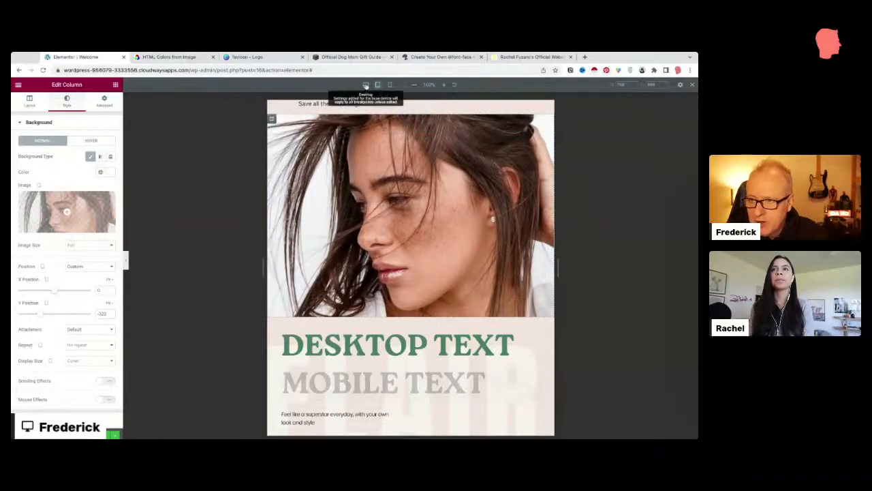
pyautogui.click(365, 85)
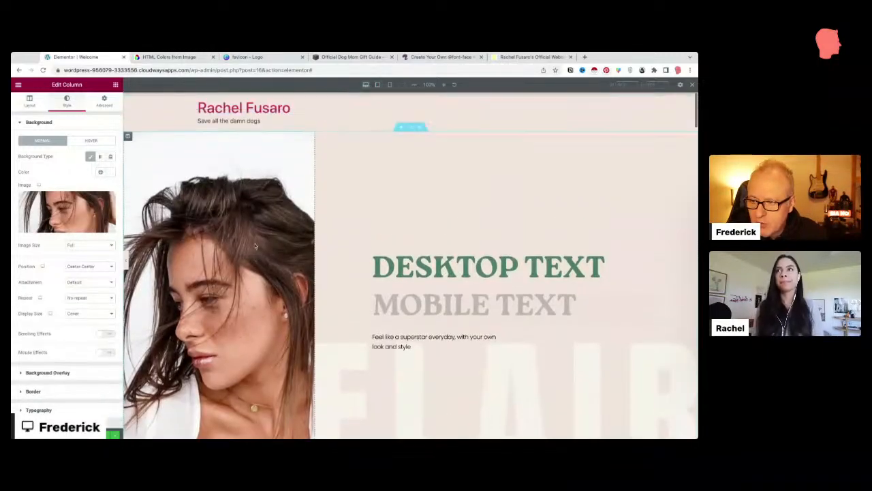
pyautogui.click(389, 85)
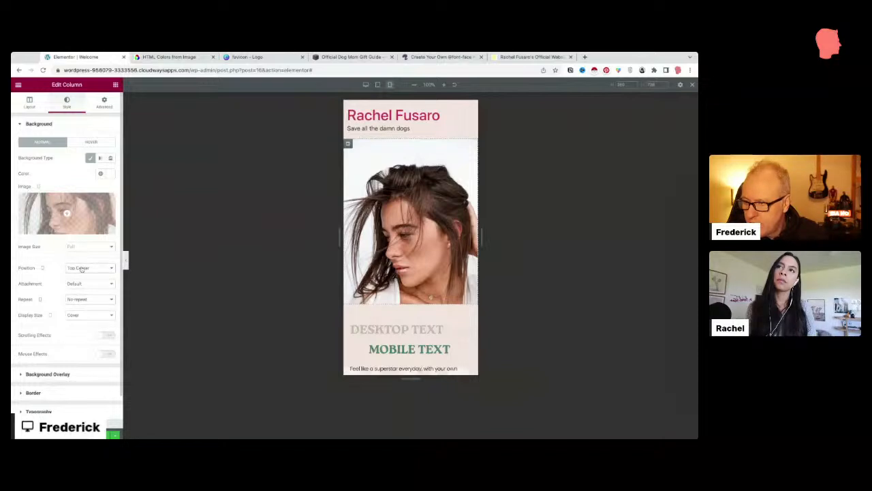
# Step: Set a Custom background position with Y offset -41, comparing mobile and desktop previews
pyautogui.click(85, 300)
pyautogui.click(41, 317)
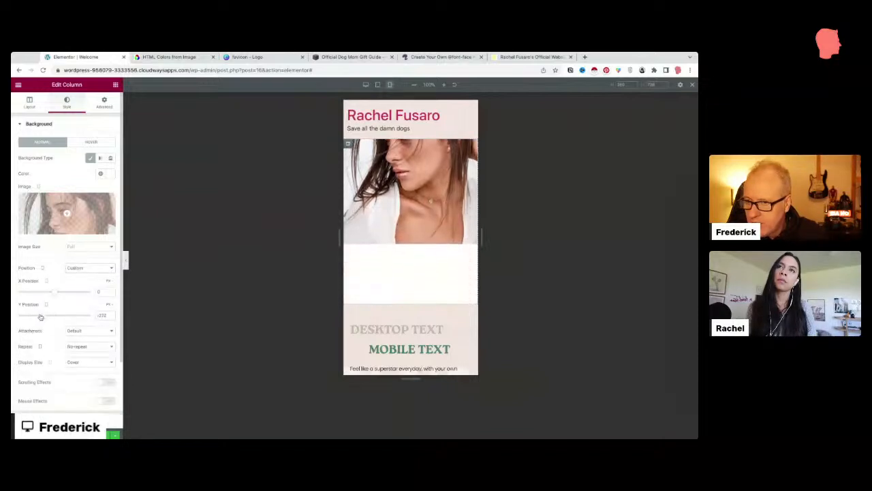
pyautogui.moveTo(40, 317); pyautogui.dragTo(53, 315)
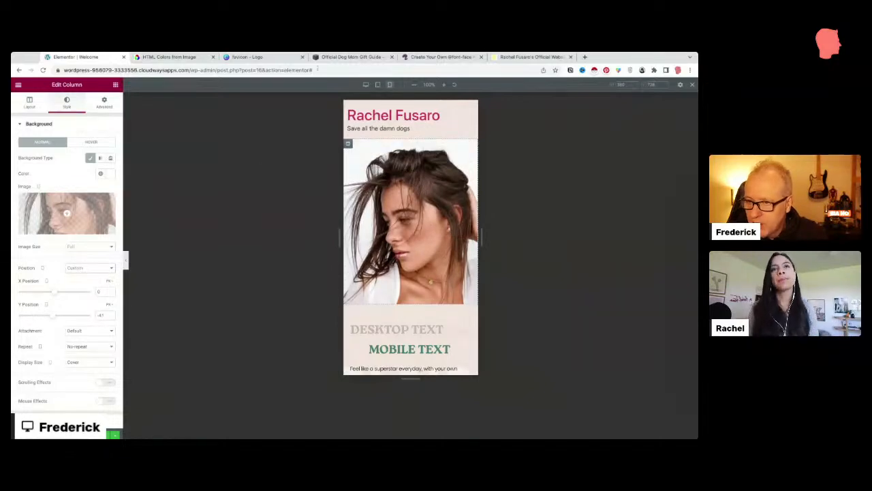
pyautogui.click(366, 84)
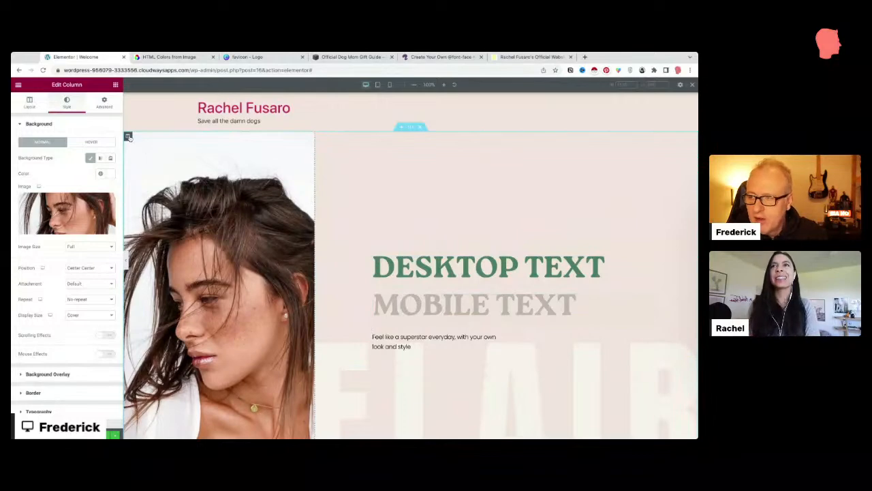
pyautogui.click(391, 85)
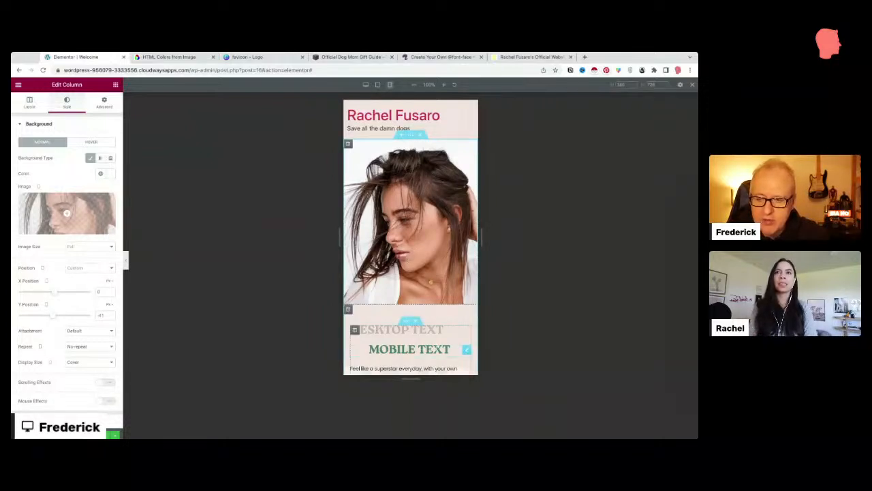
pyautogui.click(365, 84)
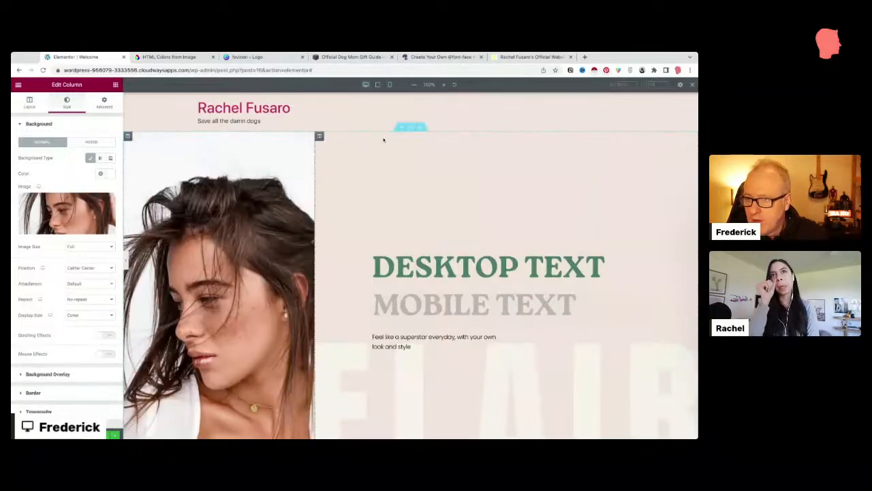
# Step: Turn on Hide On Mobile for the hero image column under Advanced > Responsive
pyautogui.click(409, 128)
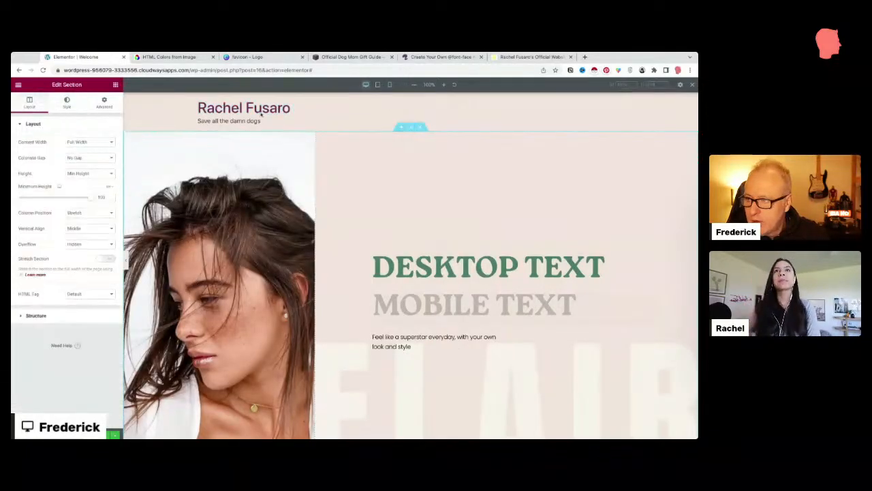
pyautogui.click(66, 102)
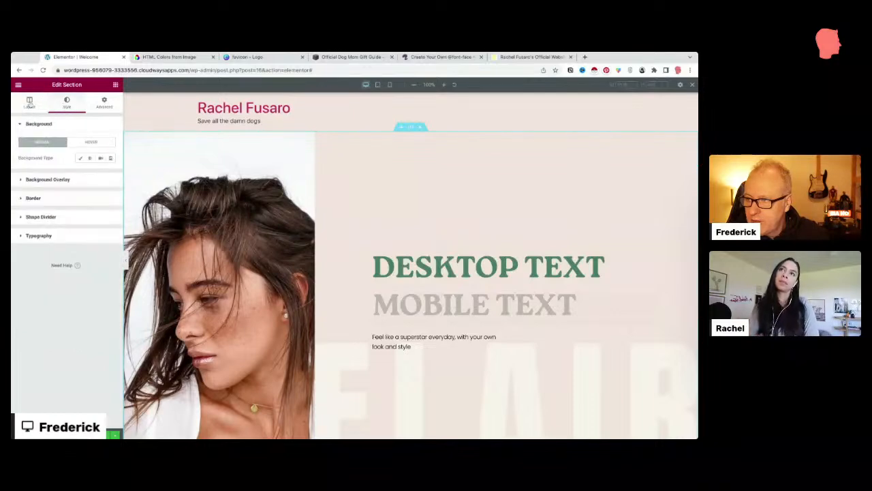
pyautogui.click(29, 102)
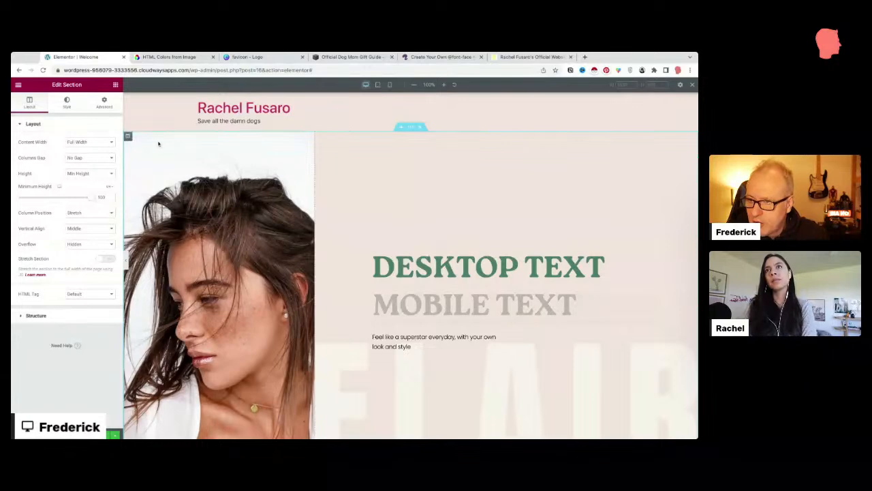
pyautogui.click(128, 137)
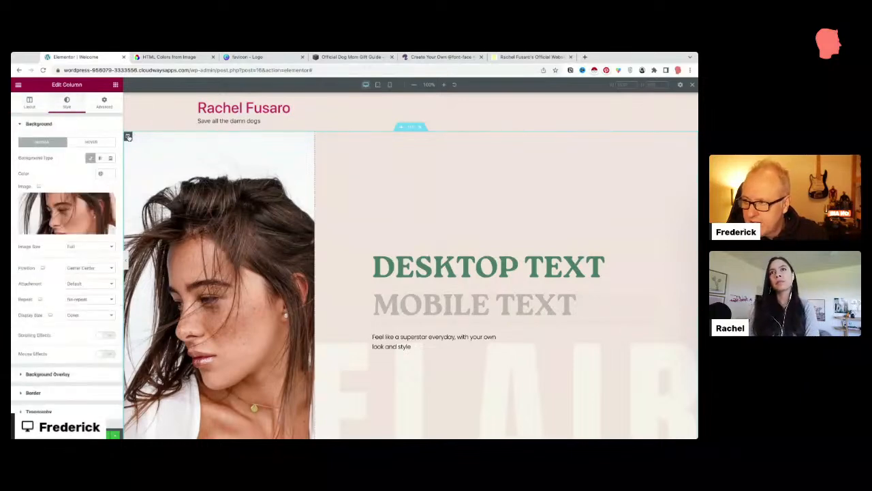
pyautogui.click(102, 104)
pyautogui.click(60, 276)
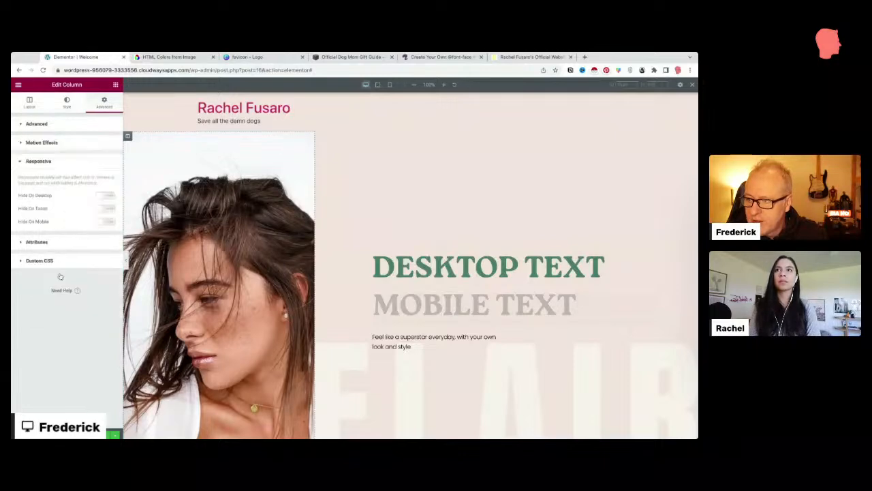
pyautogui.click(103, 222)
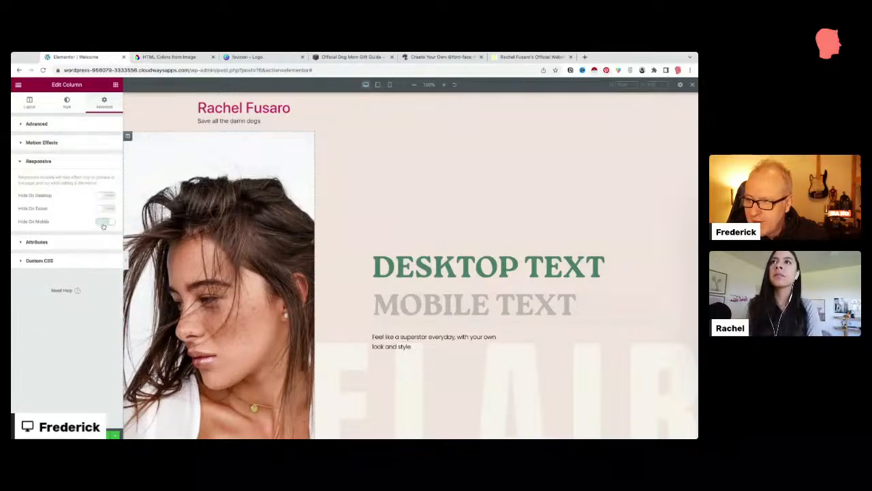
# Step: Check the mobile preview without the image, then bring the live site tab forward
pyautogui.click(391, 85)
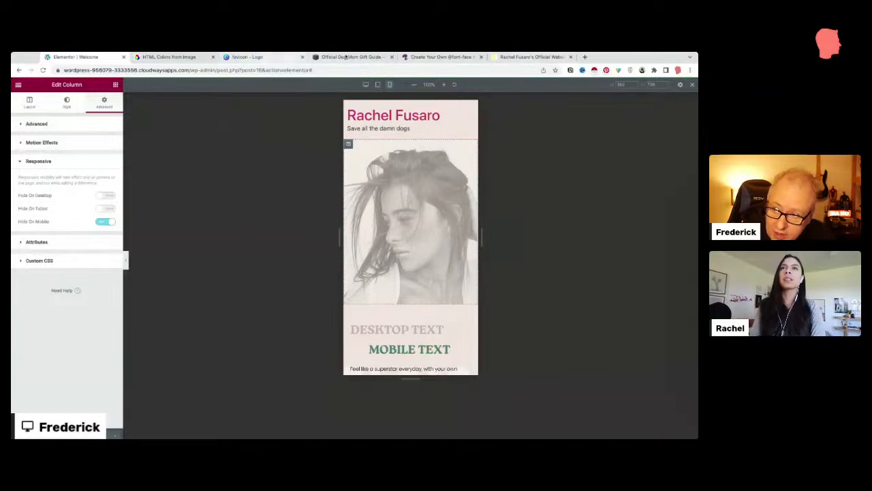
pyautogui.click(446, 58)
pyautogui.click(492, 59)
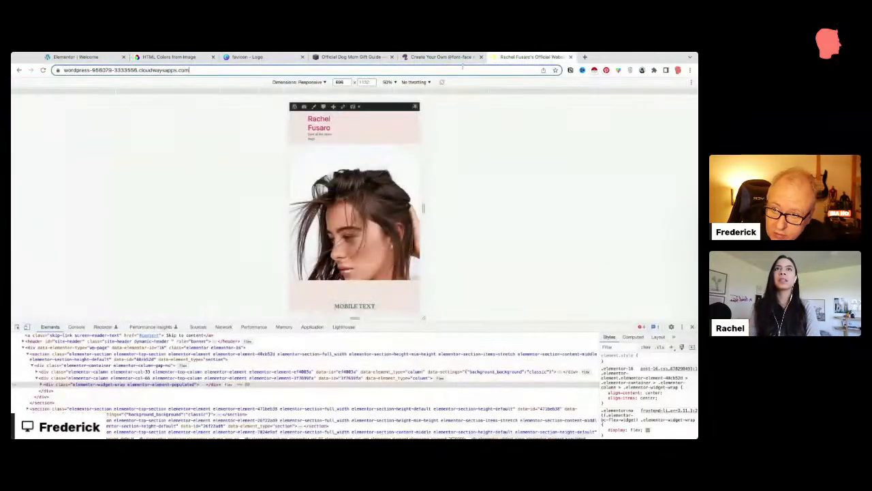
# Step: Reload the live site's mobile emulation to confirm the hero photo is gone, then return to Elementor
pyautogui.click(463, 69)
pyautogui.press('Return')
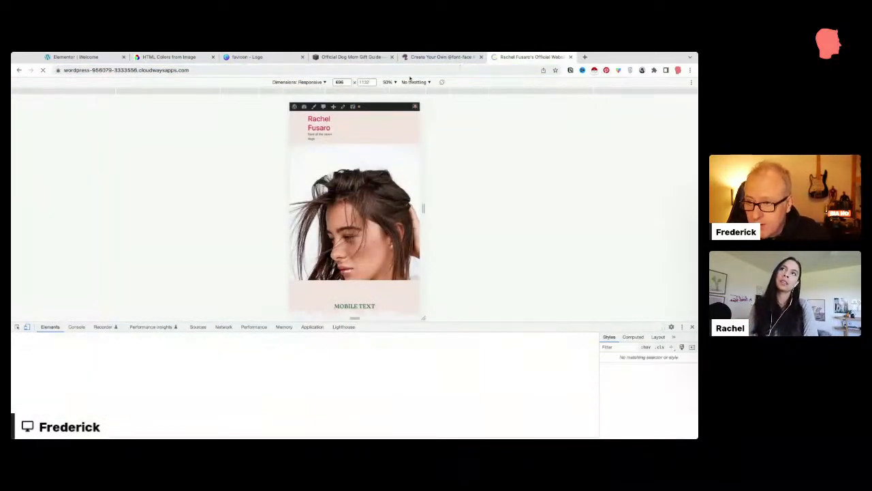
pyautogui.scroll(-2, 361, 204)
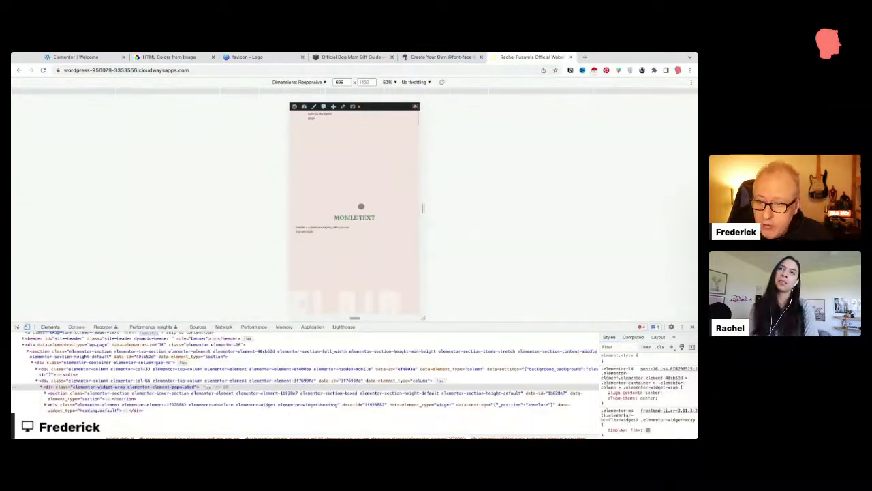
pyautogui.scroll(2, 344, 204)
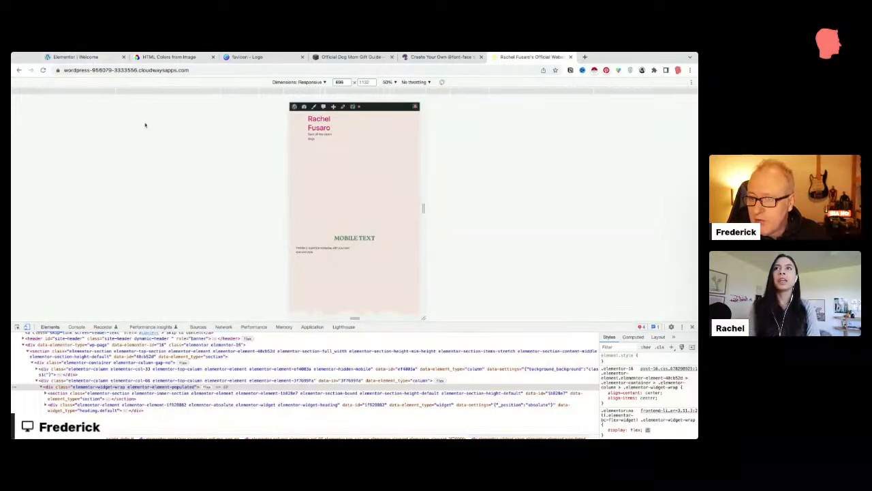
pyautogui.click(87, 57)
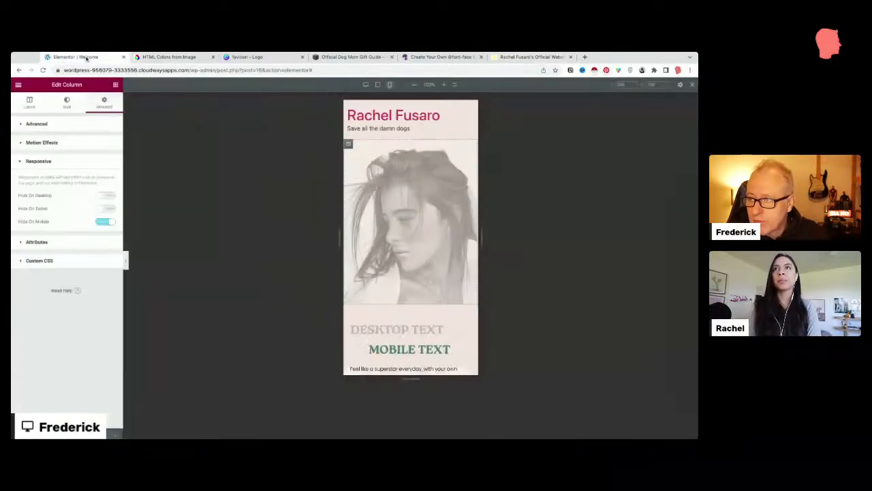
# Step: Switch to the desktop preview and scroll to confirm the portrait still shows beside DESKTOP TEXT
pyautogui.click(365, 86)
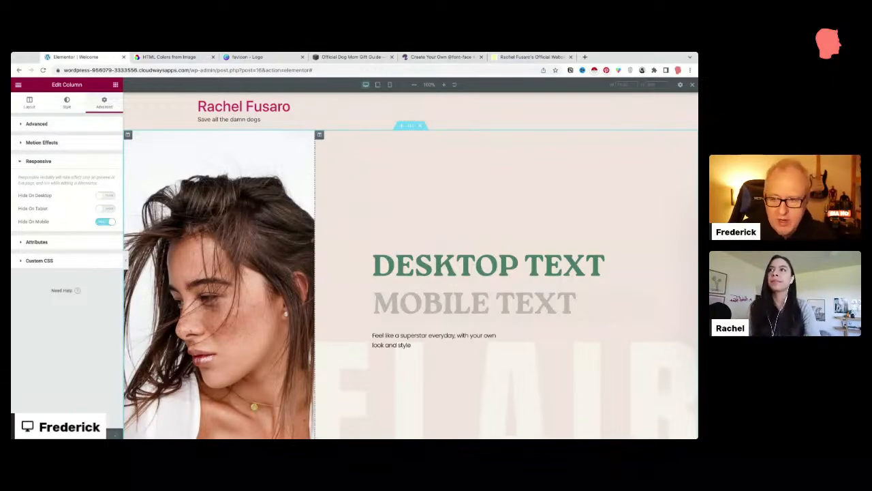
pyautogui.scroll(-2, 344, 145)
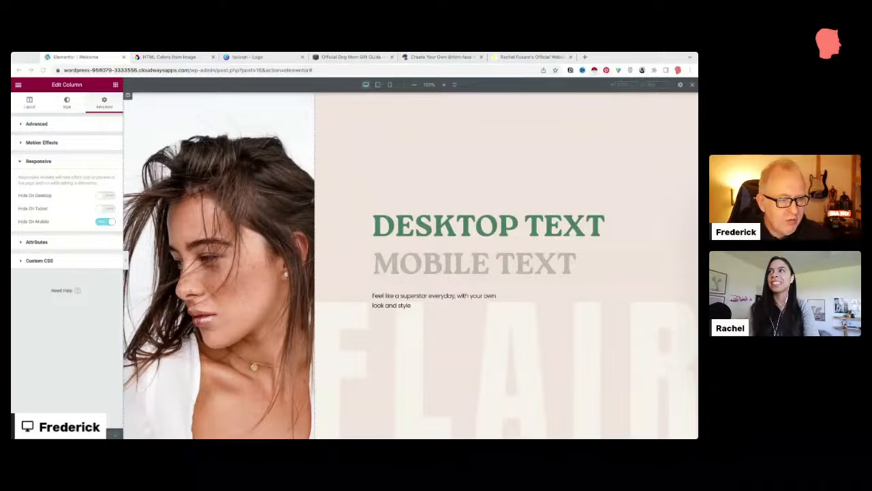
pyautogui.scroll(2, 400, 192)
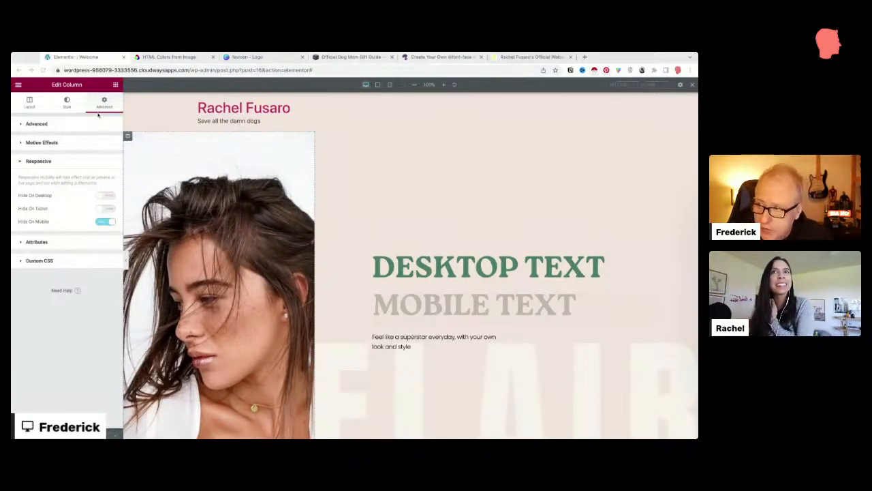
# Step: Exit Elementor to the WordPress dashboard and open the All Pages list
pyautogui.click(19, 85)
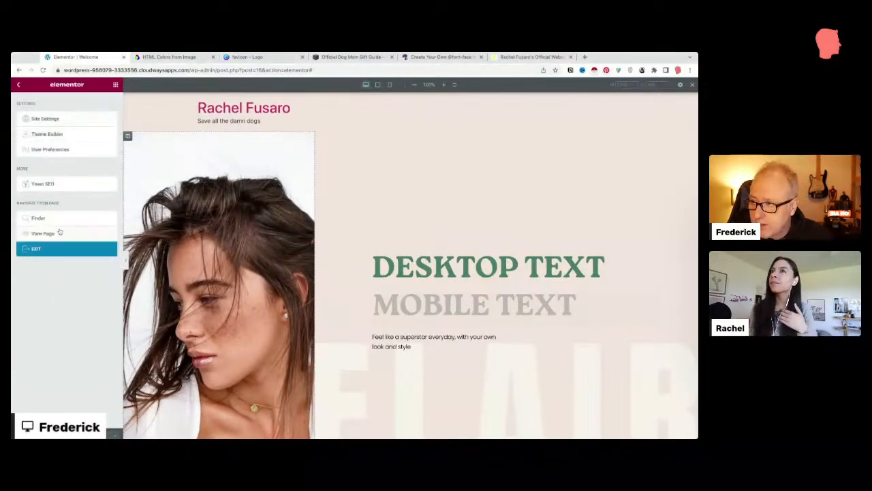
pyautogui.click(42, 250)
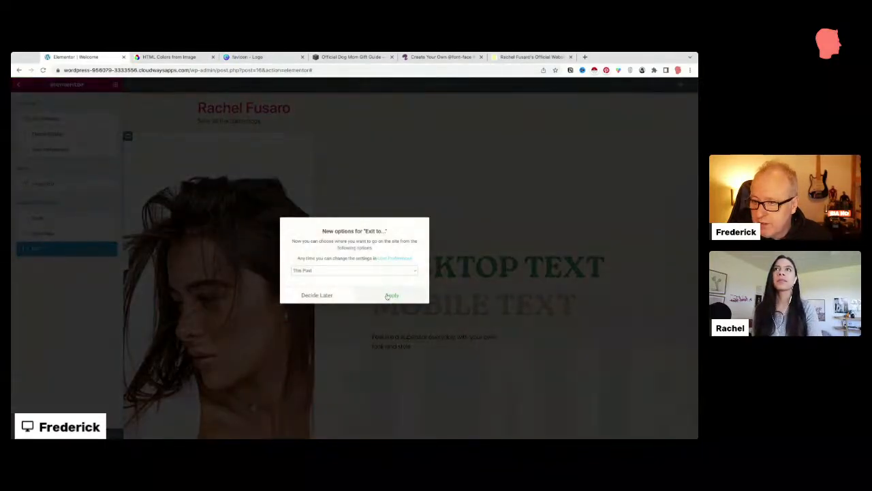
pyautogui.click(333, 295)
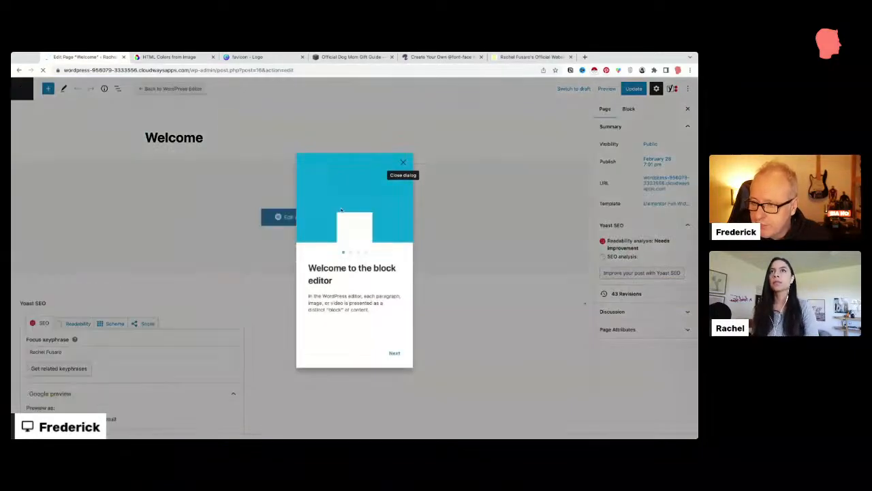
pyautogui.click(404, 163)
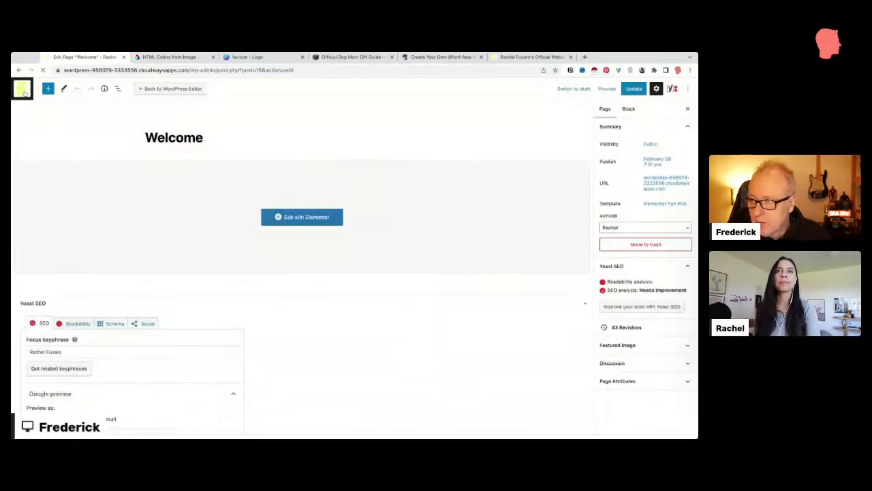
pyautogui.click(21, 90)
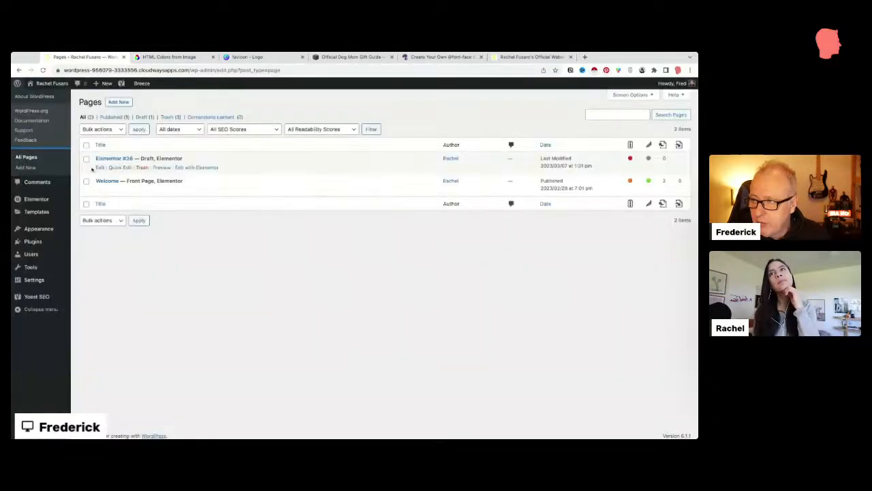
pyautogui.moveTo(42, 229)
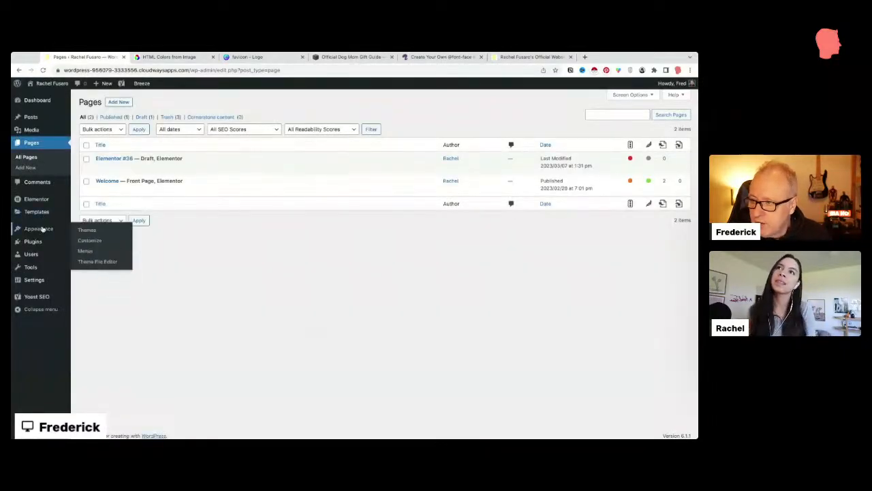
pyautogui.click(419, 57)
# Step: Close DevTools to view the live site at desktop width and select the site title and tagline
pyautogui.click(519, 57)
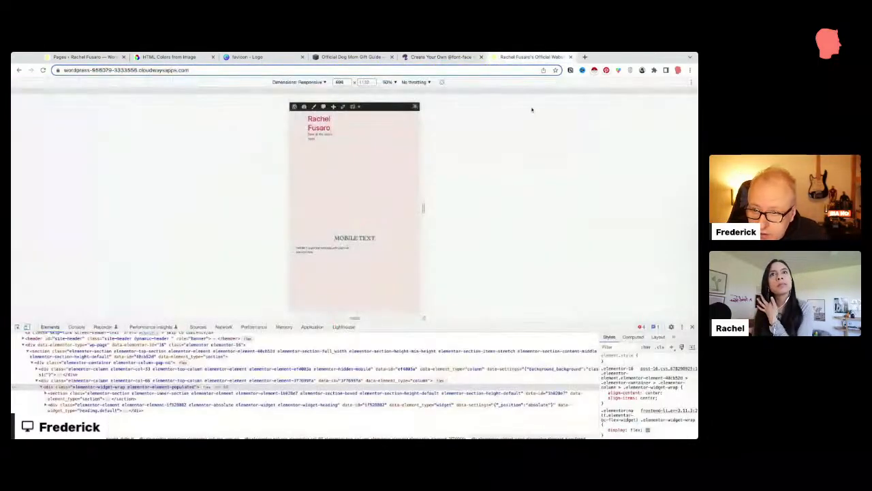
pyautogui.click(692, 327)
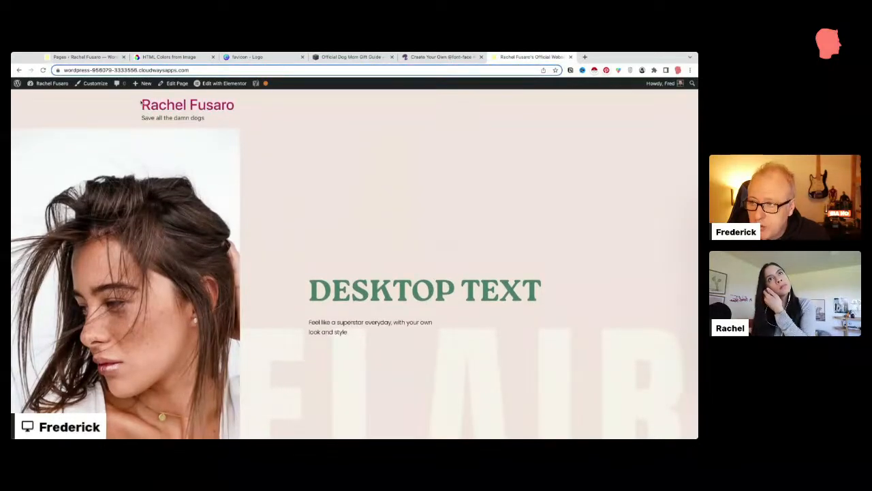
pyautogui.tripleClick(211, 119)
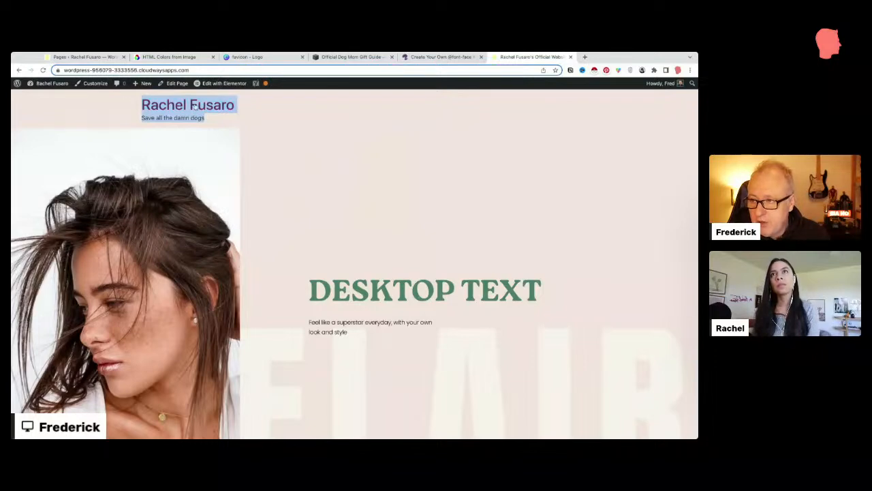
pyautogui.tripleClick(218, 119)
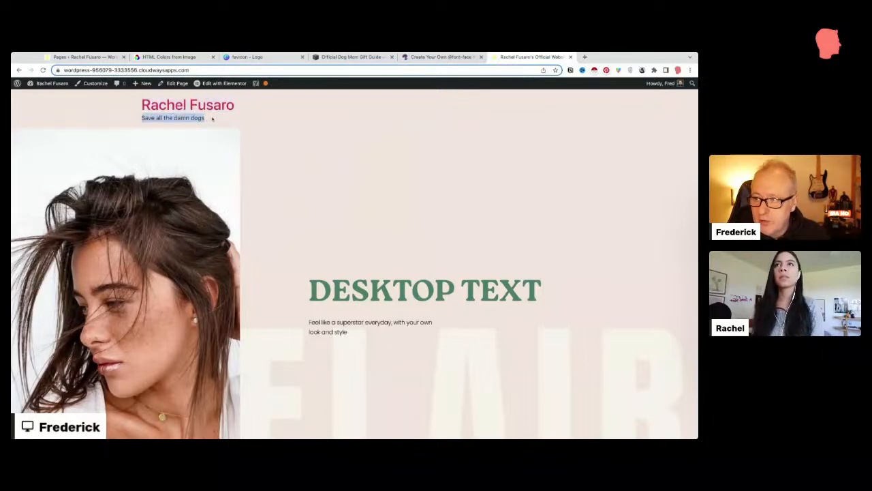
pyautogui.click(212, 120)
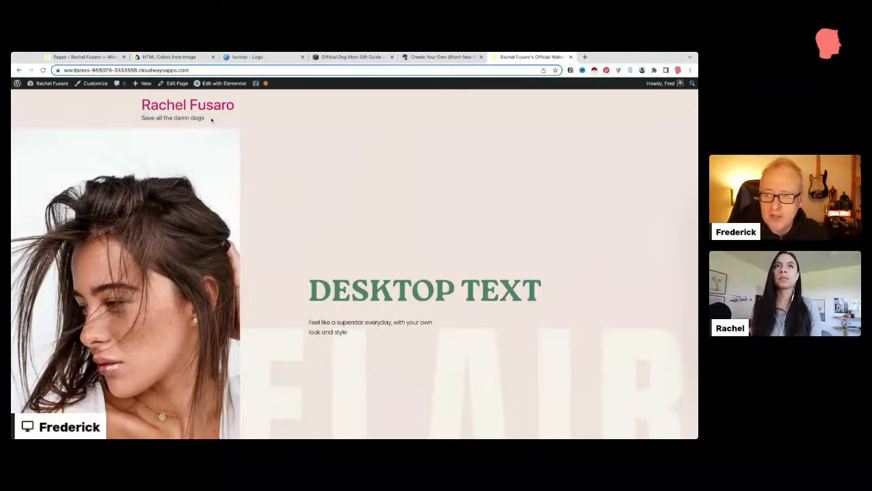
# Step: Scroll down the live page and select the tagline text repeated in the footer
pyautogui.scroll(-20, 212, 119)
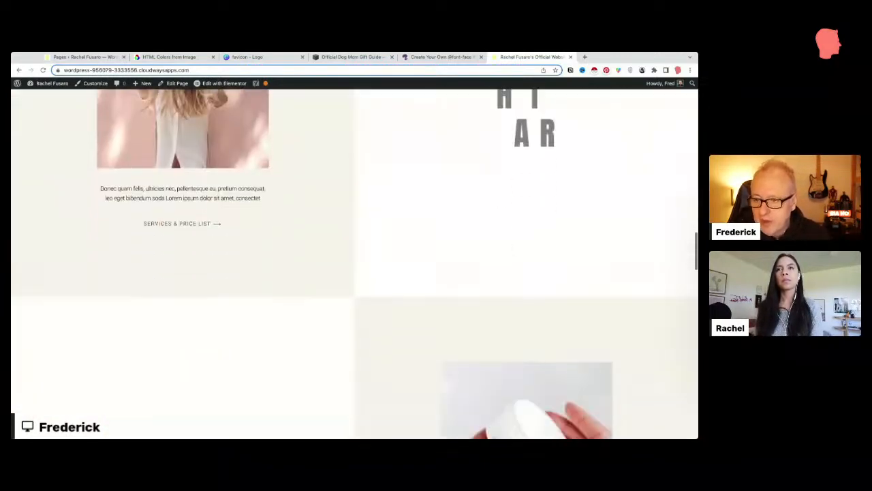
pyautogui.scroll(1, 232, 154)
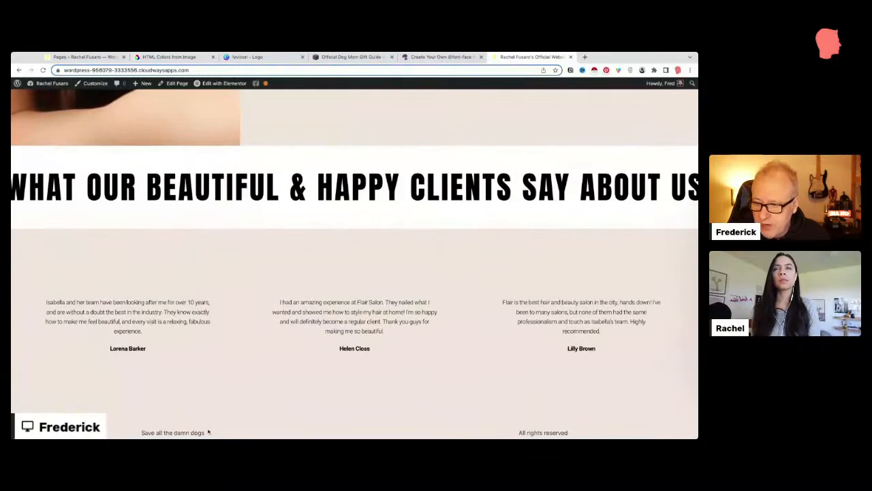
pyautogui.moveTo(209, 432); pyautogui.dragTo(141, 432)
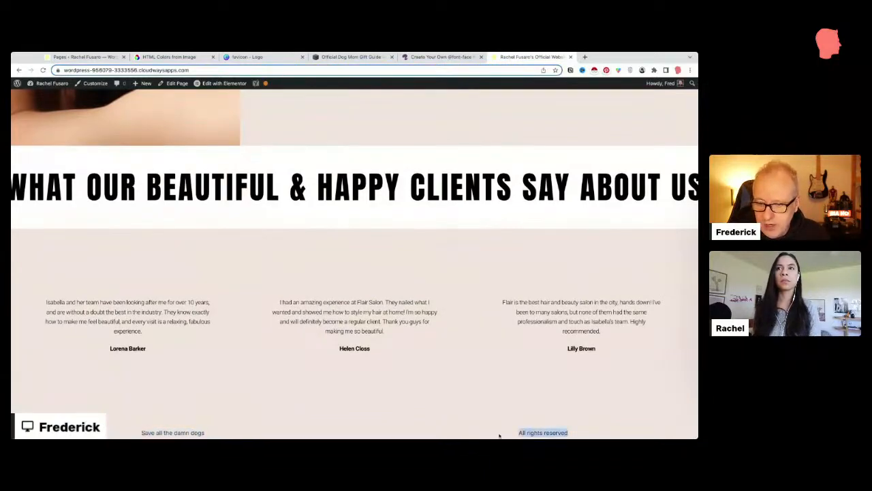
pyautogui.scroll(15, 524, 429)
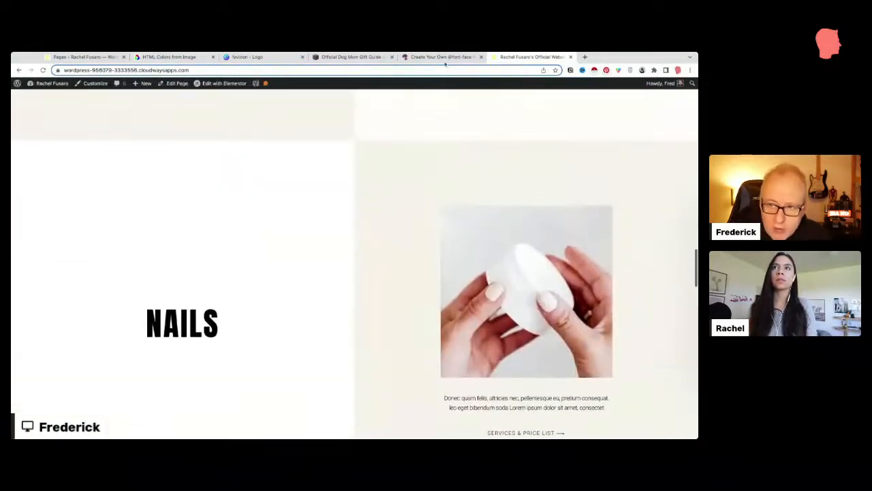
# Step: Review the Dog Mom Gift Guide reference page's footer links and return to its top
pyautogui.click(351, 57)
pyautogui.scroll(-20, 313, 227)
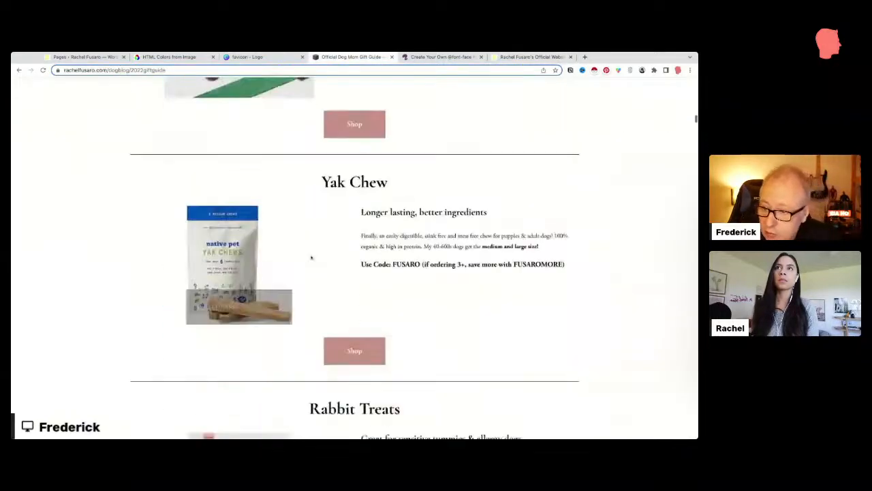
pyautogui.scroll(-10, 309, 255)
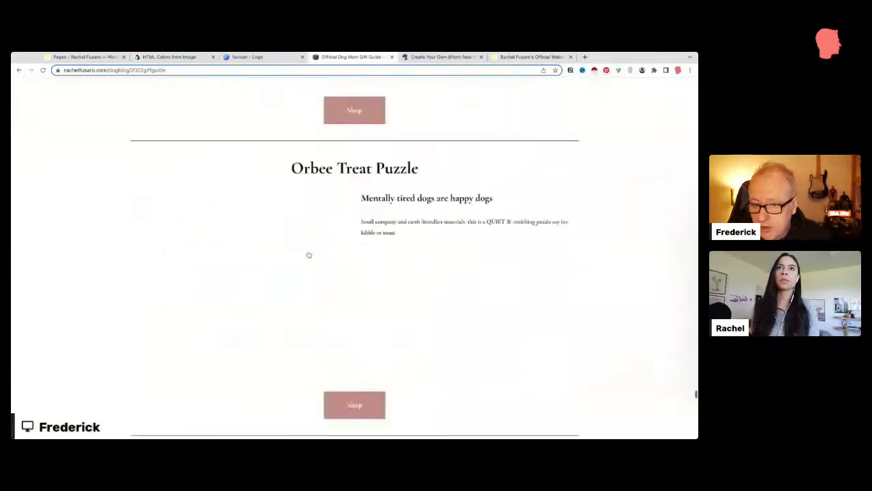
pyautogui.scroll(2, 391, 340)
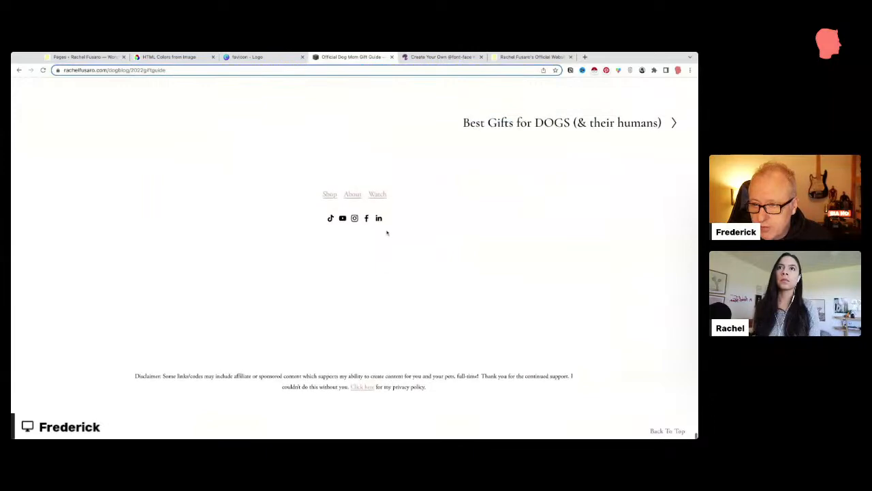
pyautogui.tripleClick(410, 231)
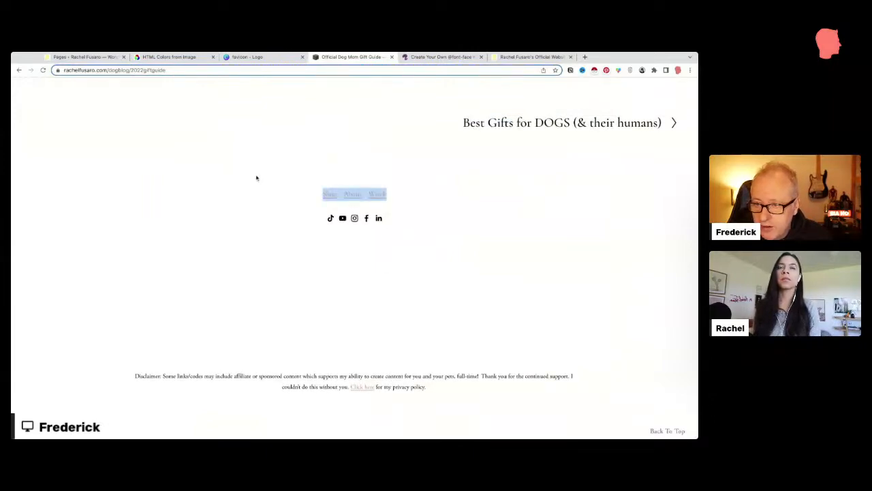
pyautogui.scroll(15, 577, 364)
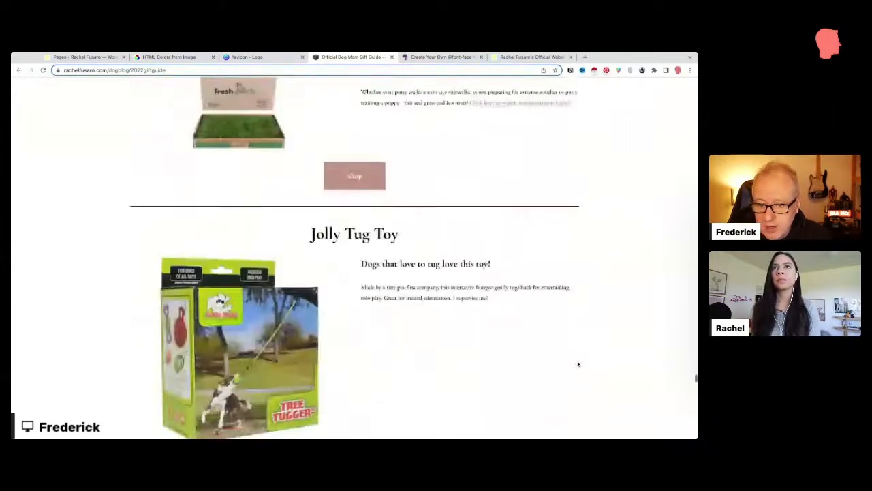
pyautogui.scroll(-15, 578, 364)
pyautogui.click(672, 432)
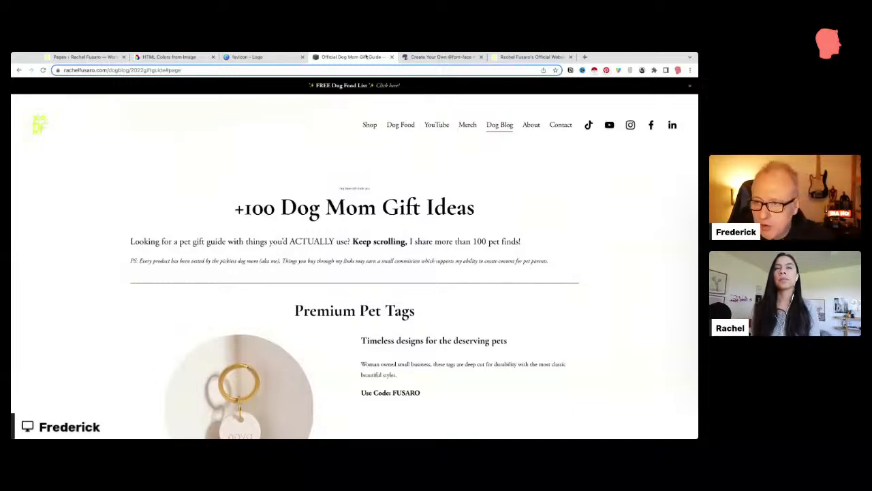
# Step: Open Elementor's Theme Builder from the WordPress admin Templates menu
pyautogui.click(86, 57)
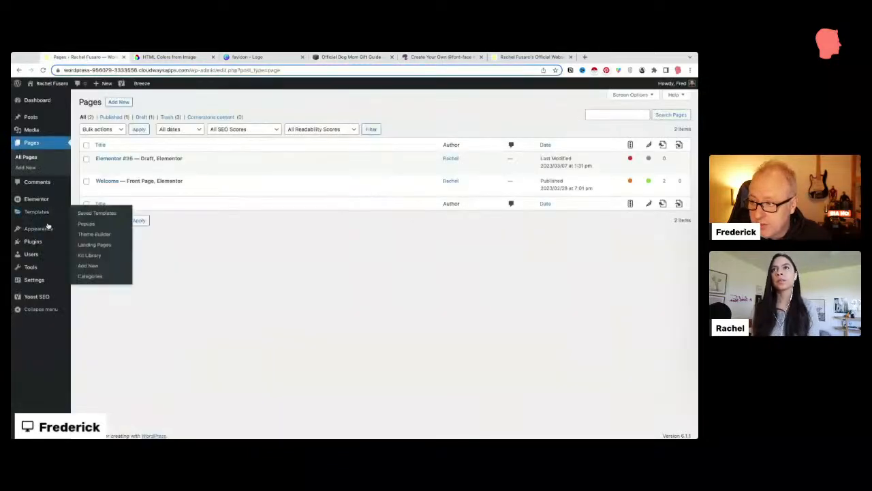
pyautogui.moveTo(45, 228)
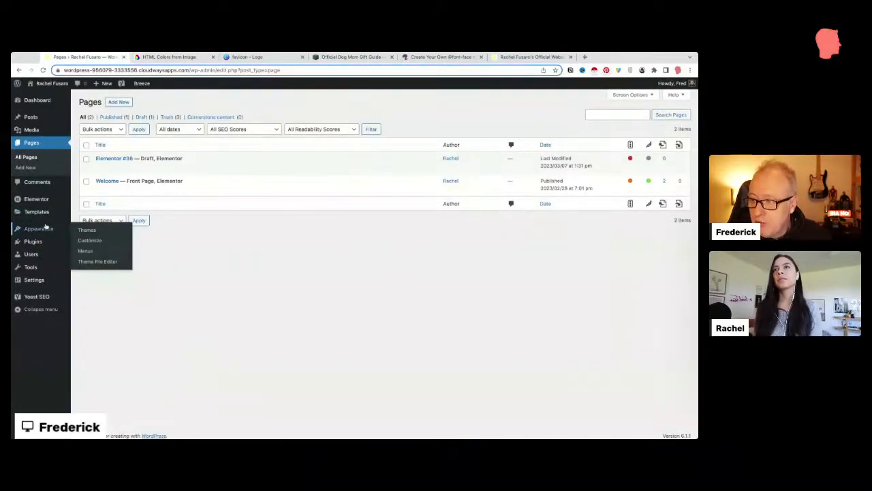
pyautogui.moveTo(43, 211)
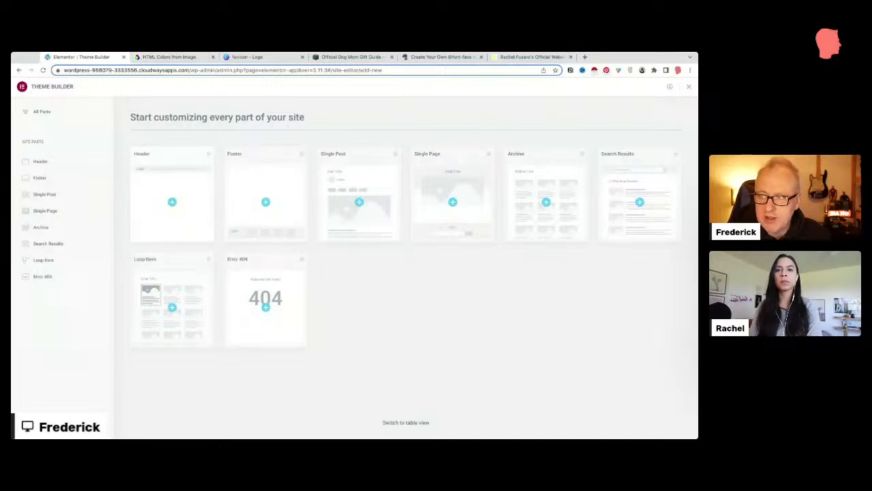
# Step: Create a new Header template (Header #99) and close the template library without inserting a block
pyautogui.click(175, 203)
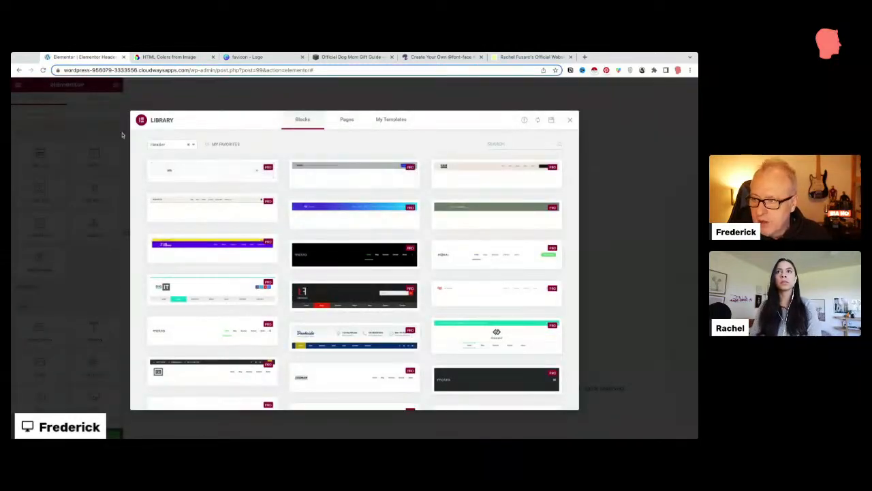
pyautogui.scroll(-10, 343, 282)
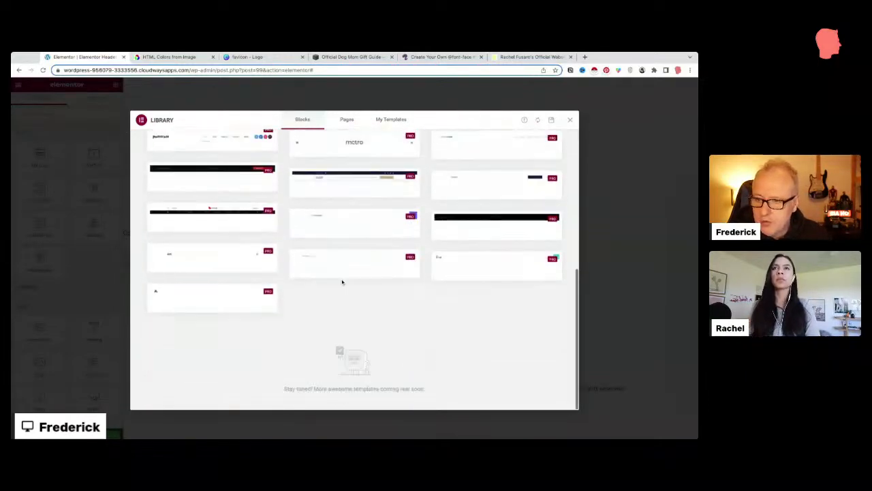
pyautogui.scroll(10, 343, 282)
pyautogui.scroll(1, 343, 281)
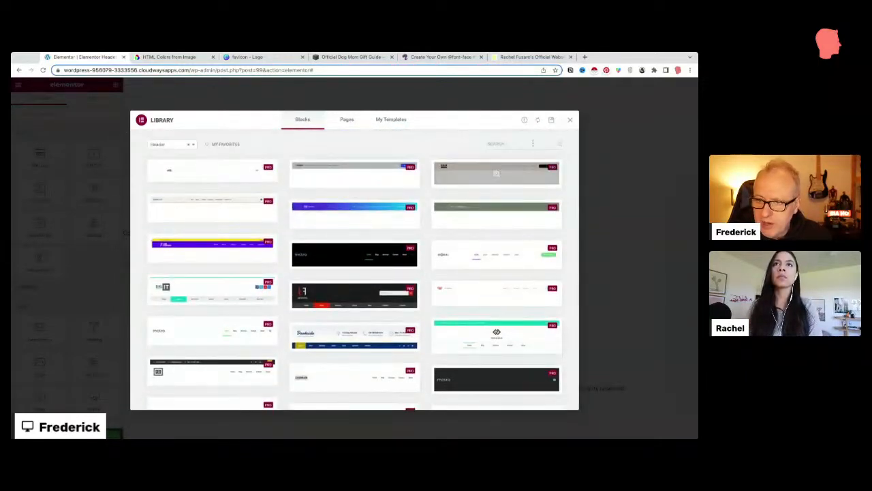
pyautogui.click(570, 119)
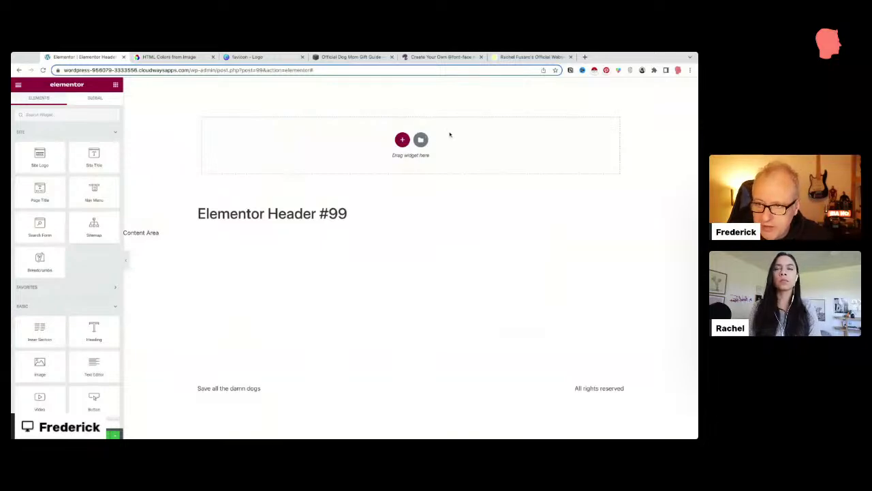
# Step: Add a full-width two-column section and place a Site Logo widget in its left column
pyautogui.click(403, 140)
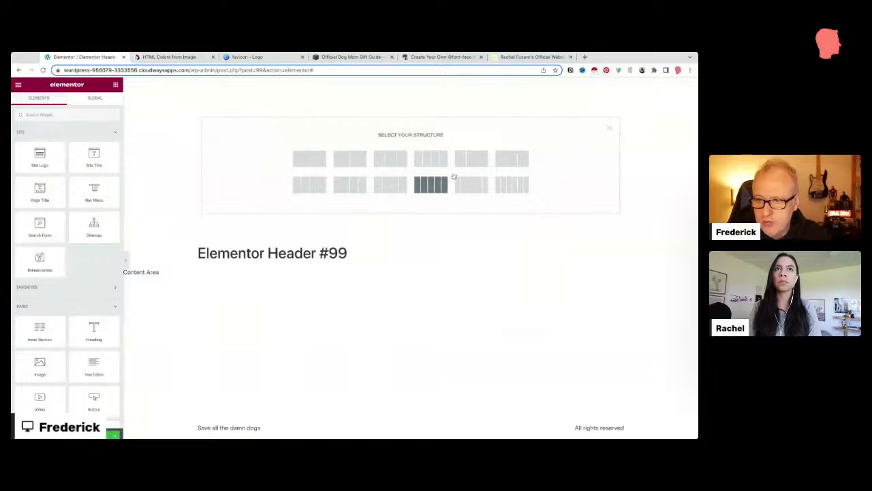
pyautogui.click(471, 158)
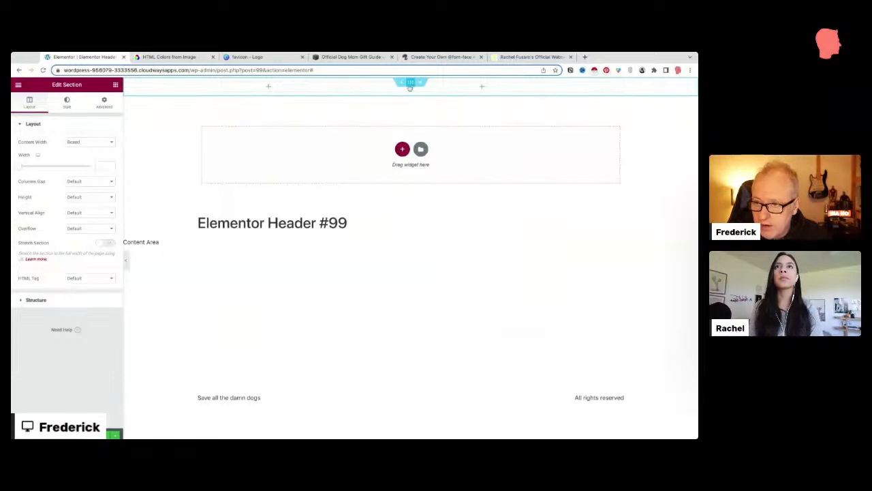
pyautogui.click(79, 142)
pyautogui.click(80, 150)
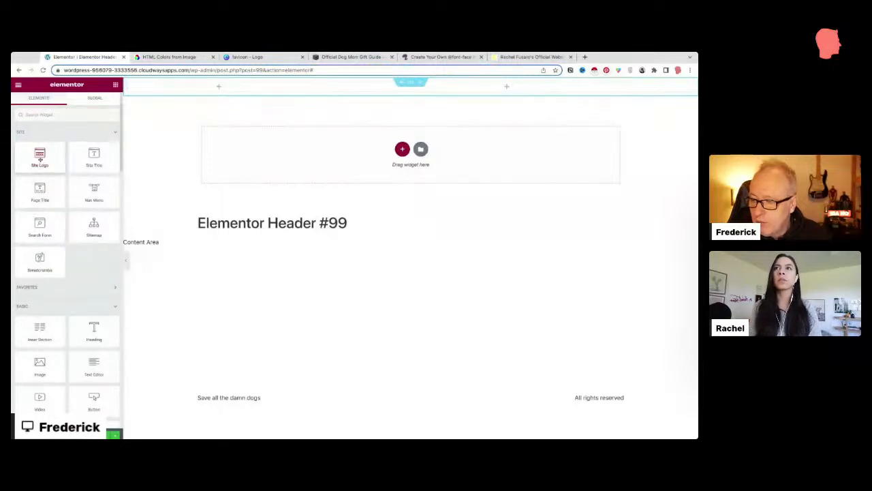
pyautogui.moveTo(37, 161); pyautogui.dragTo(213, 87)
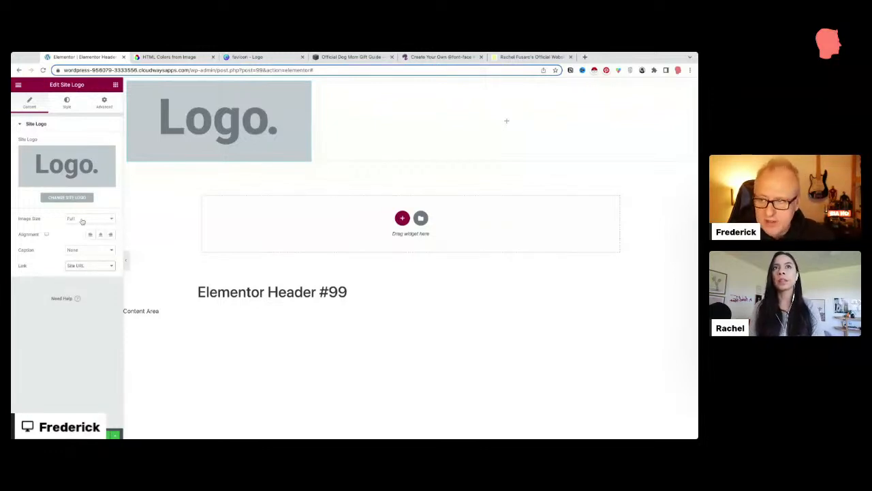
# Step: Check the Site Identity logo's suggested 350 × 100 px size, then return to the Canva favicon design
pyautogui.click(78, 198)
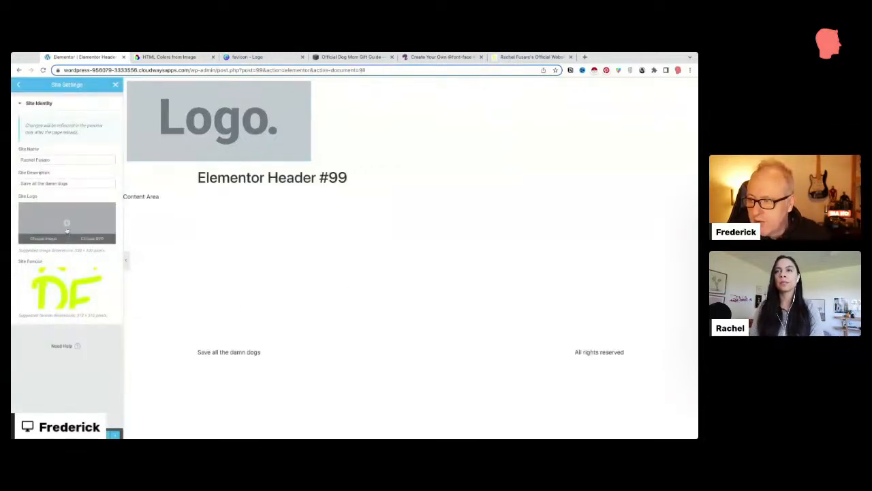
pyautogui.moveTo(60, 291)
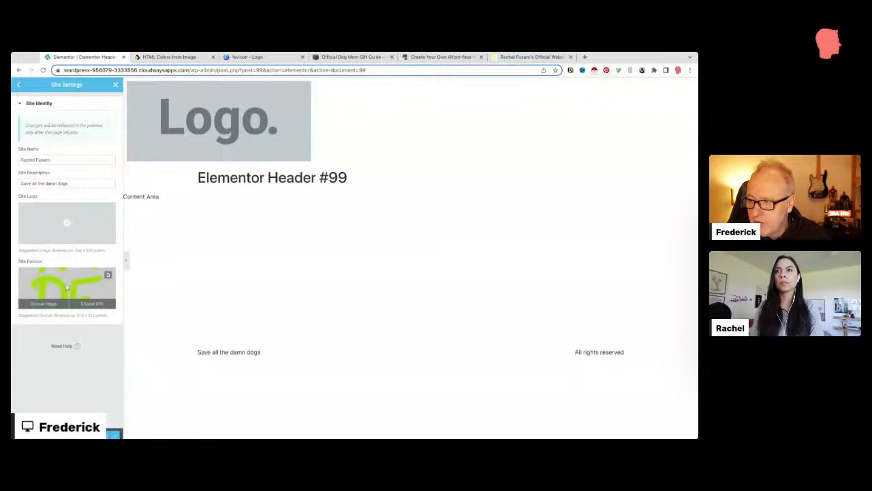
pyautogui.moveTo(75, 250); pyautogui.dragTo(105, 250)
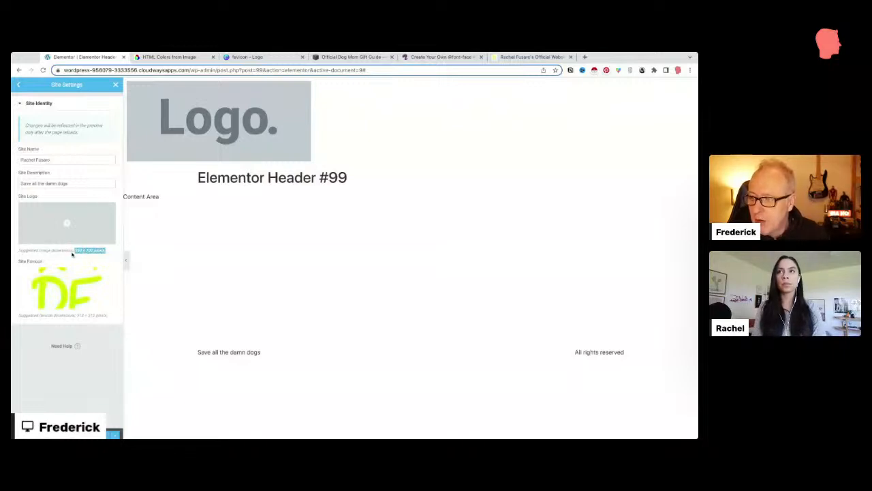
pyautogui.click(245, 56)
pyautogui.click(264, 175)
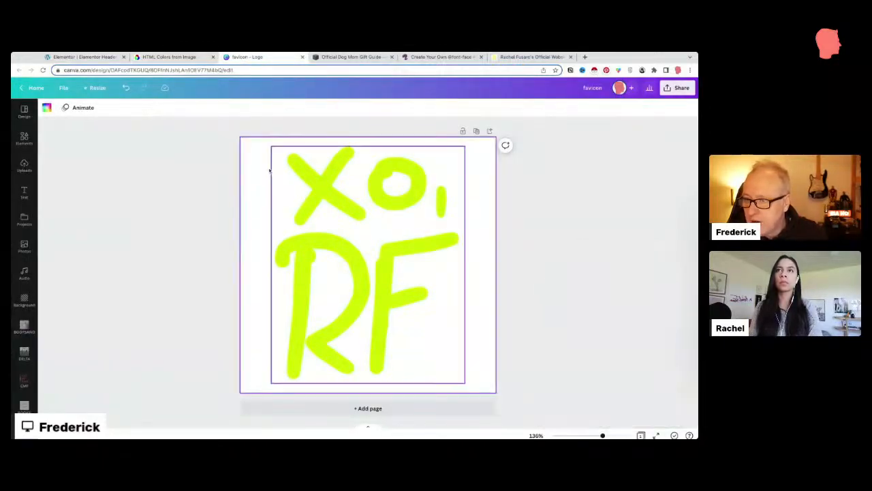
# Step: Make a 700 × 200 px copy of the favicon design with the XO, RF drawing at its left edge
pyautogui.click(96, 88)
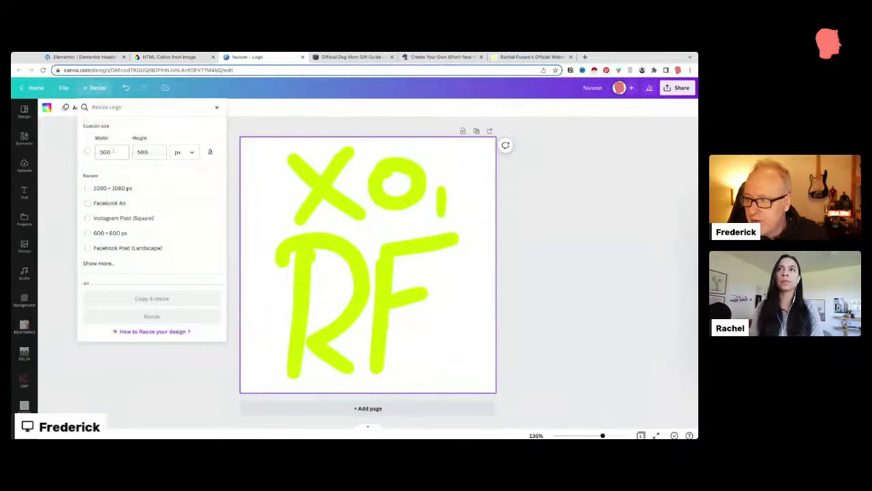
pyautogui.click(95, 152)
pyautogui.write('700')
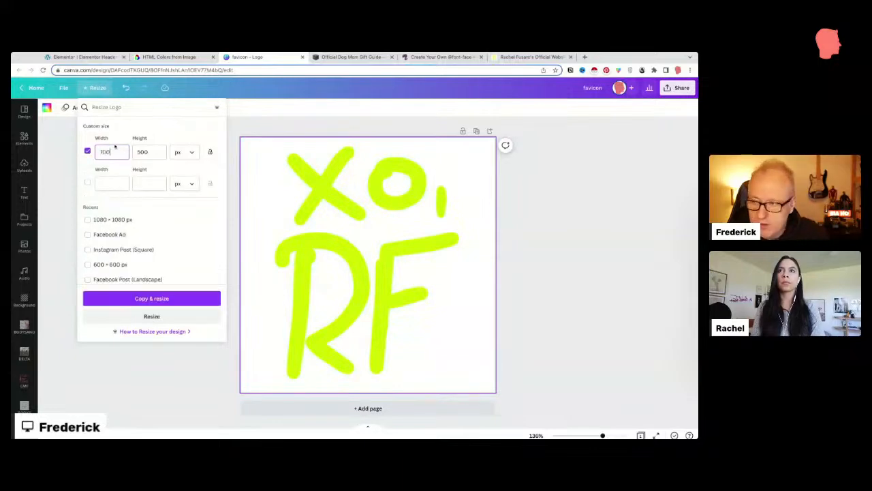
pyautogui.press('Tab')
pyautogui.write('200')
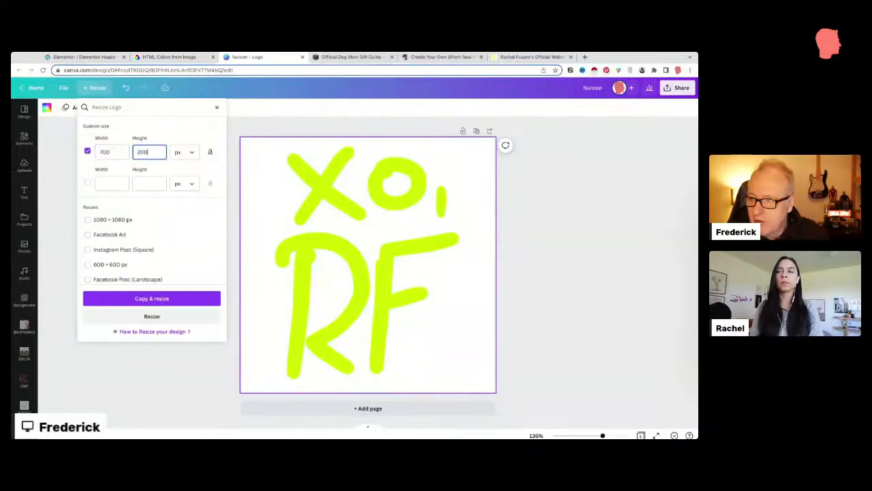
pyautogui.click(152, 299)
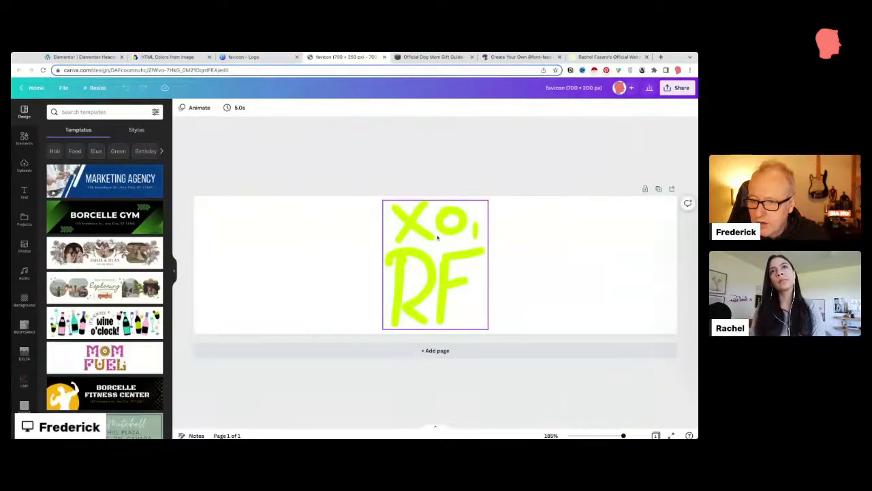
pyautogui.moveTo(451, 239); pyautogui.dragTo(267, 239)
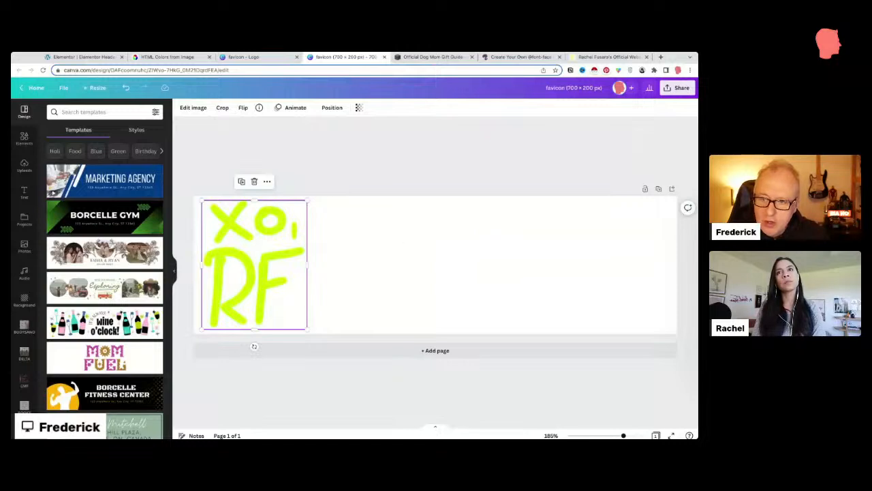
pyautogui.click(387, 222)
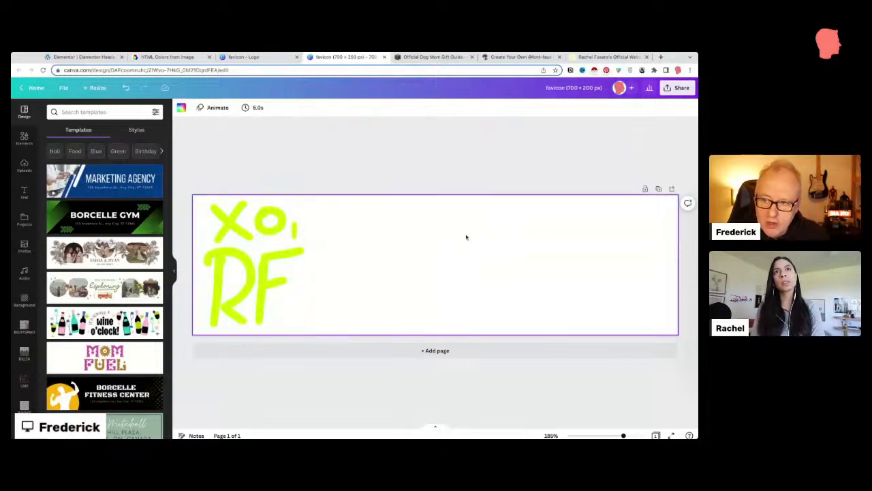
# Step: Add the 'cold, smooth & tasty' text combination and delete its ANGELO BREWING line
pyautogui.click(23, 192)
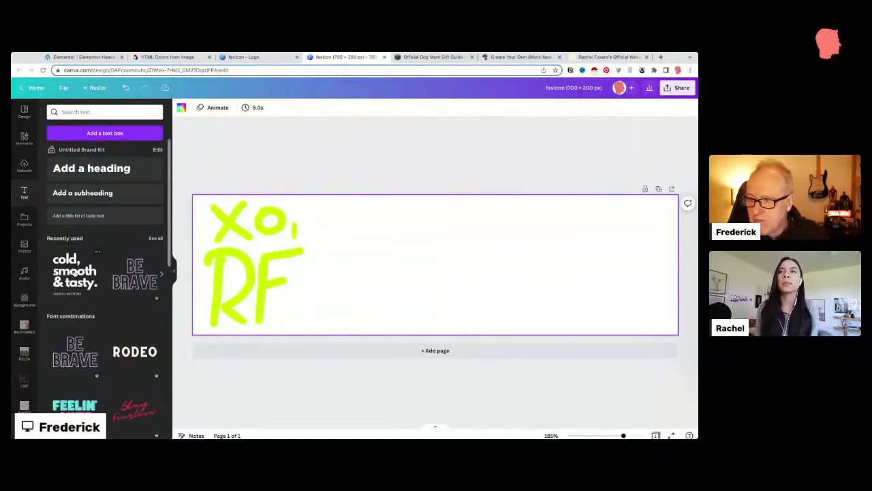
pyautogui.click(75, 273)
pyautogui.moveTo(407, 311); pyautogui.dragTo(397, 310)
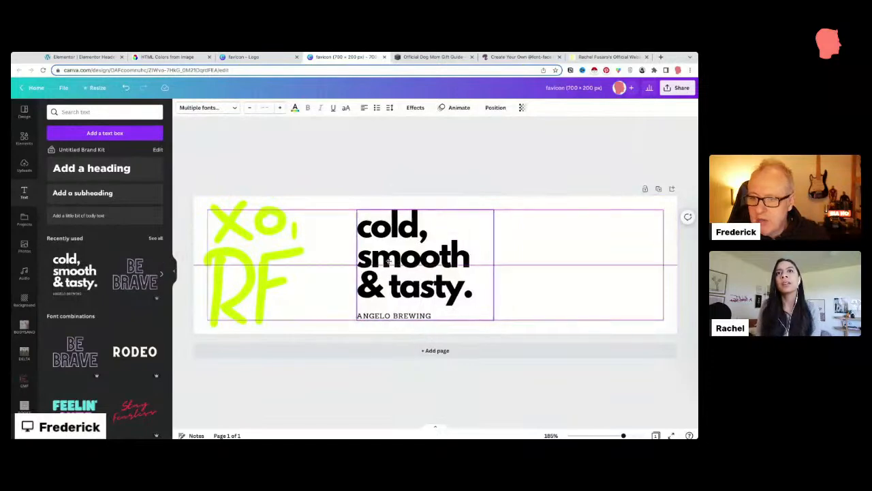
pyautogui.click(399, 315)
pyautogui.click(431, 316)
pyautogui.click(438, 315)
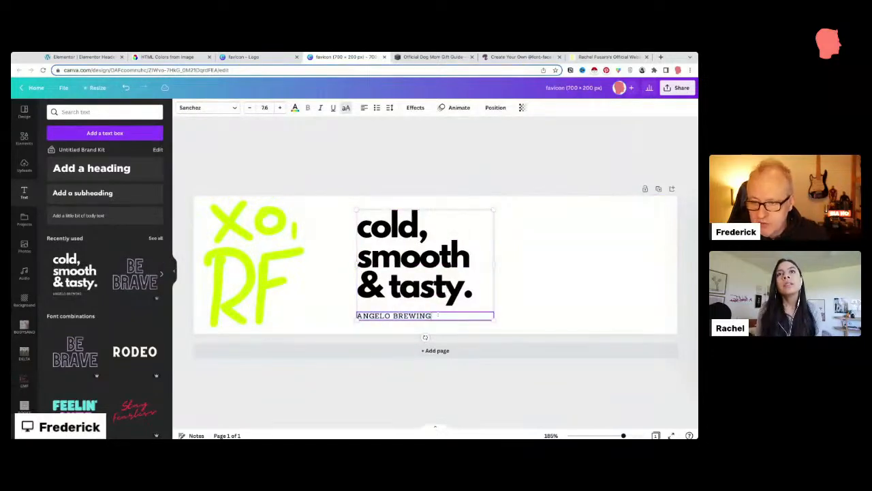
pyautogui.press('super+a')
pyautogui.press('BackSpace')
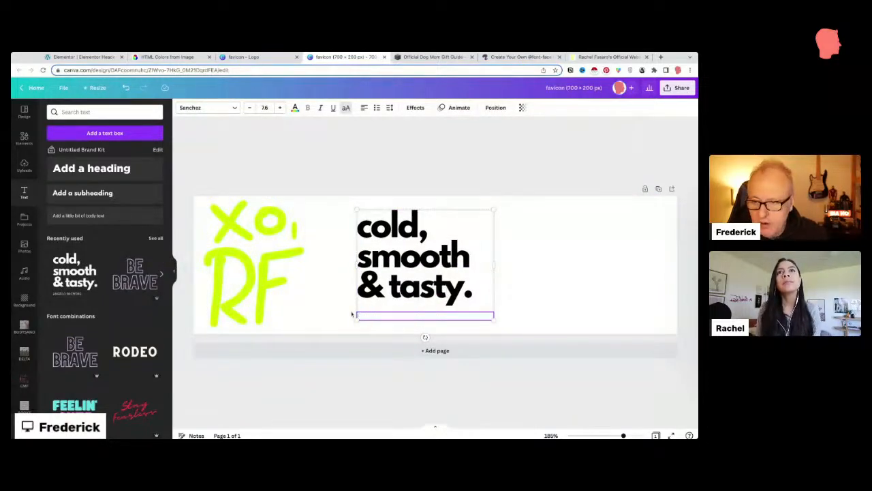
pyautogui.click(374, 280)
pyautogui.click(500, 225)
pyautogui.click(477, 249)
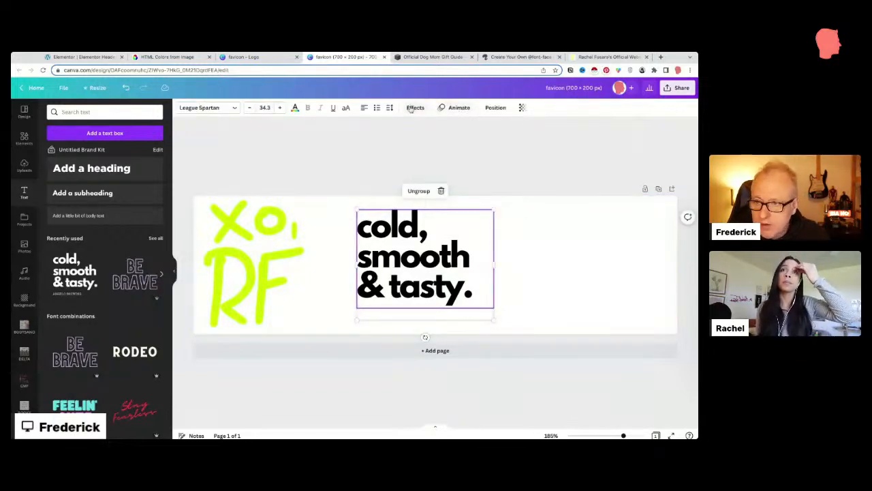
pyautogui.doubleClick(444, 259)
pyautogui.click(445, 259)
pyautogui.press('super+a')
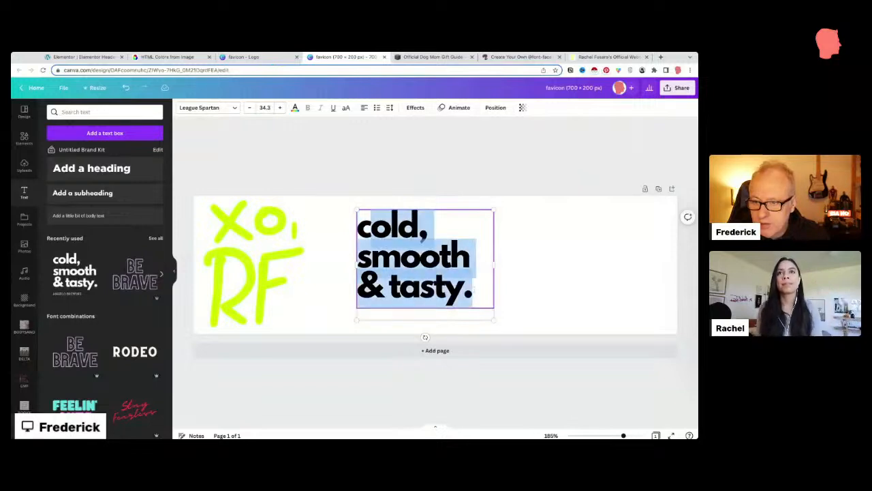
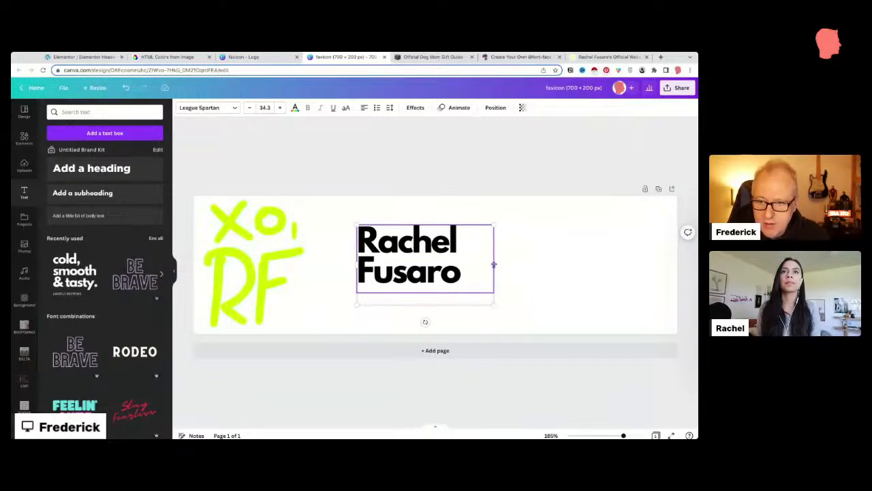
pyautogui.moveTo(494, 265); pyautogui.dragTo(654, 260)
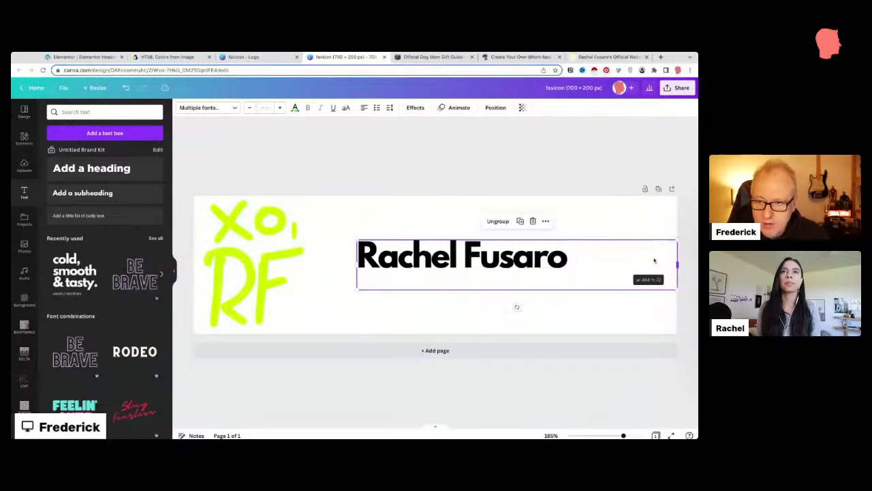
# Step: Ungroup the name, move it beside the drawing and enlarge it to size 57.4
pyautogui.click(498, 222)
pyautogui.moveTo(444, 250); pyautogui.dragTo(406, 266)
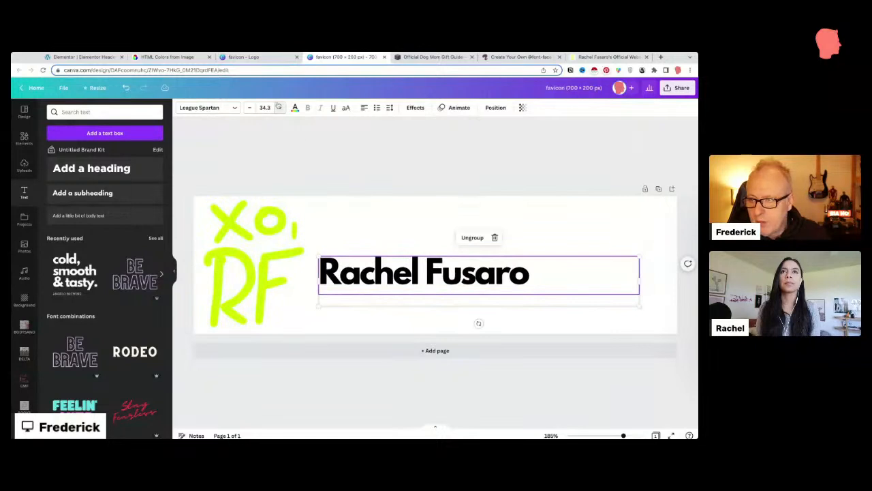
pyautogui.click(278, 107)
pyautogui.click(279, 107)
pyautogui.click(278, 107)
pyautogui.click(279, 107)
pyautogui.click(278, 107)
pyautogui.click(279, 107)
pyautogui.click(279, 107)
pyautogui.click(278, 107)
pyautogui.click(279, 107)
pyautogui.click(279, 106)
pyautogui.click(279, 107)
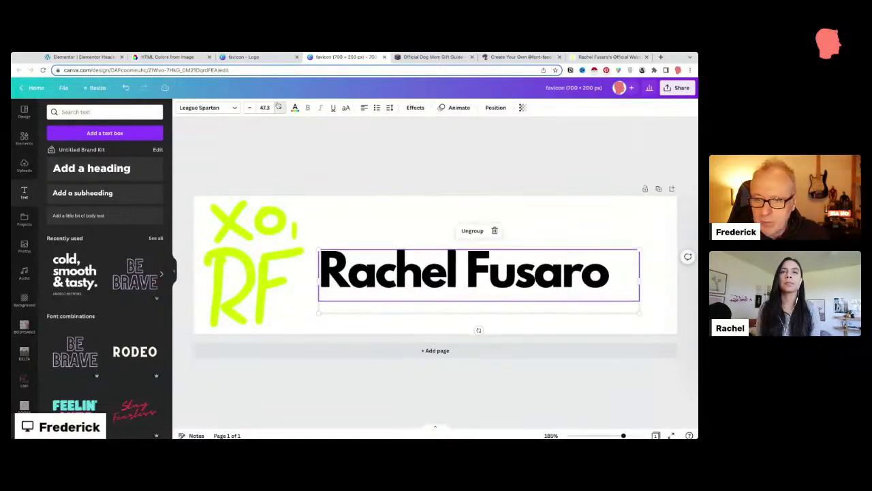
pyautogui.click(279, 107)
pyautogui.click(279, 107)
pyautogui.click(278, 107)
pyautogui.click(279, 107)
pyautogui.moveTo(640, 247); pyautogui.dragTo(678, 236)
pyautogui.moveTo(621, 274)
pyautogui.mouseDown()
pyautogui.moveTo(618, 306)
pyautogui.moveTo(624, 266)
pyautogui.moveTo(619, 274)
pyautogui.mouseUp()
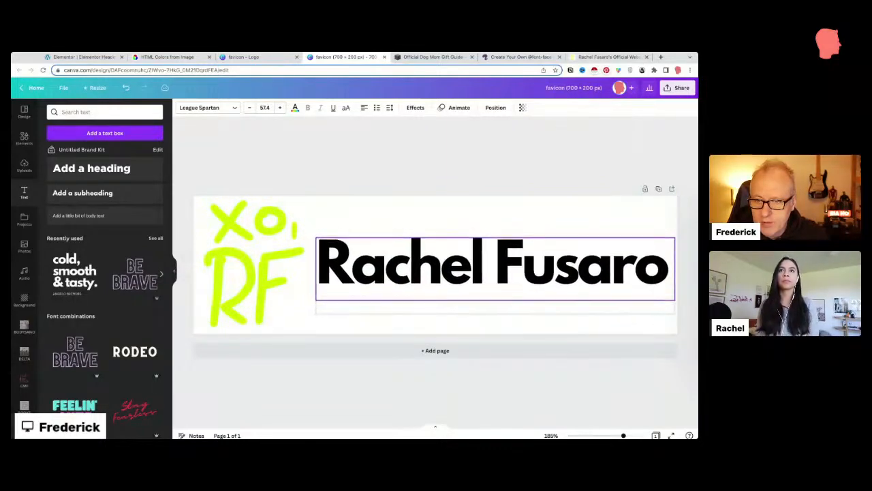
pyautogui.click(295, 108)
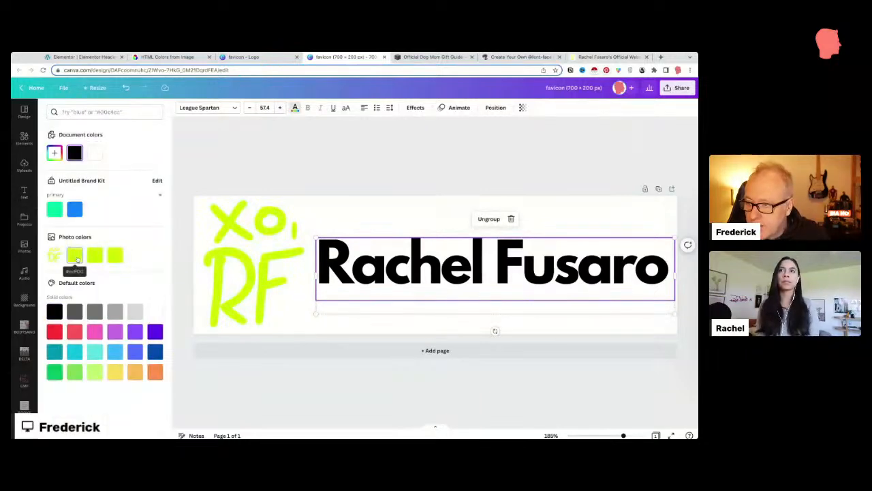
pyautogui.click(75, 256)
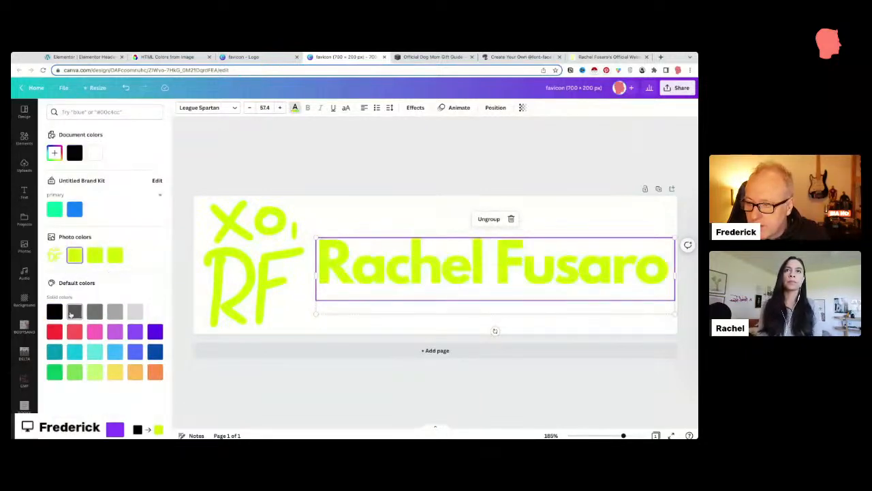
pyautogui.click(54, 351)
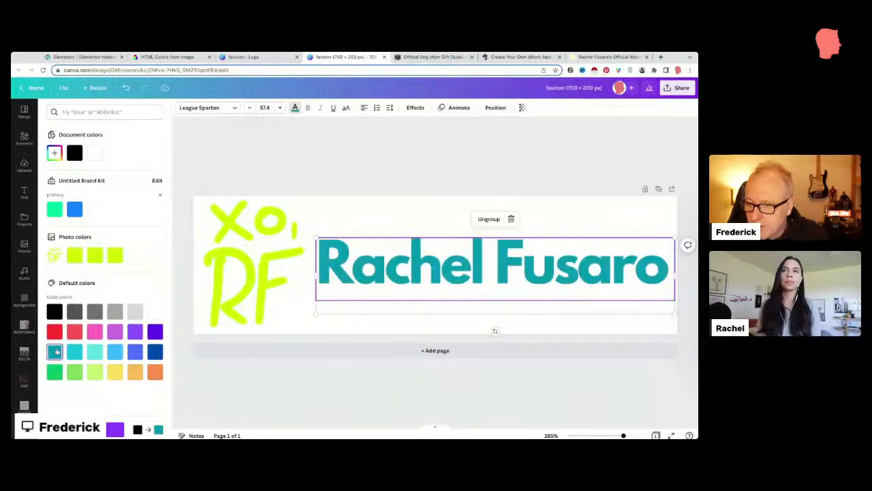
pyautogui.click(258, 158)
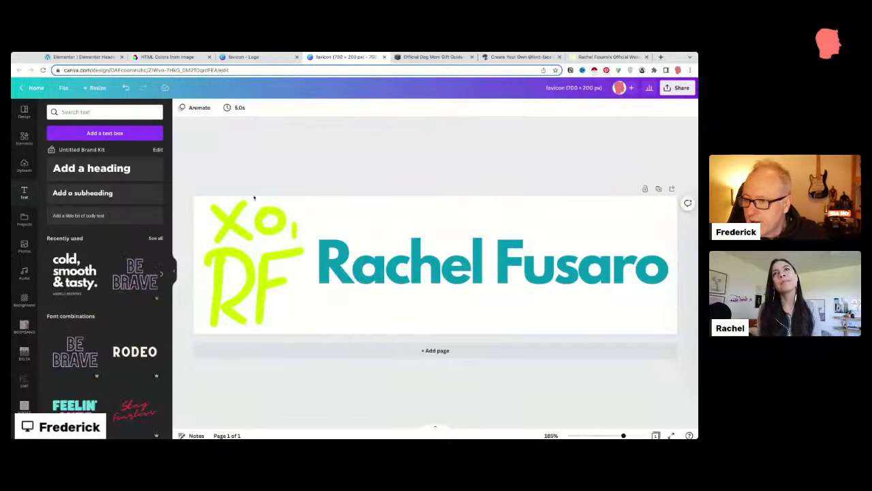
# Step: Replace the XO, RF drawing with a corgi graphic found by searching elements for 'dog'
pyautogui.click(24, 138)
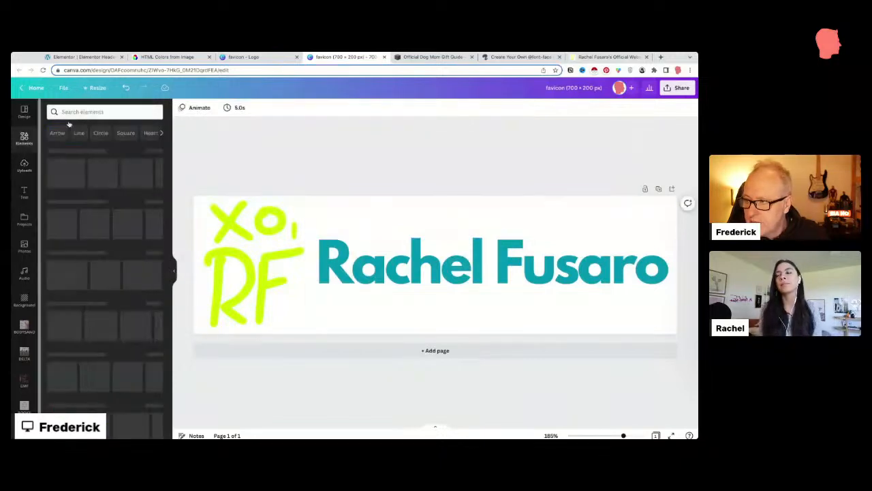
pyautogui.click(82, 112)
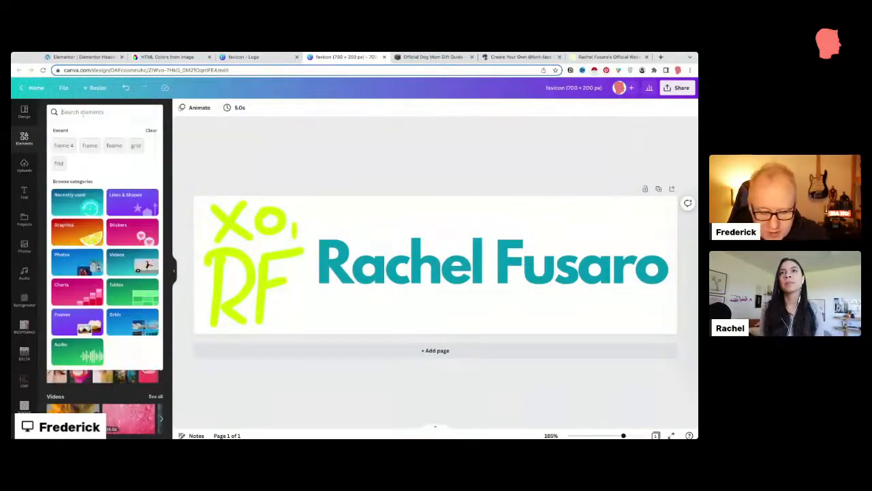
pyautogui.write('dog')
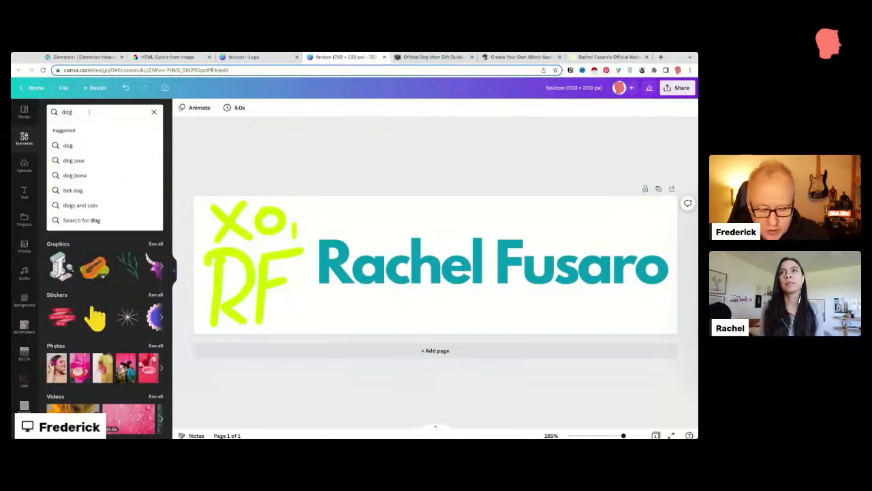
pyautogui.press('Return')
pyautogui.click(264, 245)
pyautogui.press('Delete')
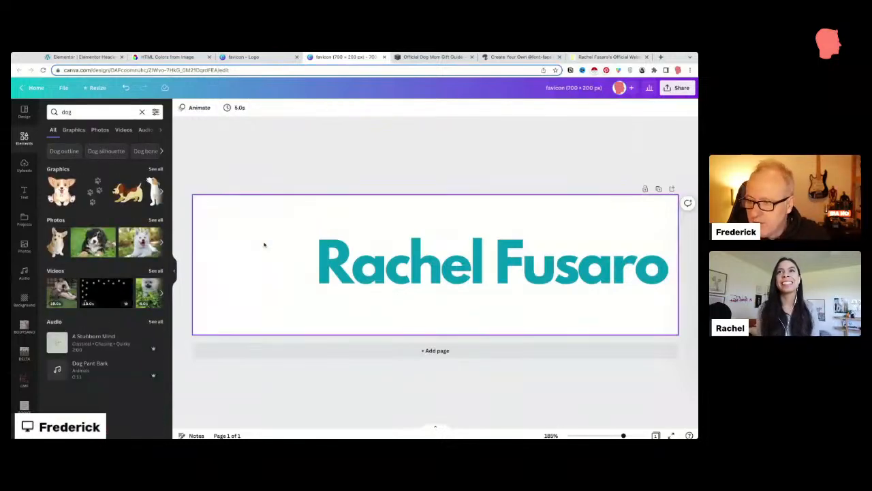
pyautogui.click(63, 198)
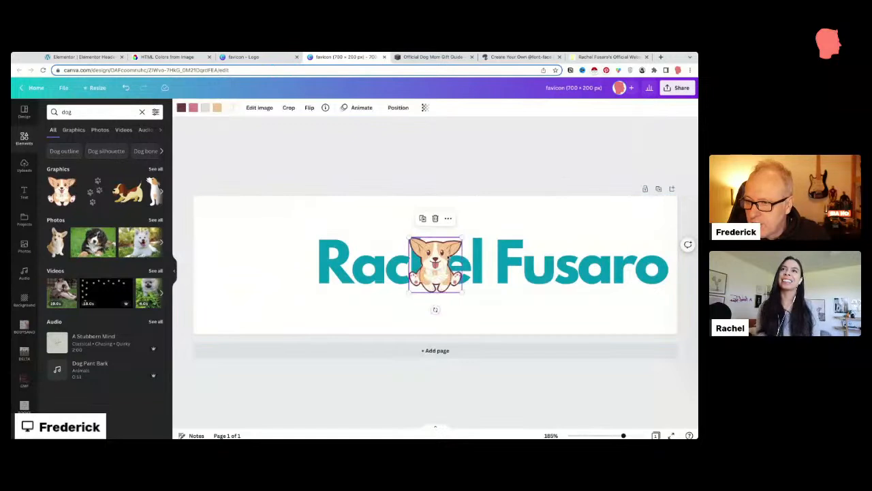
pyautogui.moveTo(441, 256); pyautogui.dragTo(317, 186)
pyautogui.moveTo(261, 234); pyautogui.dragTo(261, 252)
pyautogui.click(435, 263)
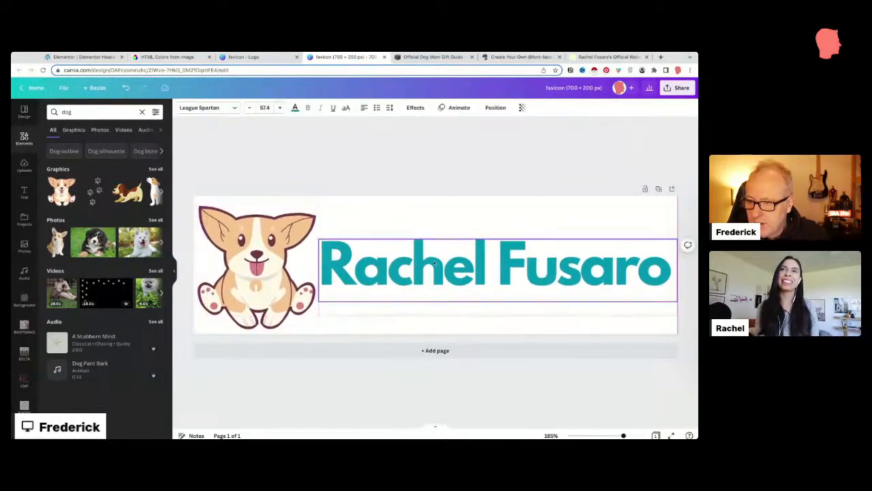
pyautogui.moveTo(435, 263); pyautogui.dragTo(434, 251)
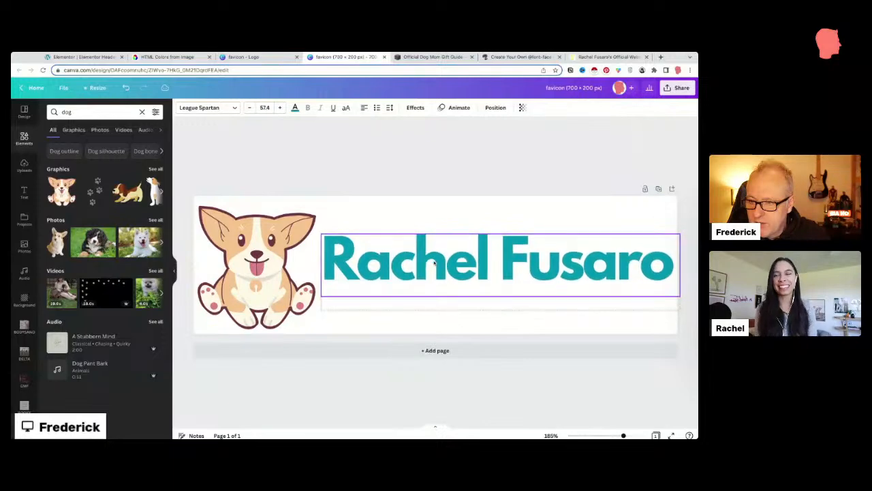
pyautogui.click(195, 266)
pyautogui.moveTo(223, 268); pyautogui.dragTo(225, 264)
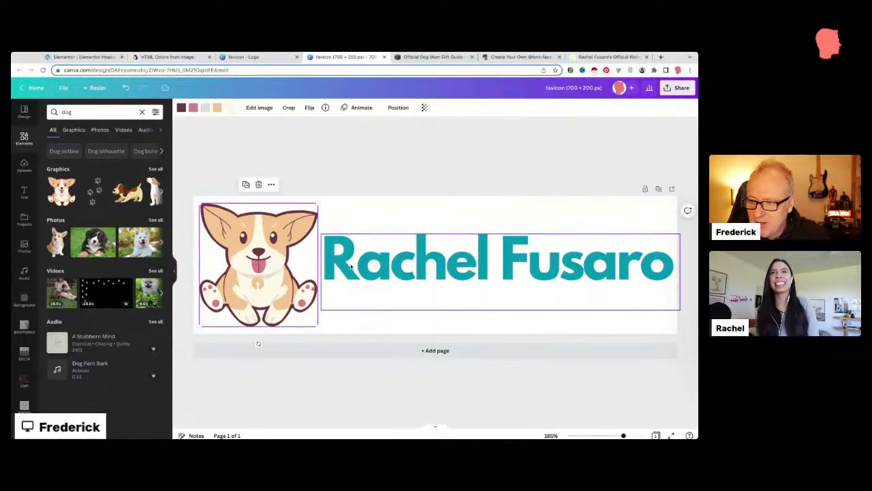
pyautogui.click(448, 265)
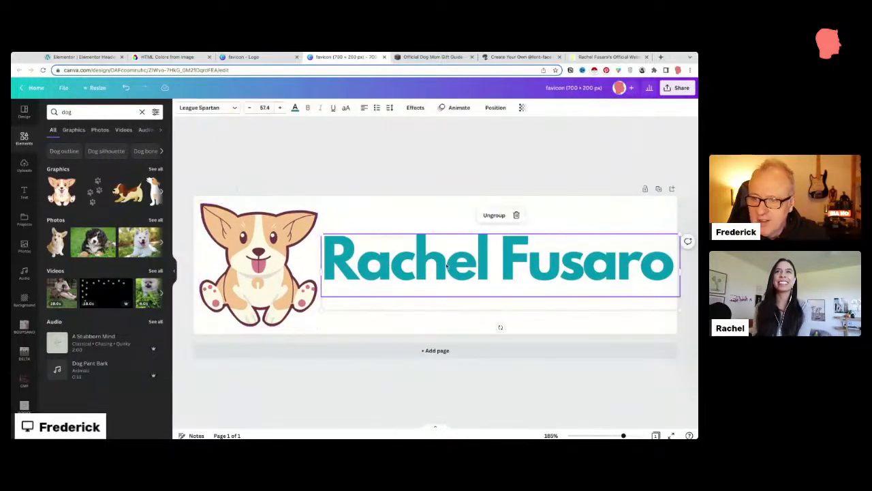
pyautogui.click(595, 87)
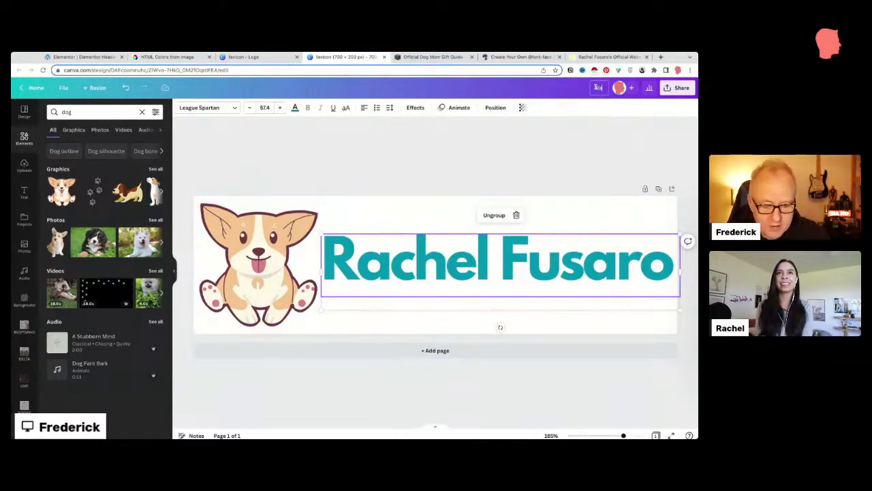
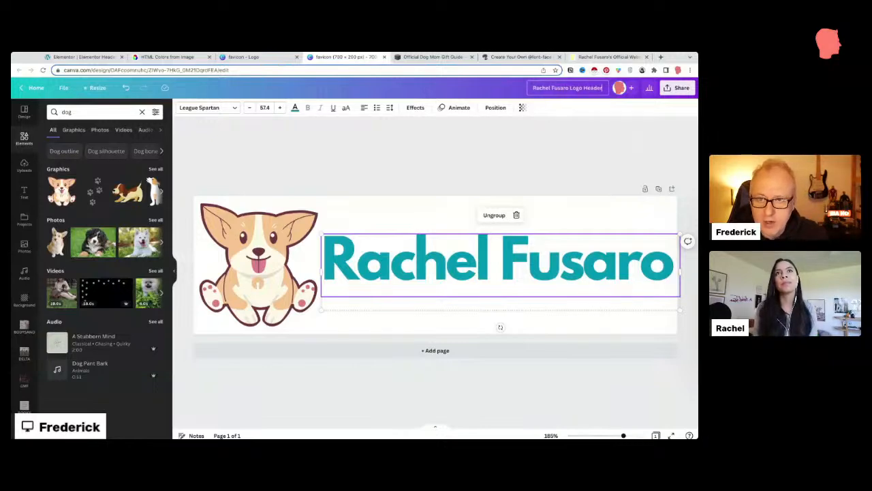
pyautogui.click(678, 88)
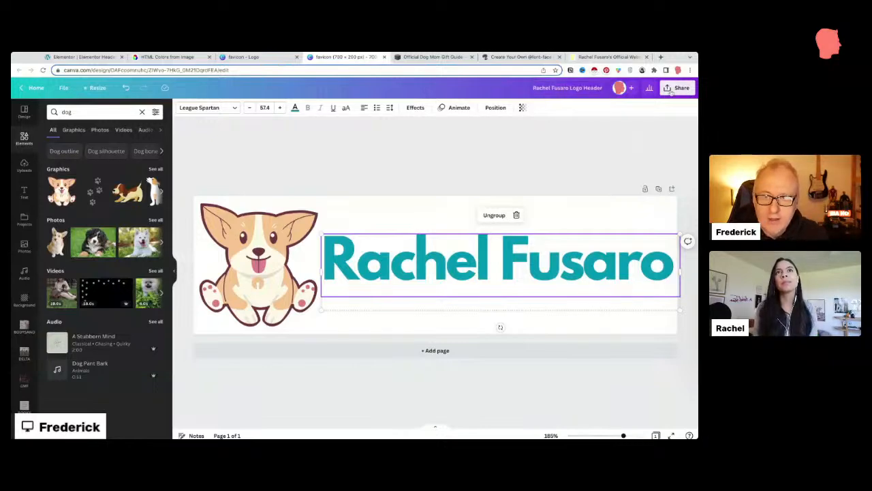
pyautogui.click(601, 267)
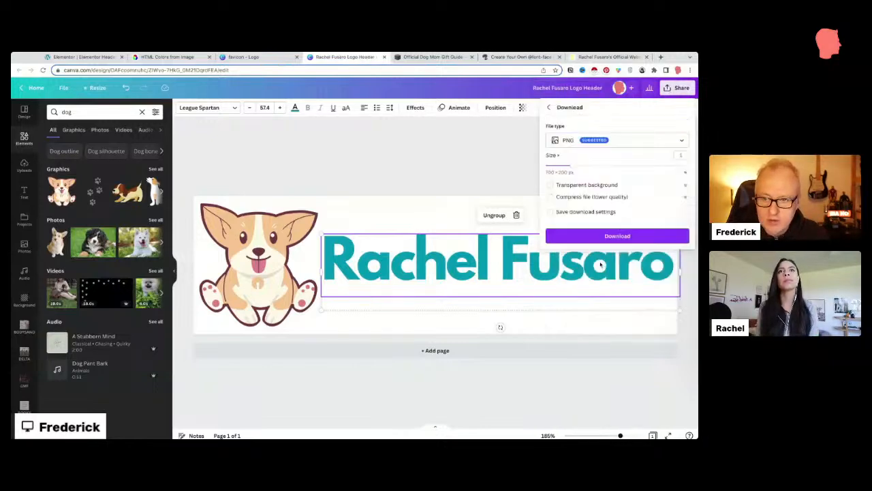
pyautogui.click(612, 243)
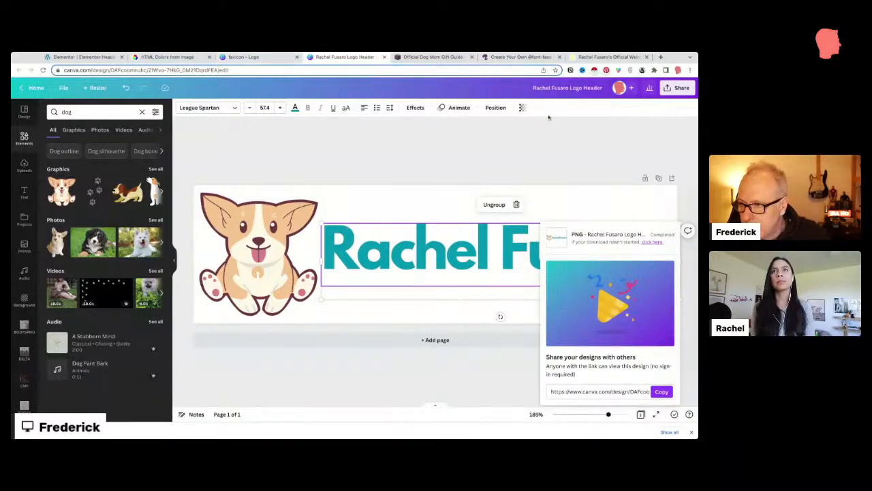
# Step: Download the PNG again with a transparent background
pyautogui.click(682, 87)
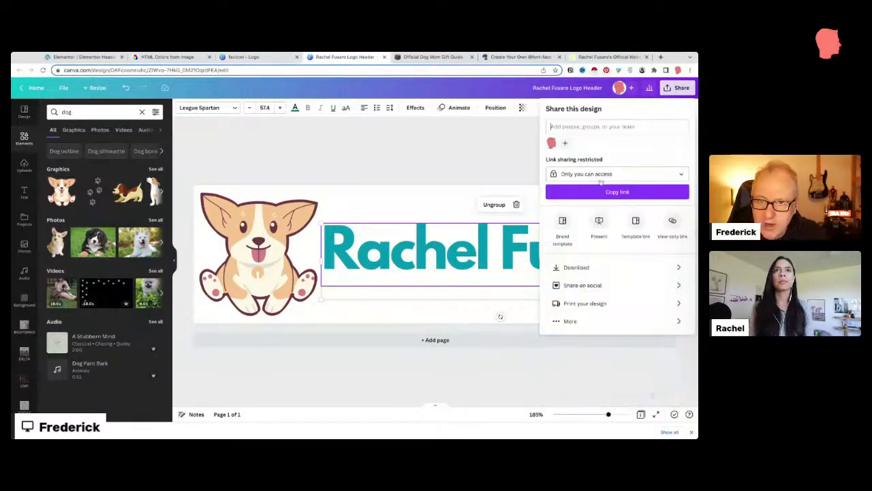
pyautogui.click(576, 267)
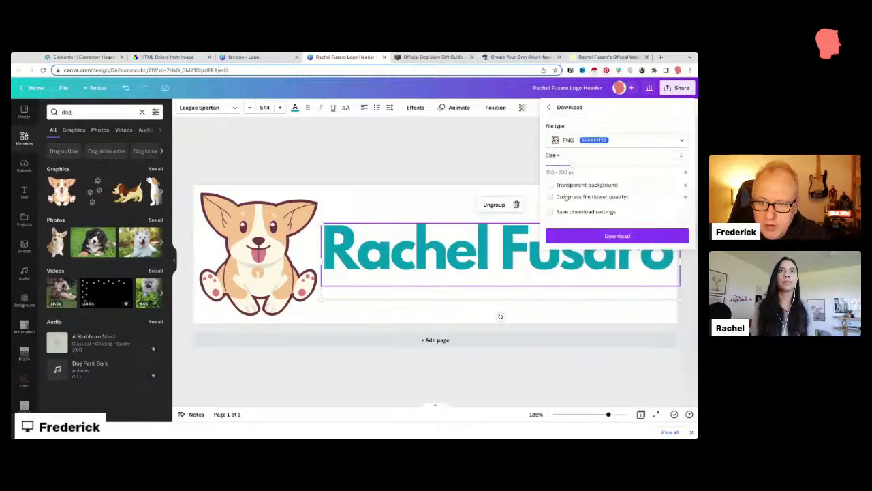
pyautogui.click(551, 185)
pyautogui.click(612, 235)
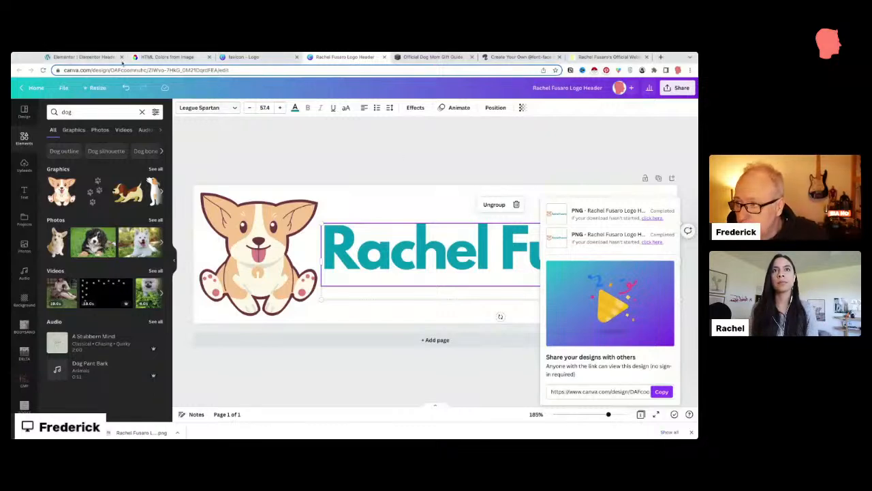
pyautogui.click(101, 57)
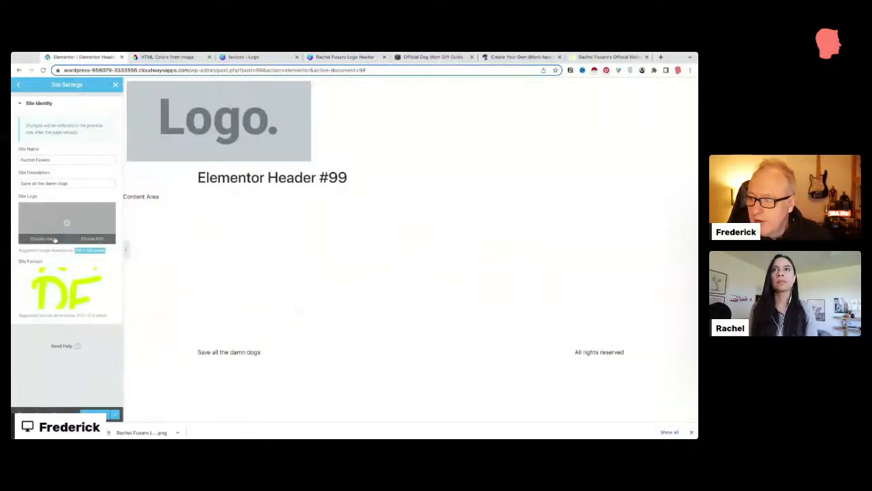
pyautogui.click(56, 240)
pyautogui.click(116, 113)
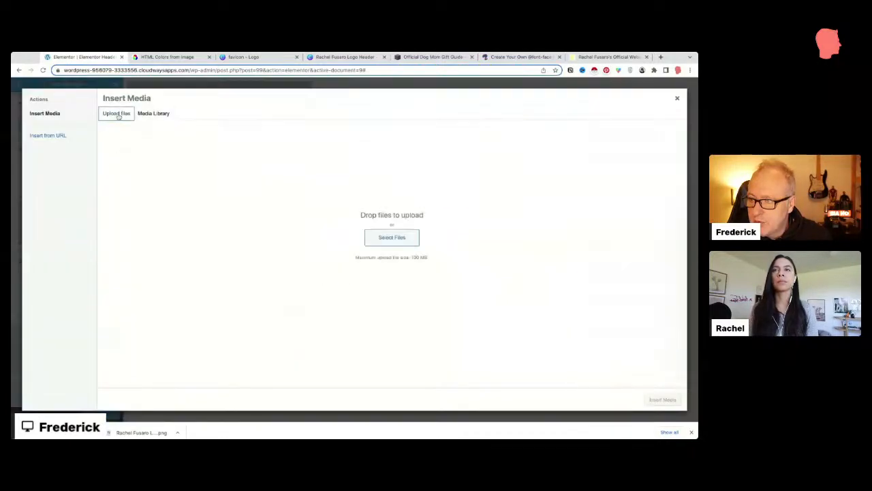
pyautogui.click(383, 237)
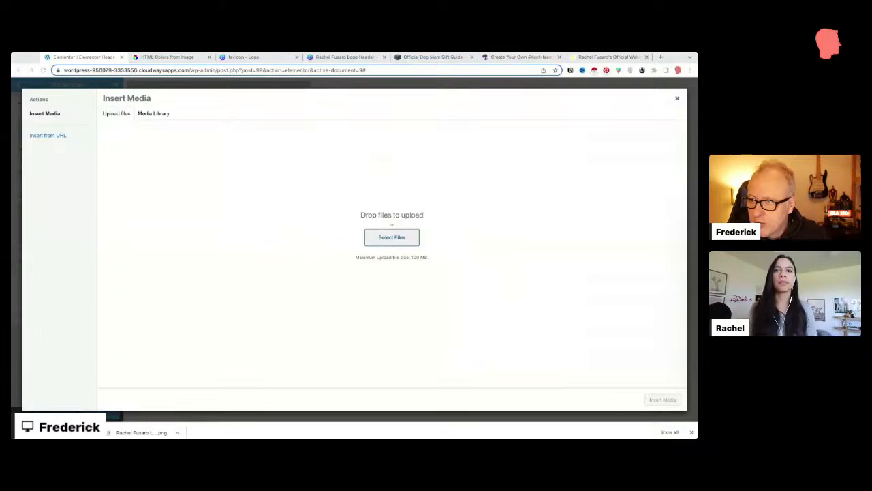
pyautogui.click(564, 206)
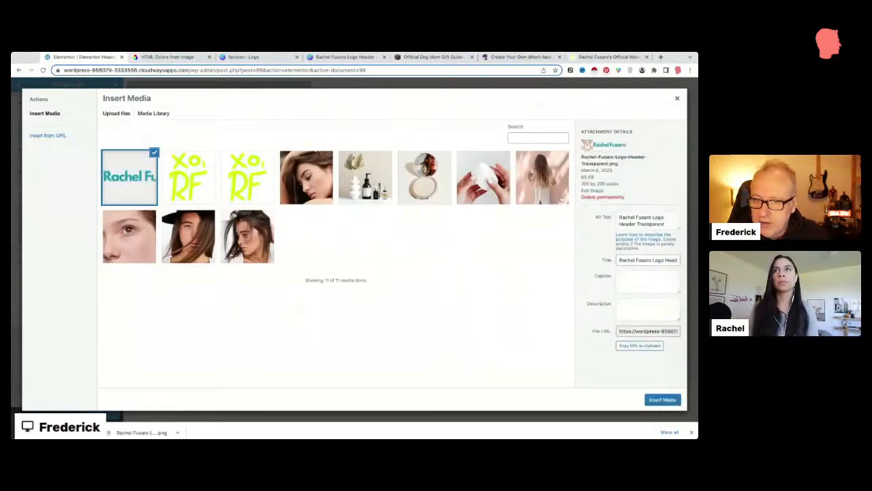
pyautogui.tripleClick(671, 226)
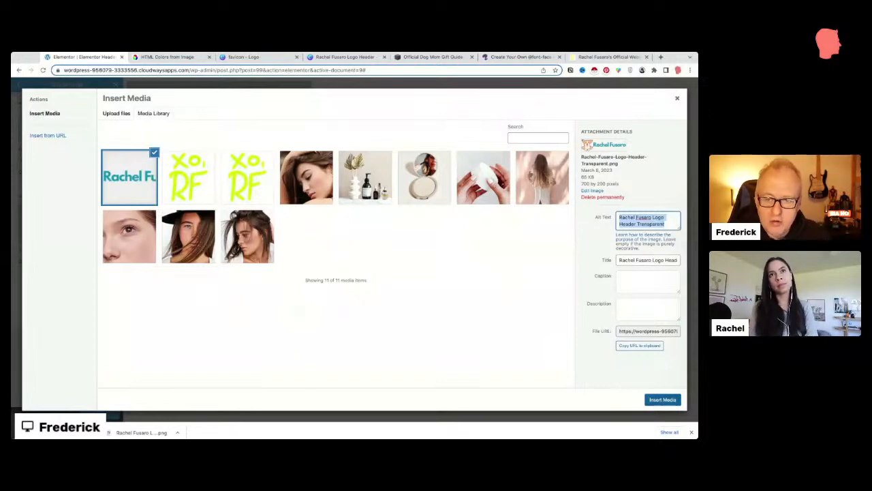
pyautogui.click(658, 399)
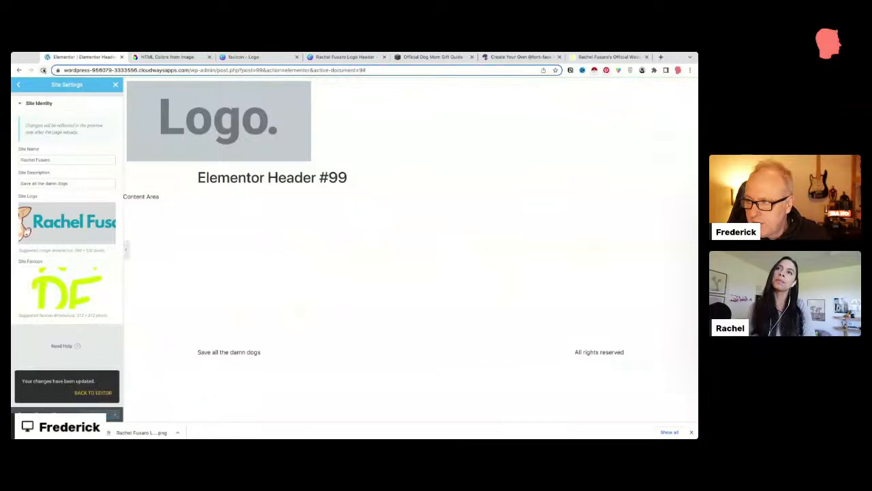
pyautogui.click(42, 70)
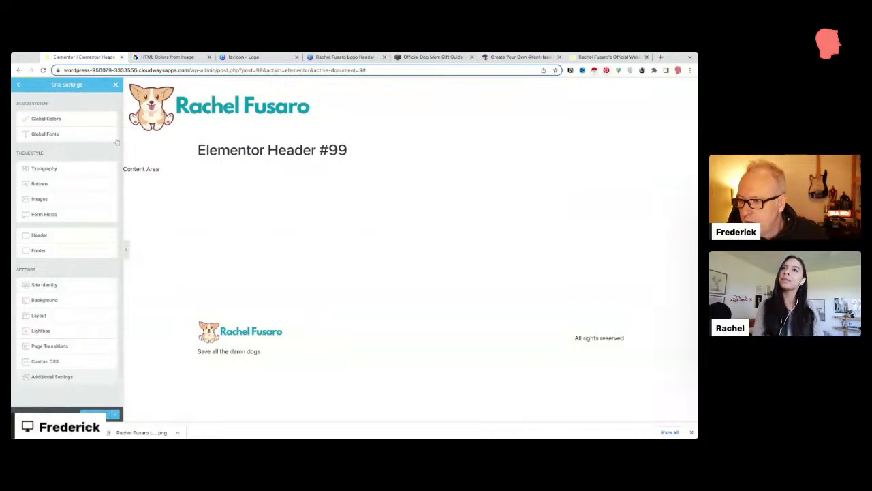
# Step: Reload the editor and close Site Settings so Header #99 shows the corgi logo again
pyautogui.click(19, 84)
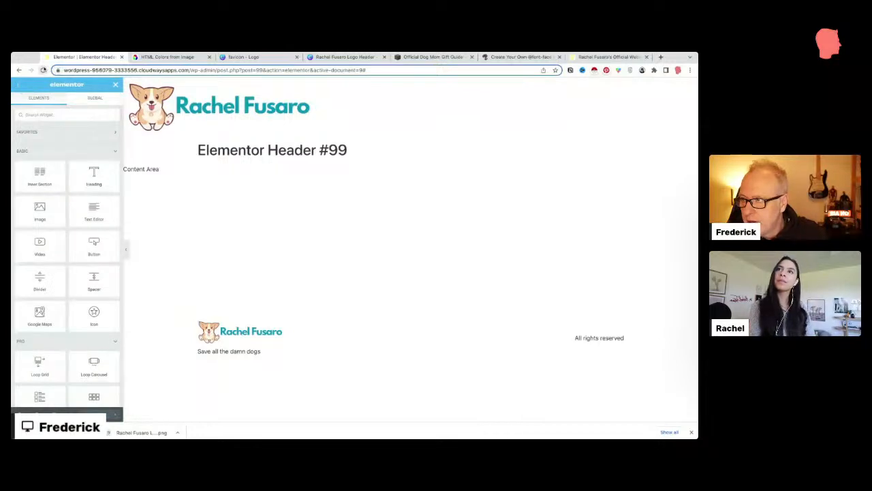
pyautogui.click(43, 71)
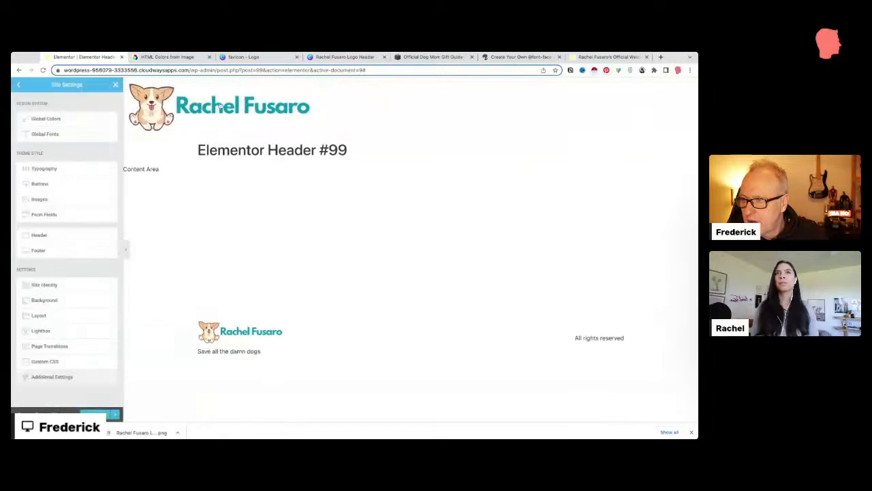
pyautogui.click(115, 84)
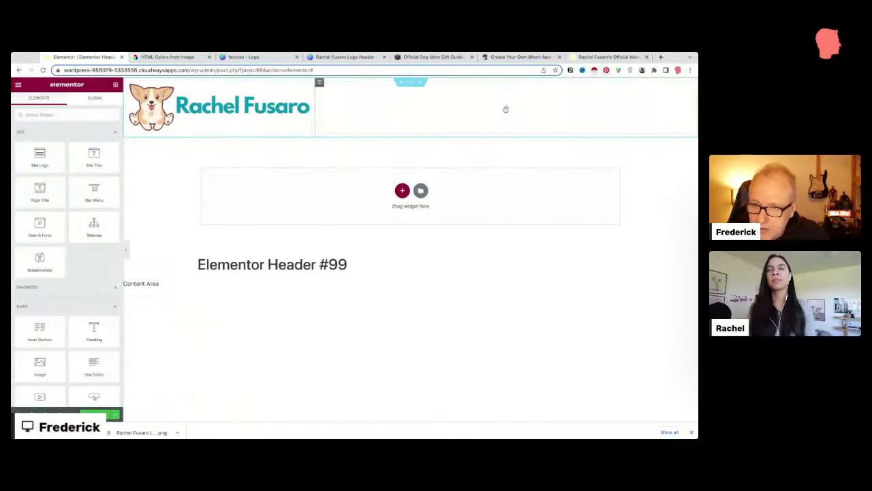
# Step: Give the header section a linked padding of 30 on all sides
pyautogui.click(410, 82)
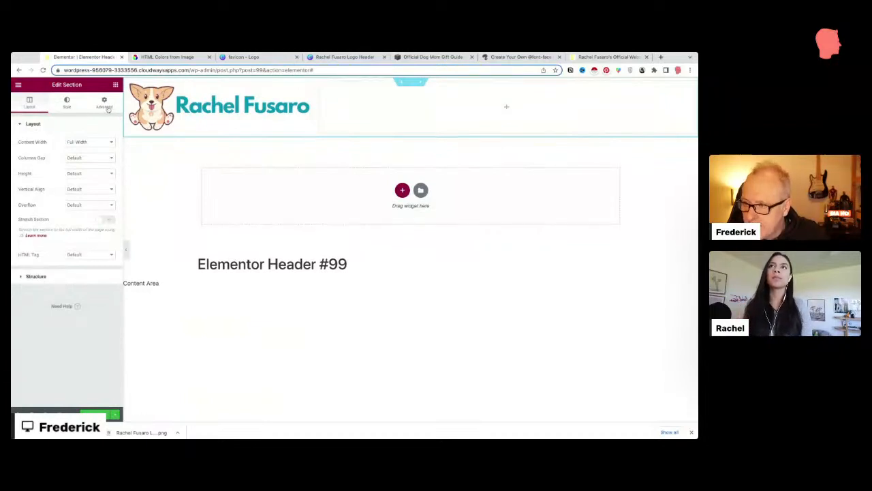
pyautogui.click(125, 249)
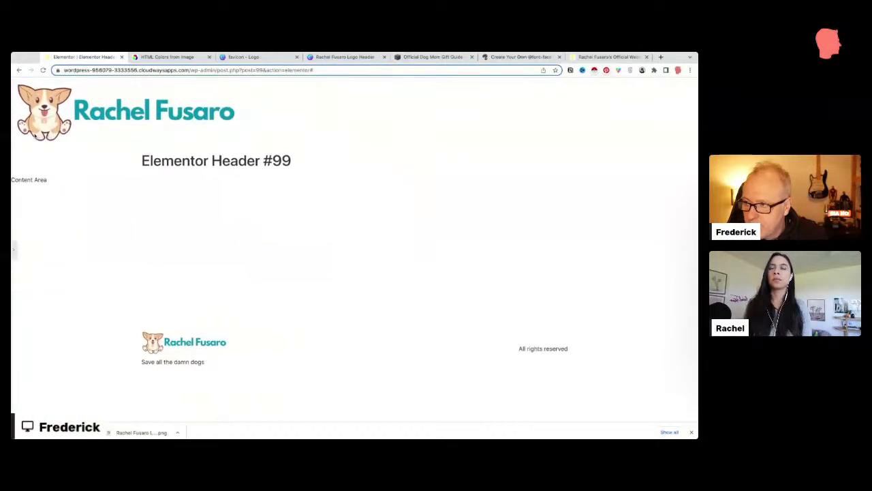
pyautogui.click(15, 248)
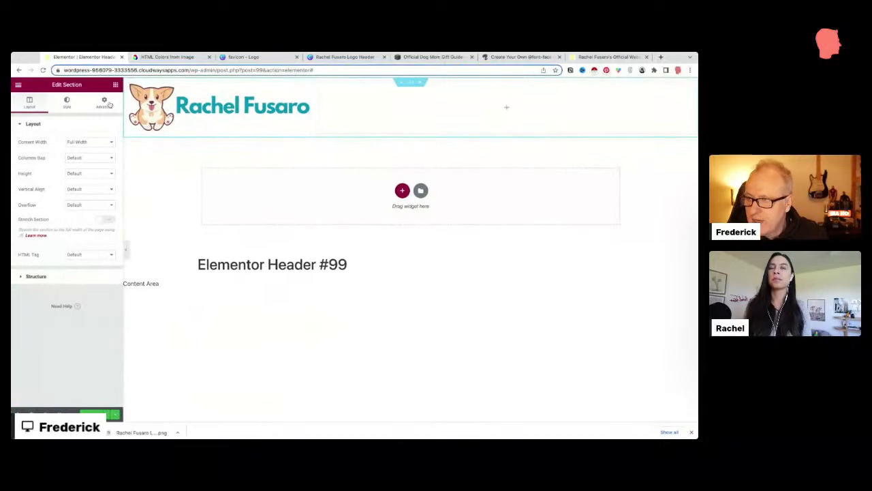
pyautogui.click(105, 103)
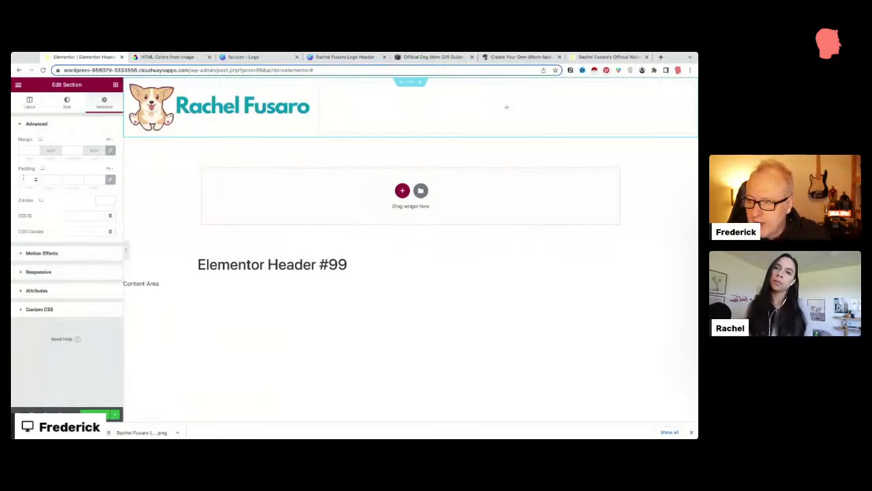
pyautogui.click(110, 180)
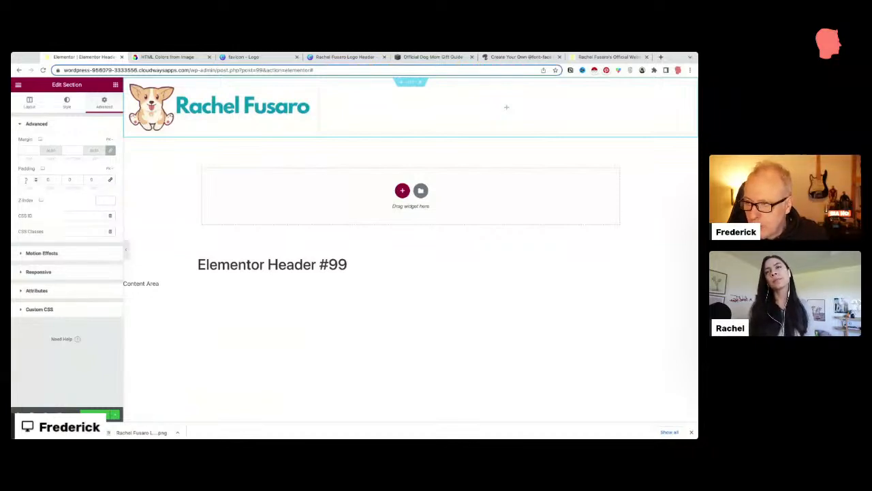
pyautogui.click(110, 180)
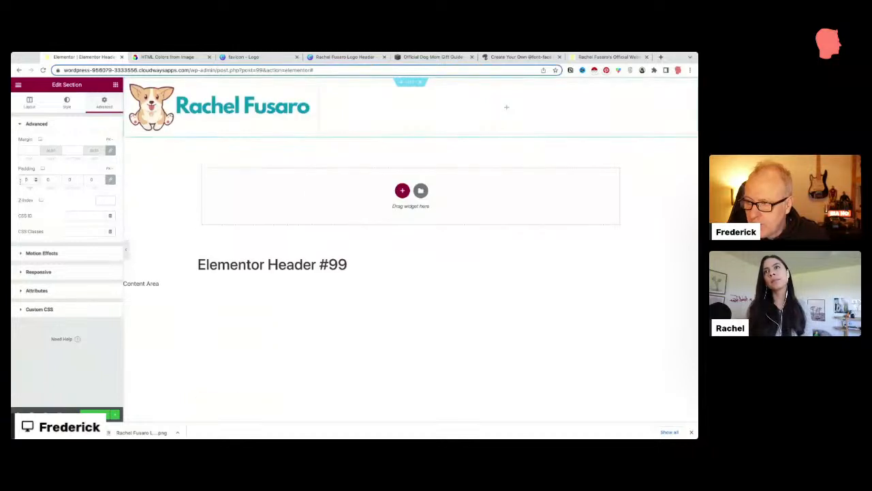
pyautogui.write('3')
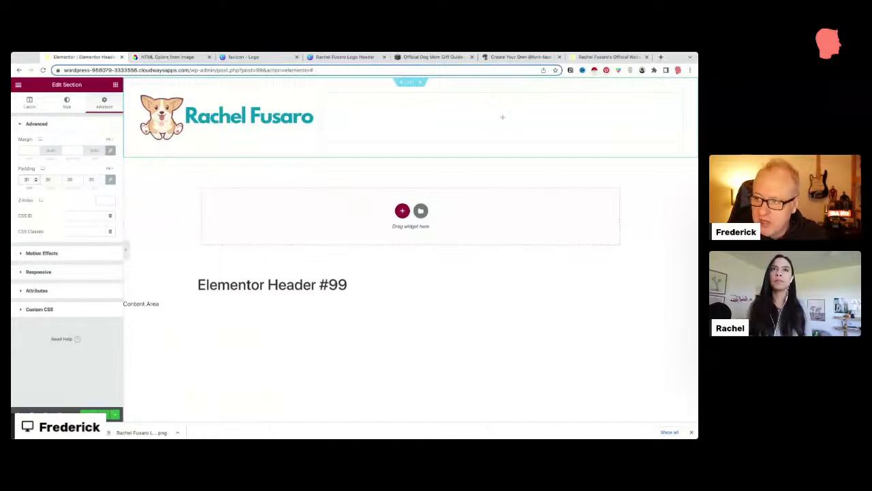
# Step: Publish the header with an Include Entire Site display condition
pyautogui.click(94, 414)
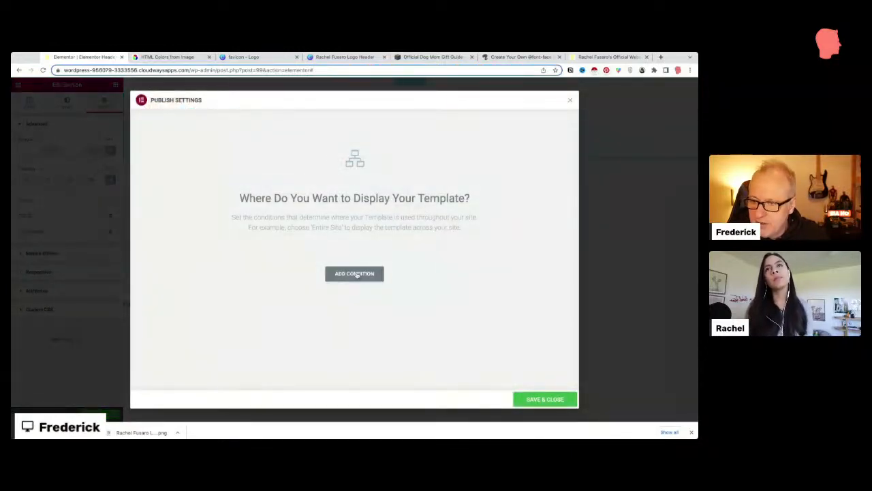
pyautogui.click(356, 274)
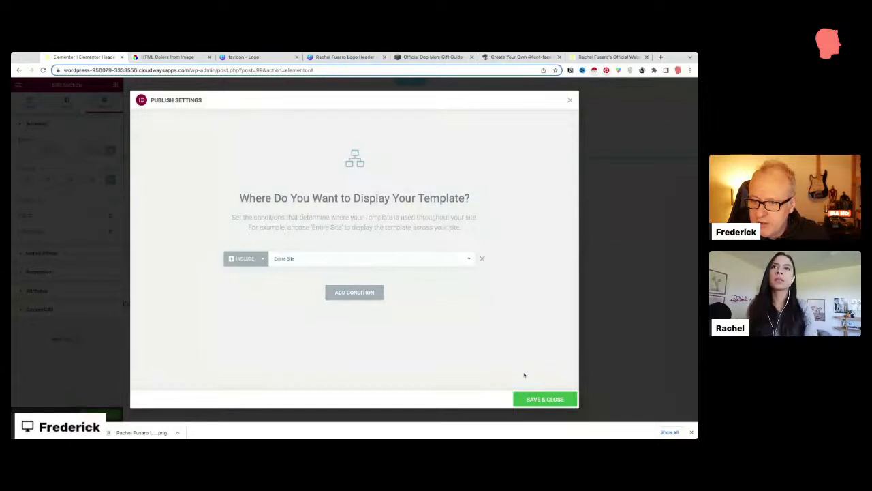
pyautogui.click(539, 404)
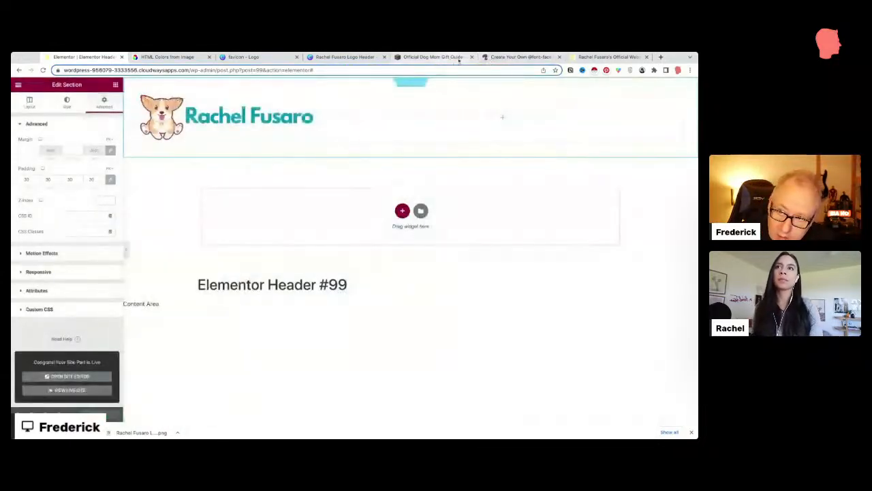
pyautogui.click(608, 56)
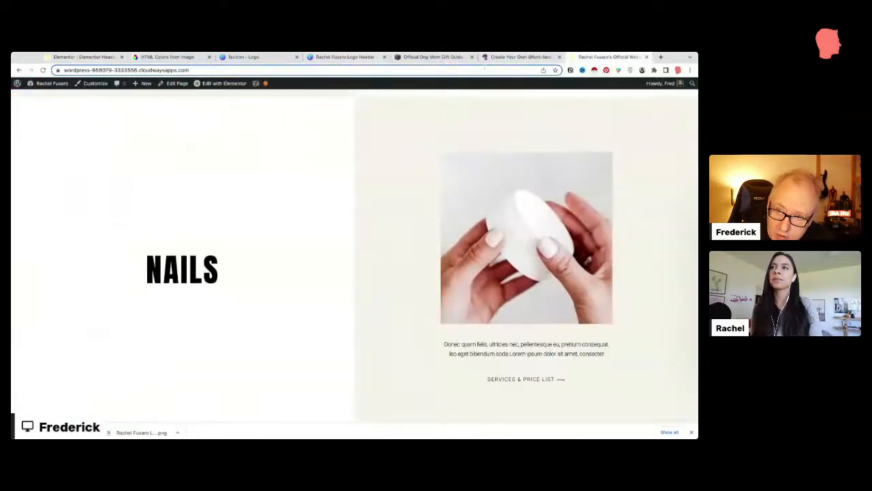
pyautogui.click(475, 69)
pyautogui.press('Return')
pyautogui.scroll(20, 436, 223)
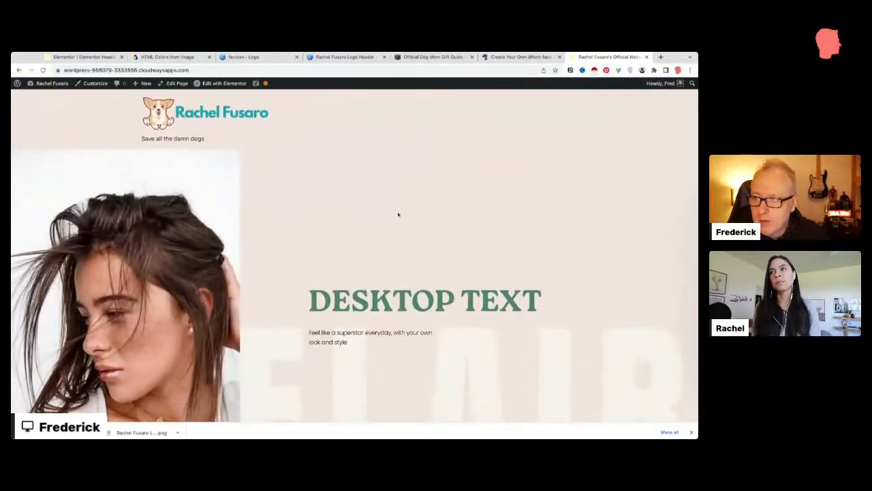
pyautogui.click(162, 70)
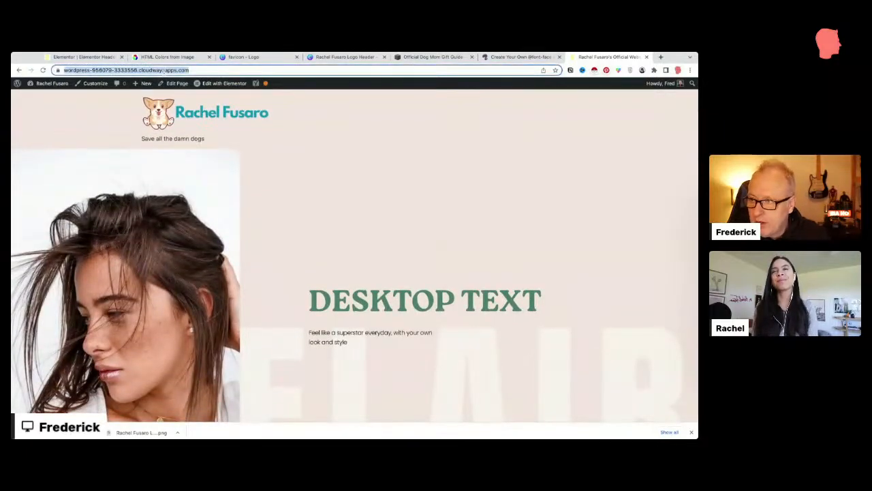
pyautogui.press('Return')
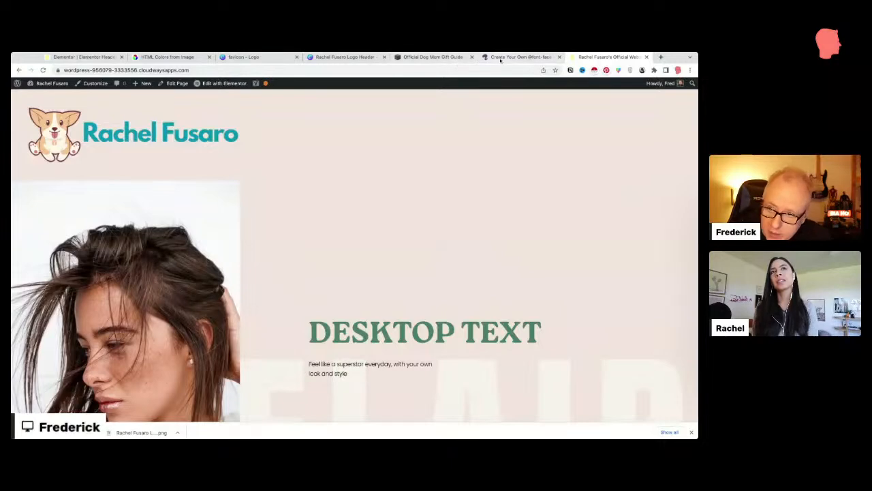
pyautogui.click(434, 57)
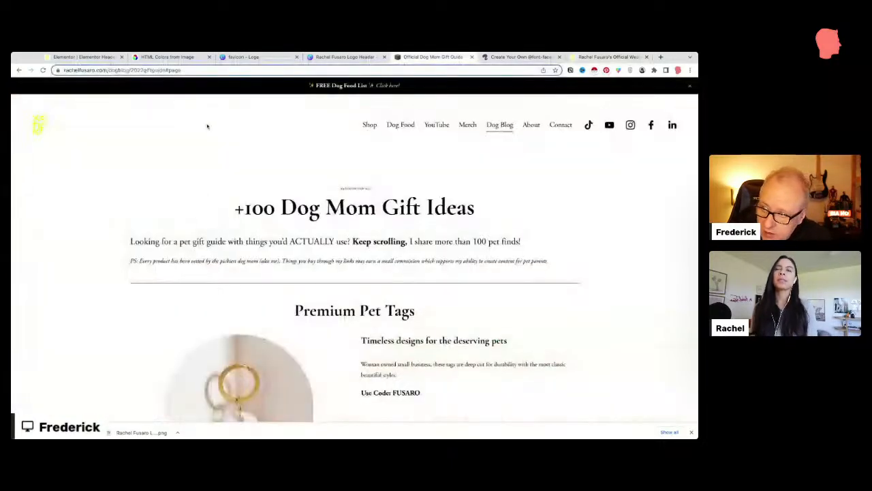
pyautogui.click(94, 58)
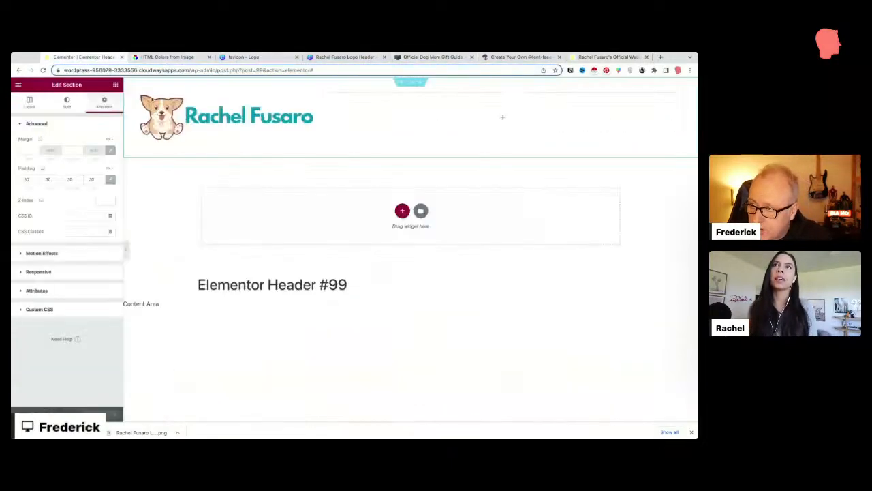
# Step: Make the corgi logo 300 px wide and align it to the left
pyautogui.click(310, 97)
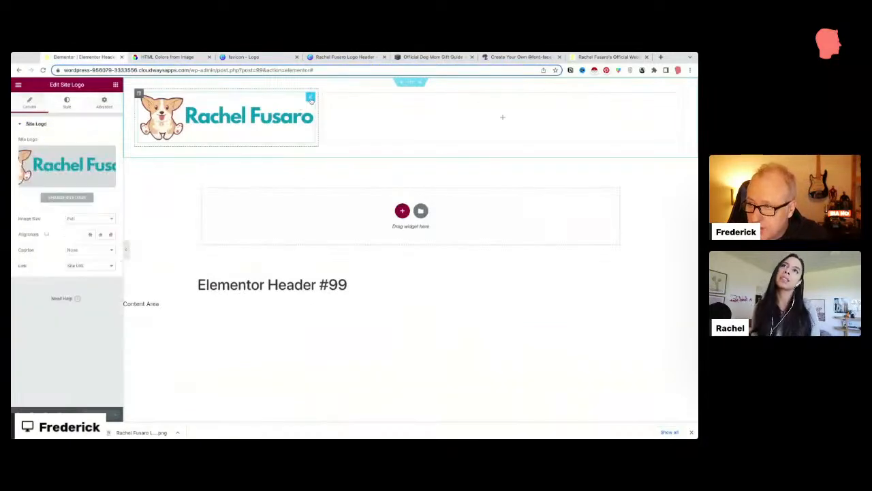
pyautogui.click(70, 105)
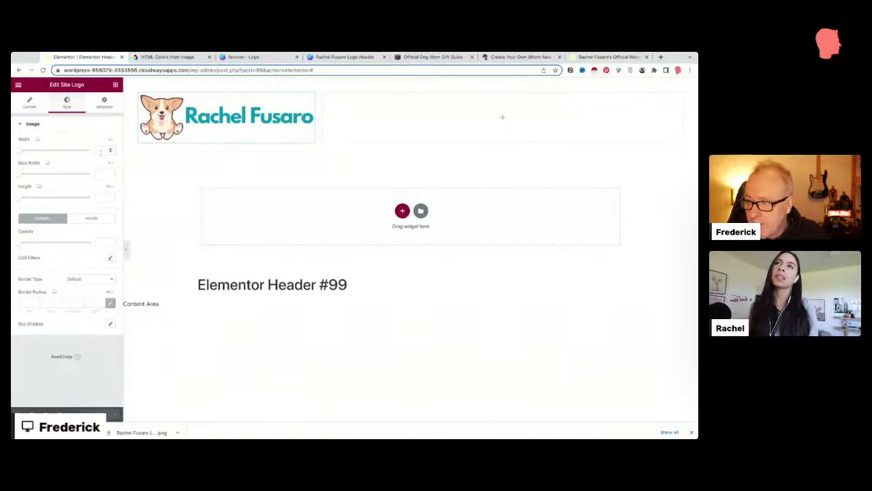
pyautogui.click(108, 141)
pyautogui.click(108, 150)
pyautogui.click(105, 149)
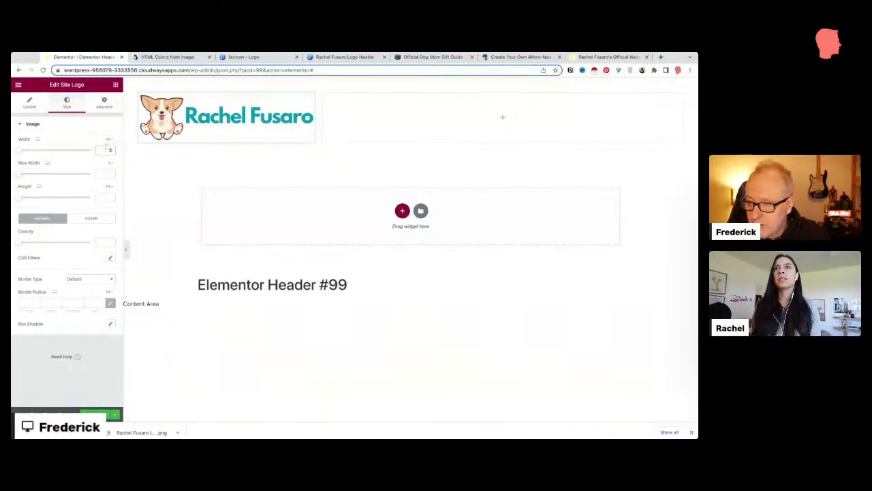
pyautogui.write('300')
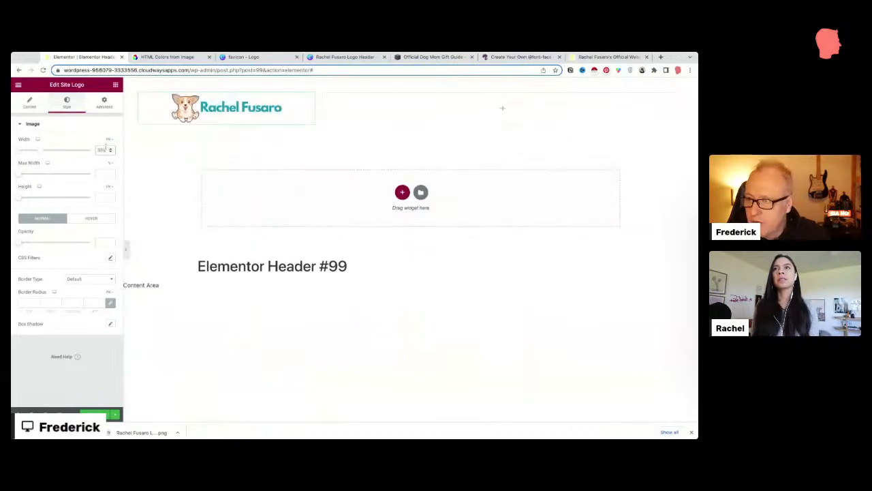
pyautogui.click(29, 102)
pyautogui.click(89, 234)
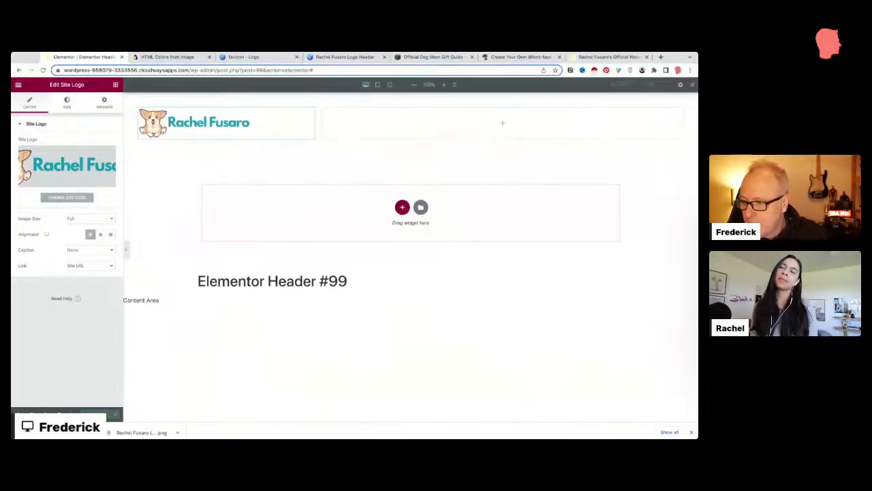
# Step: Centre the logo in the mobile layout, then return to the desktop preview
pyautogui.click(389, 85)
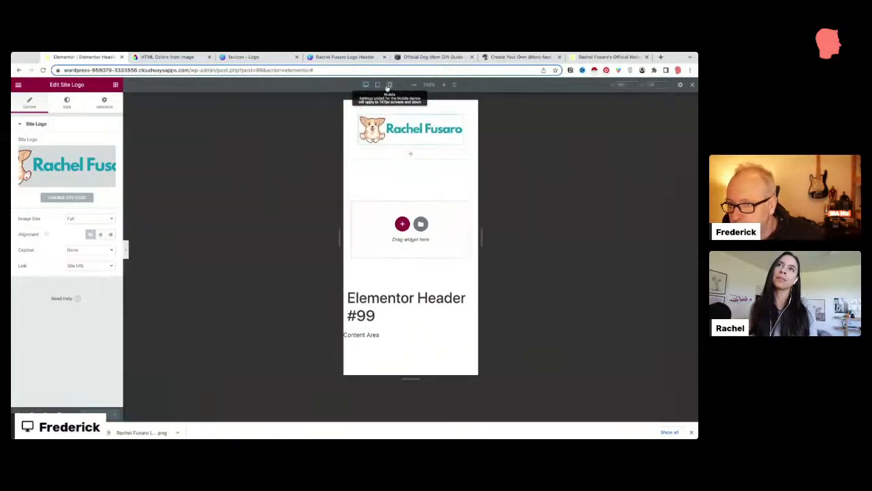
pyautogui.click(100, 234)
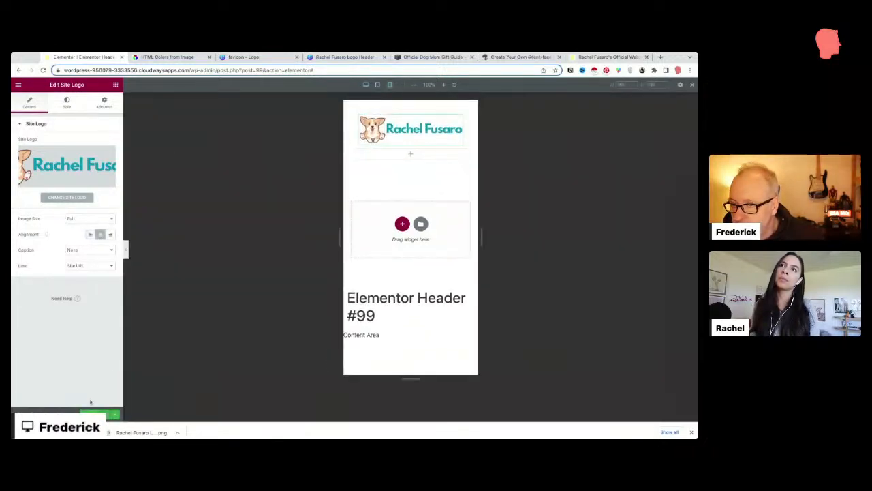
pyautogui.click(365, 85)
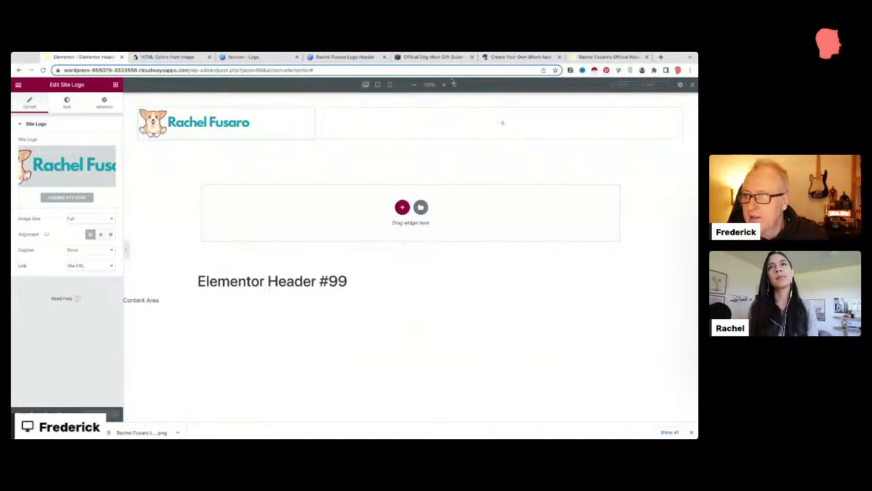
# Step: Compare the header with the reference gift guide site, then bring up the live site
pyautogui.click(455, 58)
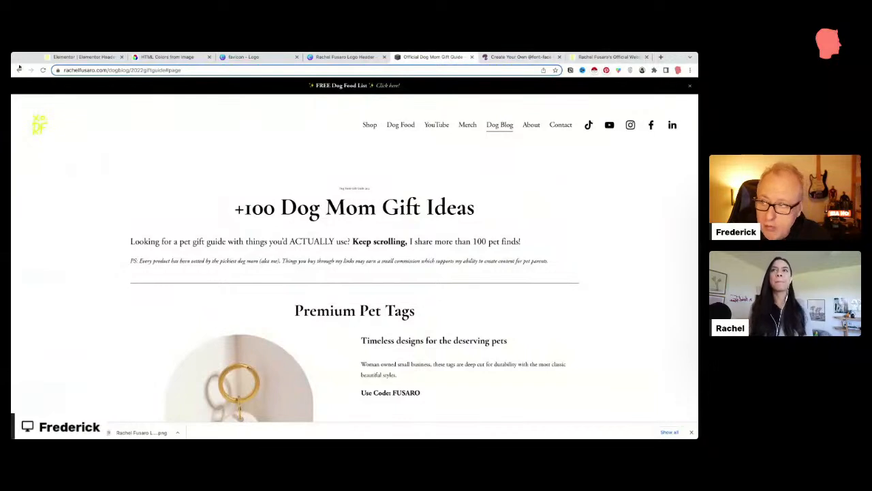
pyautogui.click(60, 57)
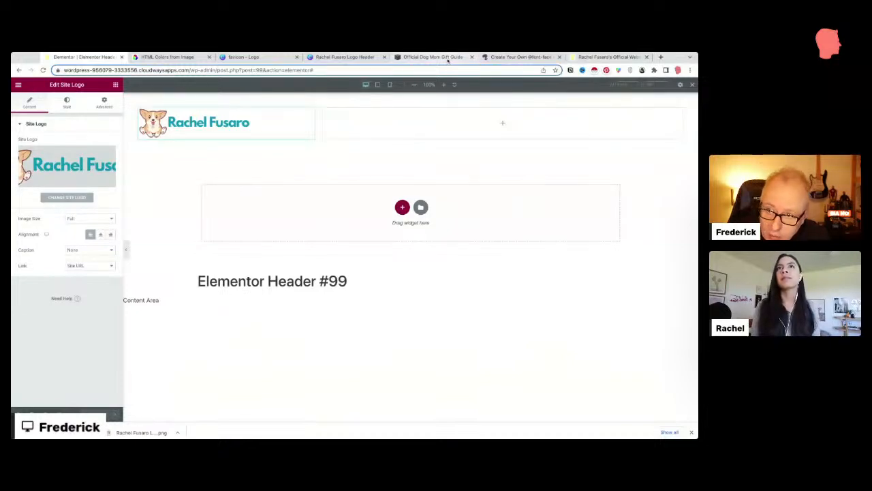
pyautogui.click(603, 58)
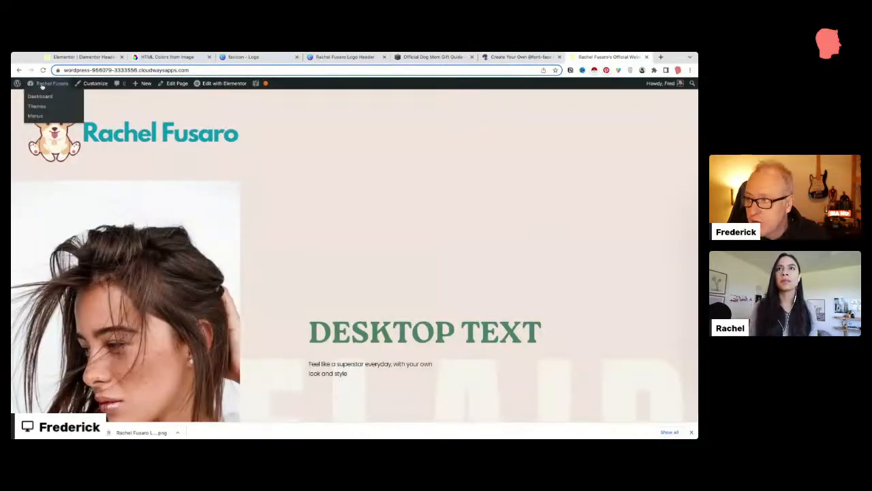
# Step: Create a new menu named 'Top Menu' assigned to the Header display location
pyautogui.moveTo(36, 87)
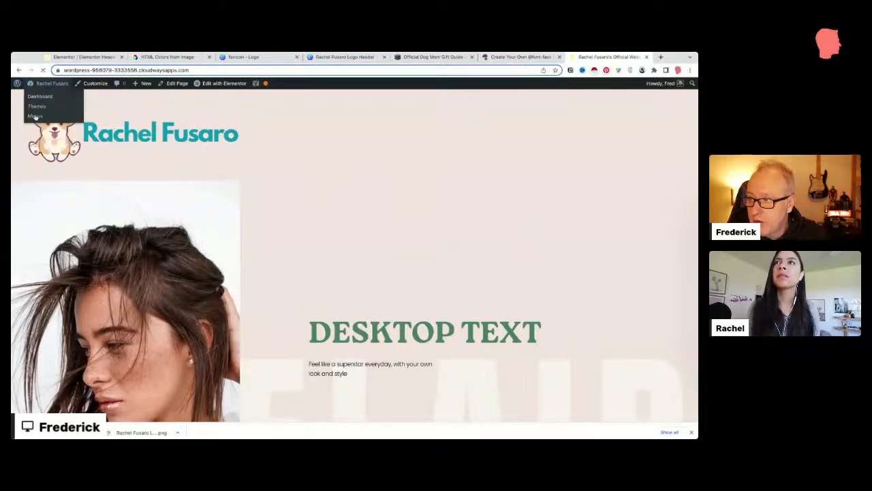
pyautogui.click(35, 116)
pyautogui.click(252, 187)
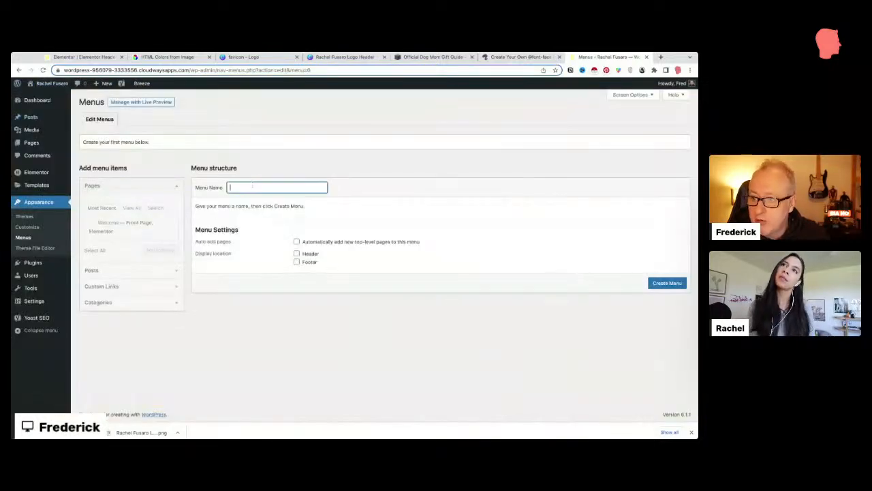
pyautogui.write('TopiM')
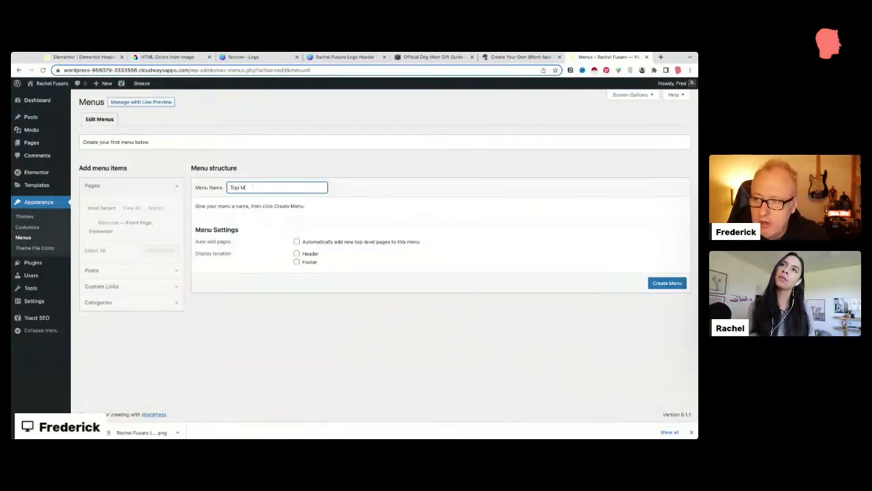
pyautogui.write('enu')
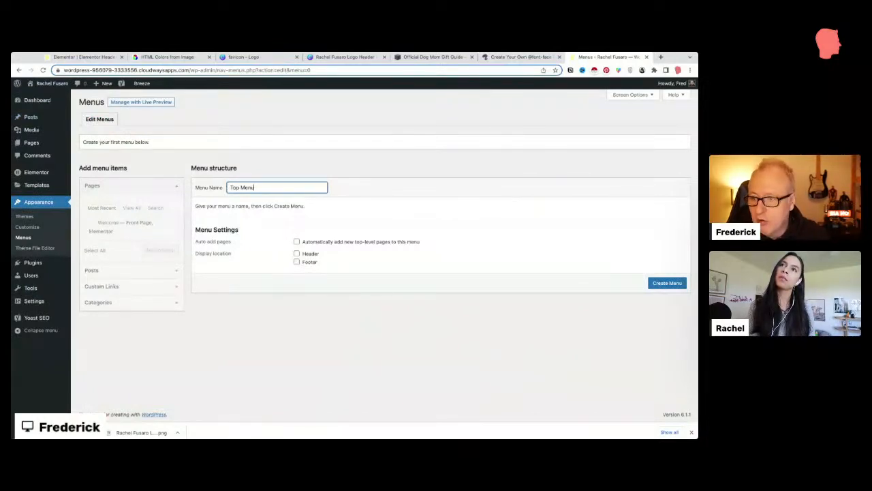
pyautogui.click(296, 252)
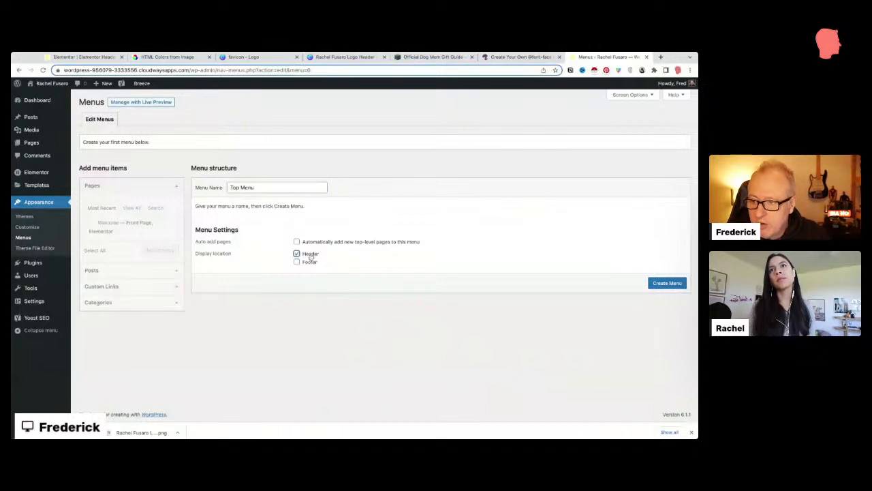
pyautogui.click(660, 282)
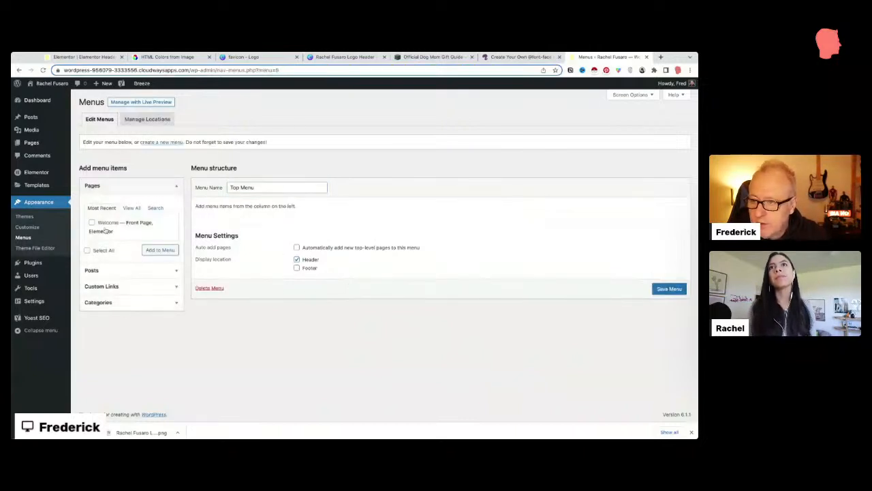
# Step: Add a 'Legacy Site' custom link pointing to the reference site's home address
pyautogui.click(111, 286)
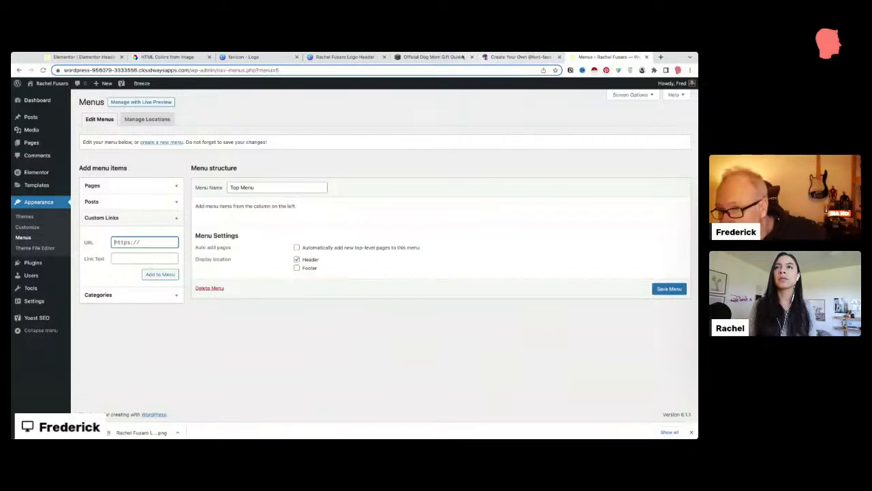
pyautogui.click(433, 56)
pyautogui.click(334, 71)
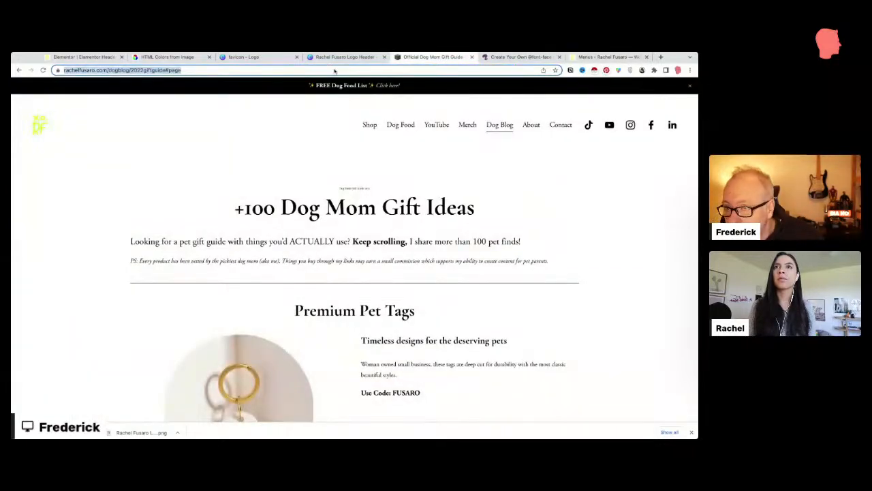
pyautogui.click(95, 69)
pyautogui.moveTo(139, 70); pyautogui.dragTo(103, 67)
pyautogui.hotkey('ctrl', 'c')
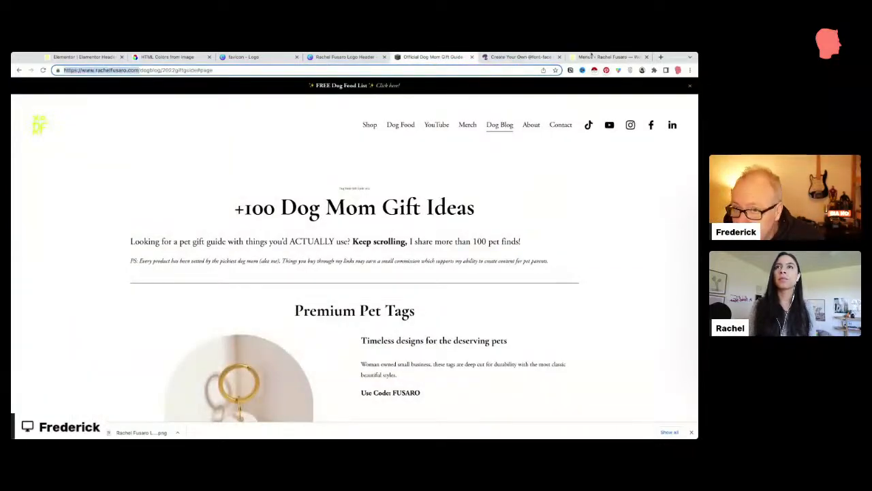
pyautogui.click(591, 56)
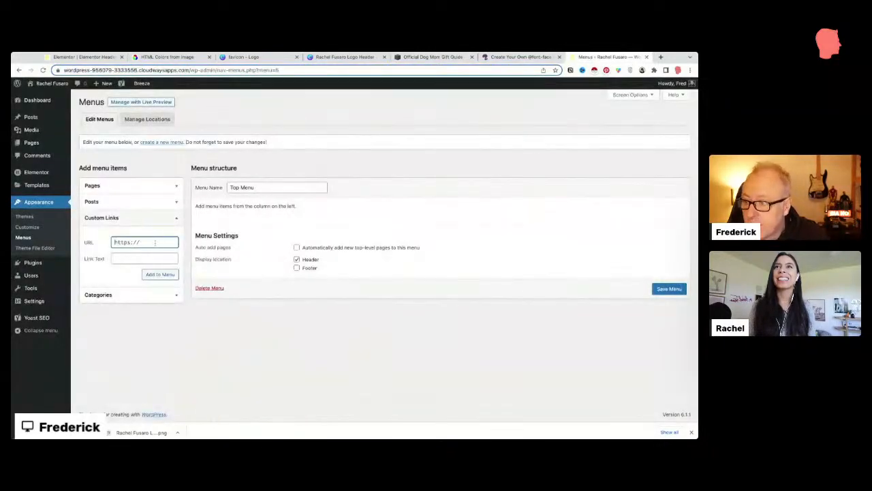
pyautogui.hotkey('ctrl', 'v')
pyautogui.click(171, 256)
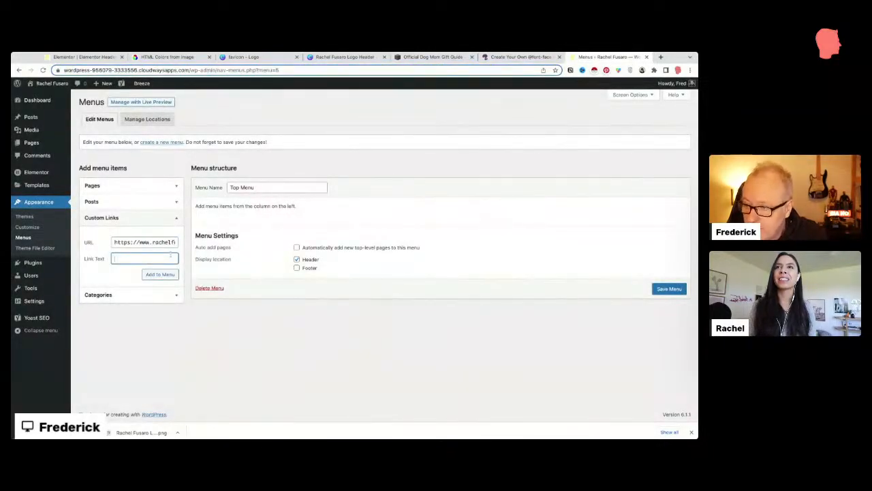
pyautogui.write('egacy')
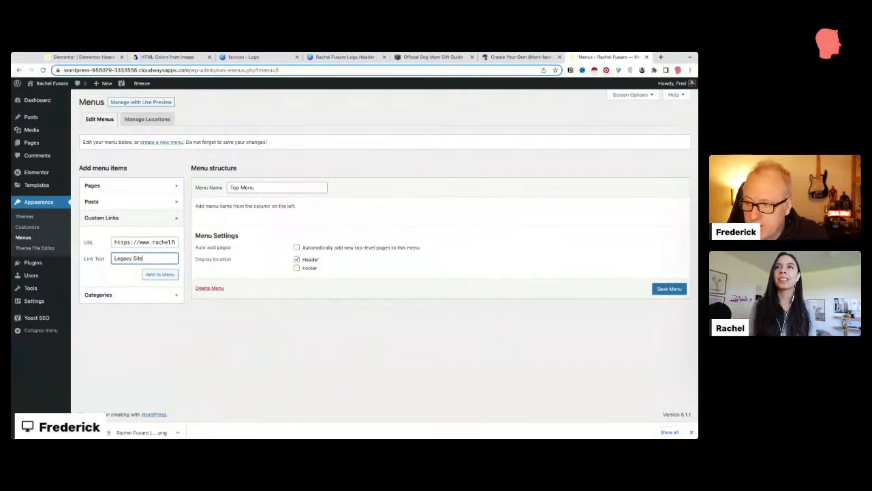
pyautogui.write(' Site')
pyautogui.click(159, 274)
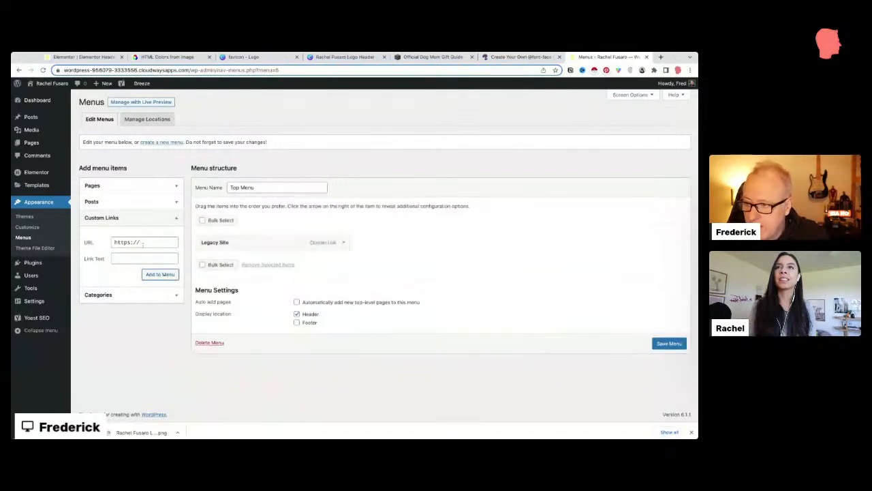
pyautogui.click(142, 243)
pyautogui.write('https://')
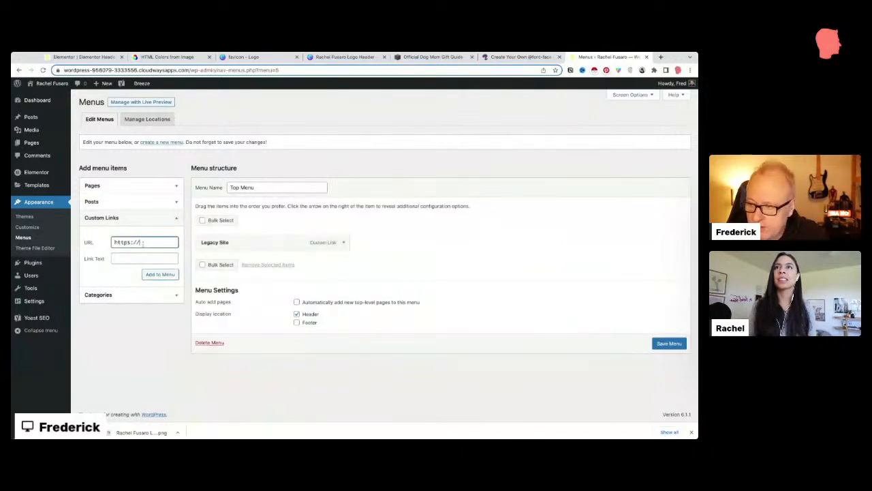
pyautogui.write('collmefred.co')
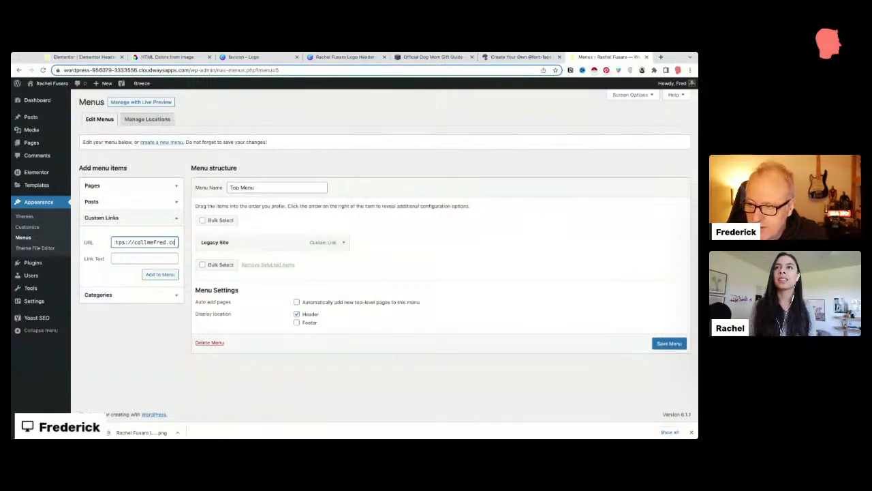
pyautogui.write('m')
pyautogui.press('Tab')
pyautogui.write('CMF')
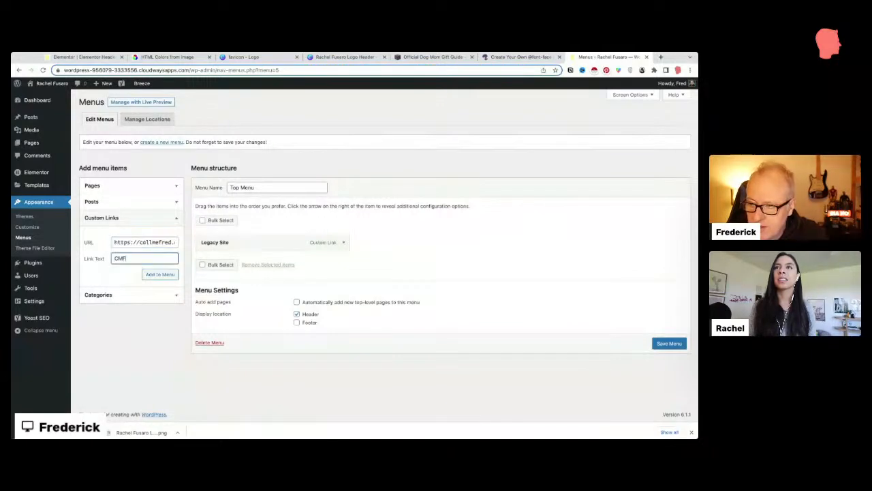
pyautogui.click(157, 274)
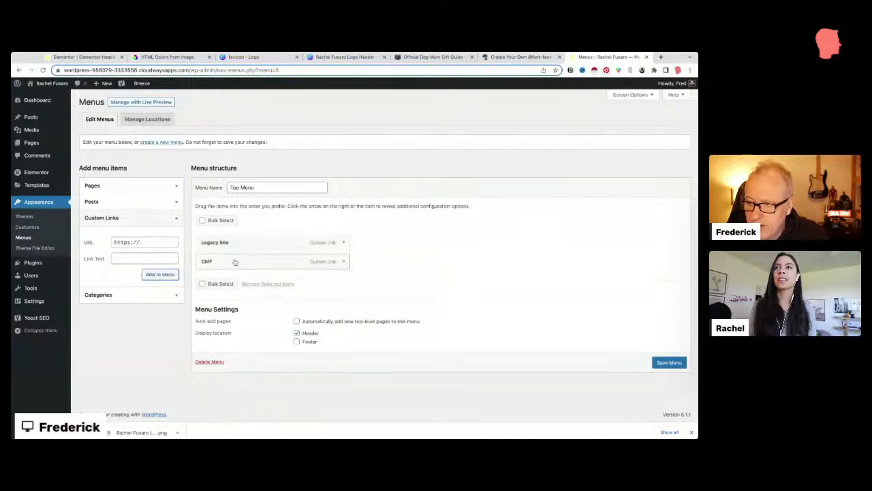
pyautogui.moveTo(235, 262)
pyautogui.mouseDown()
pyautogui.moveTo(235, 238)
pyautogui.moveTo(238, 261)
pyautogui.mouseUp()
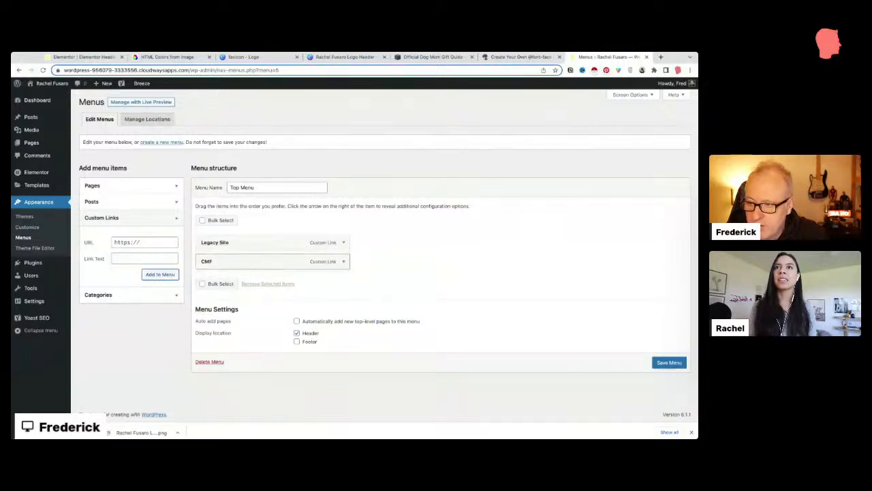
pyautogui.click(147, 244)
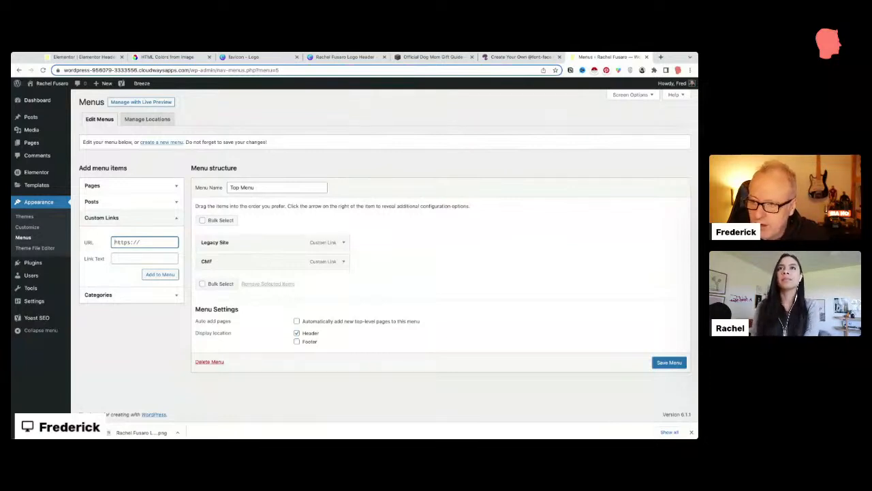
# Step: Add an 'Our Friends' custom link with '#' as its URL
pyautogui.write('#')
pyautogui.press('BackSpace')
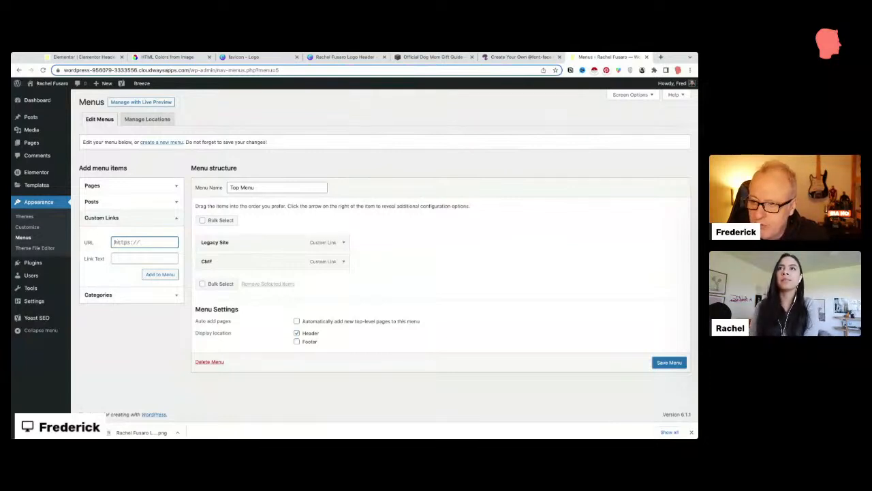
pyautogui.write('https://')
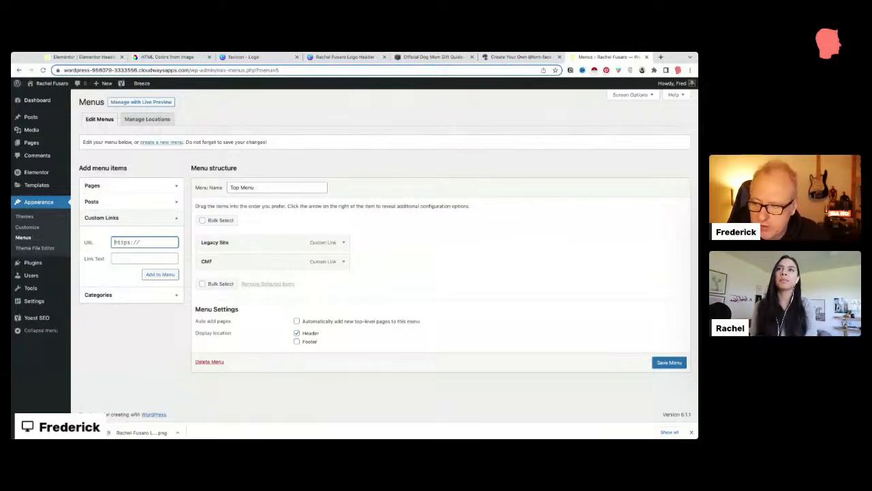
pyautogui.write('#')
pyautogui.press('BackSpace')
pyautogui.write('#')
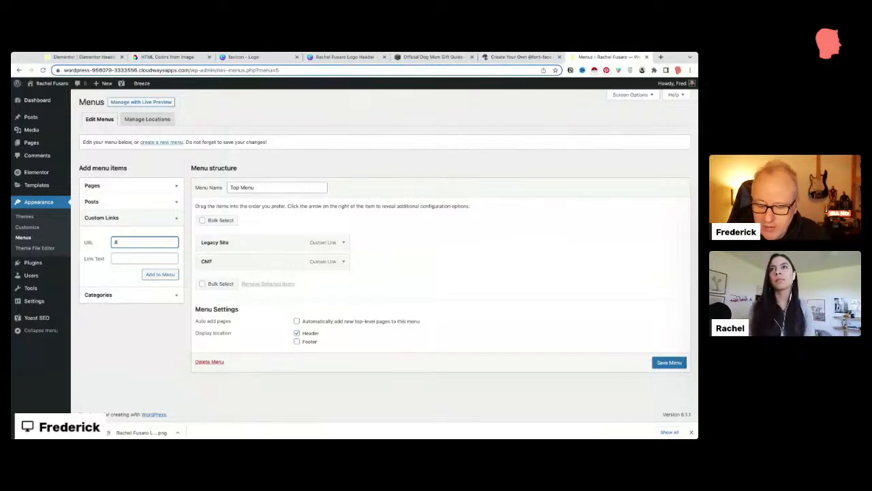
pyautogui.press('Tab')
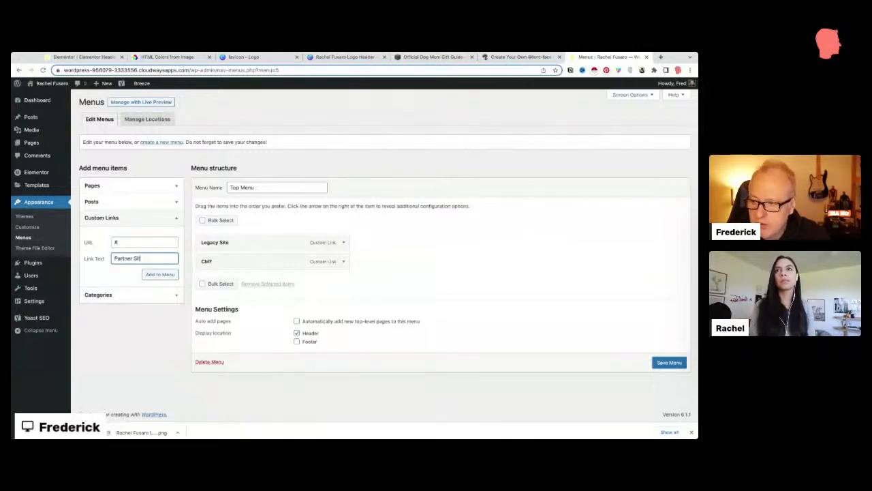
pyautogui.press('BackSpace')
pyautogui.press('BackSpace')
pyautogui.press('BackSpace')
pyautogui.hotkey('ctrl', 'a')
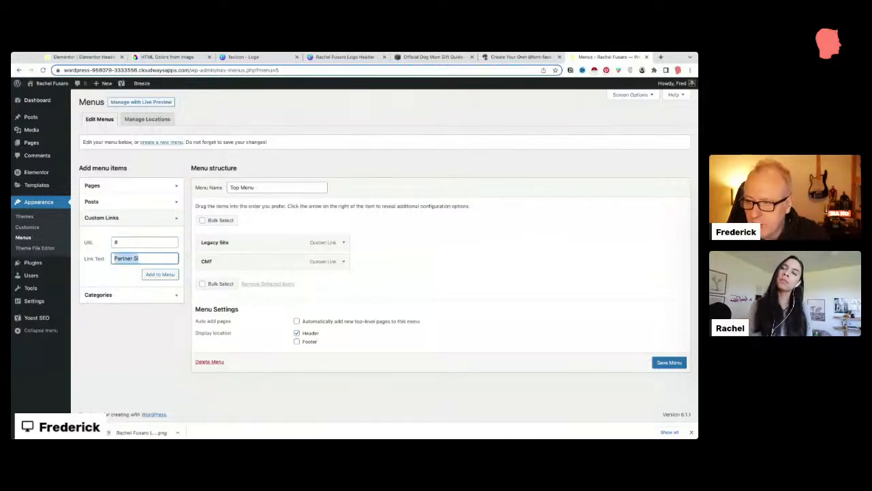
pyautogui.write('Our Friends')
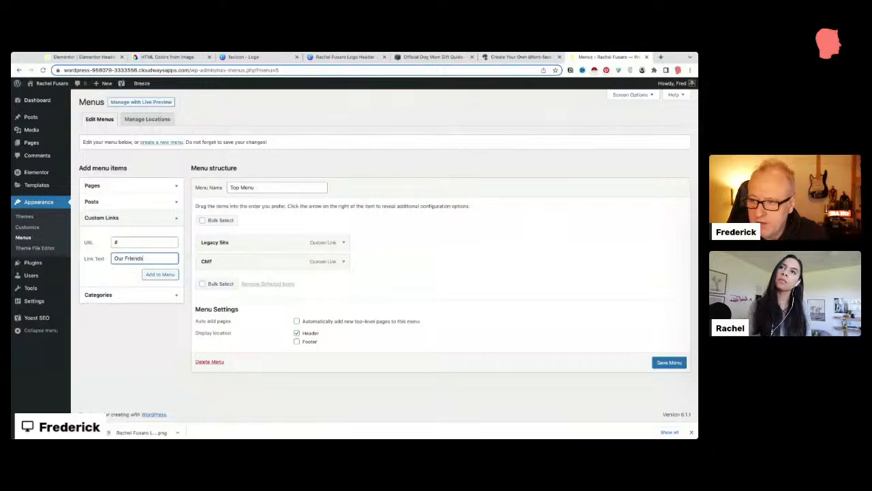
pyautogui.click(160, 274)
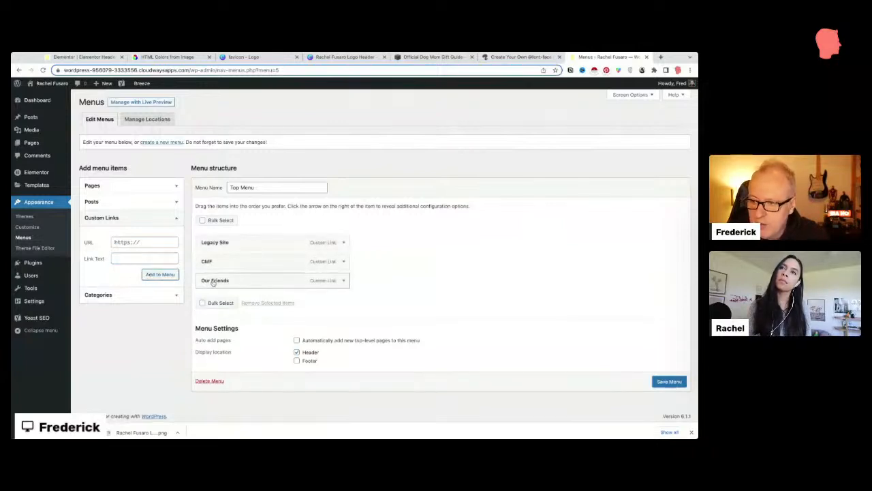
# Step: Nest CMF and Legacy Site under Our Friends and save Top Menu
pyautogui.moveTo(213, 283); pyautogui.dragTo(232, 261)
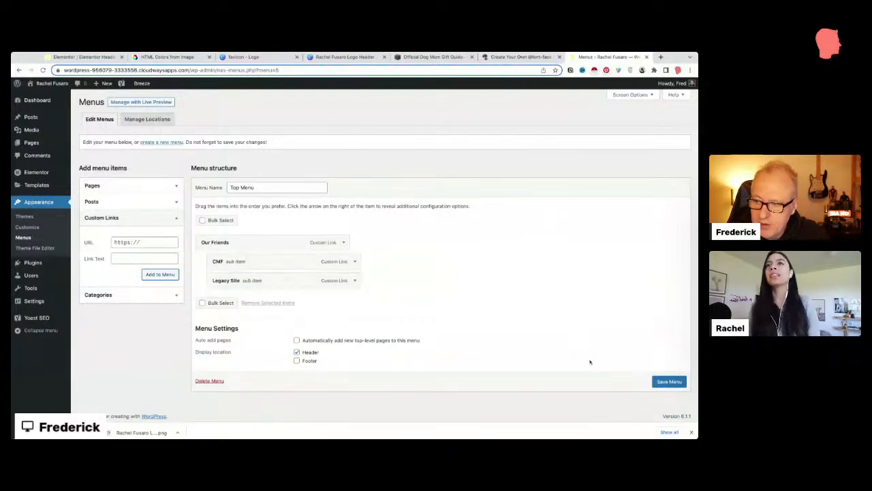
pyautogui.click(690, 432)
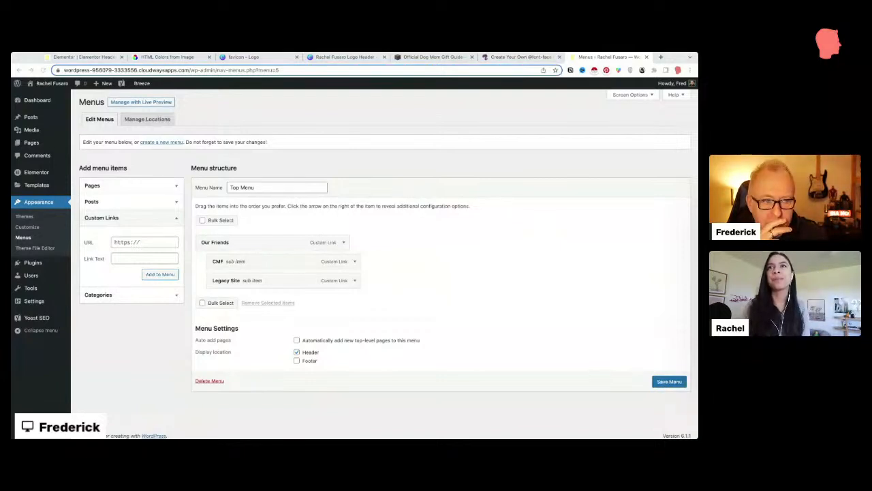
pyautogui.click(678, 381)
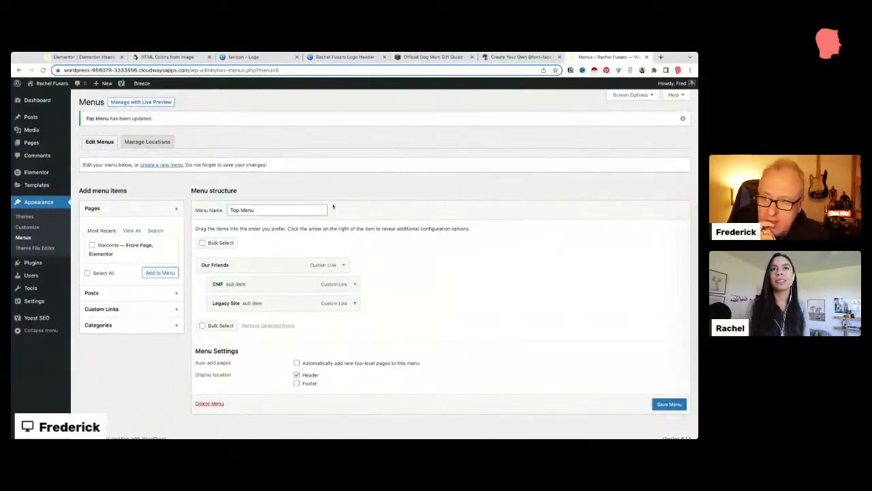
# Step: Reload the editor and place a right-aligned Top Menu nav widget in the header's right column
pyautogui.moveTo(50, 88)
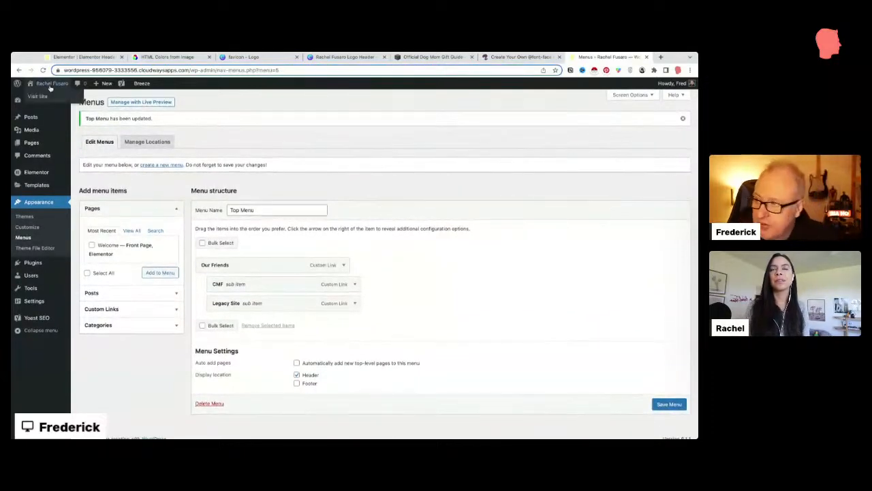
pyautogui.click(55, 58)
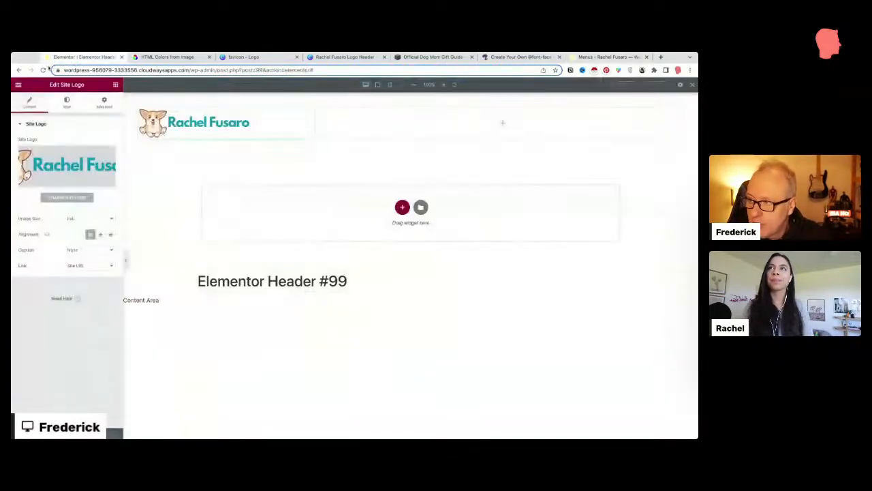
pyautogui.click(43, 71)
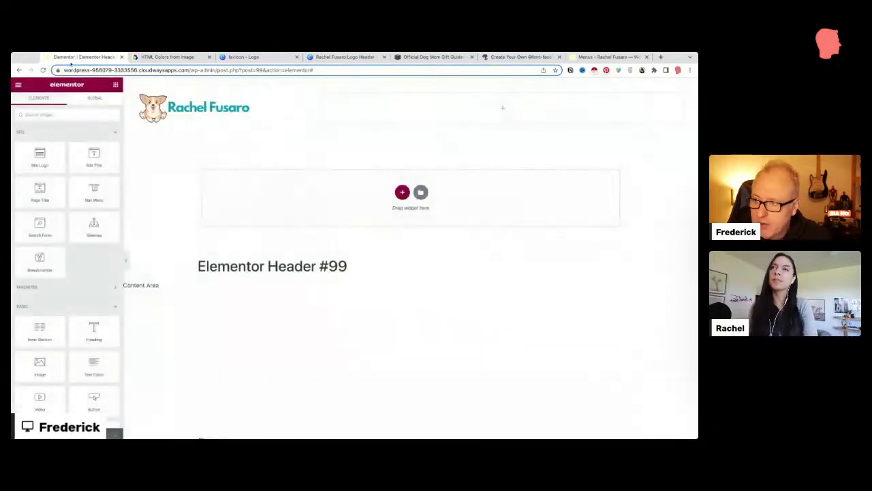
pyautogui.moveTo(81, 191); pyautogui.dragTo(439, 105)
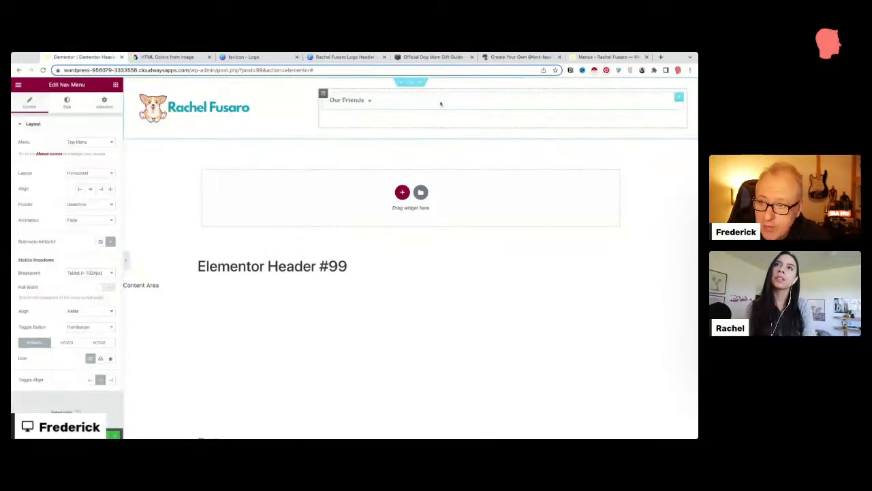
pyautogui.moveTo(362, 100)
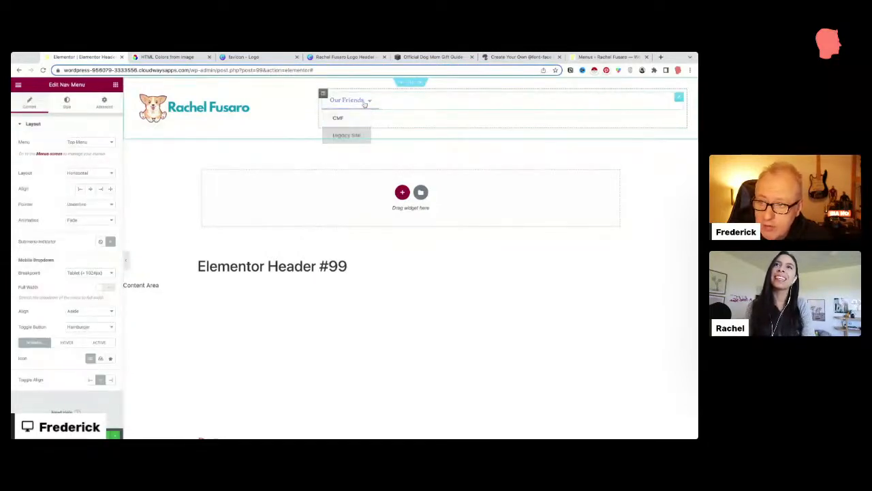
pyautogui.click(100, 188)
pyautogui.moveTo(651, 101)
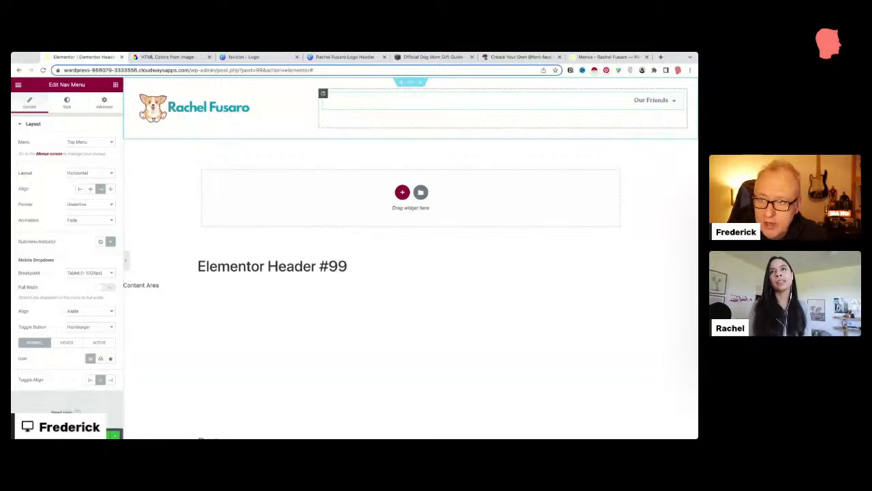
pyautogui.rightClick(323, 93)
pyautogui.click(335, 98)
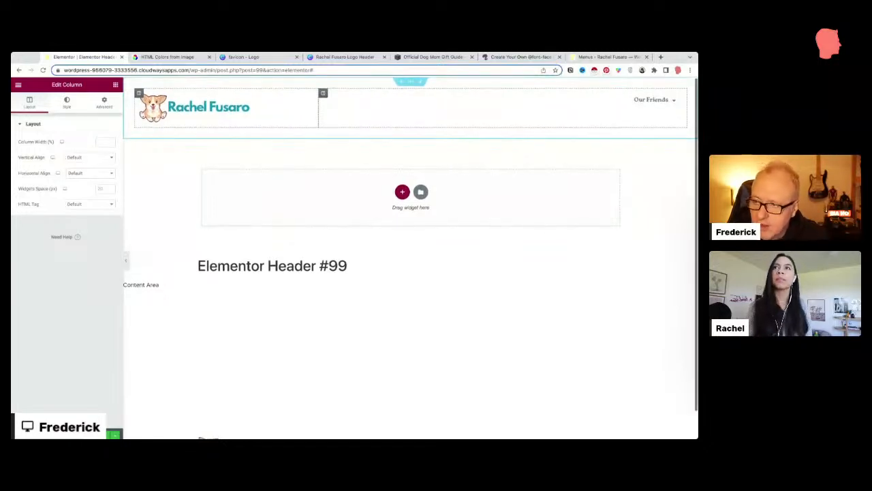
# Step: Narrow the logo column to about 27% and add an empty ~20% column right of the menu
pyautogui.moveTo(318, 107); pyautogui.dragTo(267, 108)
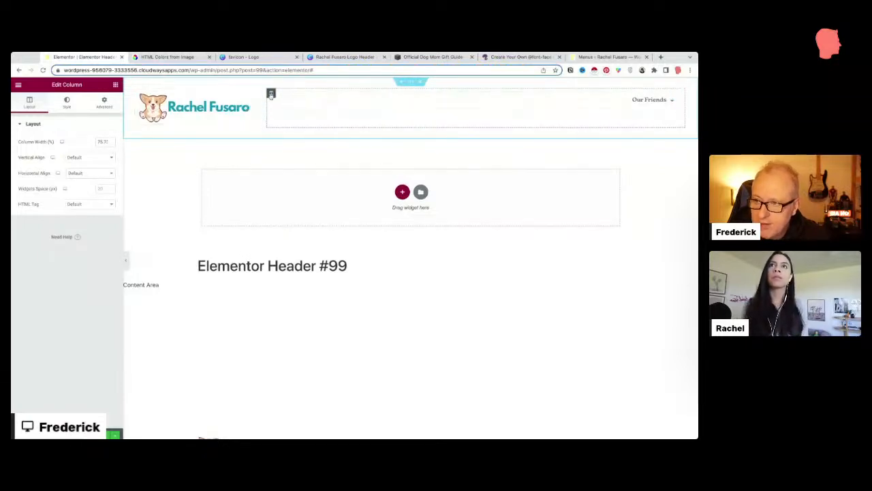
pyautogui.moveTo(268, 106)
pyautogui.mouseDown()
pyautogui.moveTo(280, 105)
pyautogui.moveTo(271, 105)
pyautogui.mouseUp()
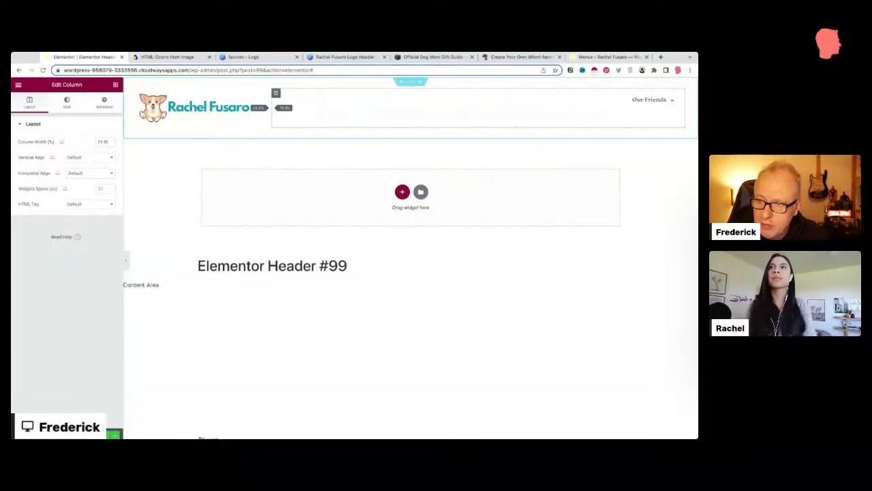
pyautogui.rightClick(276, 94)
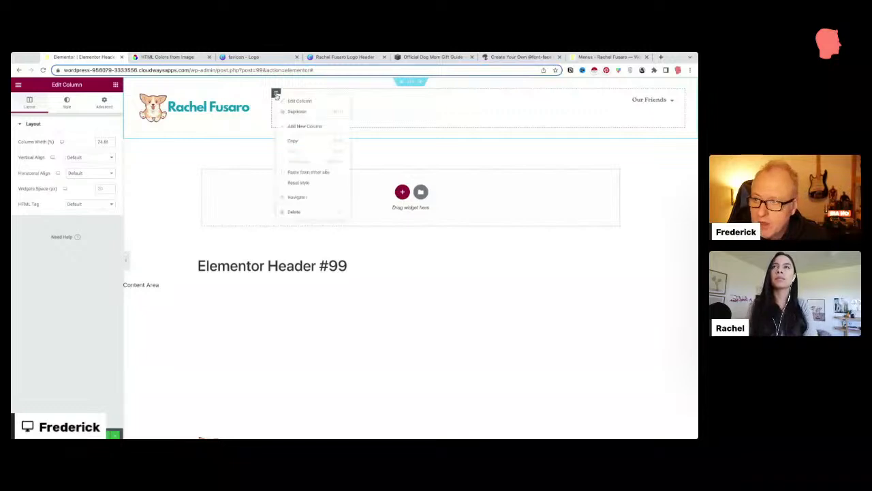
pyautogui.click(300, 126)
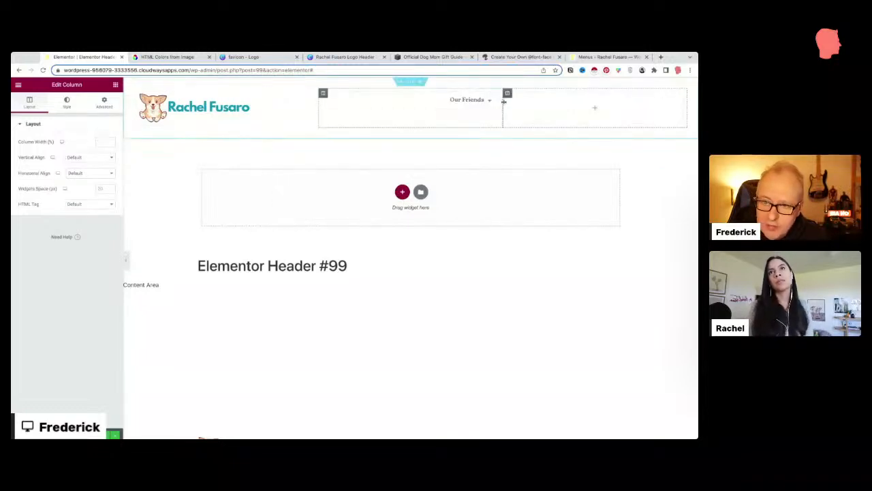
pyautogui.moveTo(503, 102); pyautogui.dragTo(575, 102)
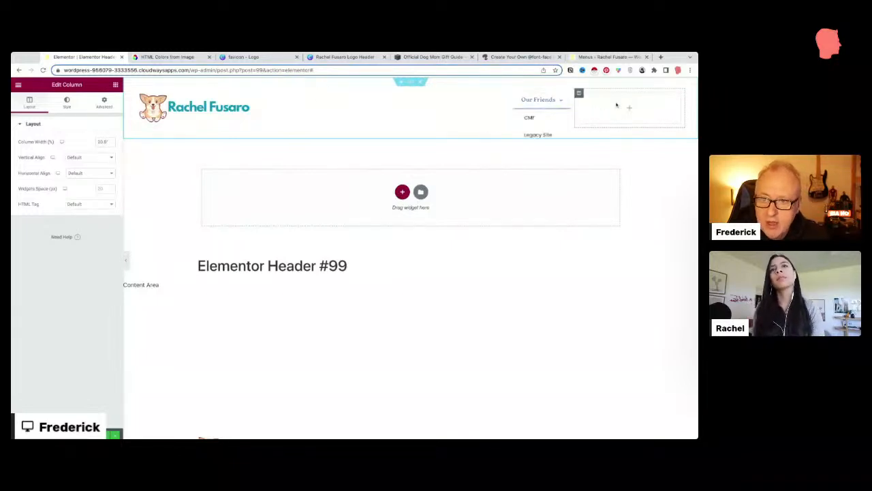
pyautogui.click(409, 82)
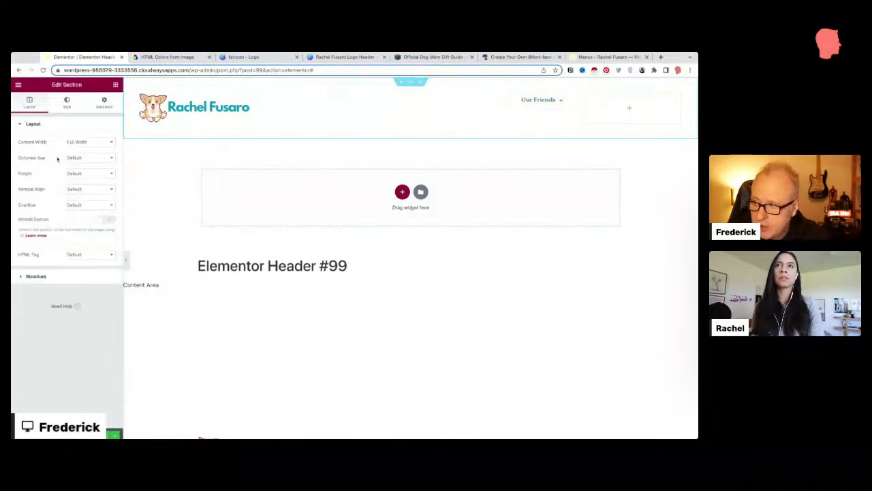
# Step: Centre the header contents vertically and set the nav menu's pointer effect to None
pyautogui.click(80, 190)
pyautogui.click(83, 203)
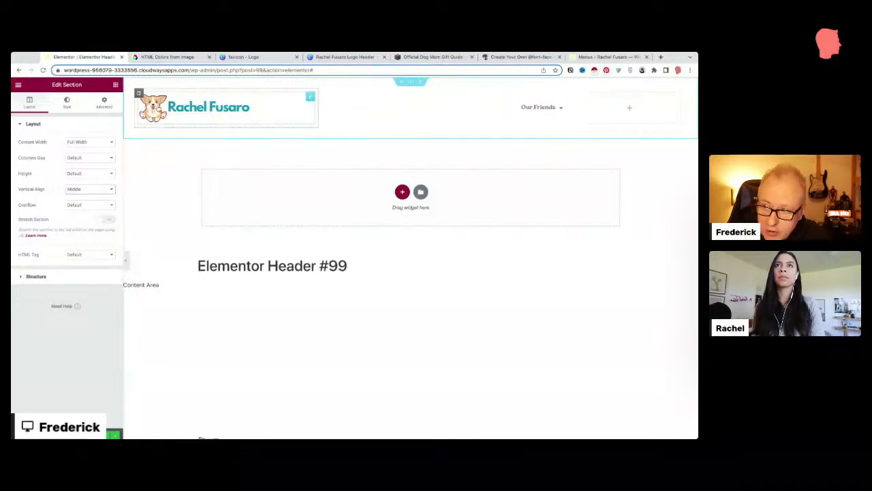
pyautogui.moveTo(527, 108)
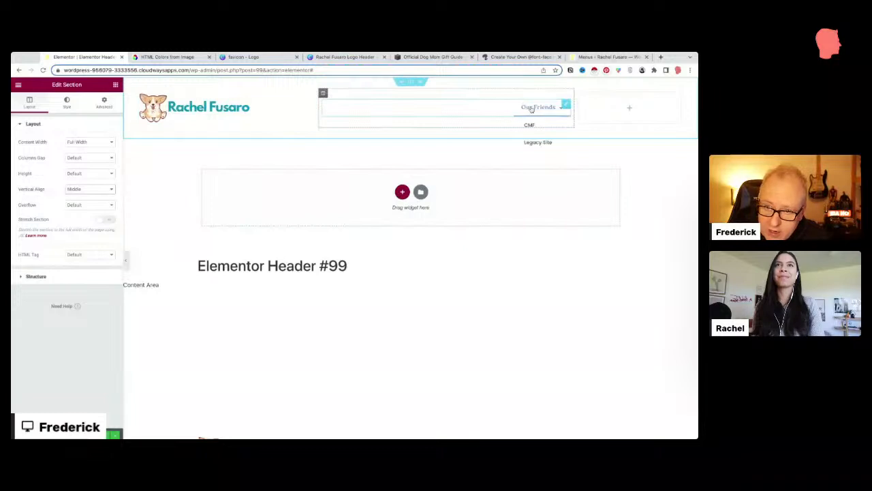
pyautogui.click(566, 105)
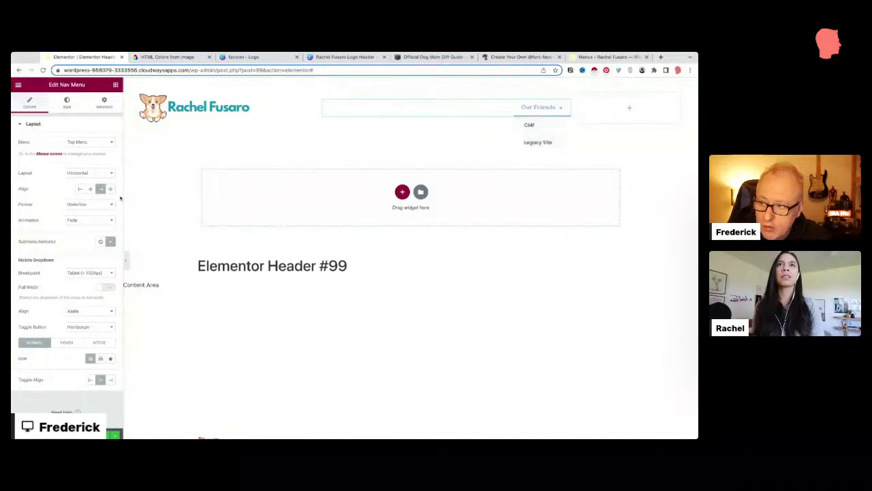
pyautogui.click(94, 205)
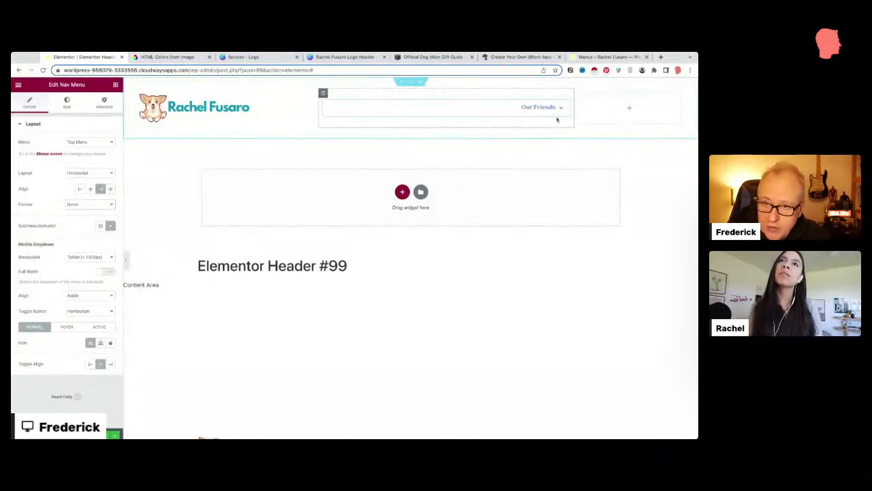
pyautogui.moveTo(553, 109)
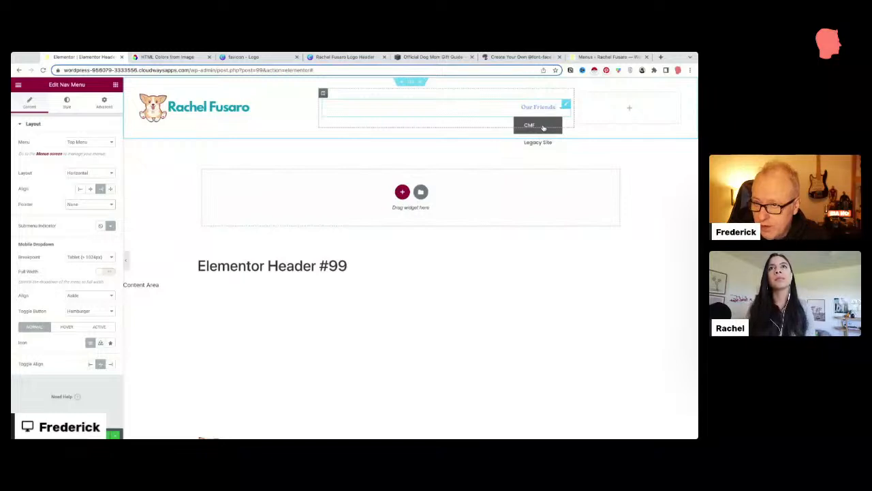
# Step: Set the dropdown submenu background alpha to 0 in both Normal and Hover states
pyautogui.click(67, 102)
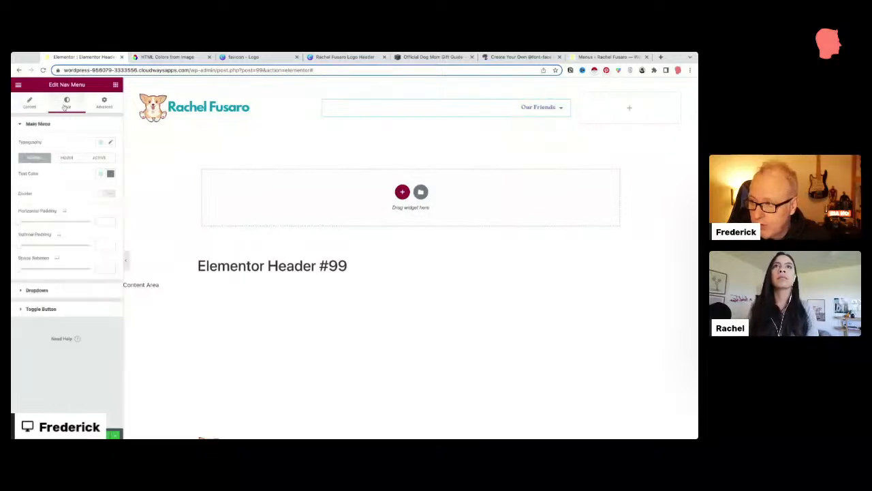
pyautogui.click(54, 291)
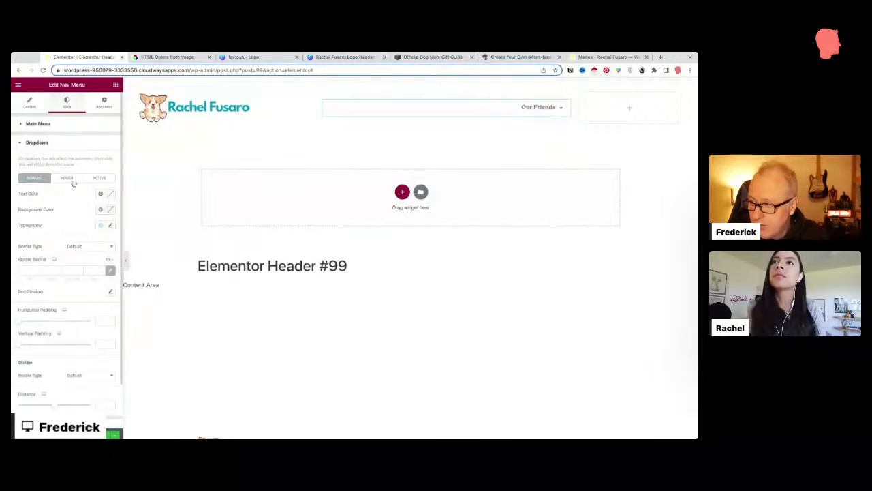
pyautogui.click(110, 211)
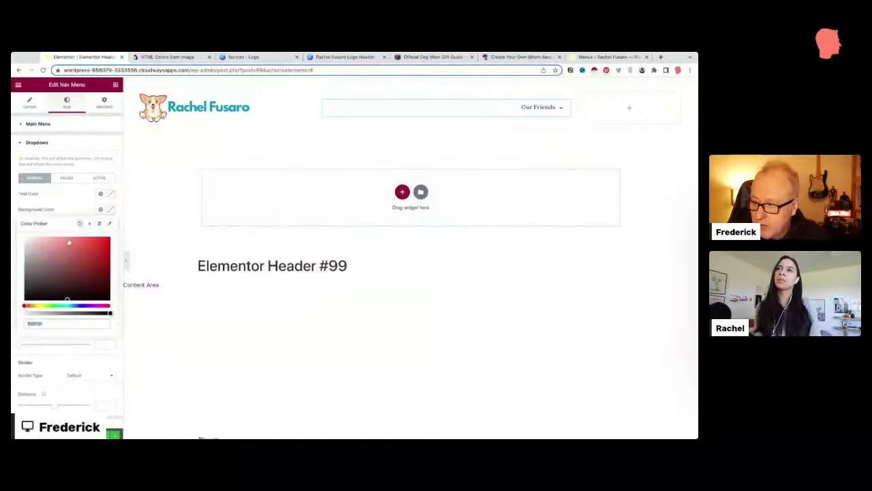
pyautogui.moveTo(109, 312); pyautogui.dragTo(10, 314)
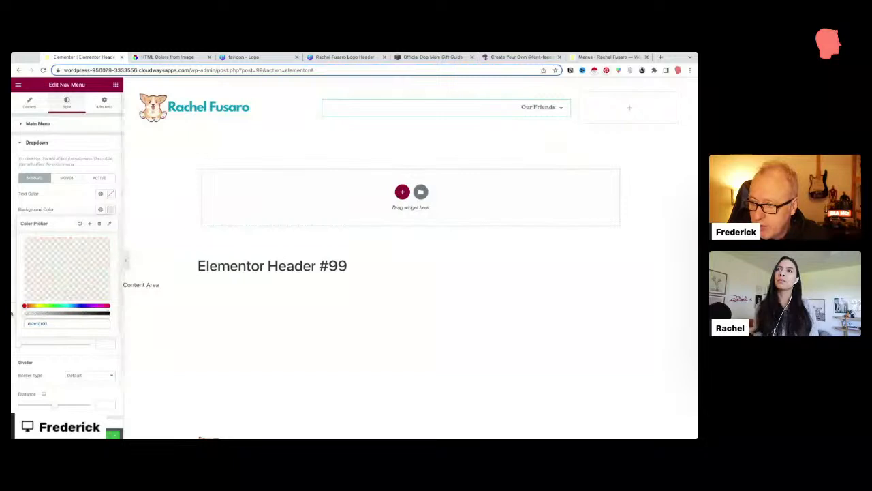
pyautogui.click(39, 207)
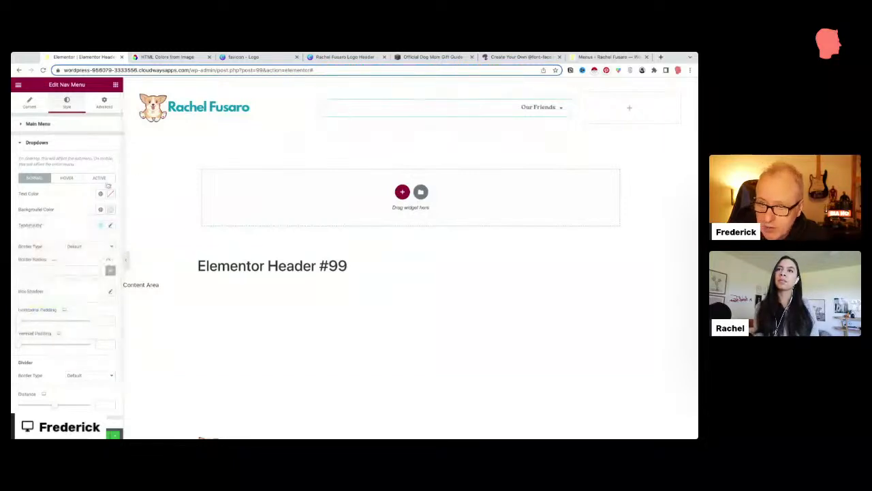
pyautogui.click(67, 178)
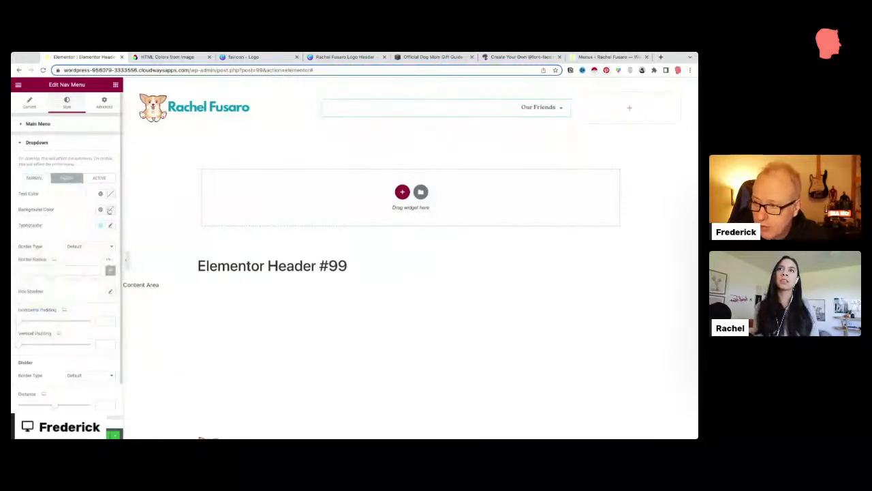
pyautogui.click(109, 210)
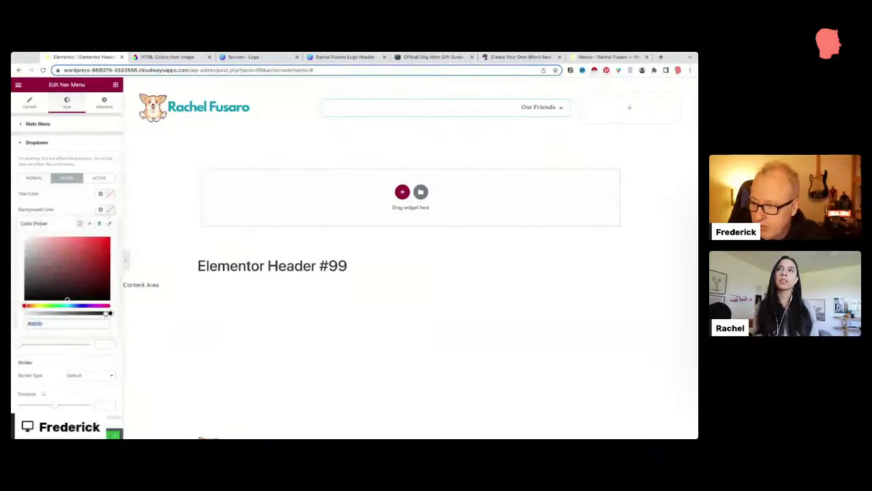
pyautogui.moveTo(109, 313); pyautogui.dragTo(11, 313)
pyautogui.click(67, 201)
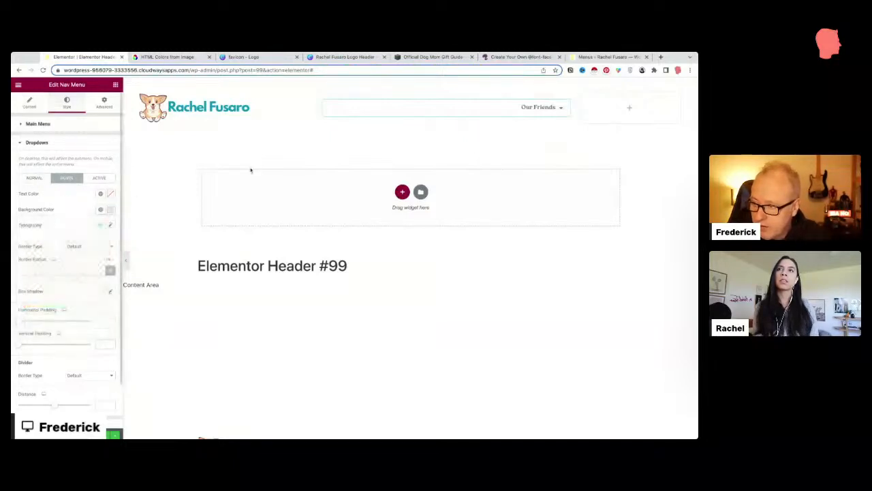
pyautogui.moveTo(539, 109)
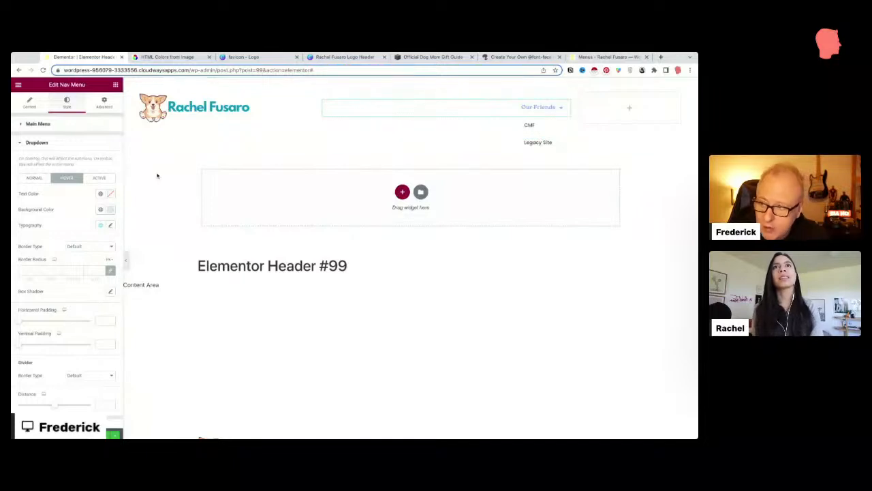
# Step: Apply the Accent global colour to the dropdown's hover text and the main menu's active text
pyautogui.click(101, 194)
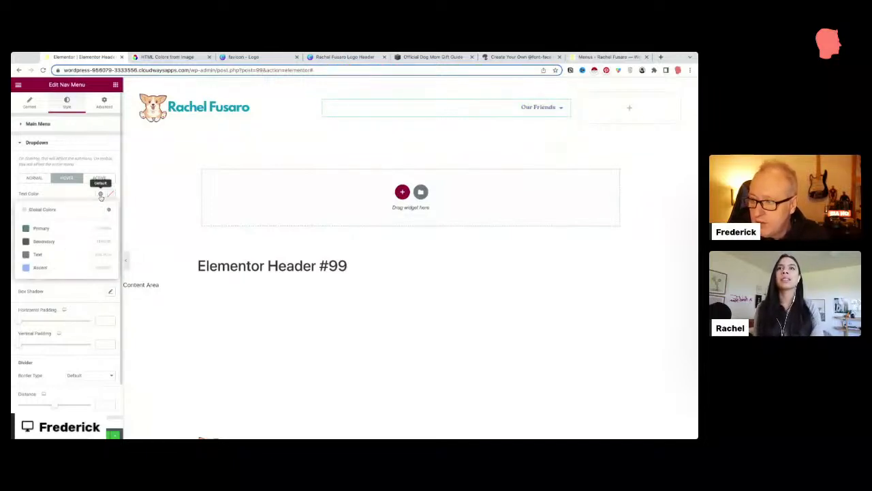
pyautogui.click(32, 267)
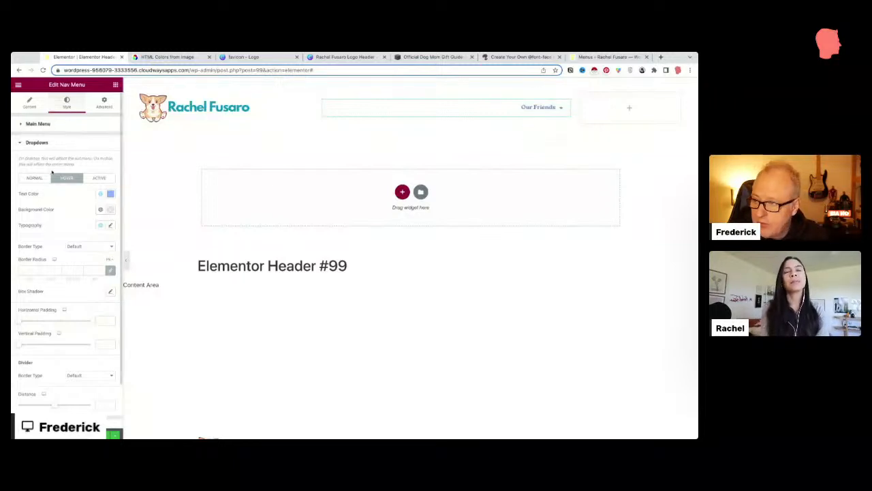
pyautogui.click(41, 124)
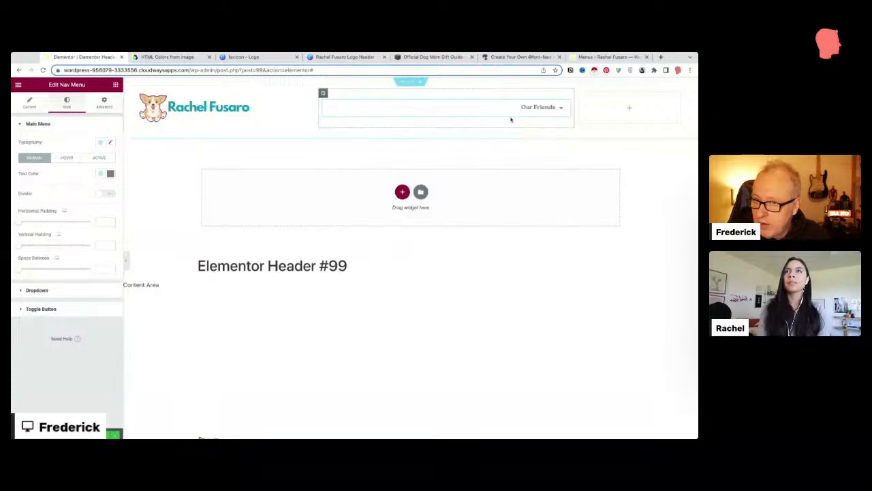
pyautogui.click(72, 161)
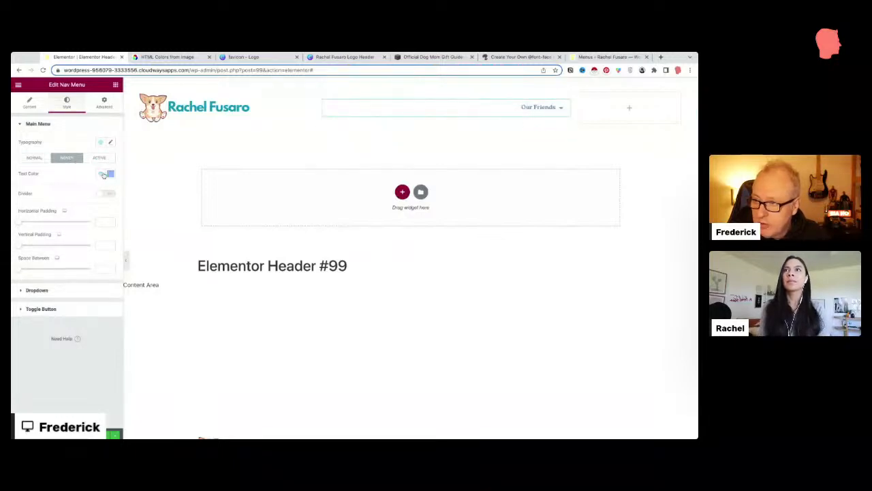
pyautogui.click(99, 158)
pyautogui.click(100, 174)
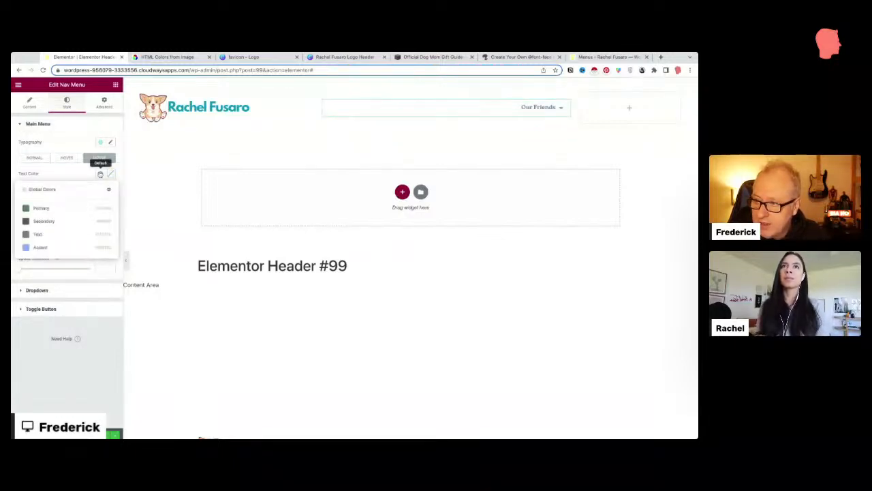
pyautogui.click(55, 248)
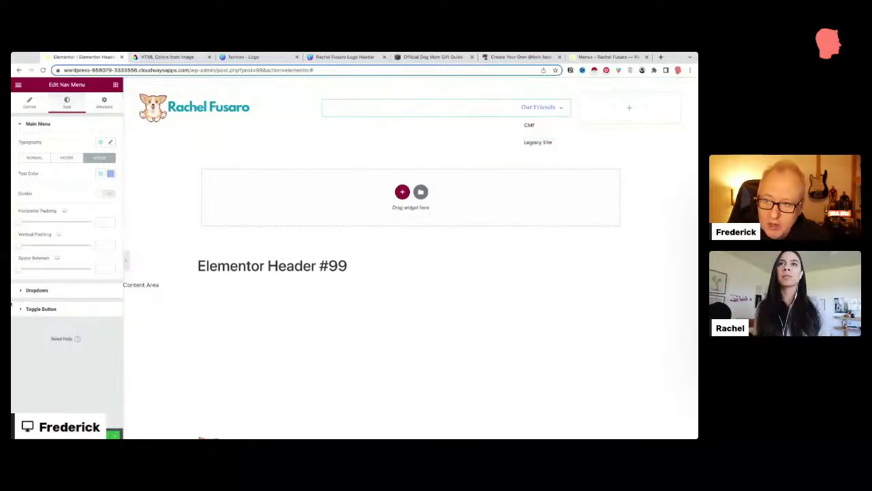
pyautogui.click(100, 175)
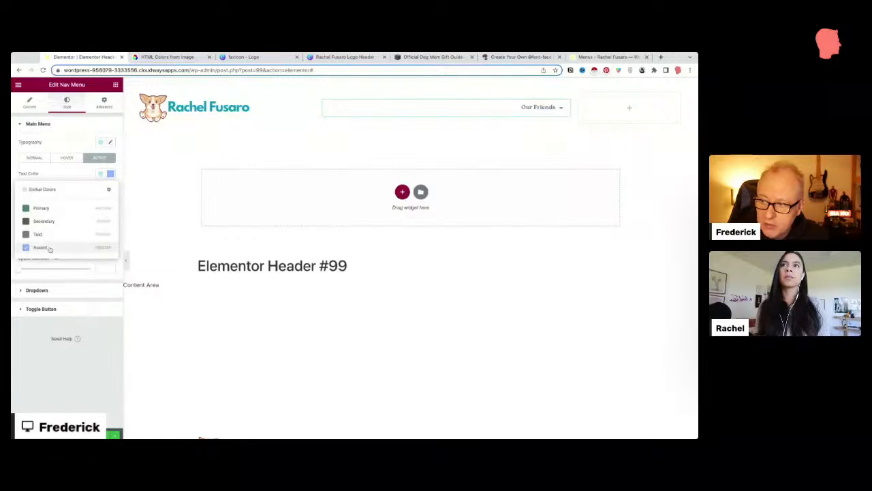
pyautogui.click(101, 175)
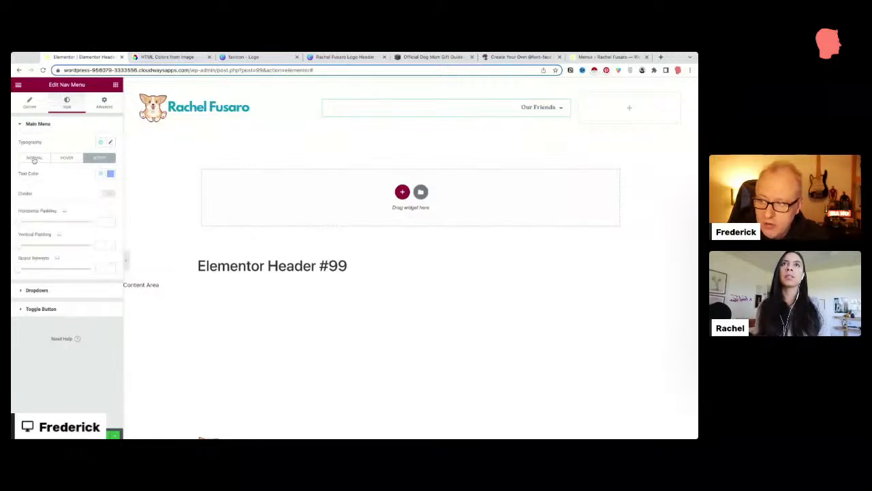
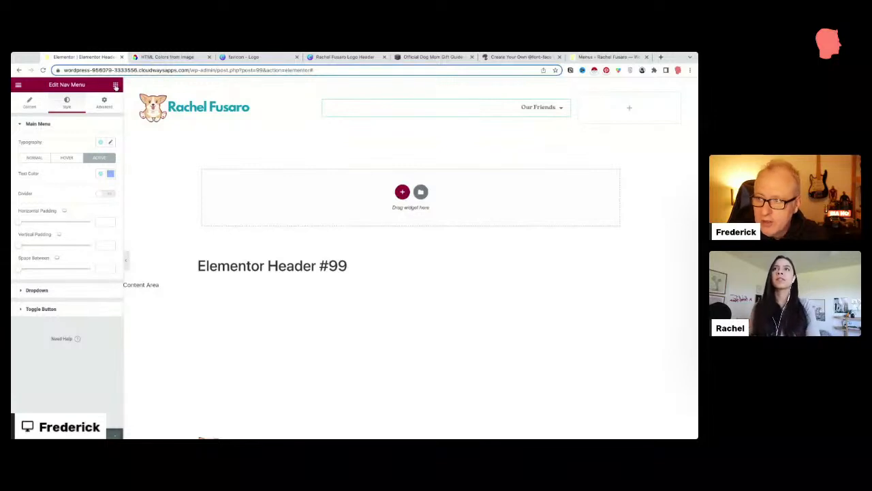
# Step: Switch the Elementor panel from the nav menu settings to the widget library
pyautogui.click(115, 85)
pyautogui.scroll(-1, 53, 246)
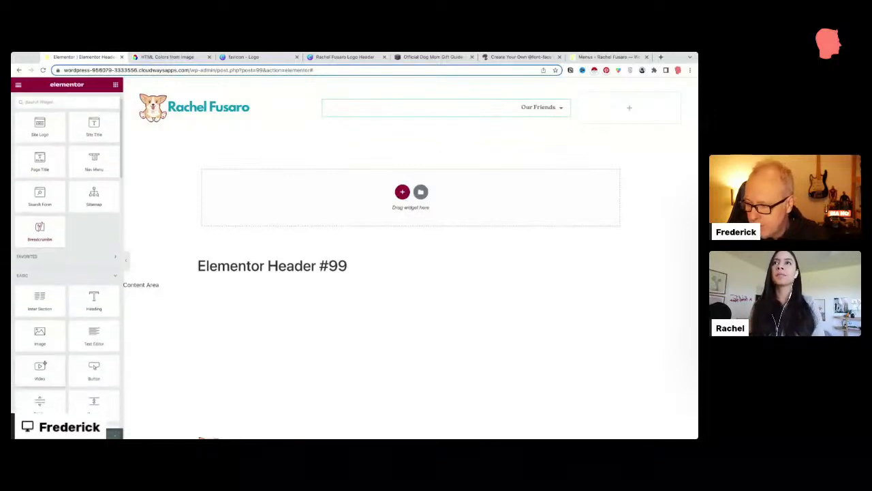
# Step: Add a Button widget to the header's right column with text CONTACT US and link #
pyautogui.moveTo(94, 366); pyautogui.dragTo(615, 106)
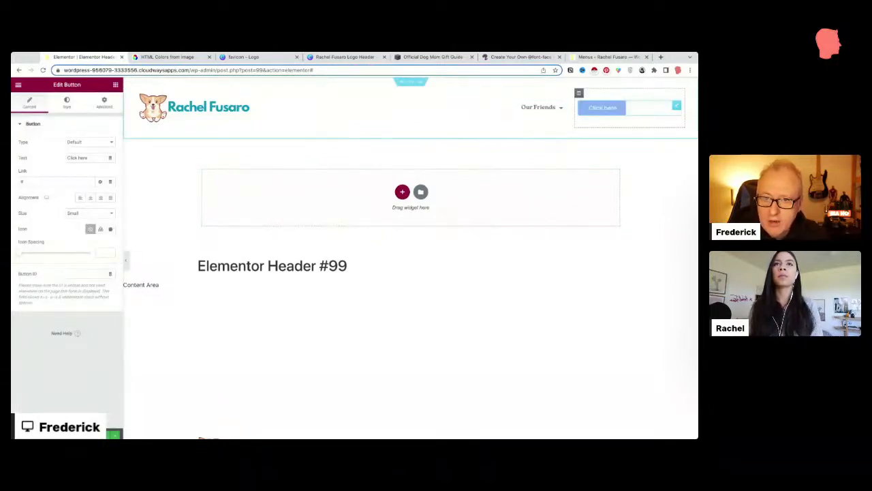
pyautogui.moveTo(97, 158); pyautogui.dragTo(53, 151)
pyautogui.write('CPN')
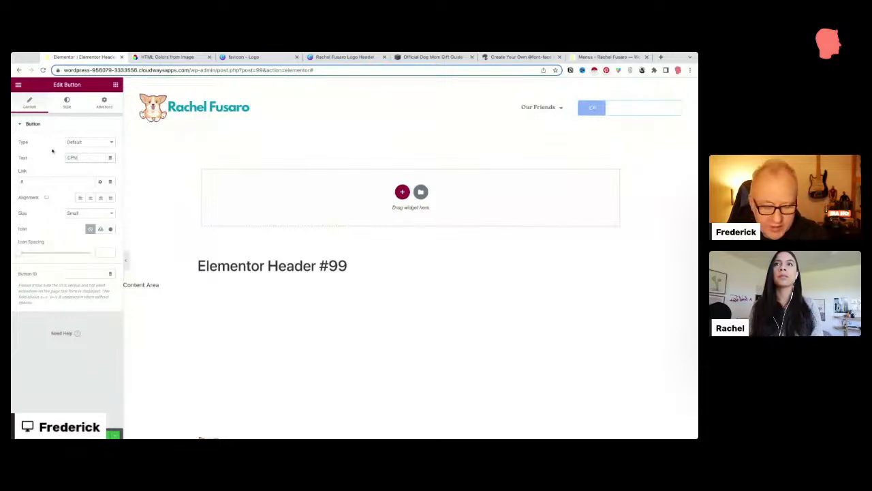
pyautogui.write('TACT US')
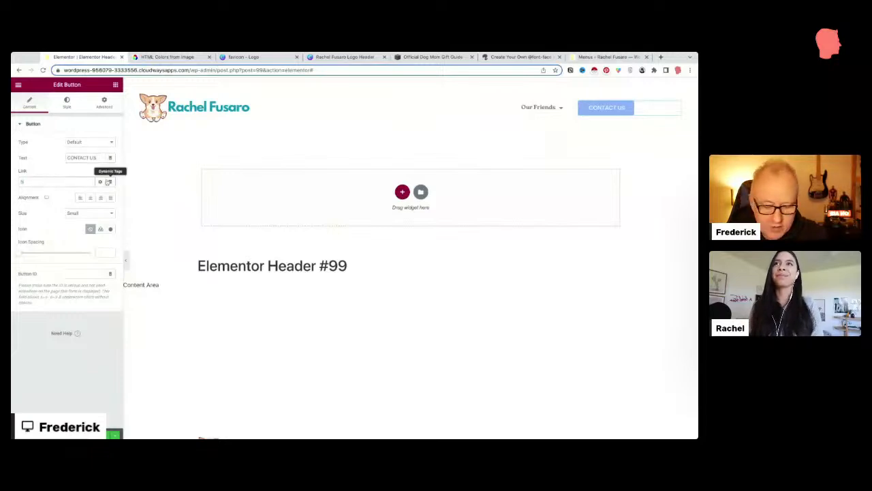
pyautogui.press('BackSpace')
pyautogui.press('BackSpace')
pyautogui.press('BackSpace')
pyautogui.press('BackSpace')
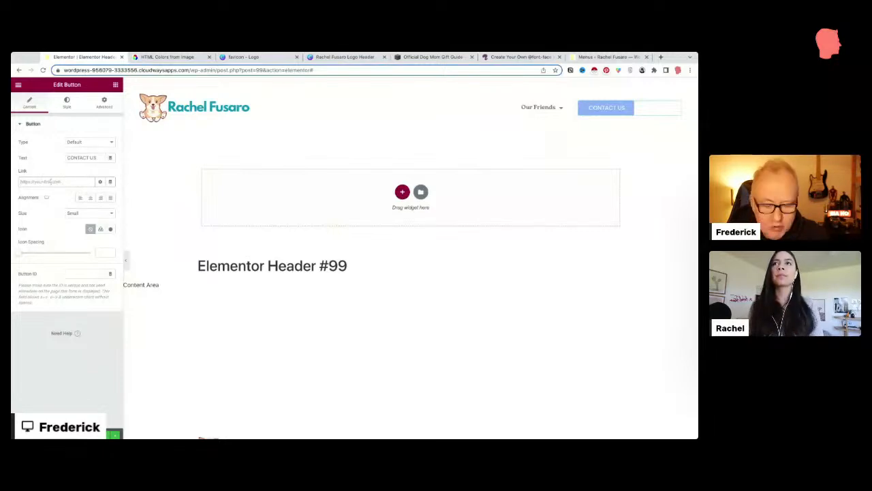
pyautogui.write('#')
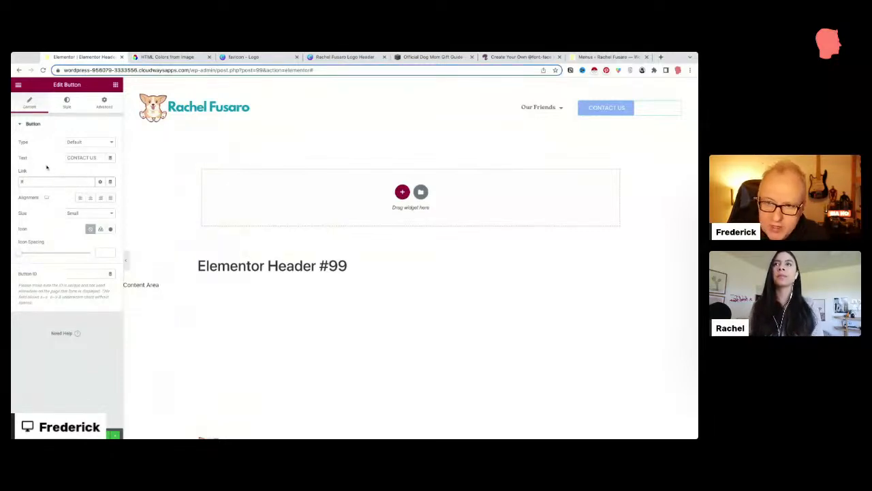
# Step: Centre the button, make it Large, and check it at mobile width
pyautogui.click(91, 198)
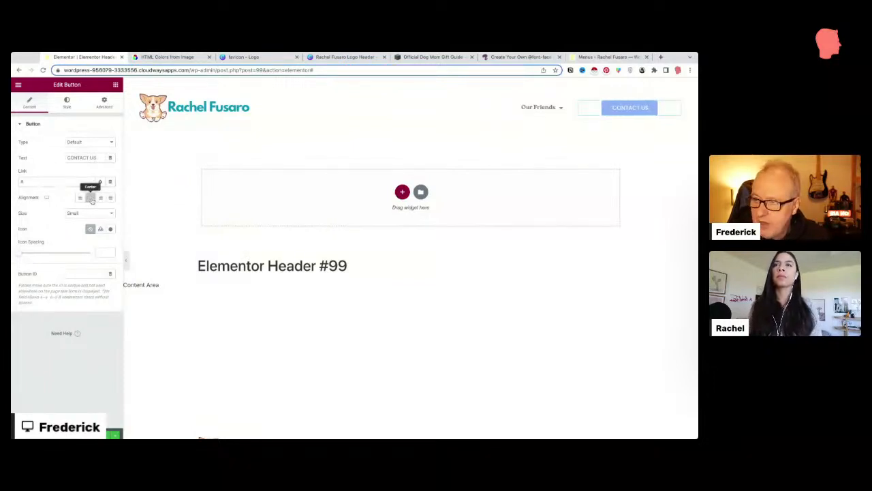
pyautogui.click(90, 215)
pyautogui.click(87, 223)
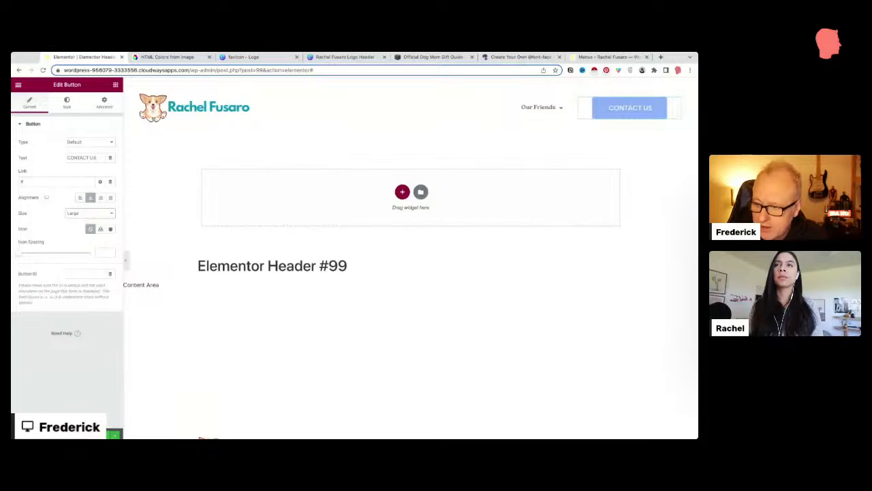
pyautogui.click(389, 84)
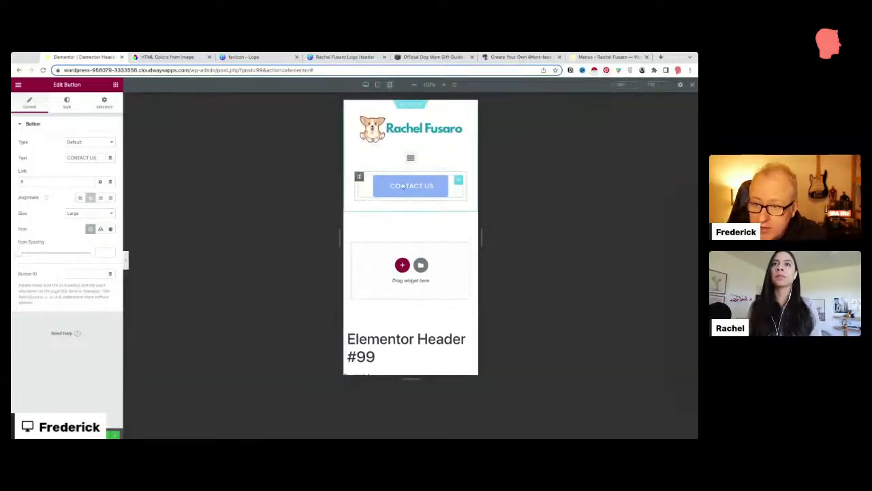
pyautogui.click(364, 85)
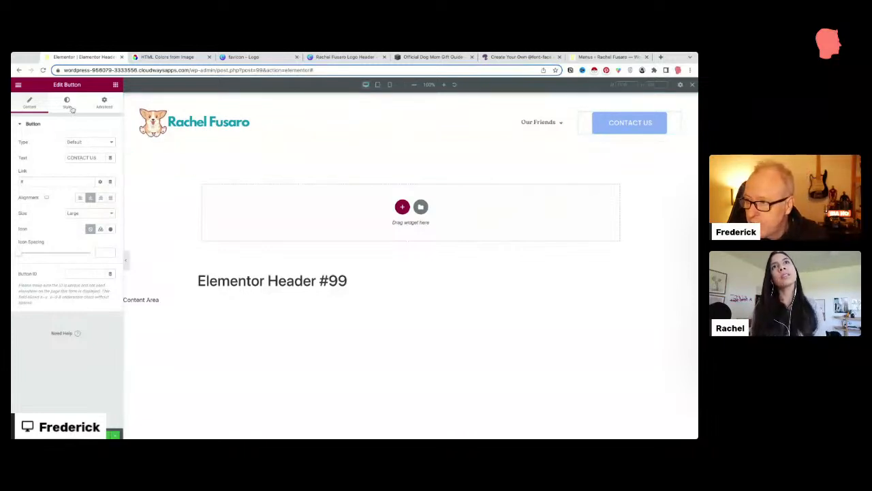
# Step: Give the CONTACT US button a Grow hover animation
pyautogui.click(68, 103)
pyautogui.click(88, 174)
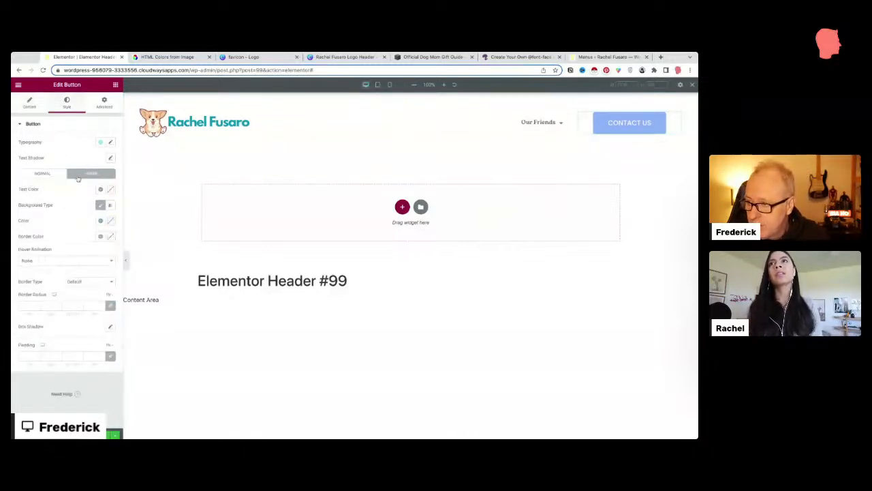
pyautogui.click(33, 264)
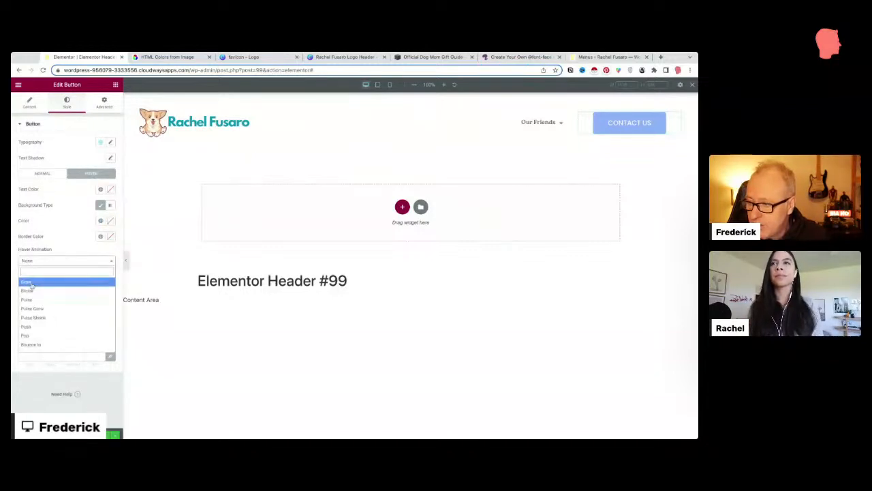
pyautogui.click(32, 283)
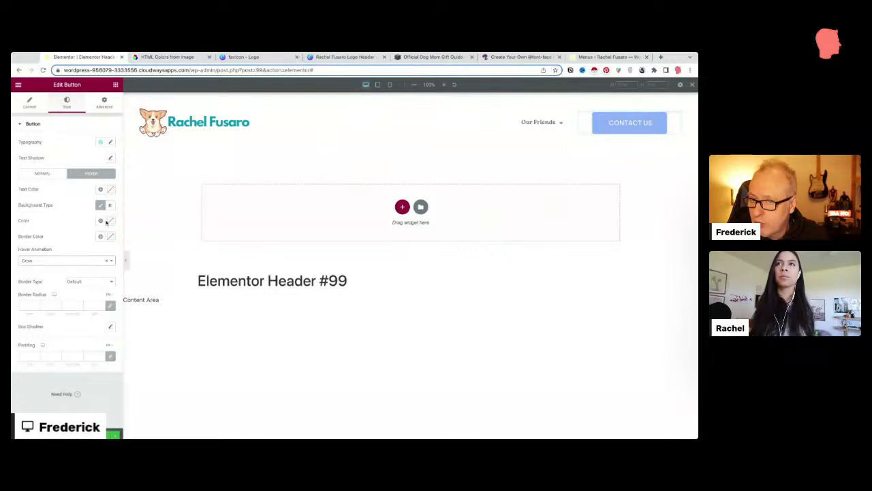
# Step: Set the button's hover colour to a custom light magenta
pyautogui.click(101, 221)
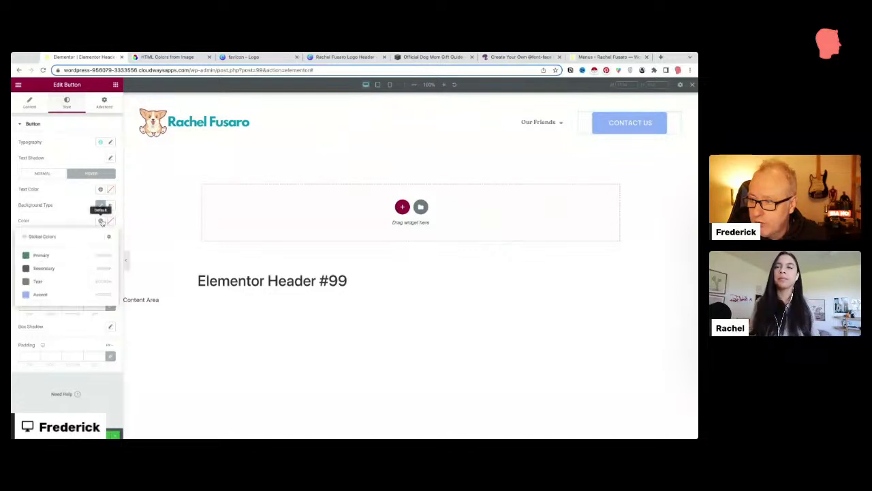
pyautogui.click(57, 255)
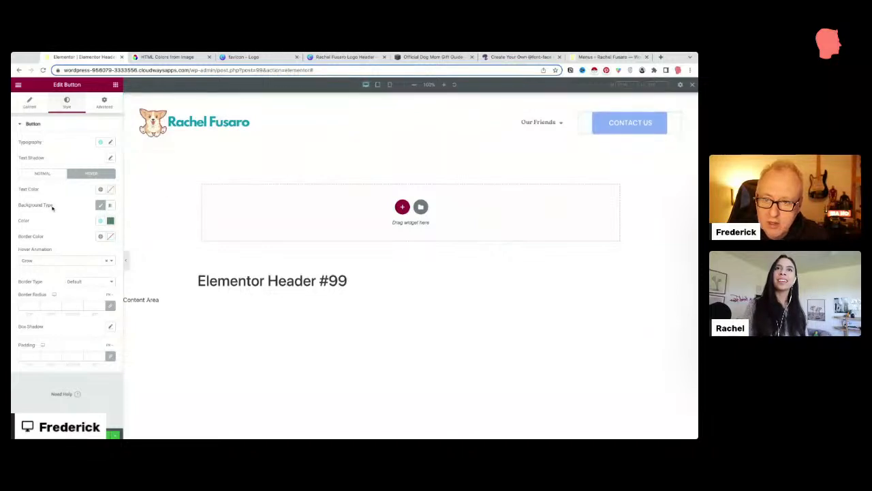
pyautogui.click(110, 220)
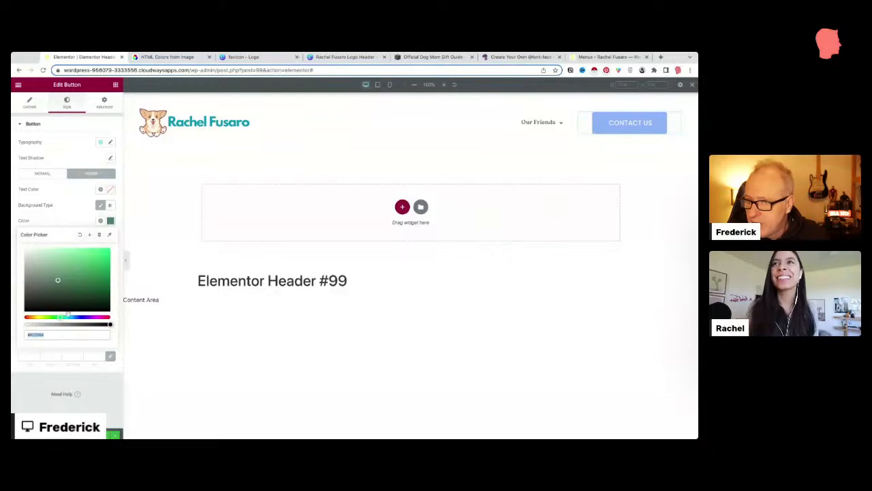
pyautogui.click(93, 317)
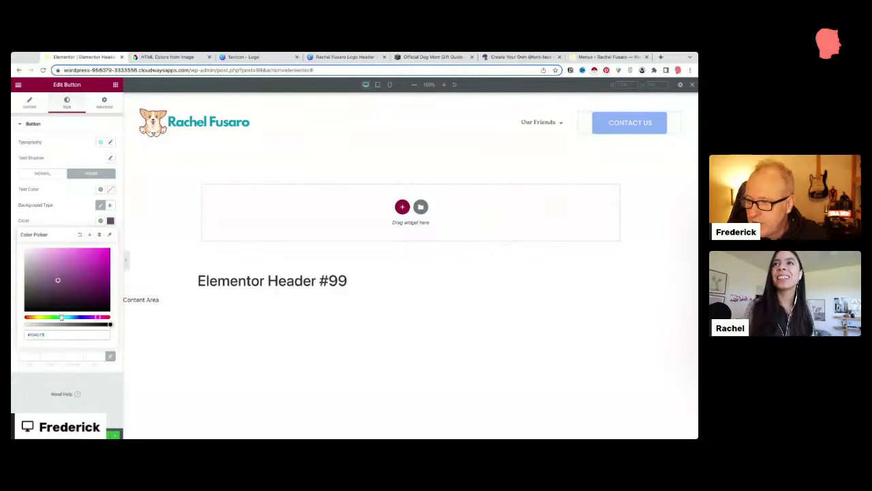
pyautogui.moveTo(58, 278); pyautogui.dragTo(66, 247)
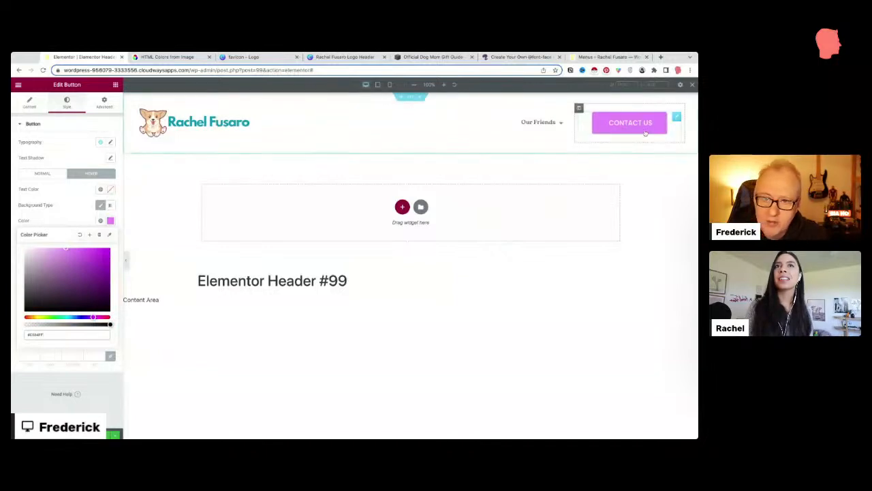
pyautogui.click(396, 297)
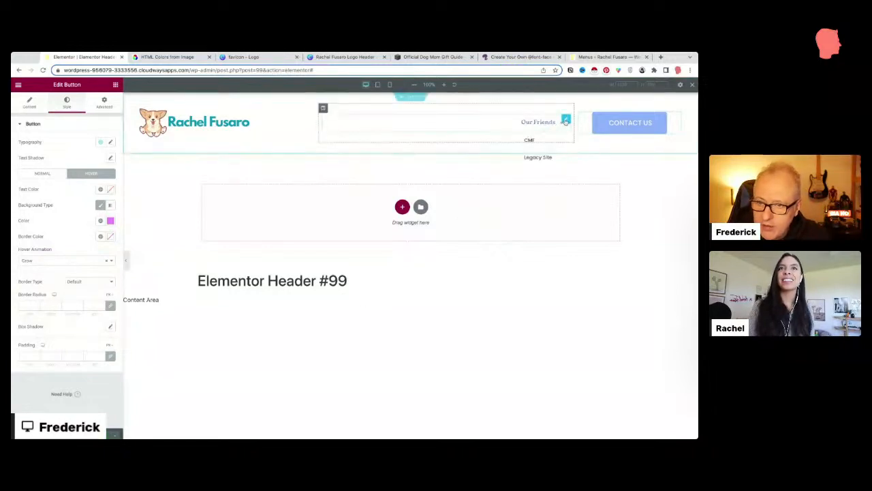
# Step: Set the Our Friends menu font to about 1.15 em and narrow the logo column to widen the menu
pyautogui.click(566, 120)
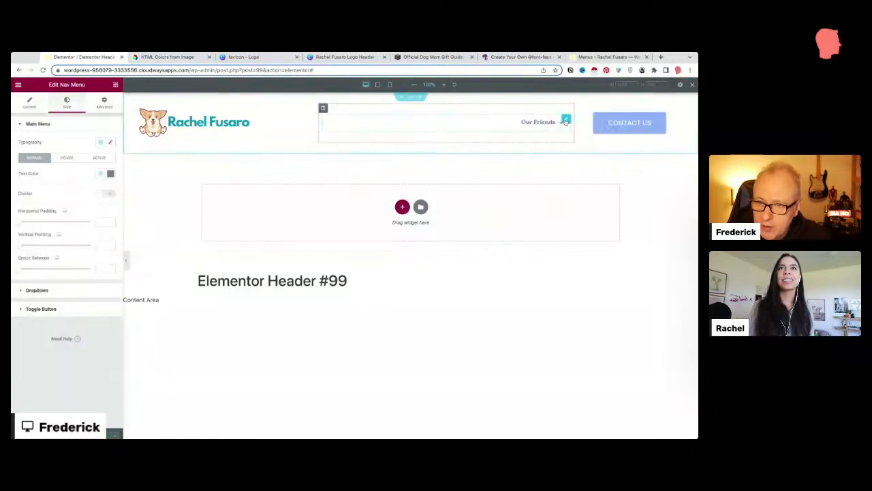
pyautogui.click(110, 142)
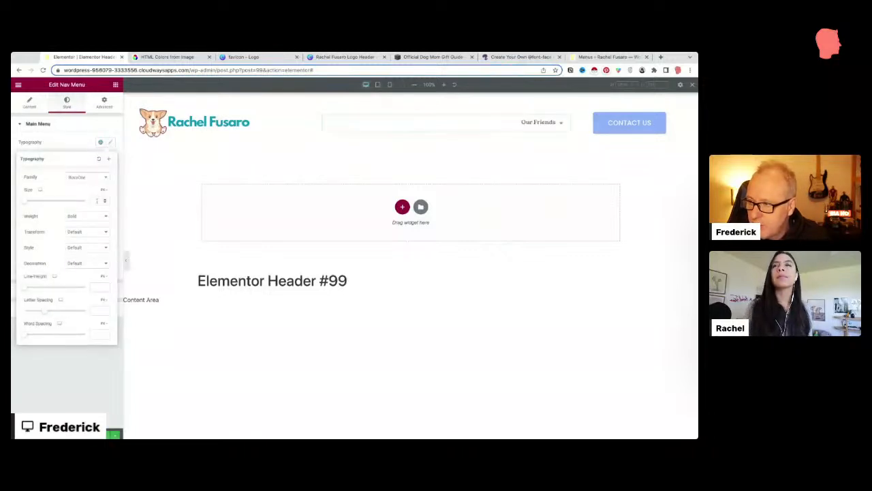
pyautogui.click(104, 192)
pyautogui.click(104, 201)
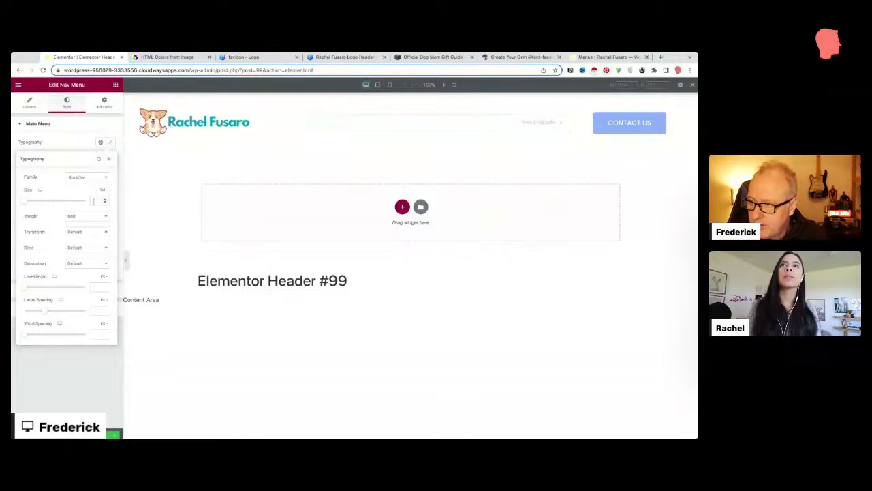
pyautogui.click(94, 200)
pyautogui.write('22')
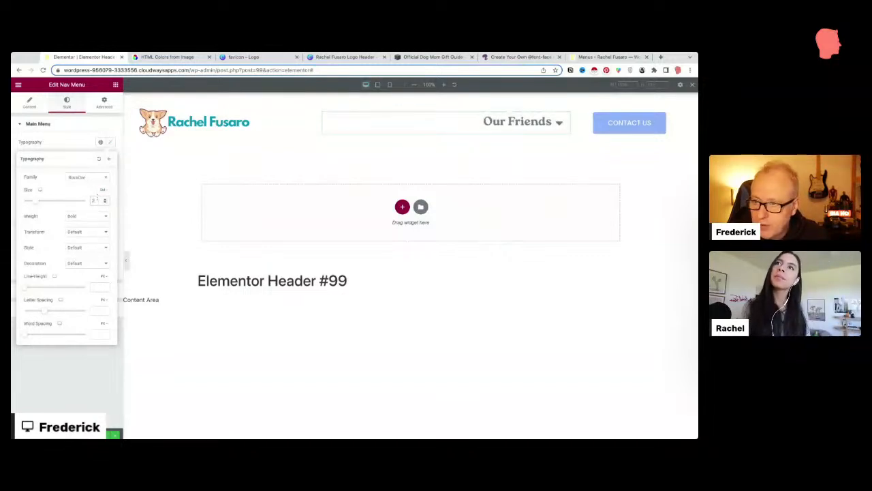
pyautogui.press('BackSpace')
pyautogui.write('1')
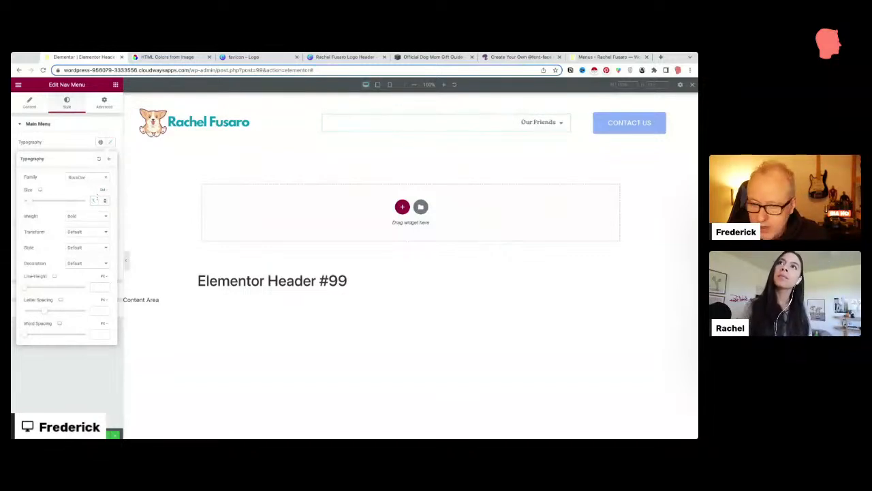
pyautogui.write('.25')
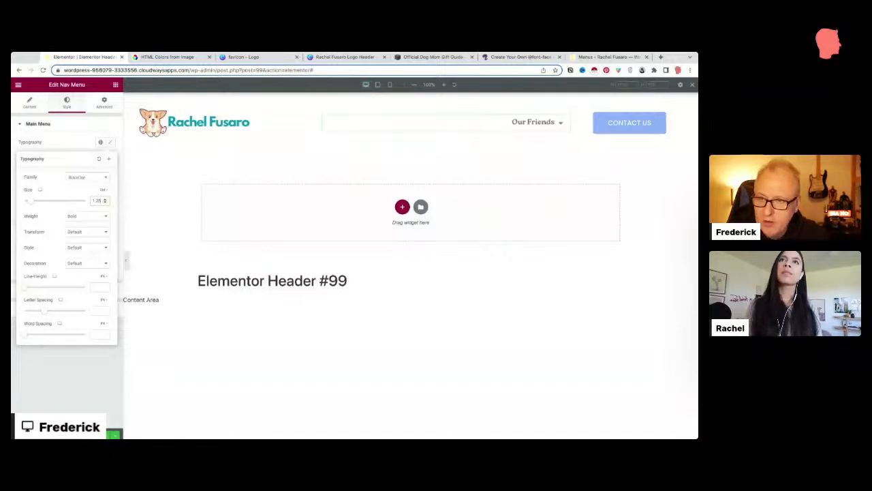
pyautogui.press('BackSpace')
pyautogui.press('BackSpace')
pyautogui.write('15')
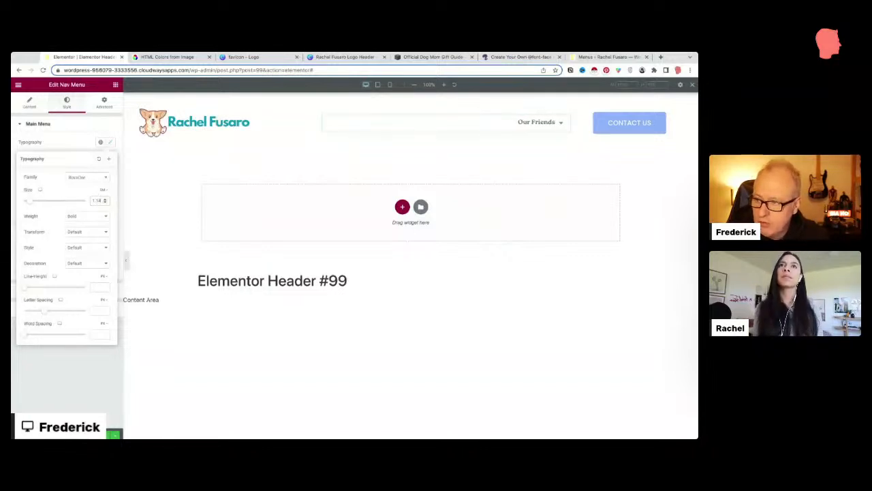
pyautogui.press('Up')
pyautogui.press('Up')
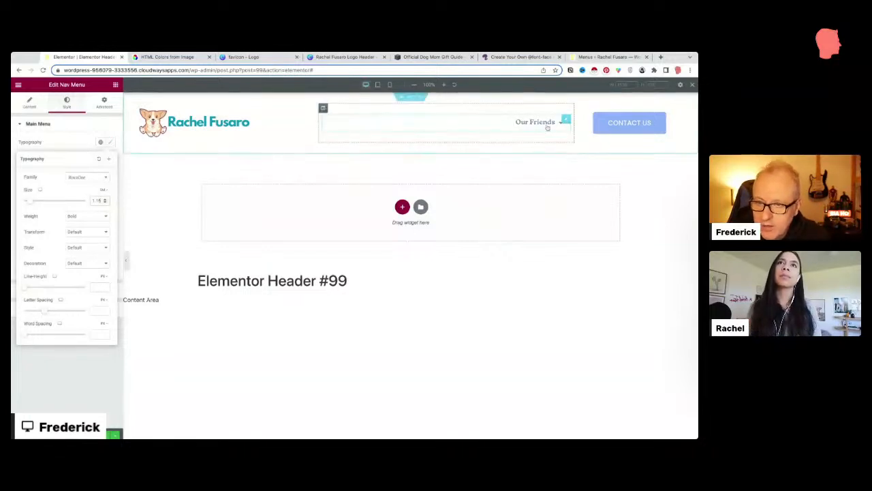
pyautogui.moveTo(319, 118); pyautogui.dragTo(266, 121)
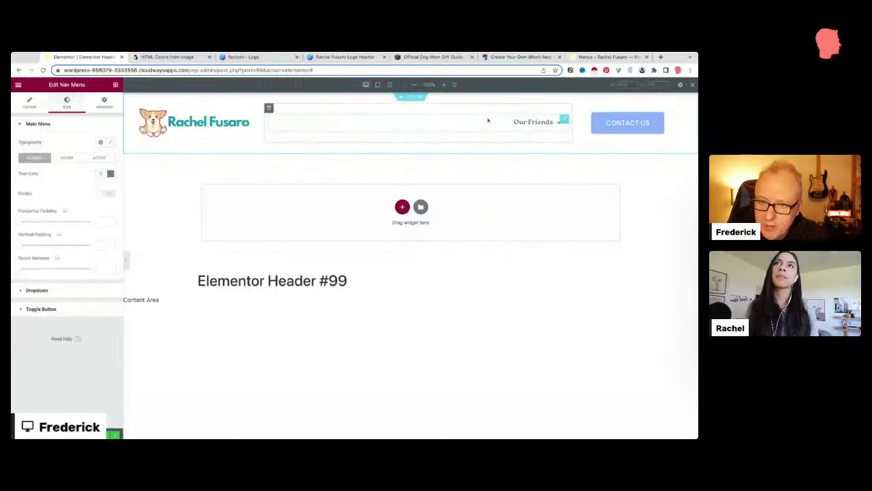
pyautogui.moveTo(531, 127)
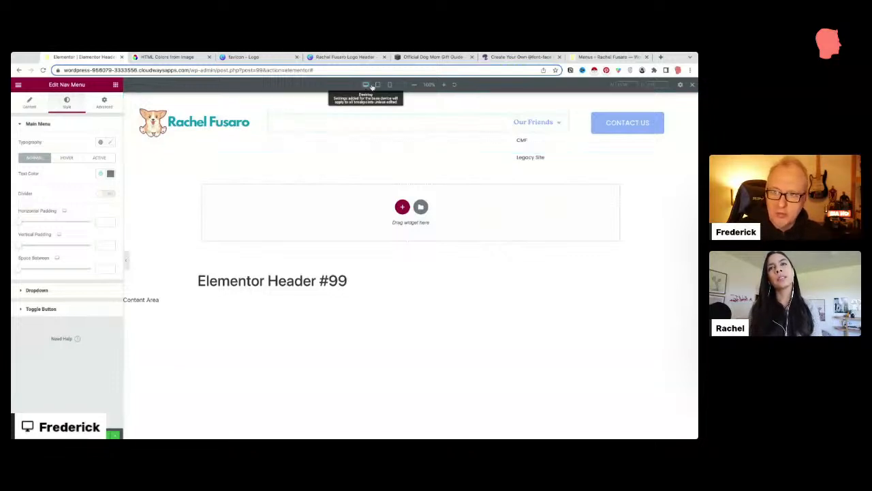
# Step: Switch the editor preview to mobile width
pyautogui.click(378, 85)
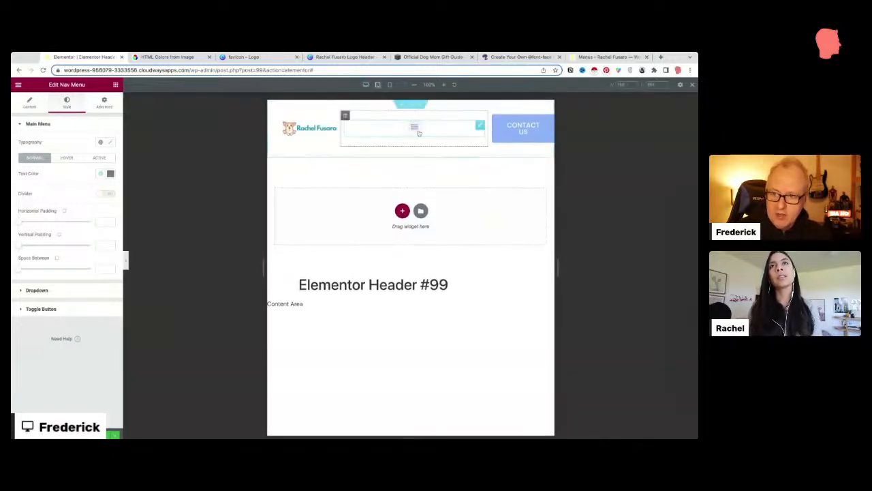
pyautogui.click(389, 85)
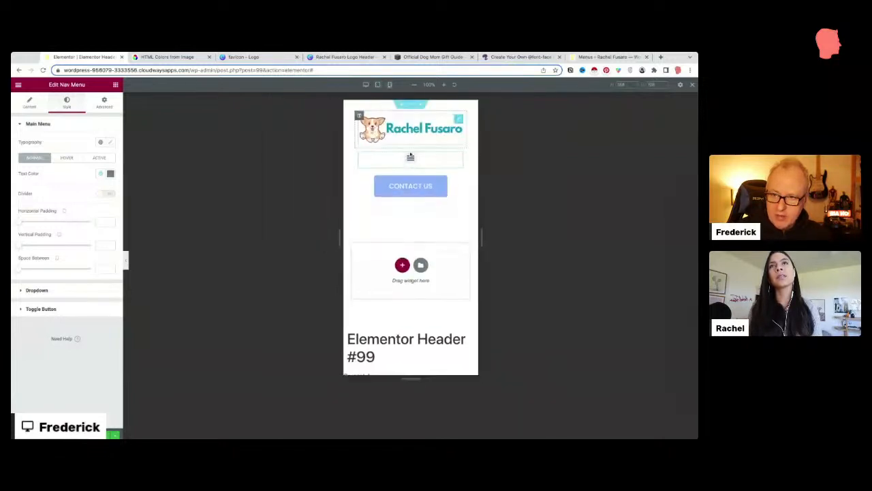
pyautogui.click(366, 85)
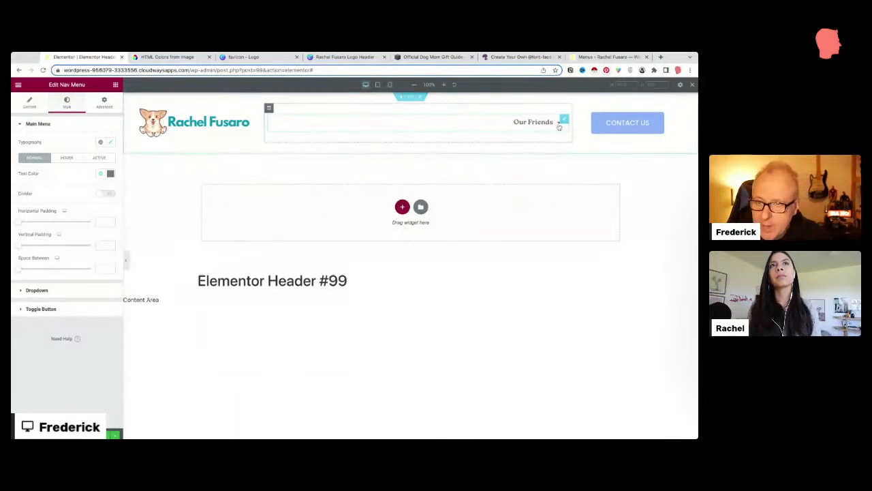
pyautogui.click(378, 85)
pyautogui.click(390, 84)
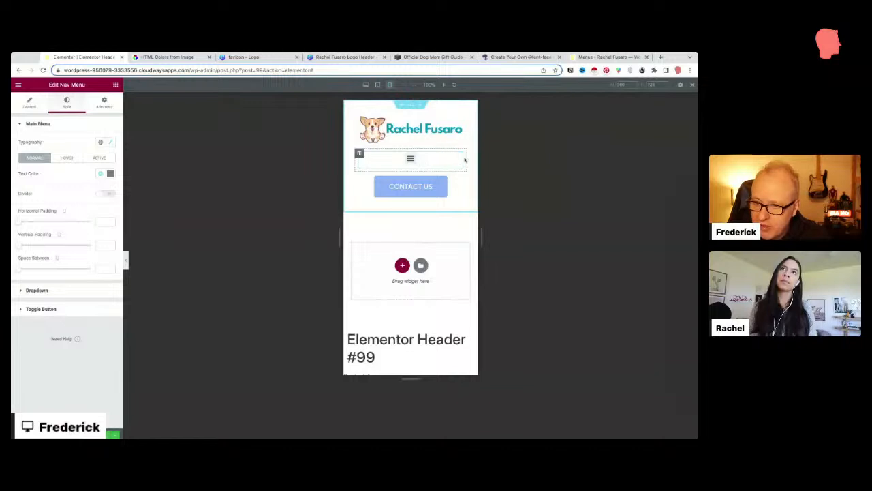
# Step: Set the mobile menu toggle size to 30 and test the hamburger dropdown's Our Friends entry
pyautogui.click(41, 308)
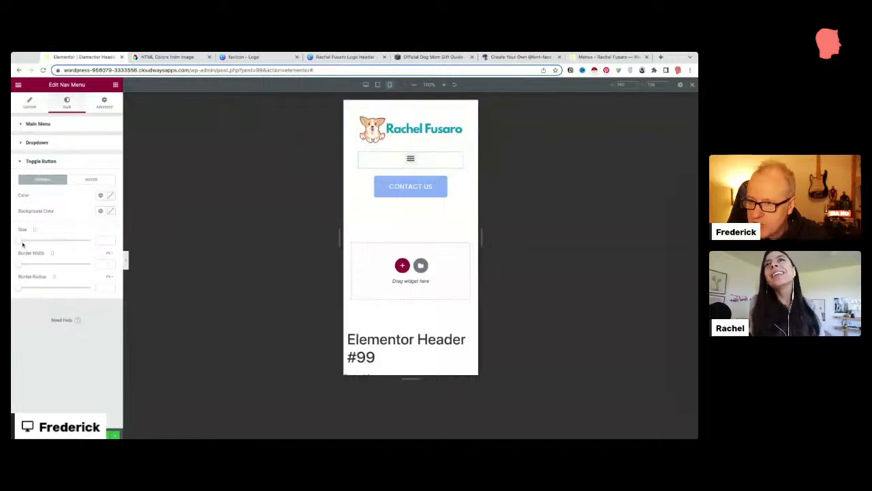
pyautogui.moveTo(22, 244); pyautogui.dragTo(24, 243)
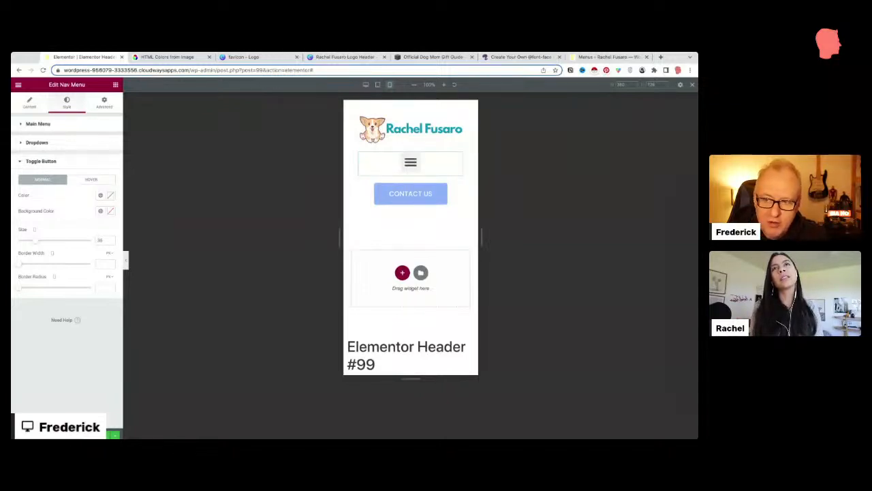
pyautogui.click(410, 162)
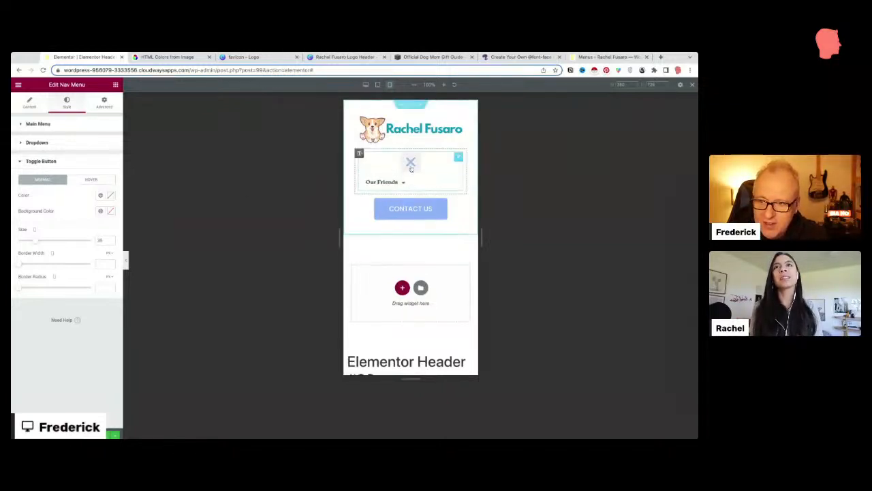
pyautogui.click(401, 182)
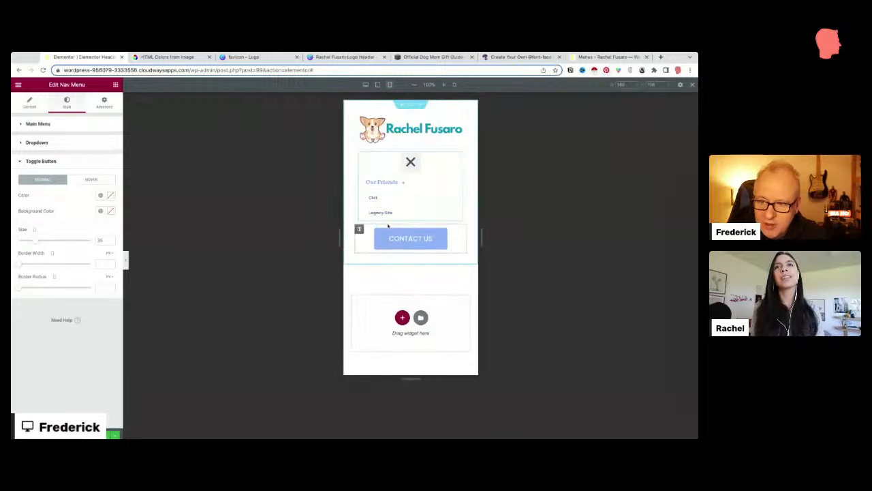
pyautogui.click(410, 163)
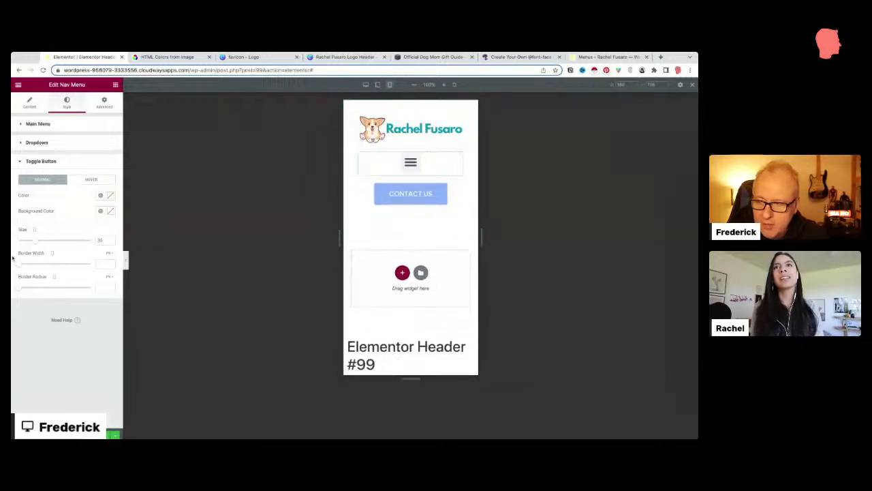
pyautogui.press('BackSpace')
pyautogui.write('0')
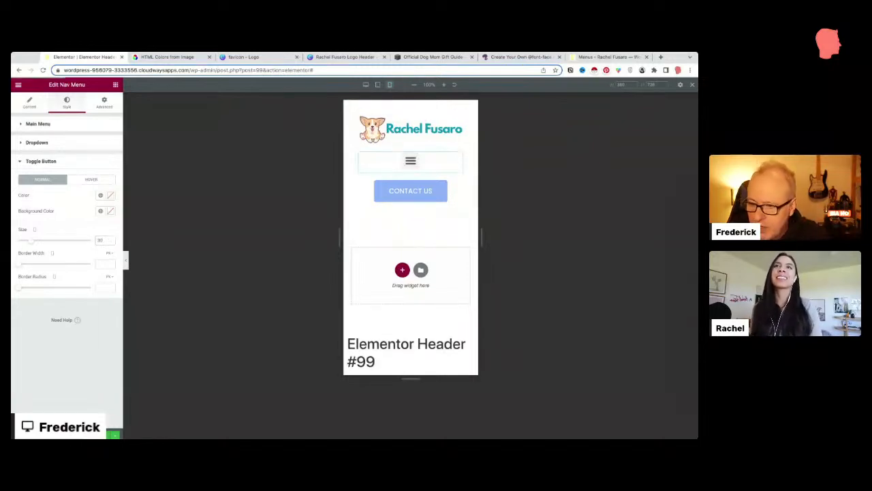
# Step: Go to the Menus page, then visit the live site and scroll through its new header
pyautogui.click(456, 57)
pyautogui.click(502, 59)
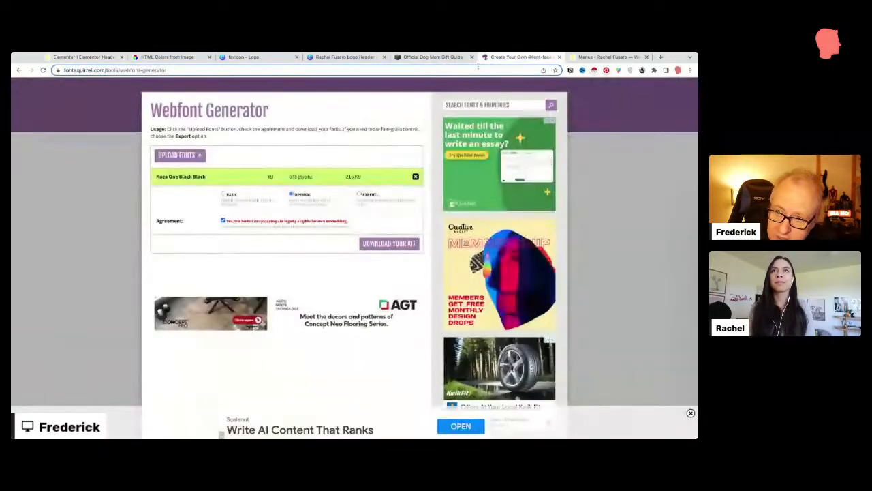
pyautogui.click(578, 59)
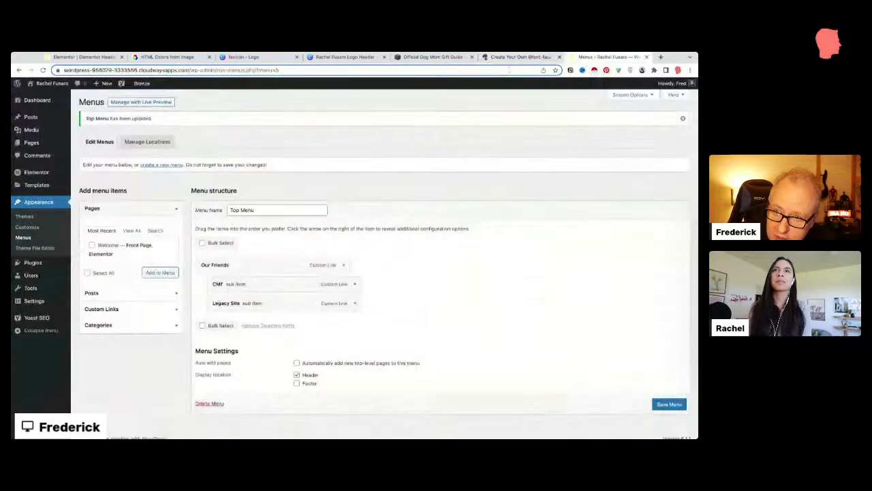
pyautogui.click(47, 97)
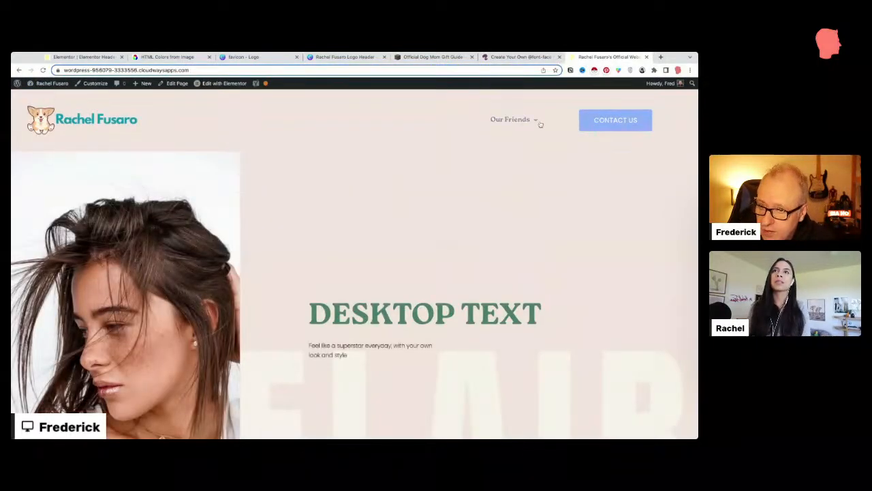
pyautogui.moveTo(521, 121)
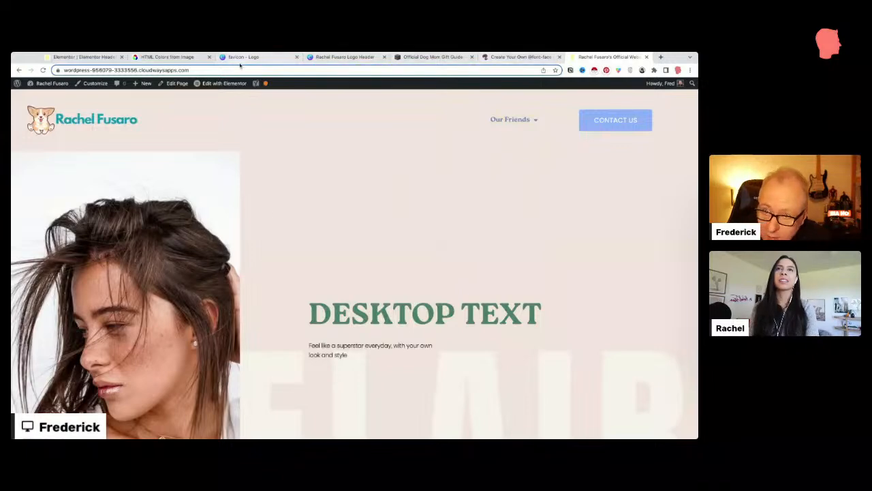
pyautogui.scroll(-15, 280, 243)
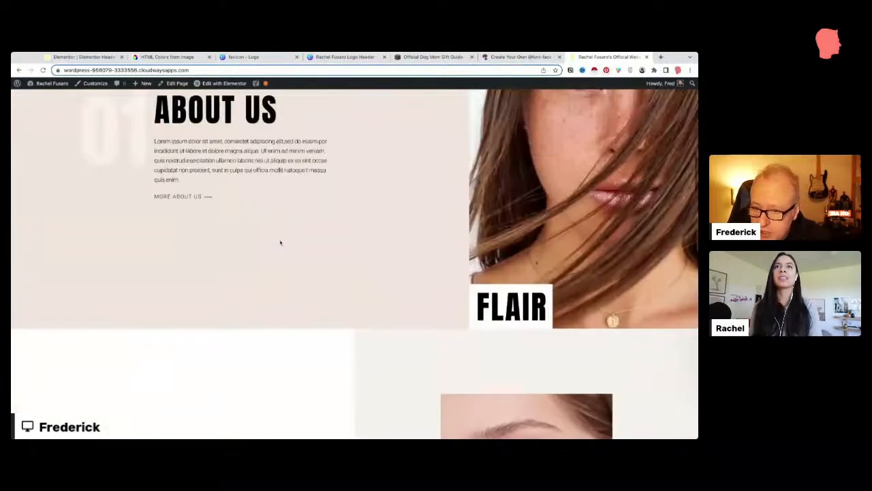
pyautogui.scroll(15, 280, 243)
pyautogui.moveTo(60, 85)
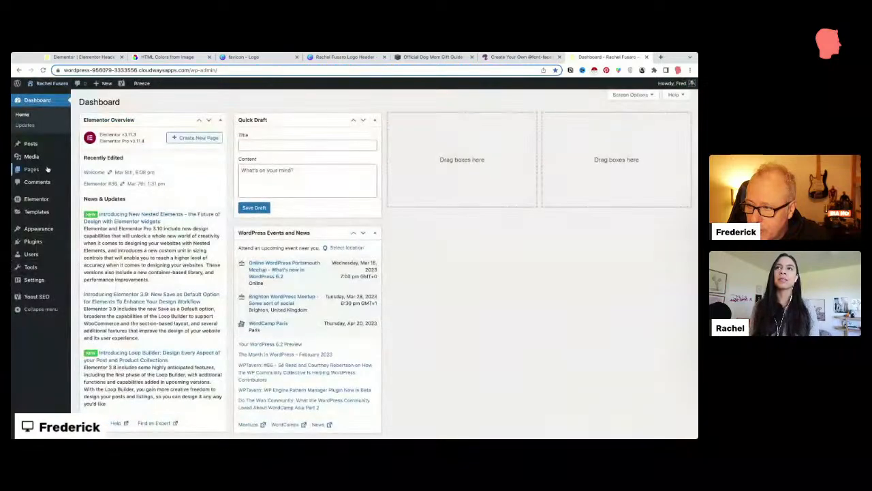
# Step: Create a page titled 'Home Page', save it as a draft and open it in Elementor
pyautogui.moveTo(50, 170)
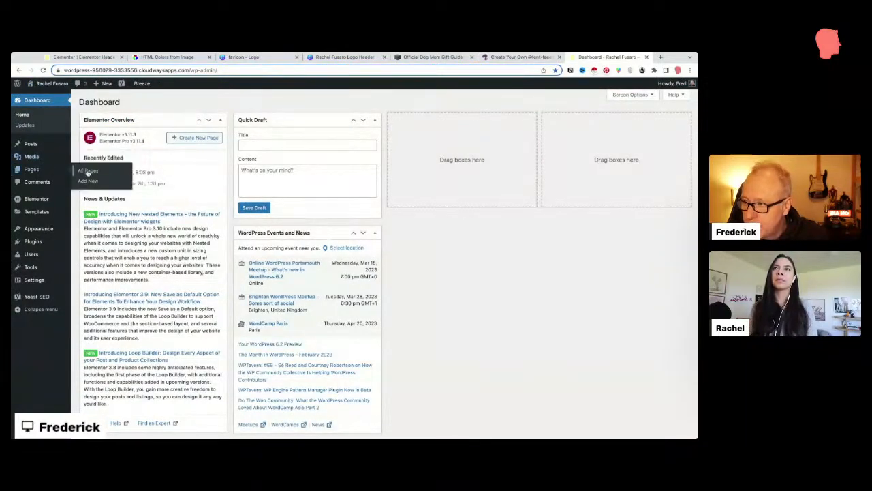
pyautogui.click(88, 181)
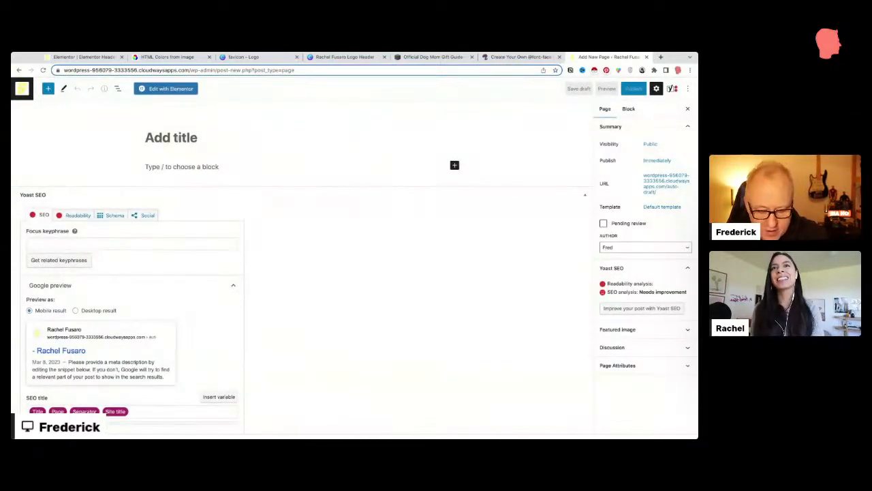
pyautogui.write('Homepage')
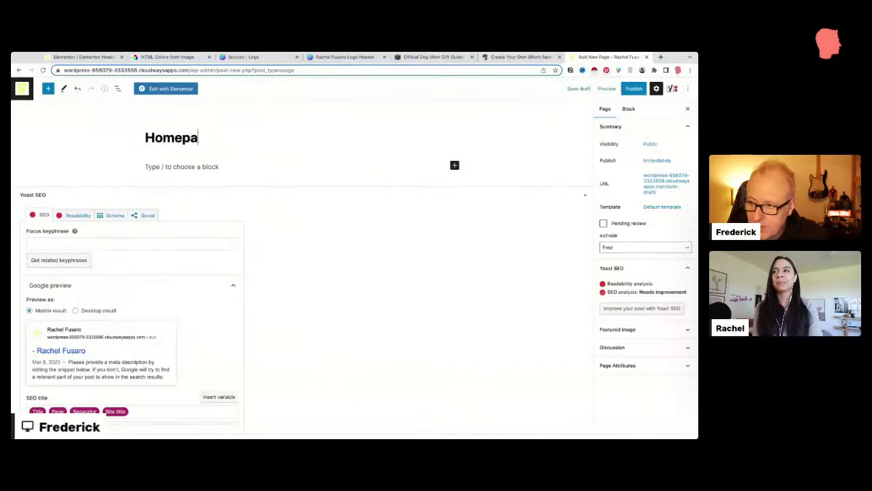
pyautogui.press('BackSpace')
pyautogui.press('BackSpace')
pyautogui.press('BackSpace')
pyautogui.press('BackSpace')
pyautogui.write('Page')
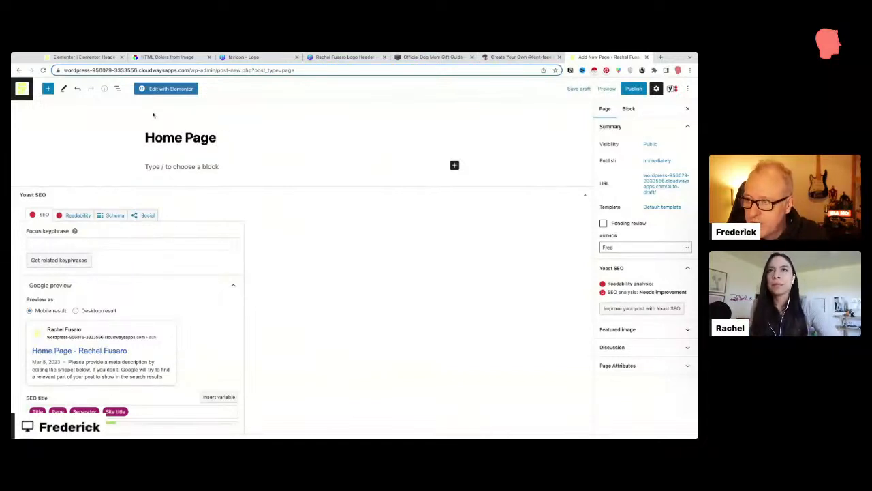
pyautogui.click(569, 91)
pyautogui.click(167, 90)
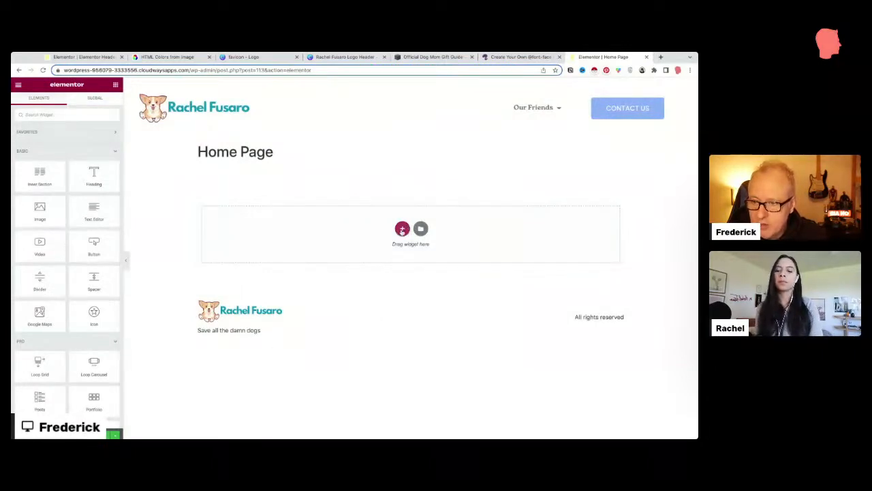
# Step: Set the page layout to full width and add a two-column section
pyautogui.click(19, 434)
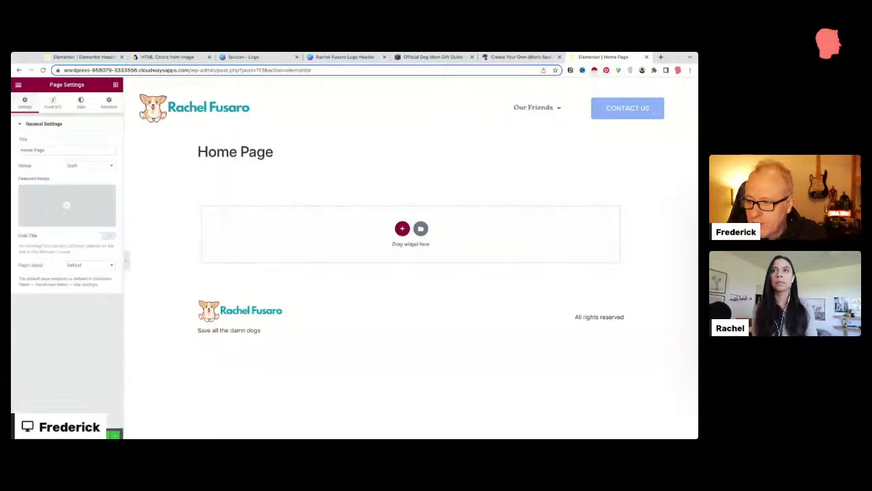
pyautogui.click(94, 265)
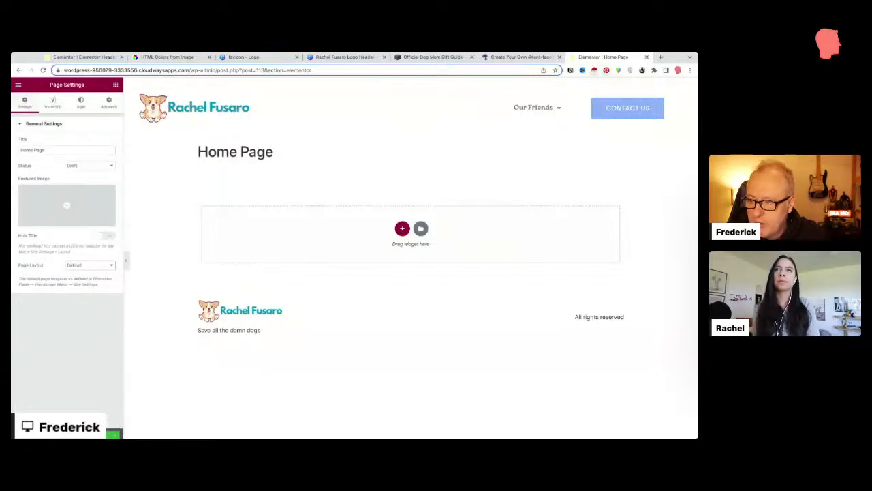
pyautogui.click(97, 277)
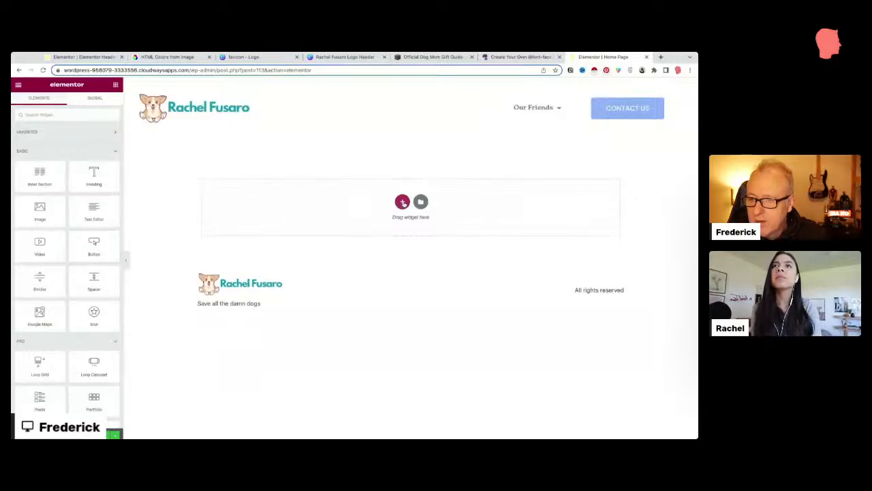
pyautogui.click(401, 202)
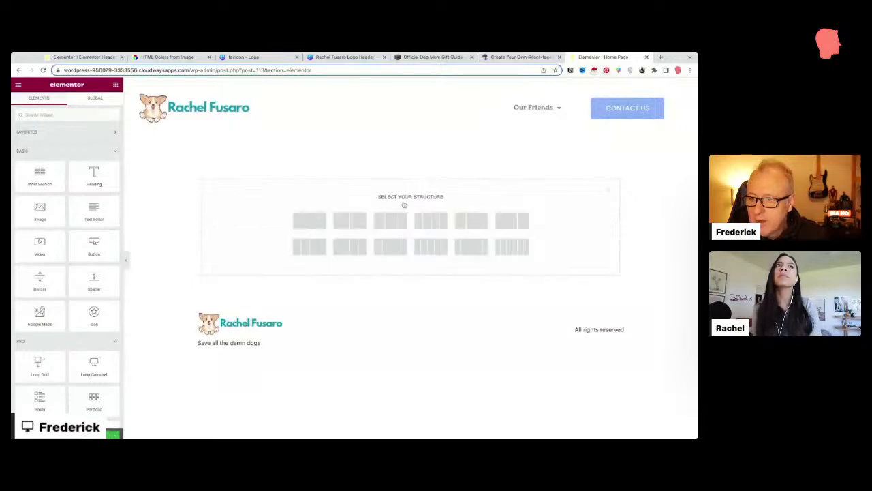
pyautogui.click(344, 224)
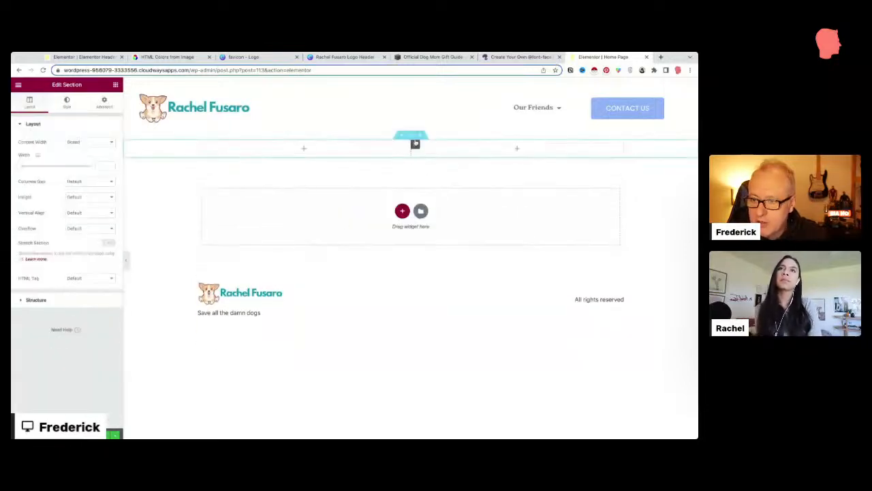
# Step: Put the hat-wearing portrait in an Image widget on the left and a Heading on the right
pyautogui.click(116, 86)
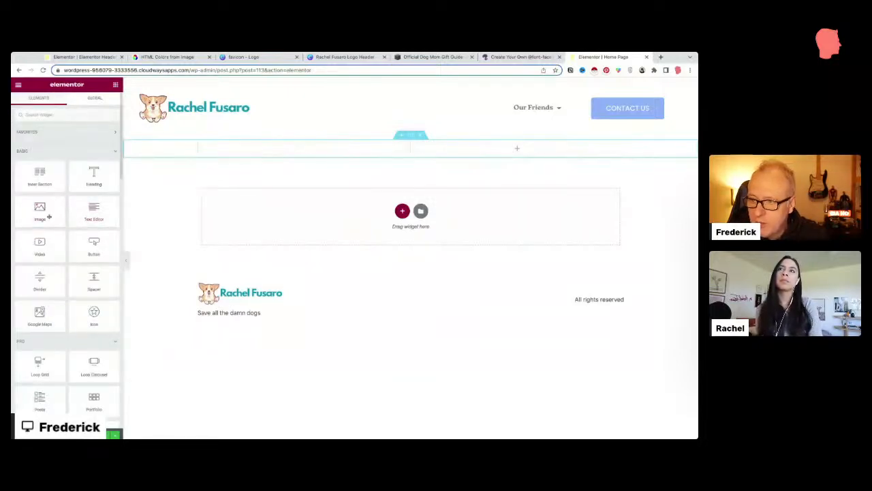
pyautogui.moveTo(49, 217); pyautogui.dragTo(304, 150)
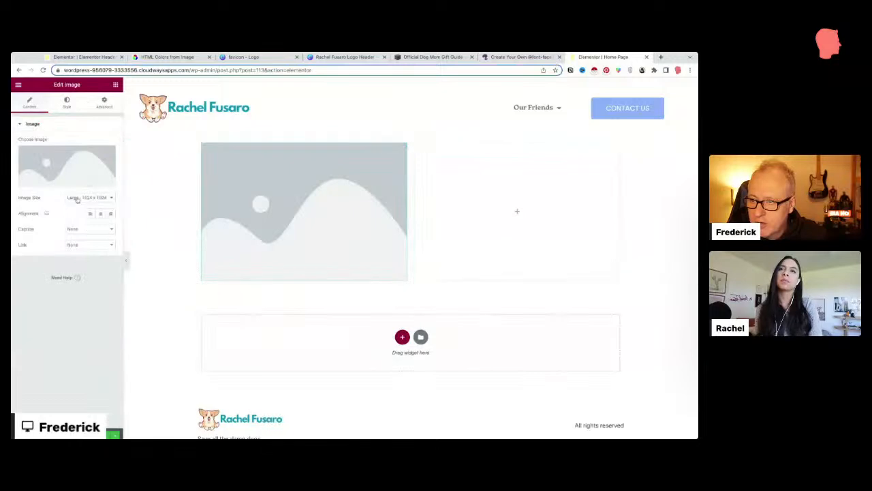
pyautogui.click(74, 185)
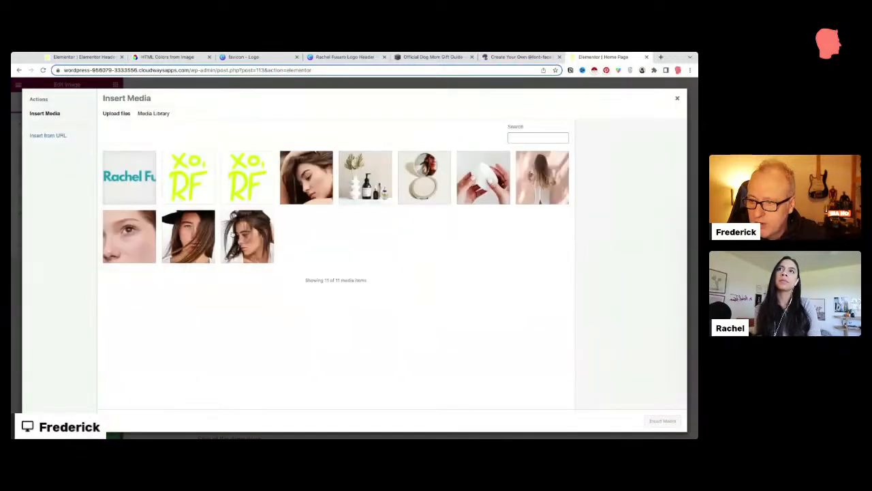
pyautogui.click(240, 234)
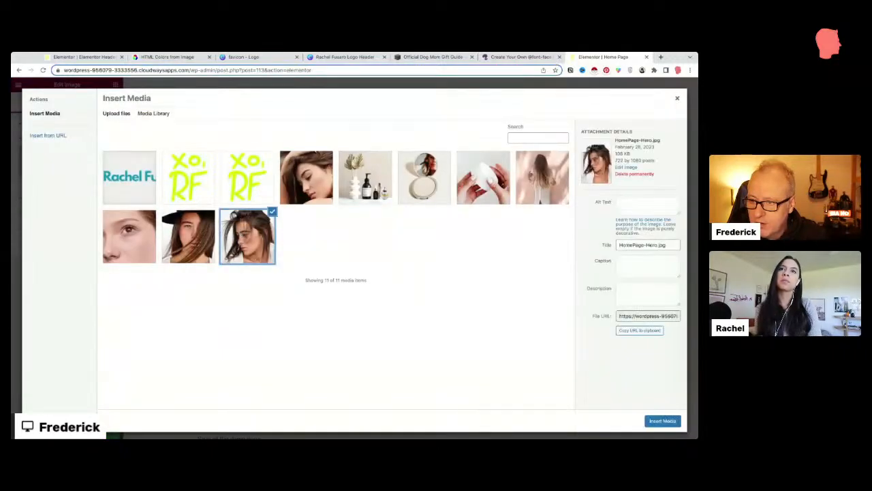
pyautogui.click(663, 421)
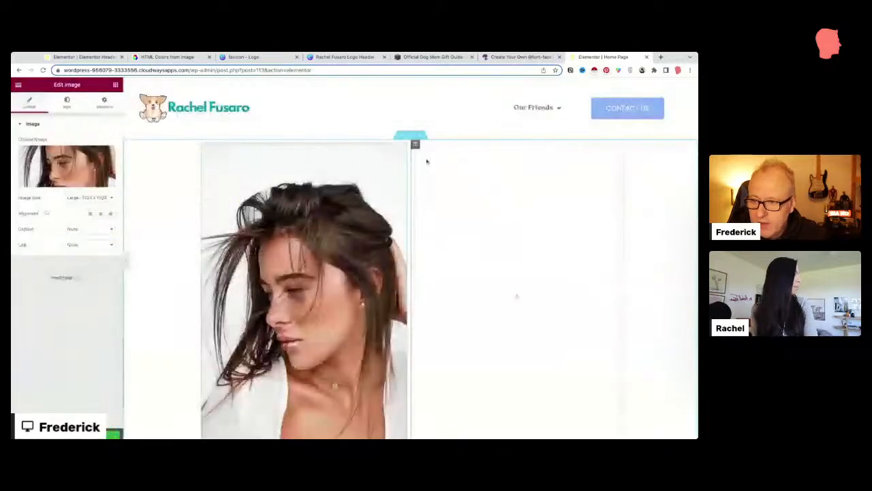
pyautogui.click(65, 184)
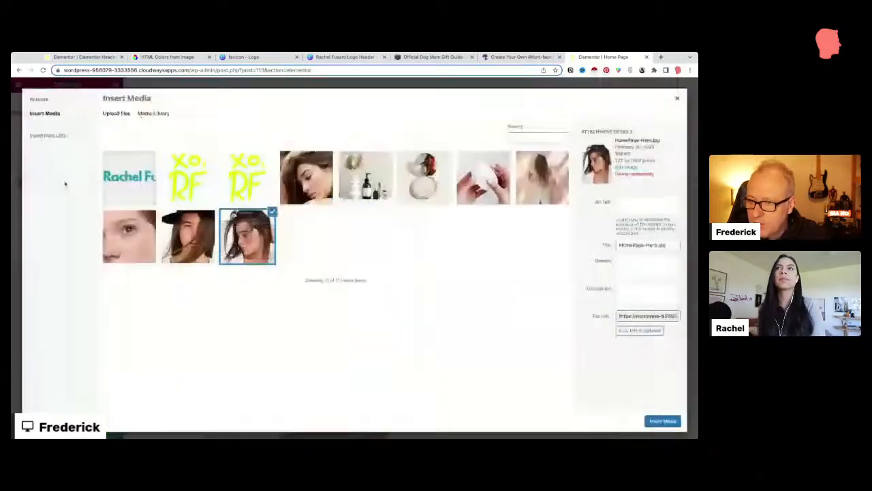
pyautogui.click(527, 183)
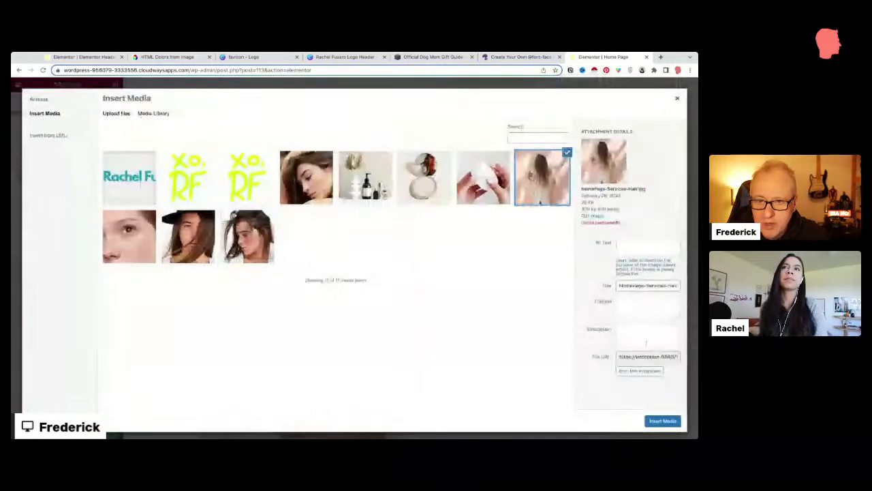
pyautogui.click(316, 184)
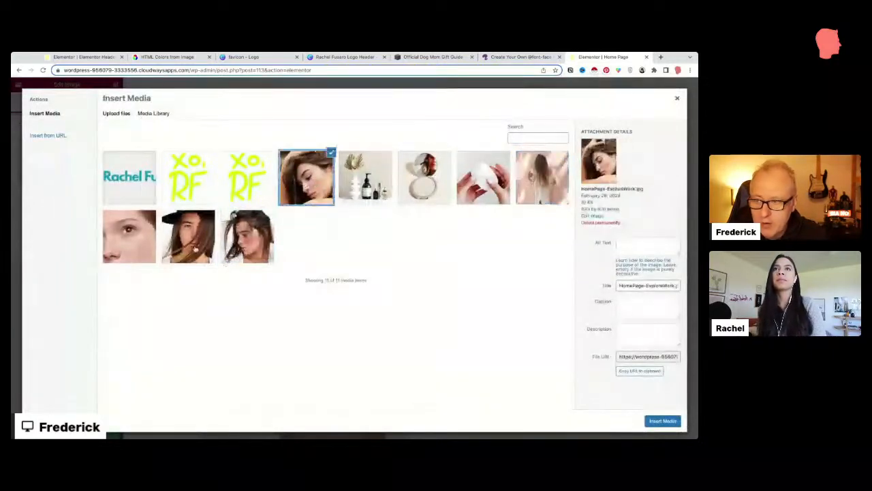
pyautogui.click(194, 244)
pyautogui.click(657, 421)
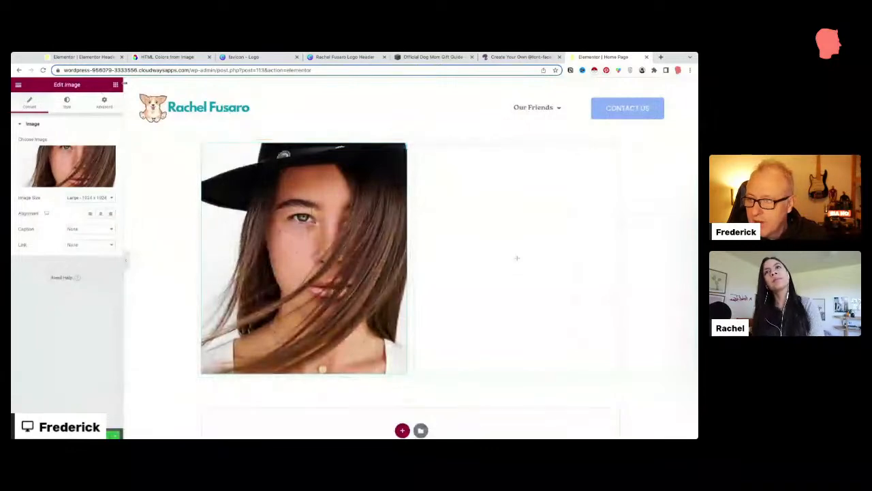
pyautogui.click(115, 84)
pyautogui.moveTo(90, 177); pyautogui.dragTo(510, 174)
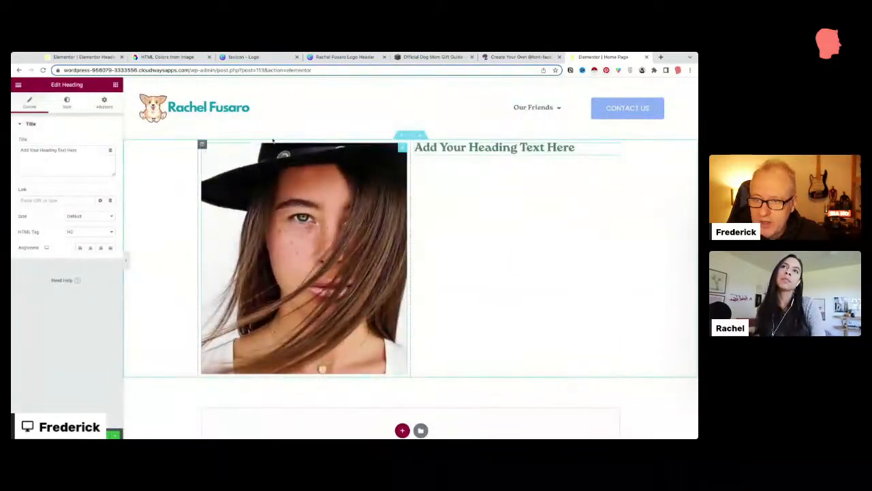
# Step: Change the heading text to 'Welcome To My Website'
pyautogui.tripleClick(95, 151)
pyautogui.write('Welco')
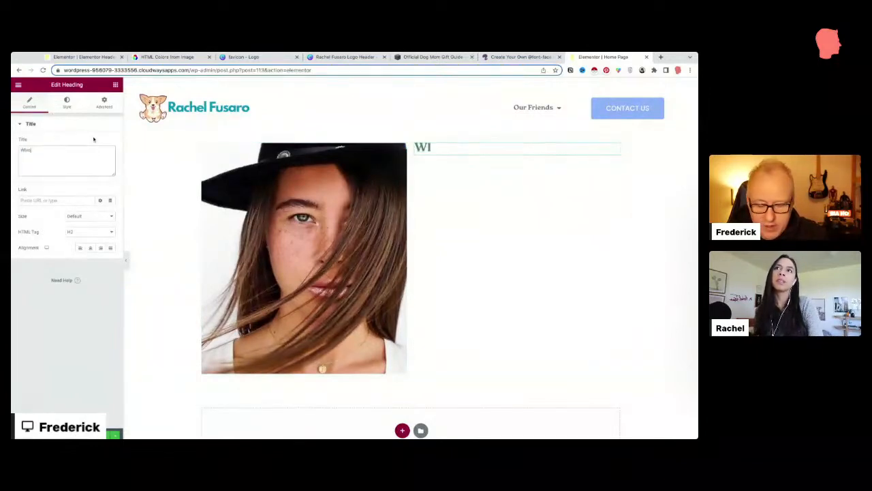
pyautogui.write('m')
pyautogui.press('BackSpace')
pyautogui.press('BackSpace')
pyautogui.press('BackSpace')
pyautogui.press('BackSpace')
pyautogui.write('elcome.')
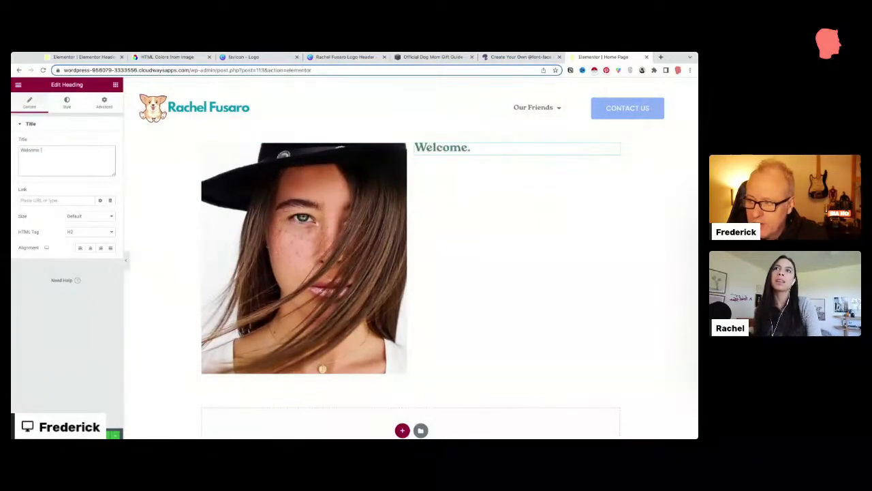
pyautogui.press('BackSpace')
pyautogui.write(' To My')
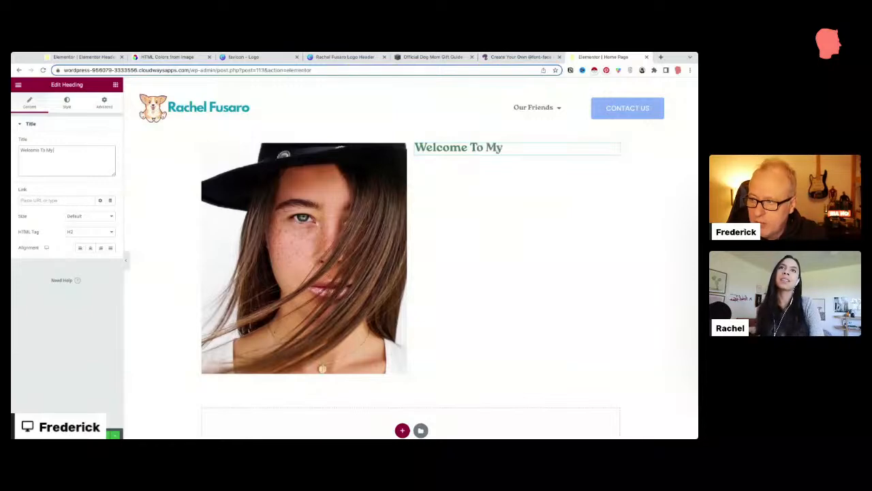
pyautogui.write(' Website')
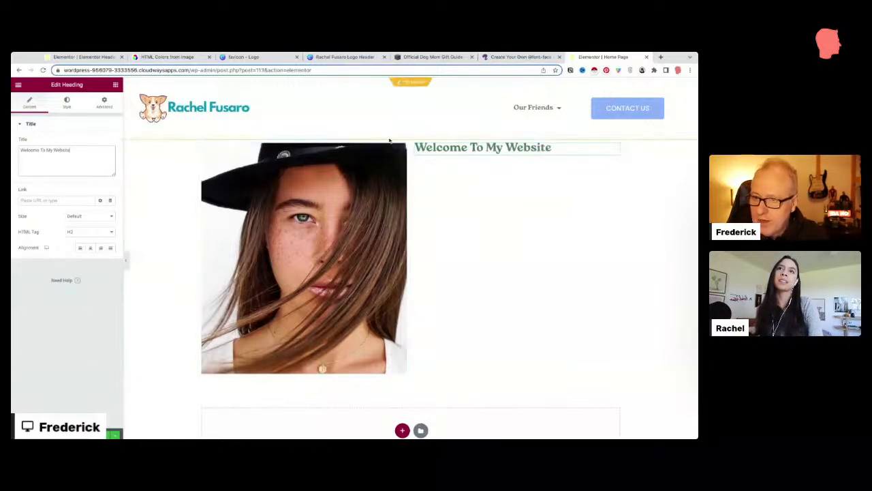
# Step: Vertically centre the hero section, centre the heading, and set the section width to 1250
pyautogui.click(410, 136)
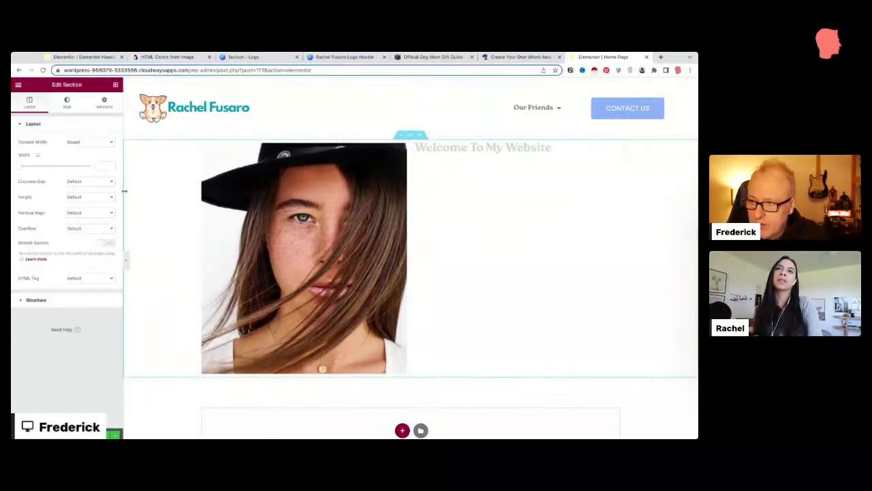
pyautogui.click(74, 230)
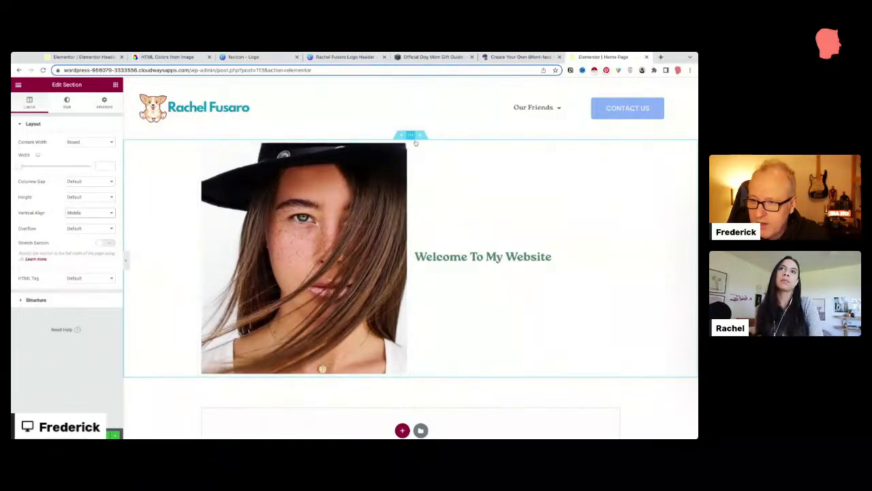
pyautogui.click(616, 256)
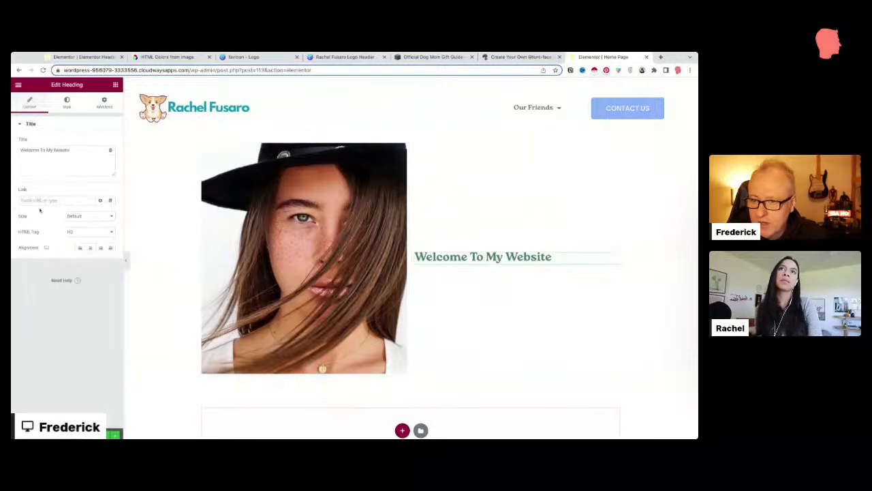
pyautogui.click(90, 248)
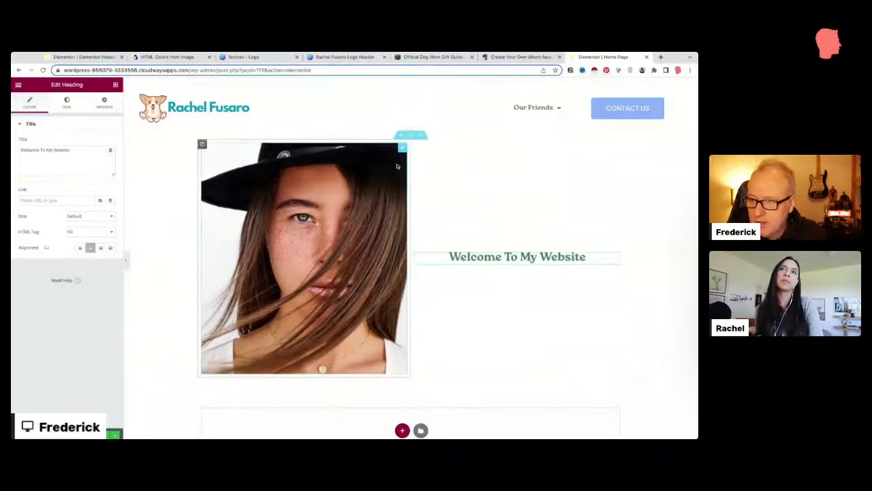
pyautogui.click(413, 137)
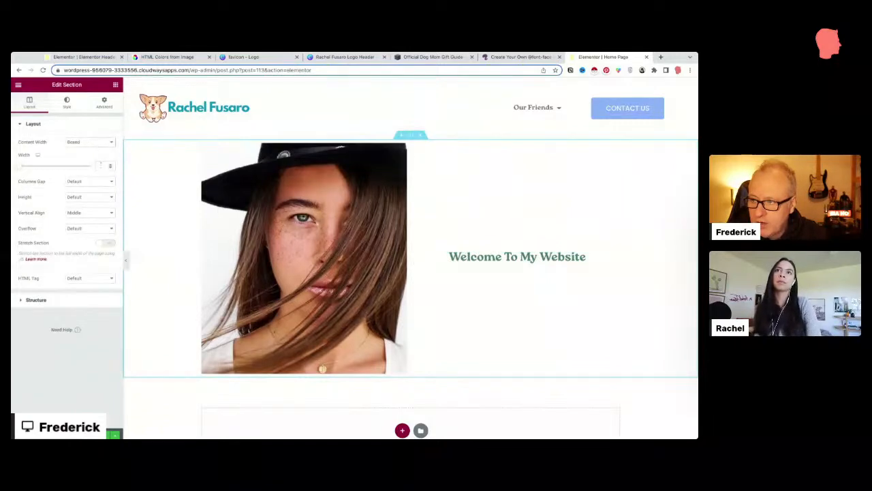
pyautogui.click(101, 165)
pyautogui.write('13')
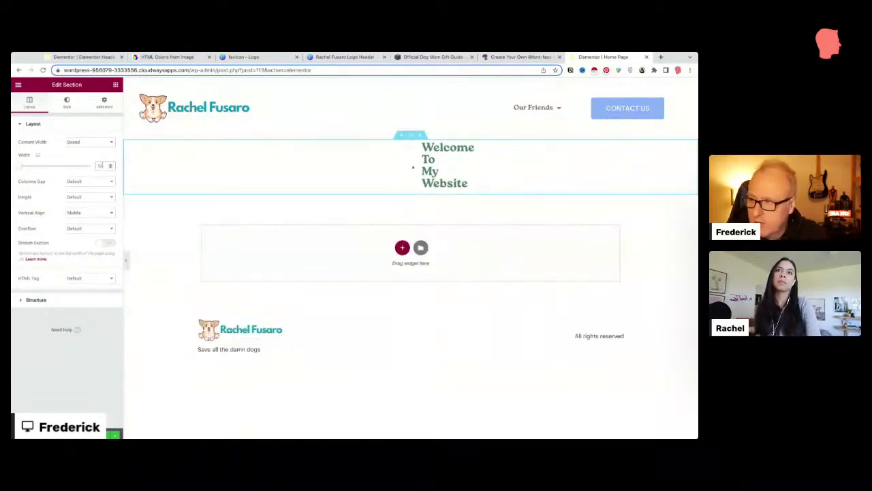
pyautogui.write('30')
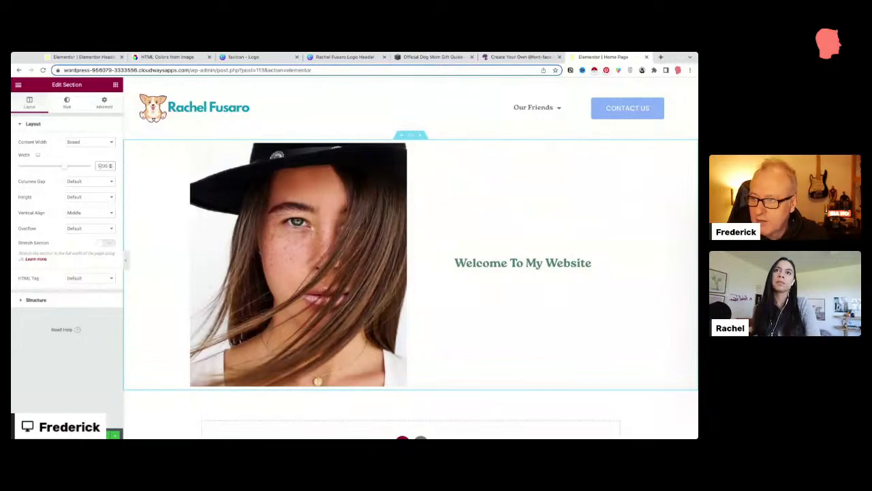
pyautogui.write('1250')
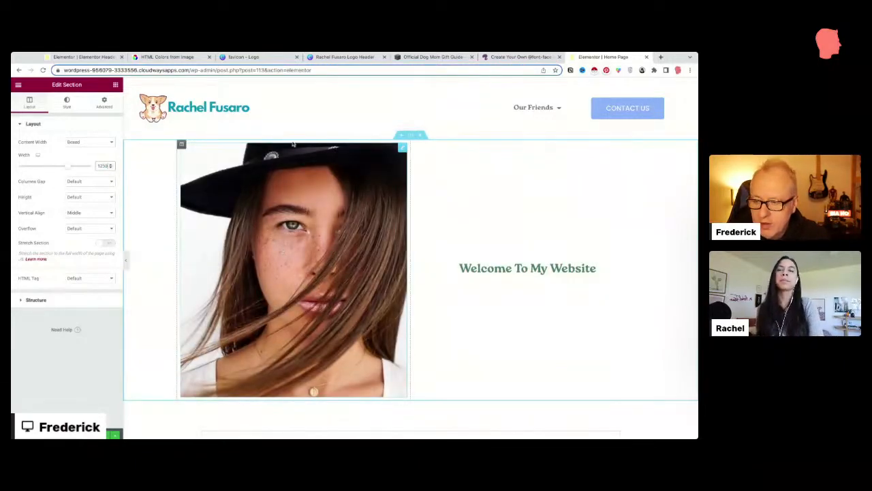
# Step: Check the page at mobile width, then open the live page in a new tab
pyautogui.click(60, 434)
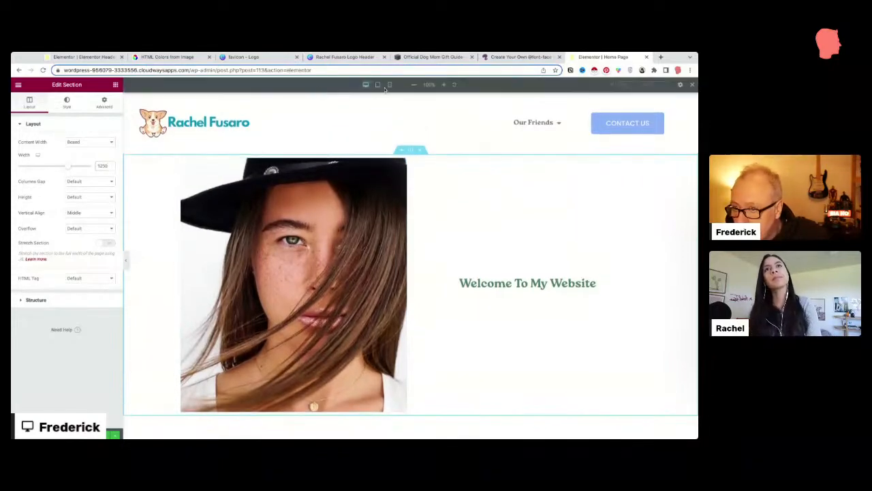
pyautogui.click(390, 85)
pyautogui.scroll(-2, 408, 243)
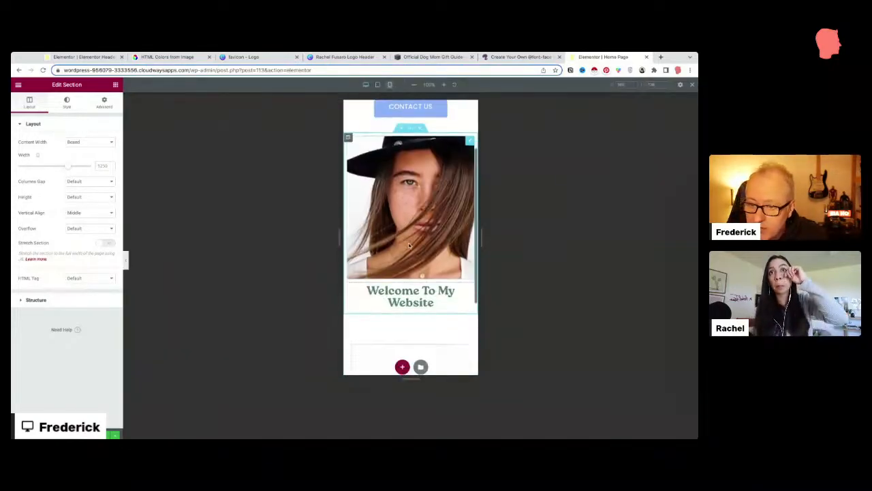
pyautogui.click(365, 84)
pyautogui.scroll(2, 157, 353)
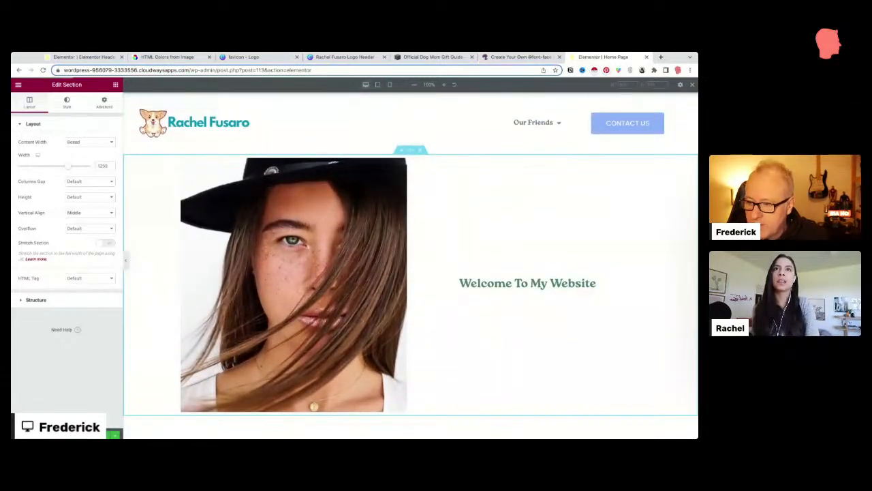
pyautogui.click(97, 414)
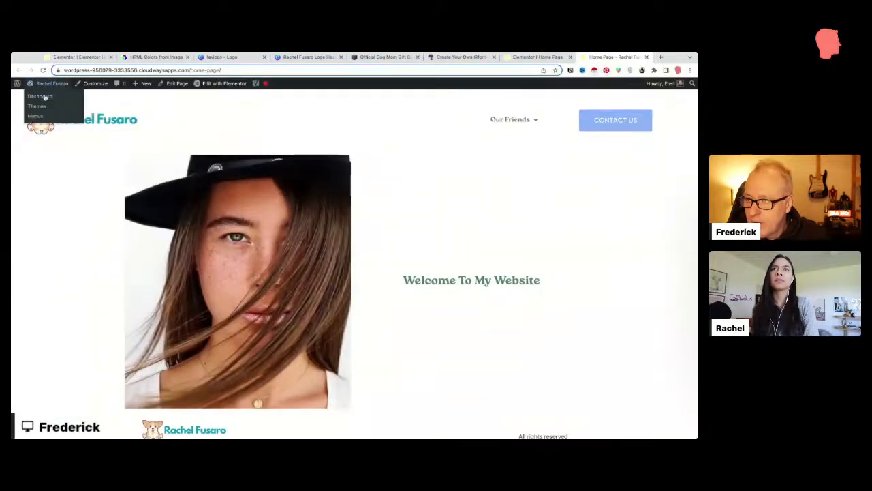
# Step: Make 'Home Page' the site's homepage in Reading settings
pyautogui.click(44, 97)
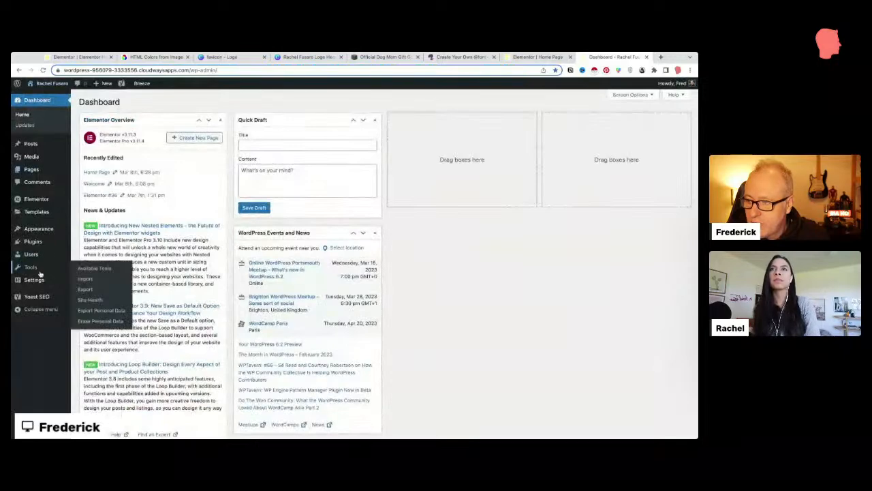
pyautogui.moveTo(40, 280)
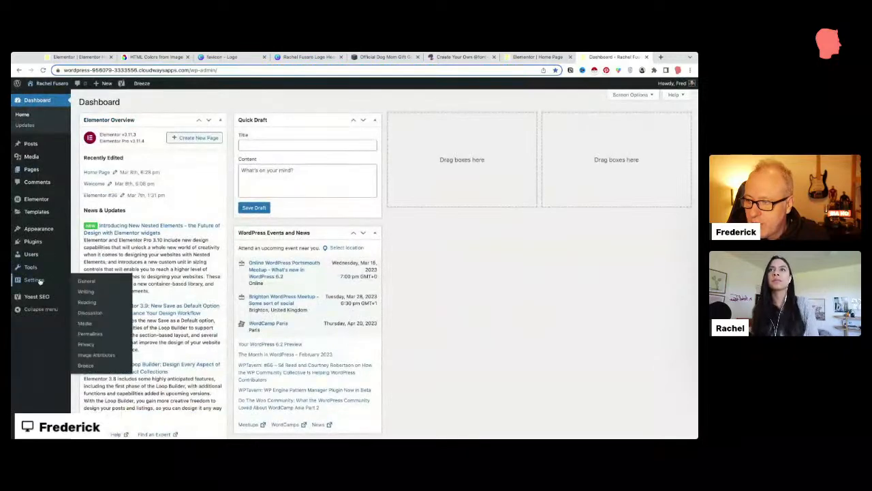
pyautogui.click(82, 302)
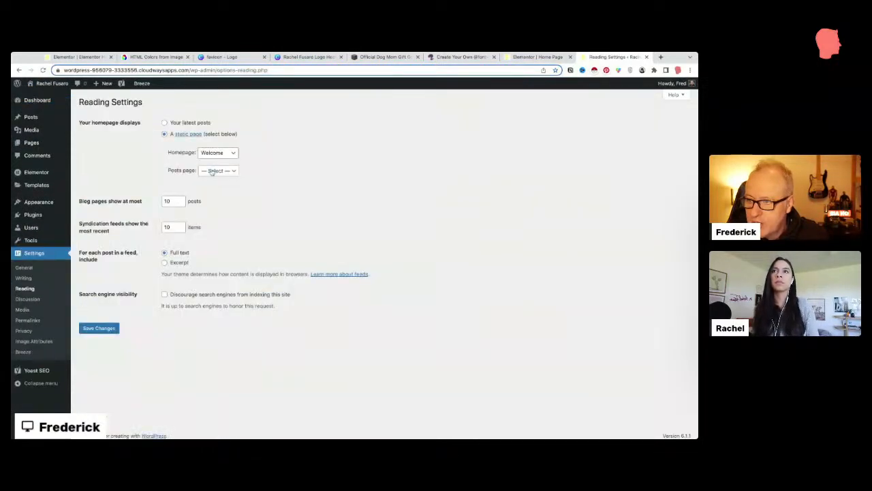
pyautogui.click(213, 158)
pyautogui.click(214, 144)
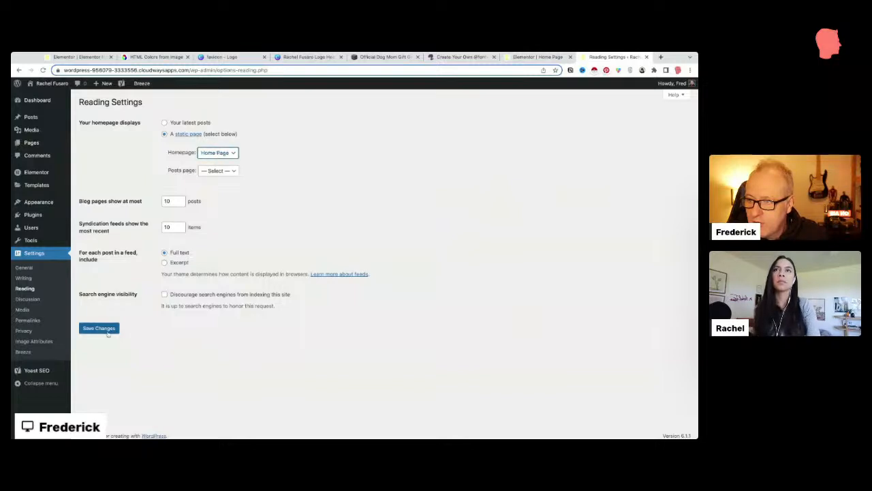
pyautogui.click(101, 329)
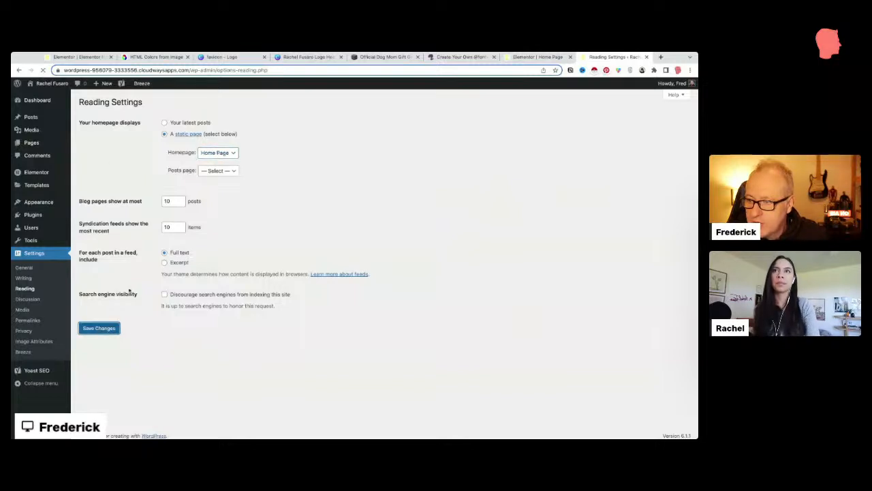
# Step: Reload the live site to check the new home page and footer, then return to the Dashboard
pyautogui.click(39, 96)
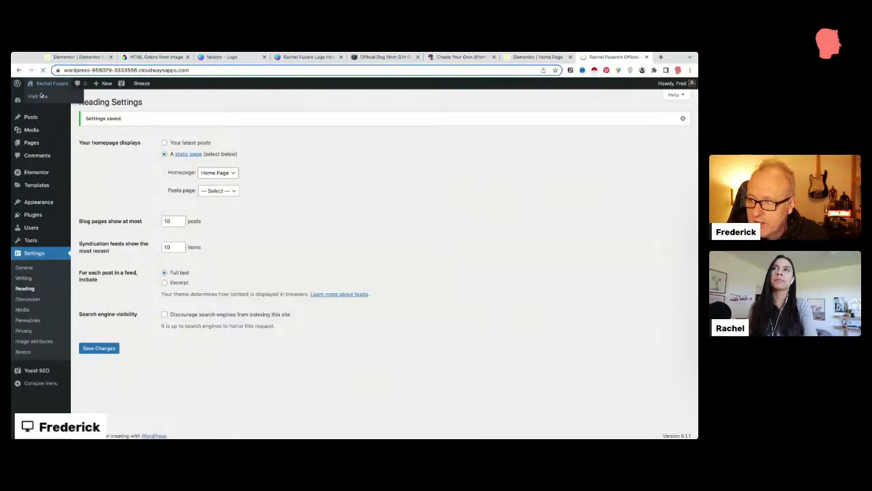
pyautogui.click(129, 71)
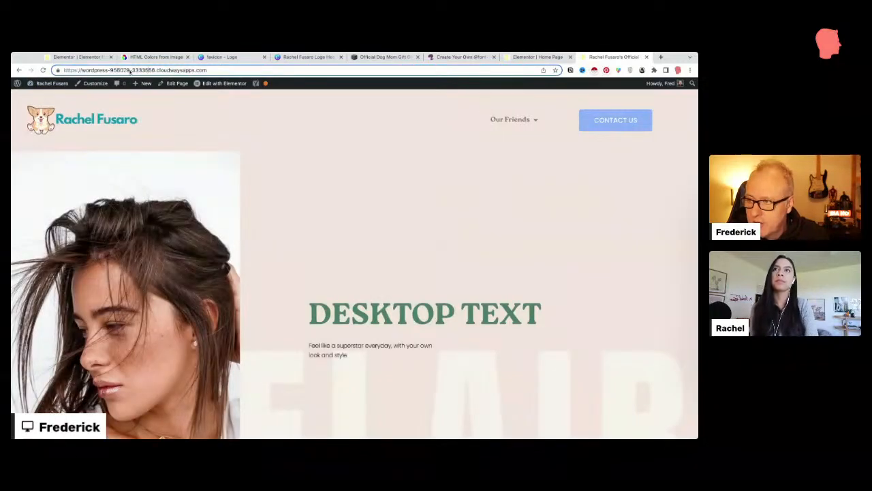
pyautogui.press('Return')
pyautogui.scroll(-2, 340, 265)
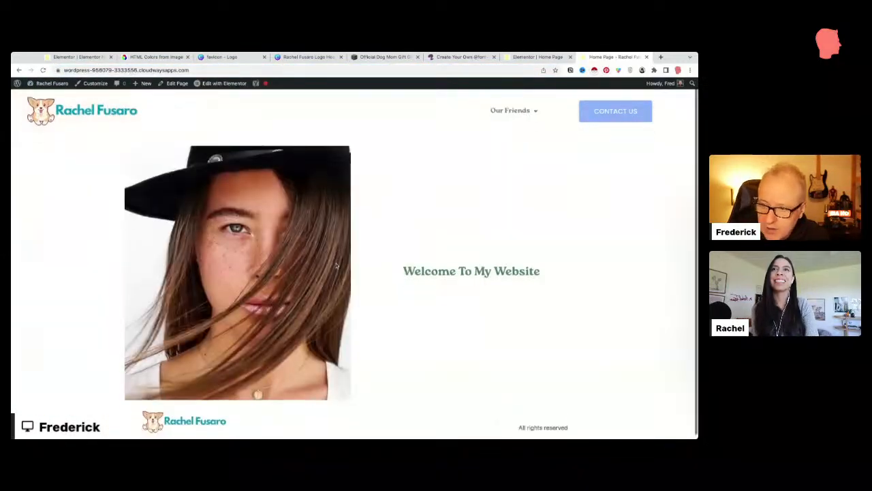
pyautogui.scroll(2, 343, 336)
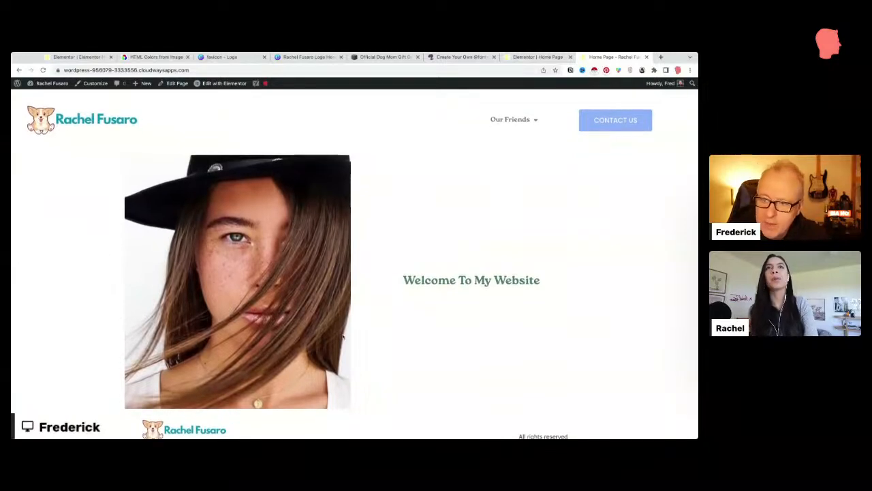
pyautogui.scroll(-1, 343, 336)
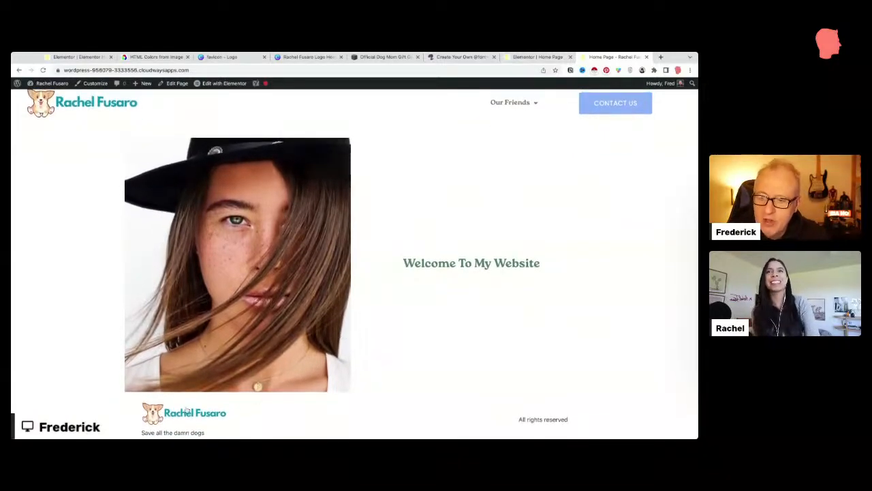
pyautogui.scroll(1, 104, 109)
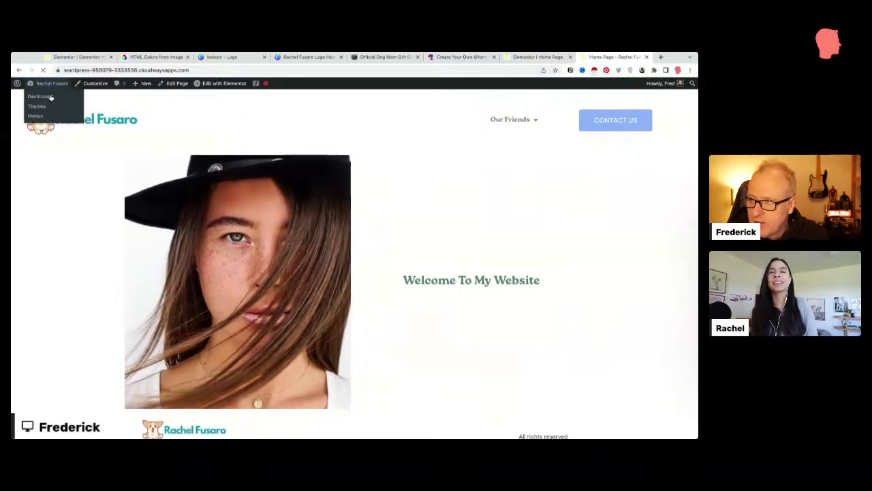
pyautogui.click(50, 97)
# Step: Create a new Footer template in the Theme Builder and start it blank, skipping the library designs
pyautogui.moveTo(73, 214)
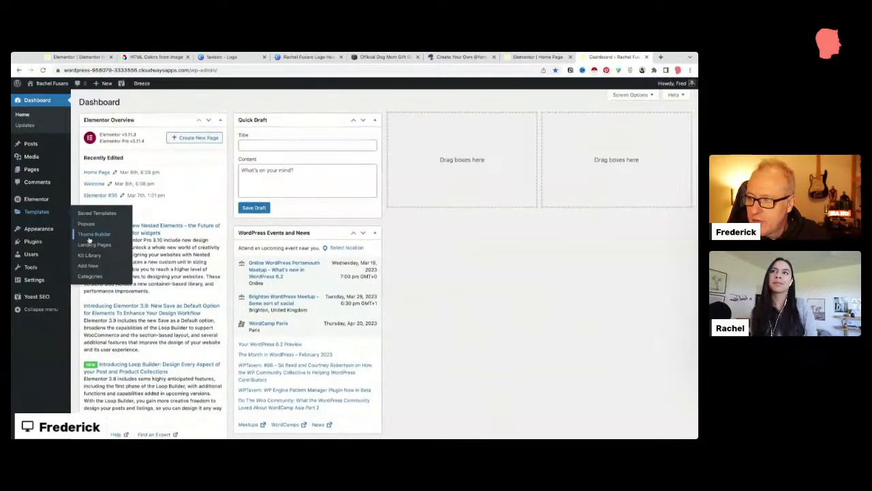
pyautogui.click(95, 234)
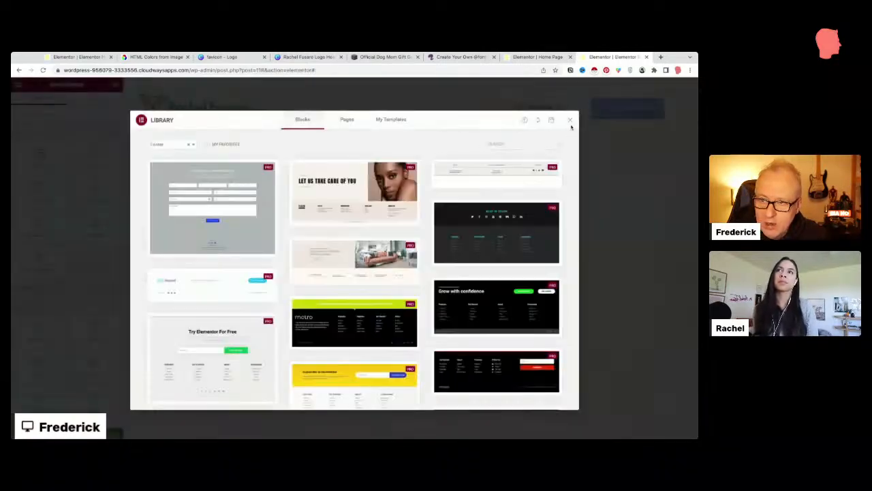
pyautogui.click(570, 121)
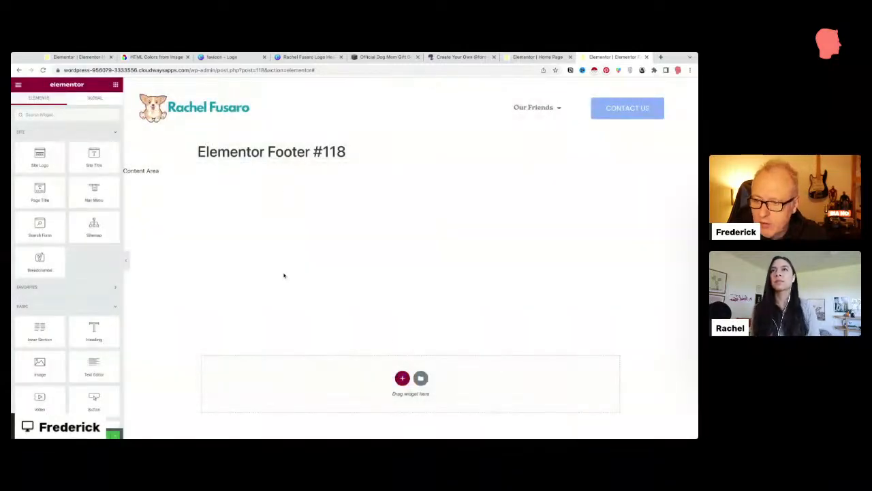
# Step: Add a full-width three-column section to the footer with 30 padding on all sides
pyautogui.click(401, 378)
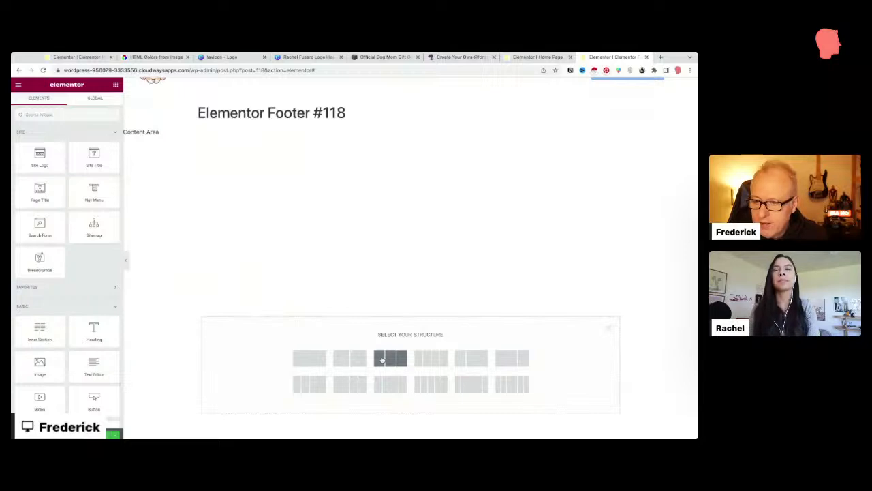
pyautogui.click(382, 358)
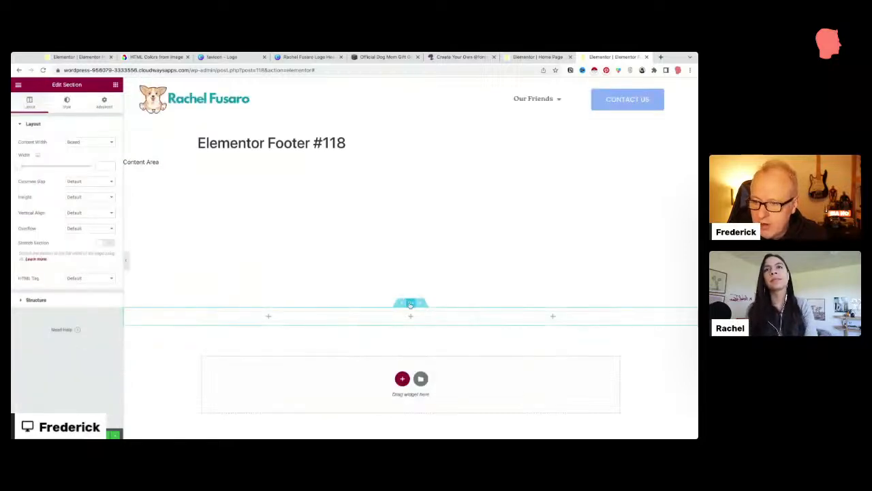
pyautogui.click(80, 145)
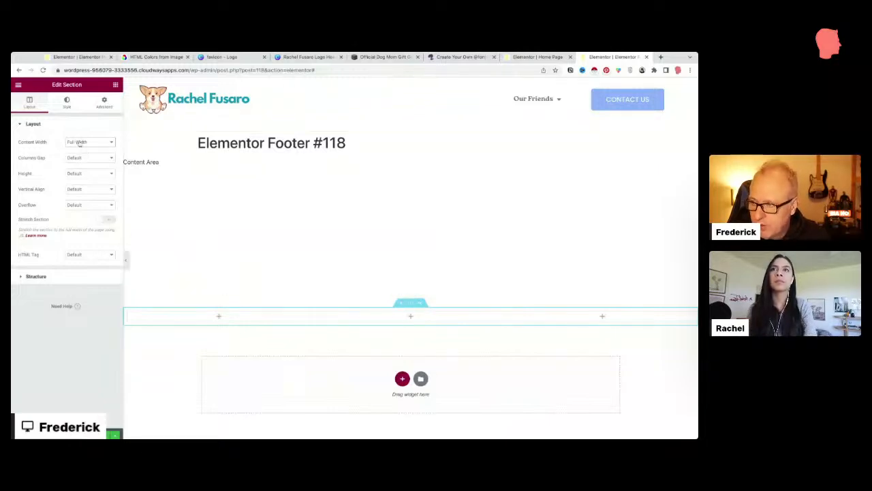
pyautogui.click(100, 106)
pyautogui.click(26, 178)
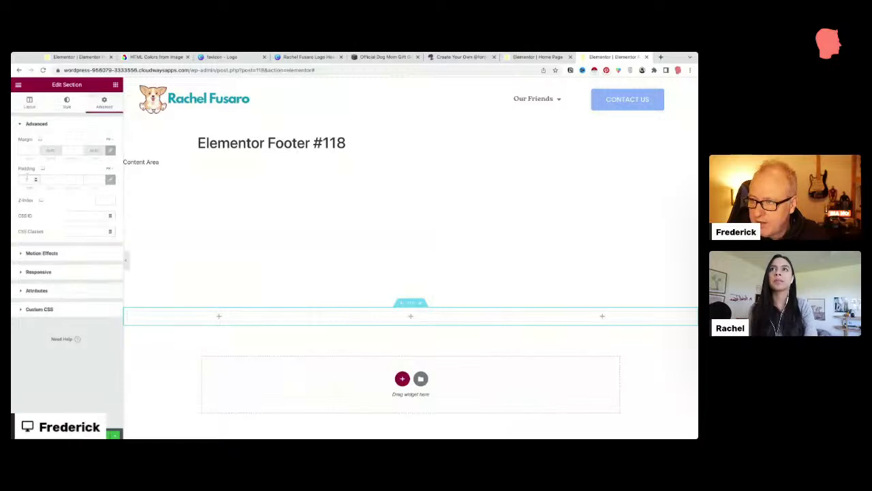
pyautogui.write('30')
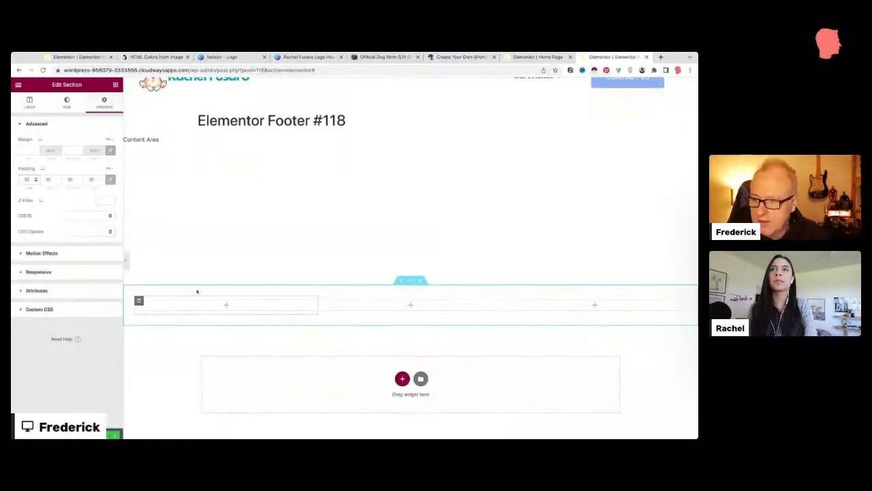
# Step: Drop a Text Editor widget into the footer's first column
pyautogui.click(116, 84)
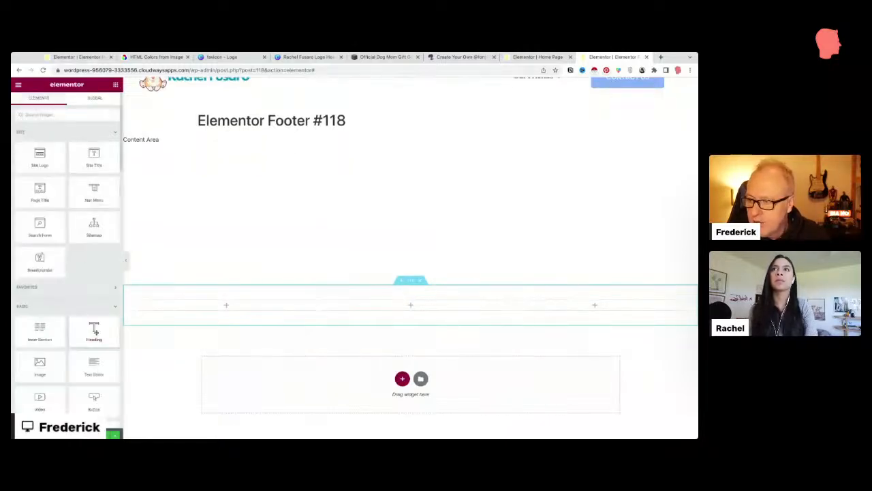
pyautogui.moveTo(94, 365); pyautogui.dragTo(225, 304)
pyautogui.moveTo(71, 196); pyautogui.dragTo(89, 215)
# Step: Replace the placeholder text with the site owner's name and 2023, prefixed by ©
pyautogui.hotkey('ctrl', 'a')
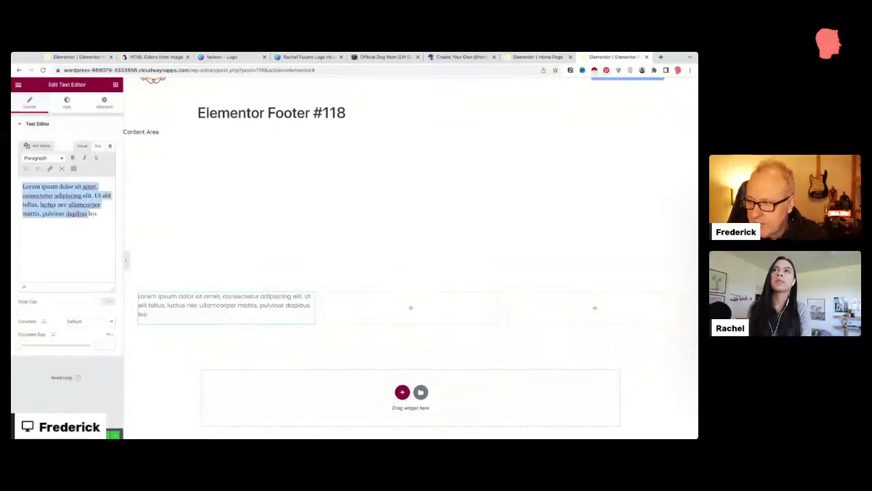
pyautogui.press('BackSpace')
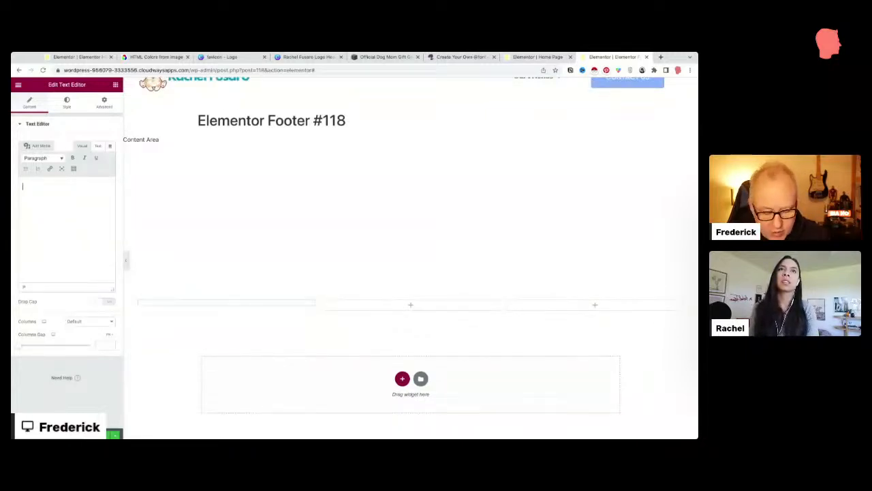
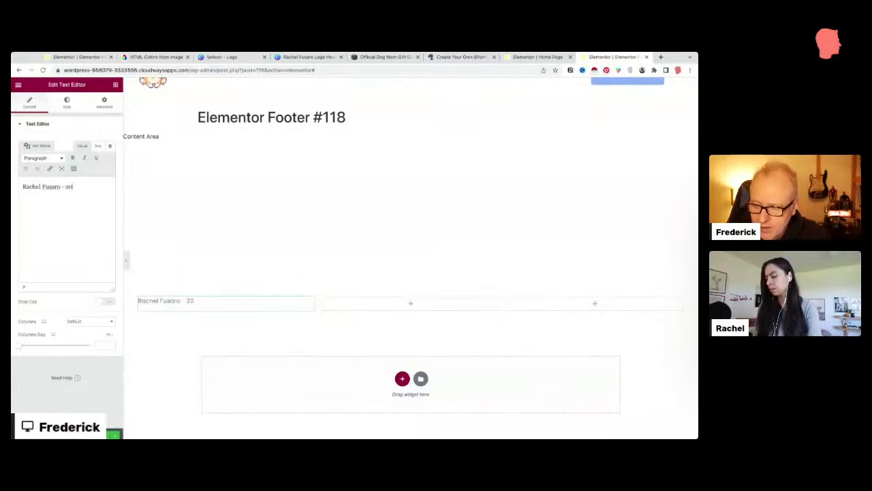
pyautogui.write('23')
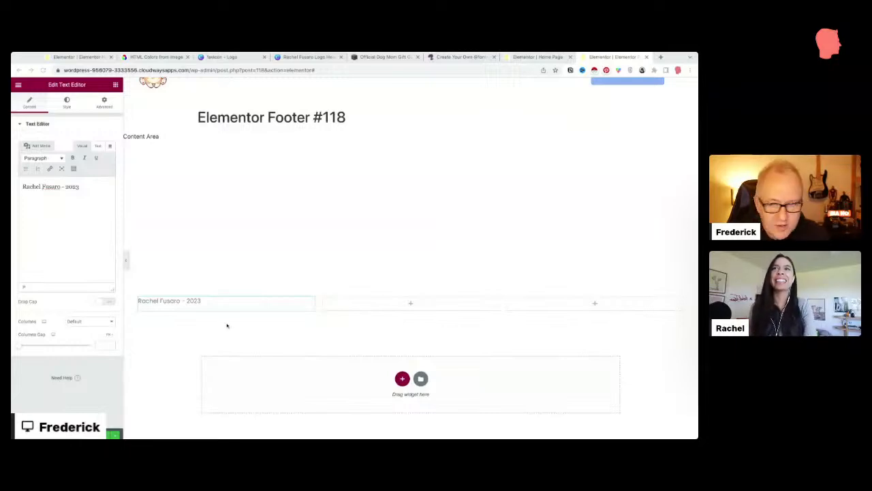
pyautogui.moveTo(149, 301); pyautogui.dragTo(138, 301)
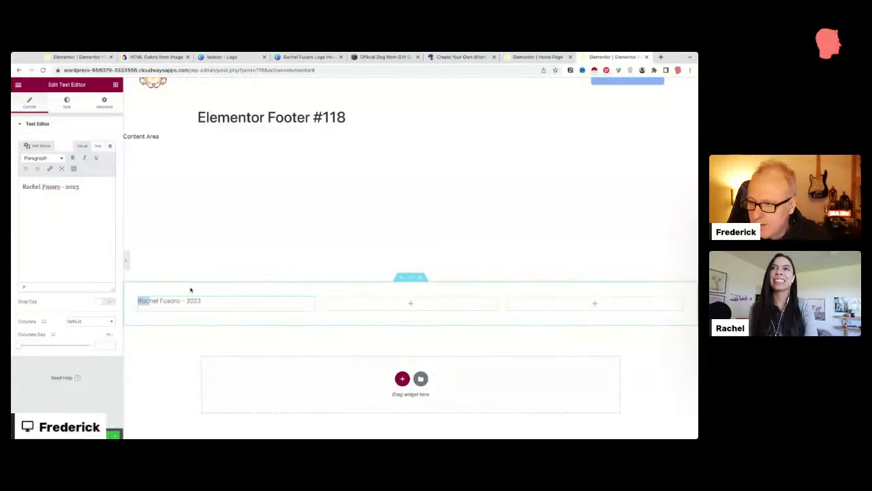
pyautogui.click(203, 301)
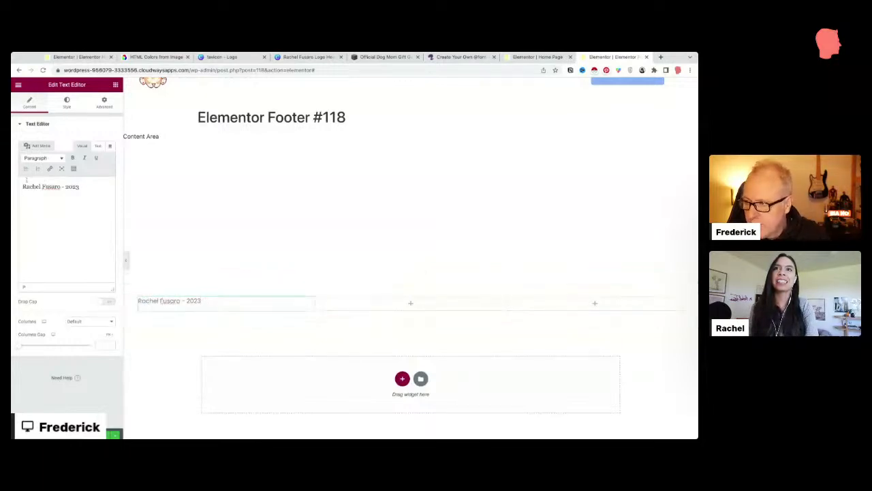
pyautogui.write('©')
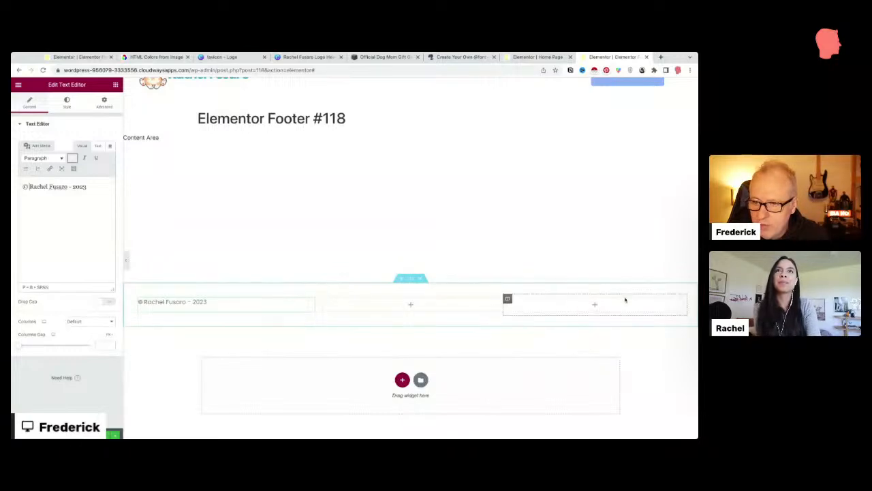
# Step: Add a Social Icons widget to the right column with circular icons on one row
pyautogui.click(116, 84)
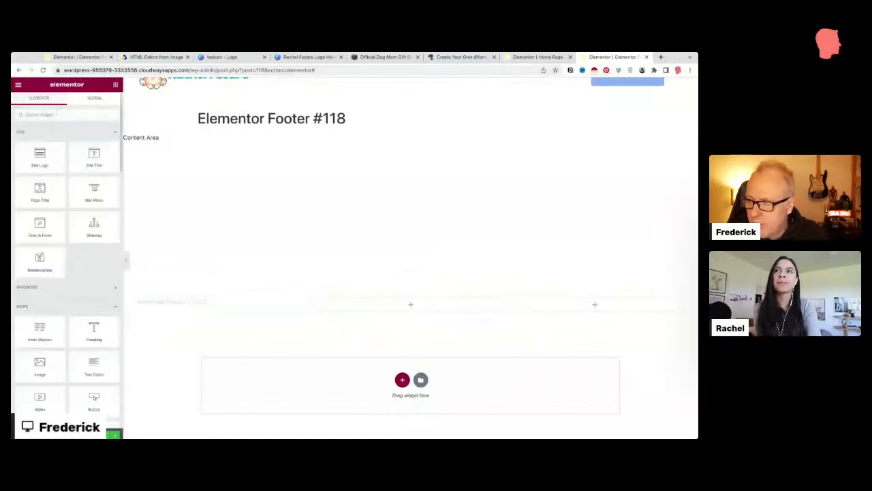
pyautogui.write('face')
pyautogui.moveTo(40, 141); pyautogui.dragTo(560, 301)
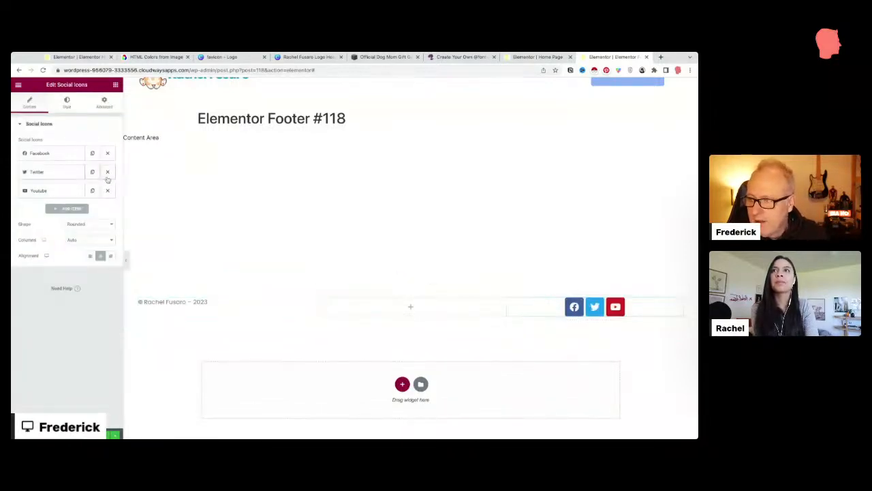
pyautogui.click(80, 229)
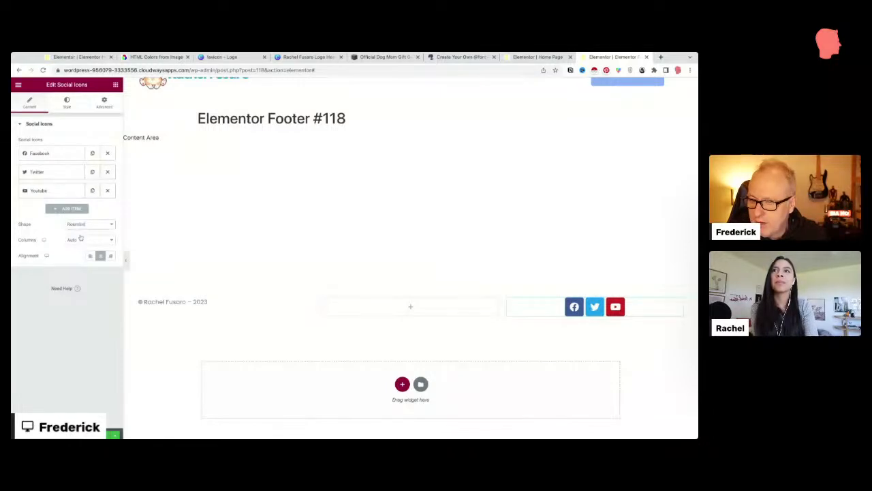
pyautogui.click(81, 238)
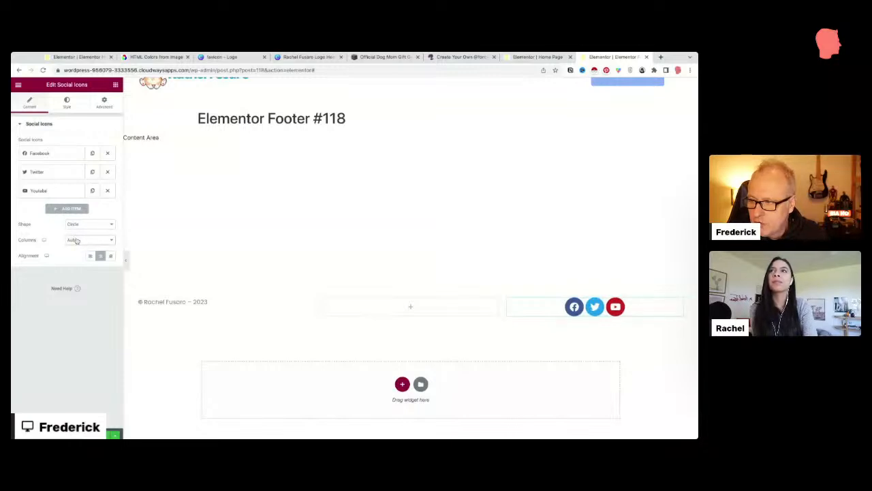
pyautogui.click(76, 241)
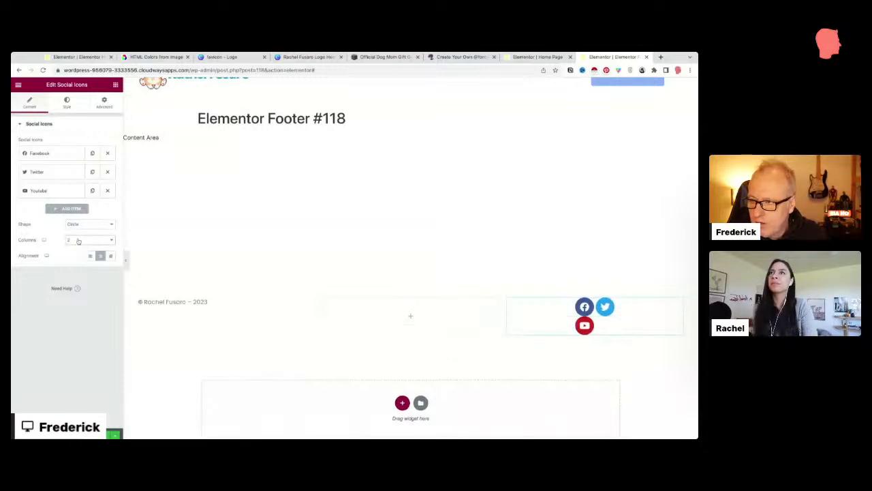
pyautogui.click(78, 241)
pyautogui.click(81, 230)
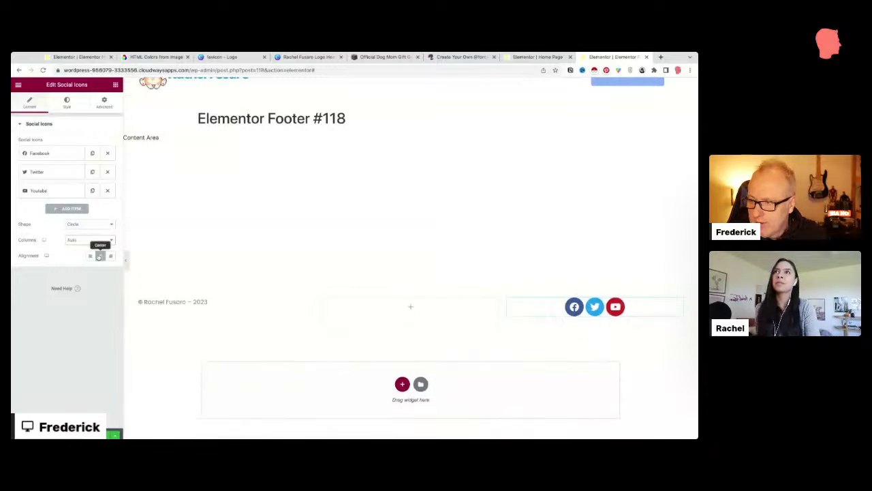
# Step: Recolour the social icons with the global Accent colour using a custom colour setting
pyautogui.click(70, 102)
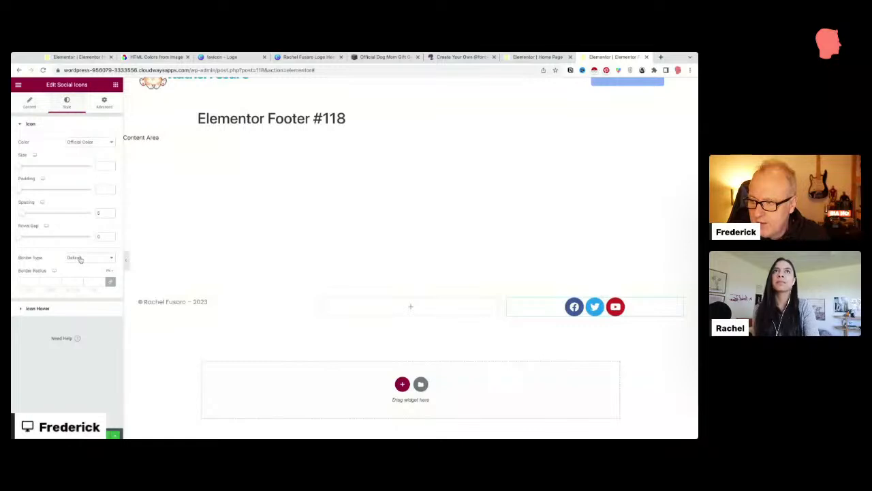
pyautogui.click(84, 121)
pyautogui.click(82, 142)
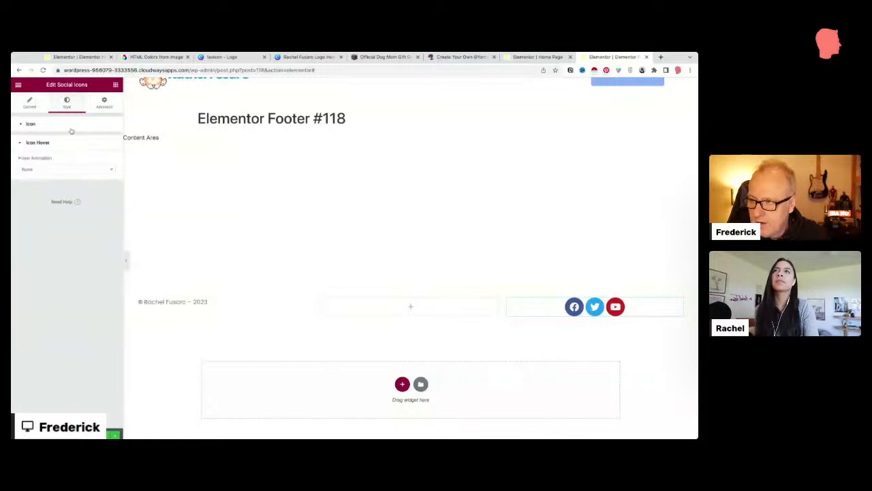
pyautogui.click(71, 127)
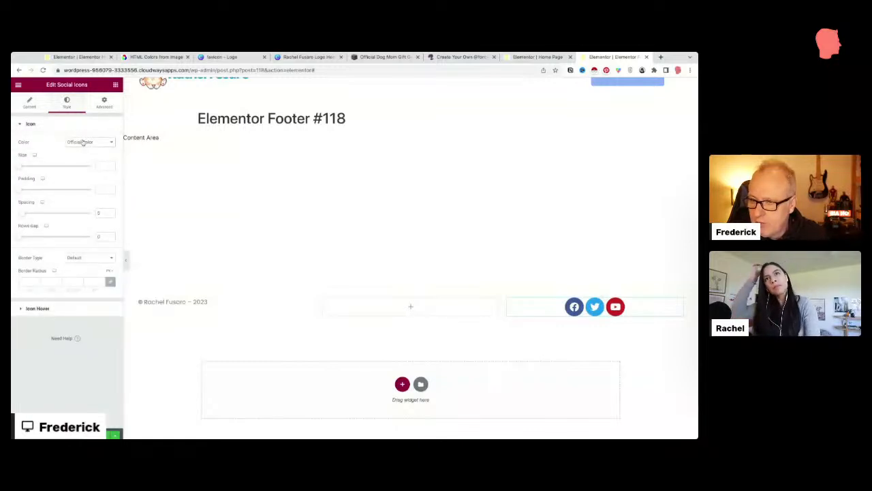
pyautogui.click(83, 143)
pyautogui.click(83, 152)
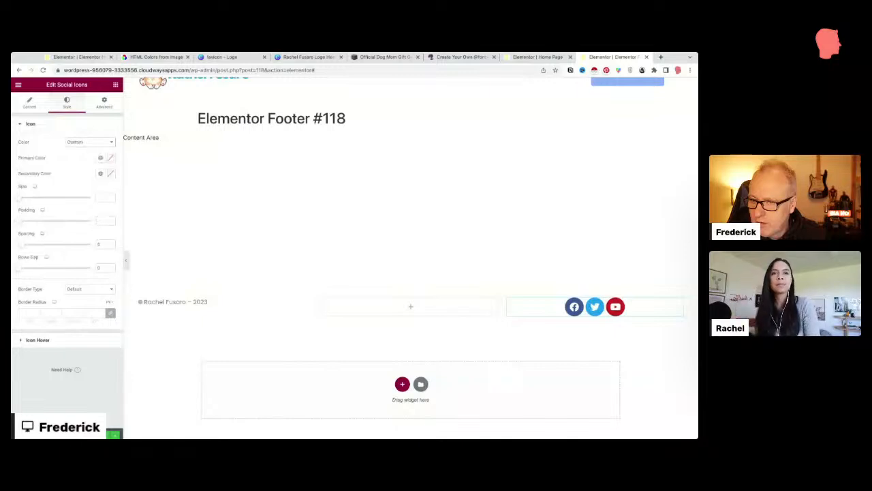
pyautogui.click(100, 158)
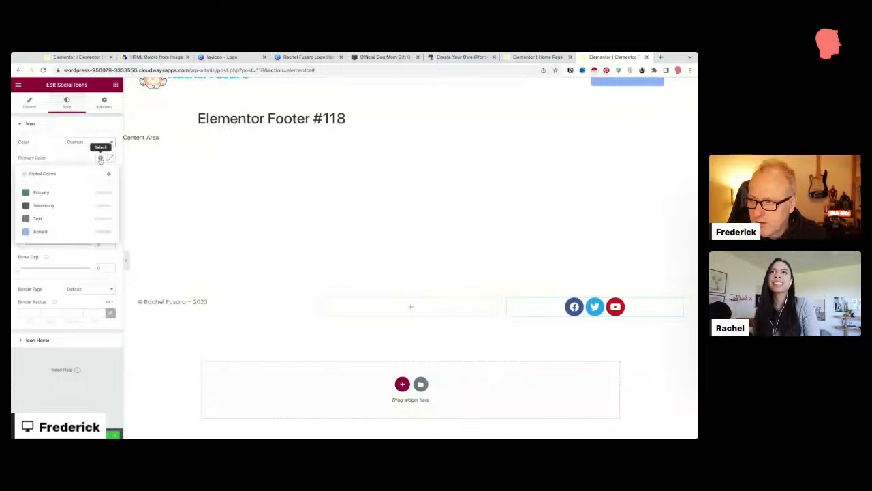
pyautogui.click(41, 233)
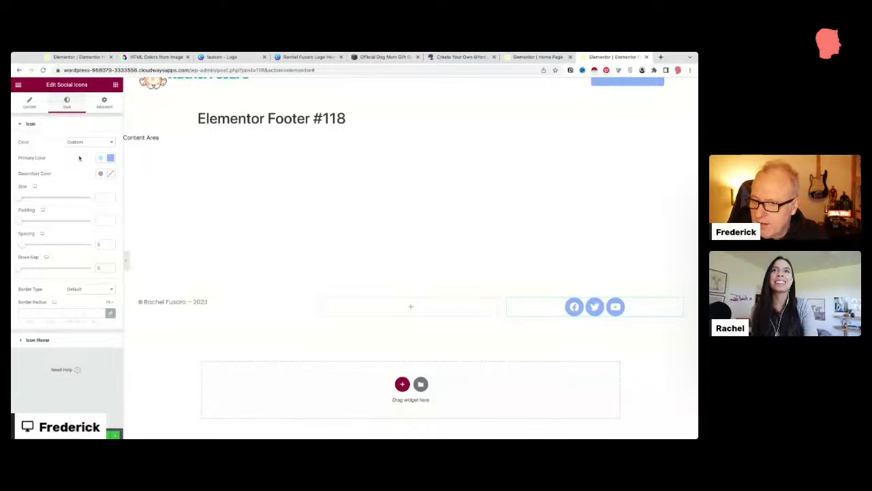
pyautogui.click(32, 106)
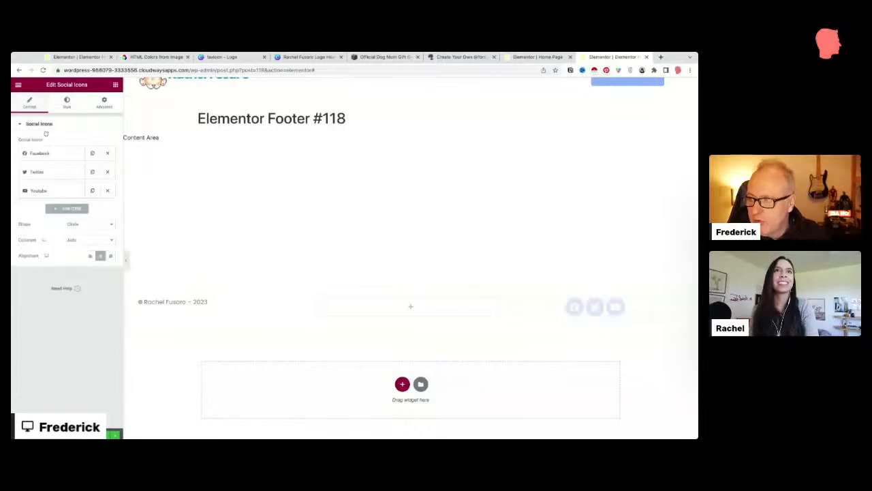
# Step: Duplicate the Youtube item into a fourth Instagram icon and raise icon spacing to 25
pyautogui.click(49, 156)
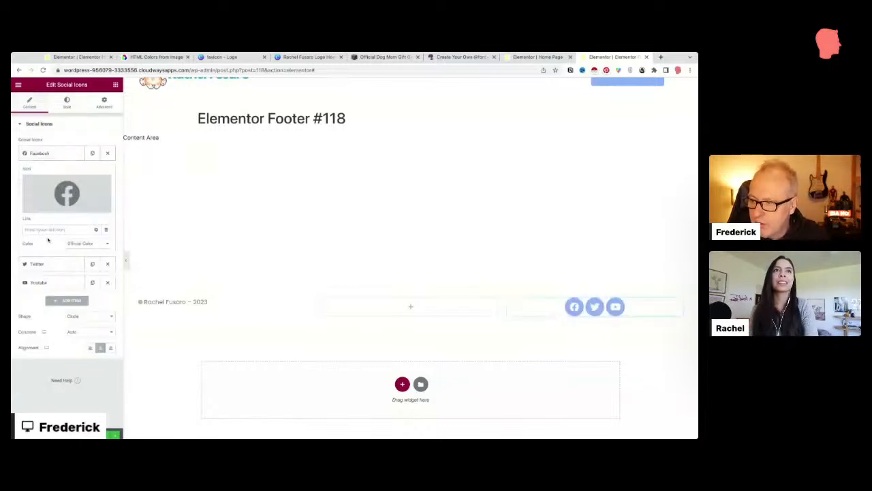
pyautogui.click(41, 265)
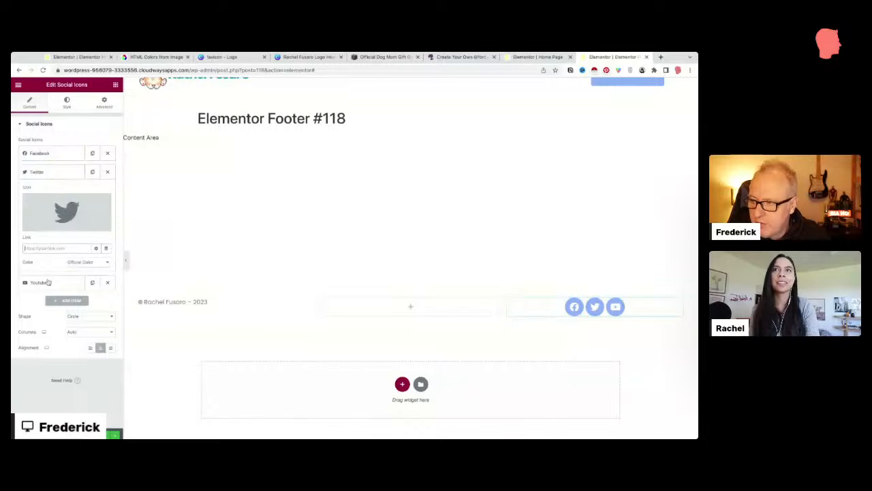
pyautogui.click(47, 281)
pyautogui.click(43, 192)
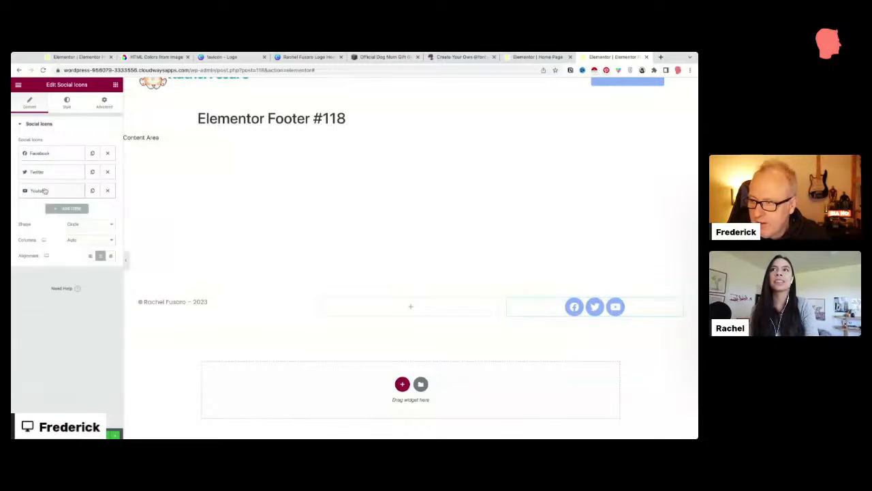
pyautogui.click(93, 192)
pyautogui.click(54, 209)
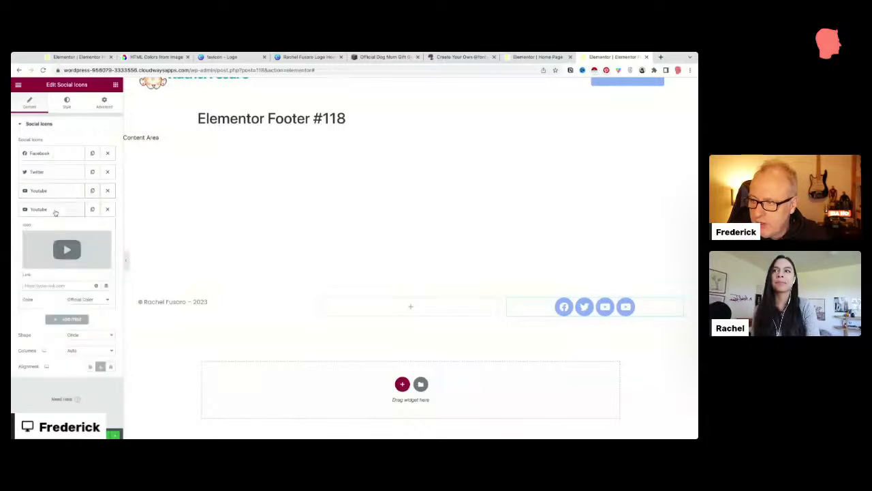
pyautogui.click(47, 264)
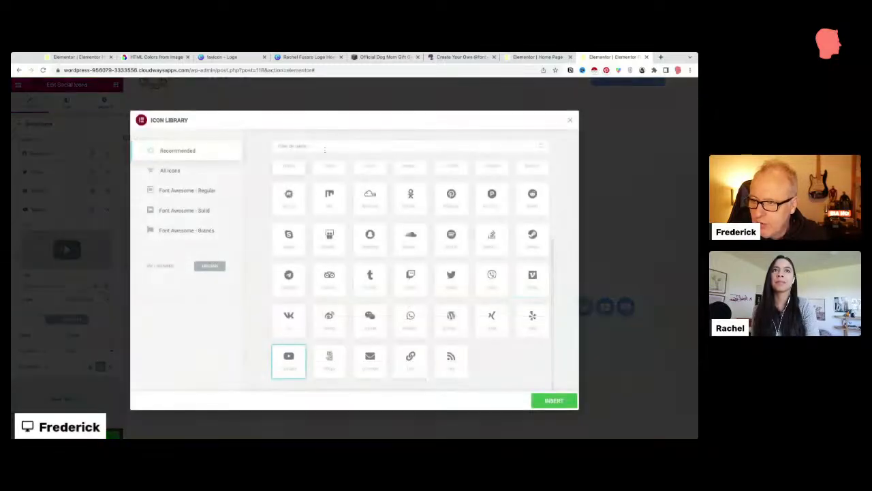
pyautogui.click(325, 145)
pyautogui.write('instag')
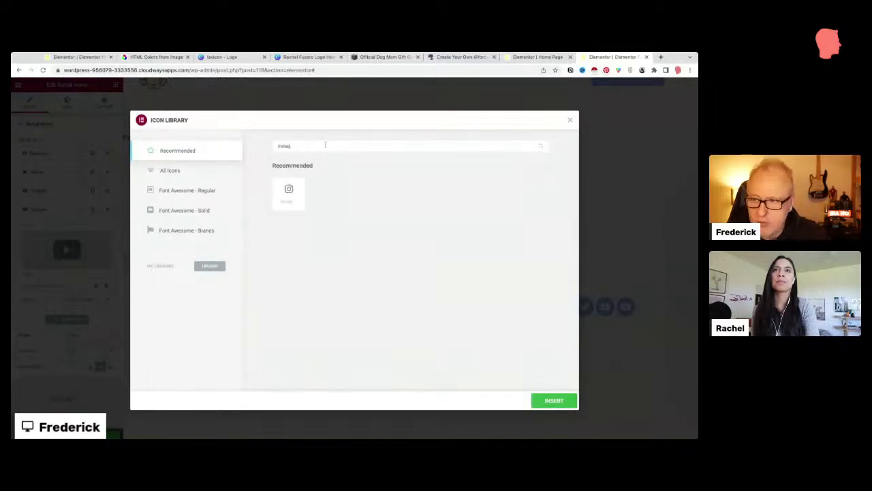
pyautogui.click(553, 399)
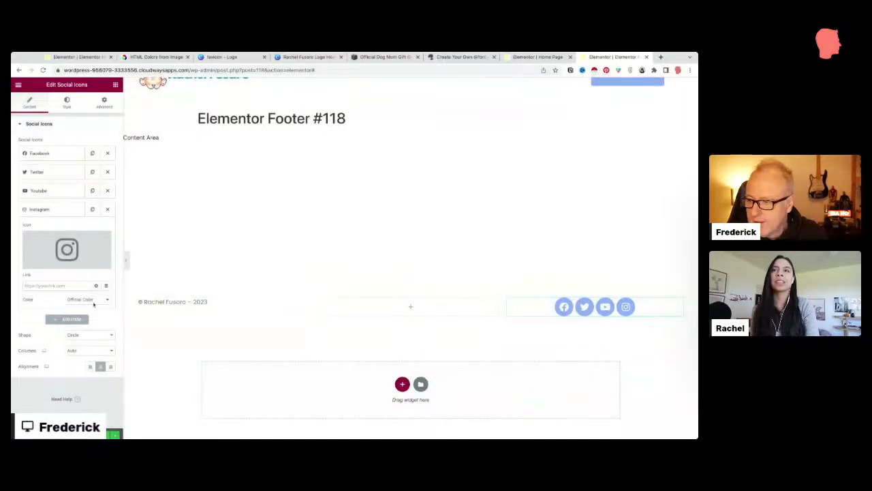
pyautogui.click(67, 102)
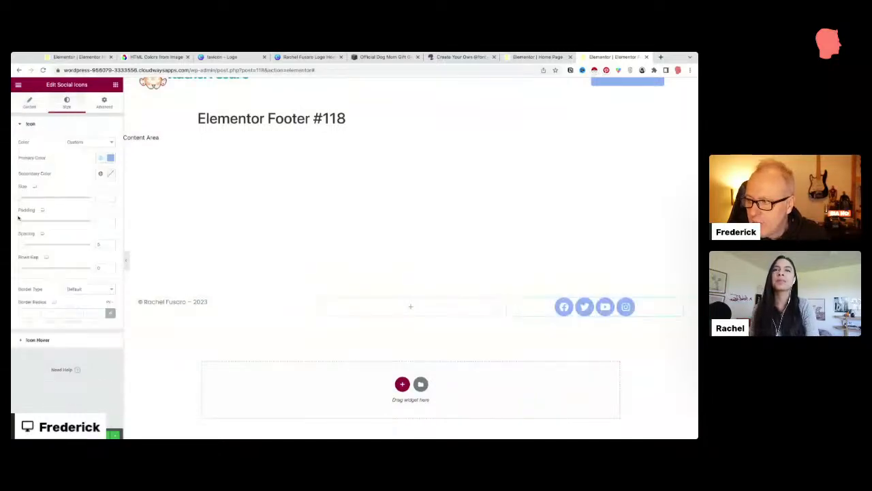
pyautogui.moveTo(23, 249); pyautogui.dragTo(36, 244)
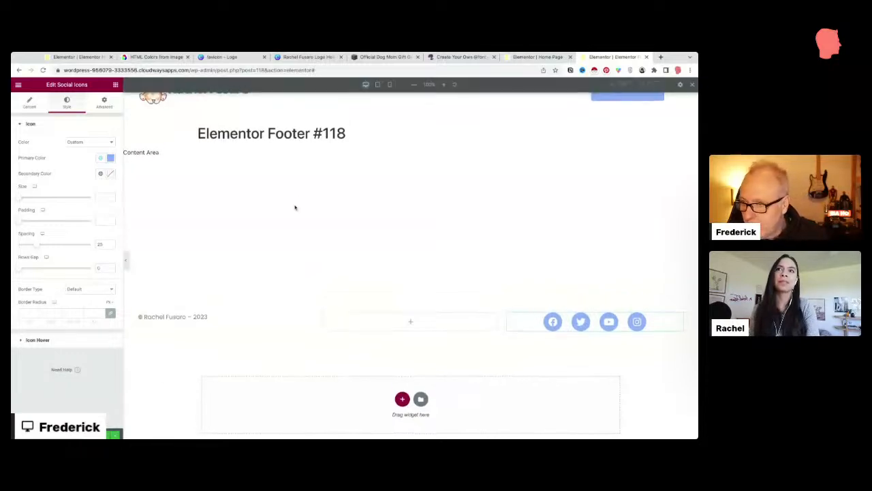
# Step: Centre-align the copyright text at mobile width, then return the preview to desktop
pyautogui.click(389, 85)
pyautogui.scroll(-5, 386, 211)
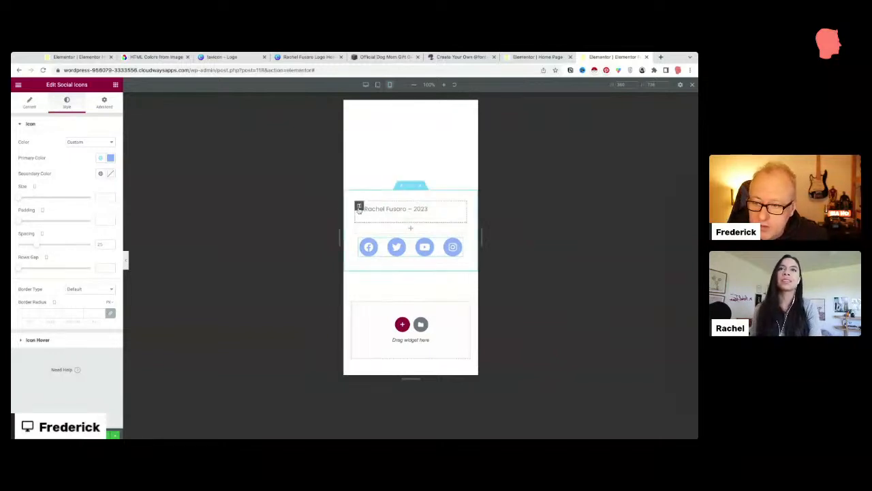
pyautogui.click(458, 209)
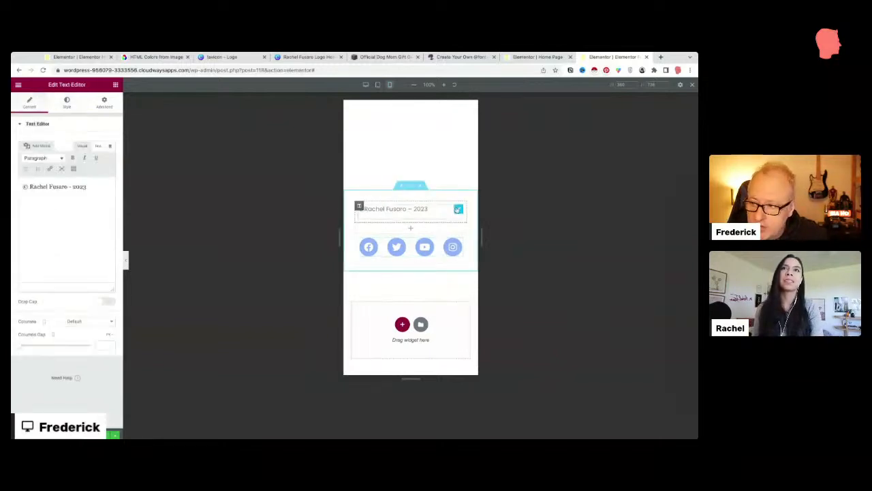
pyautogui.click(66, 103)
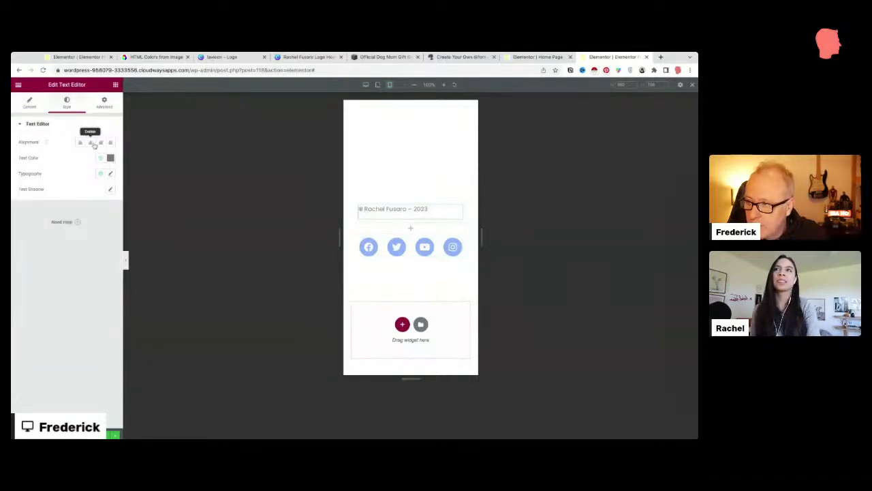
pyautogui.click(93, 142)
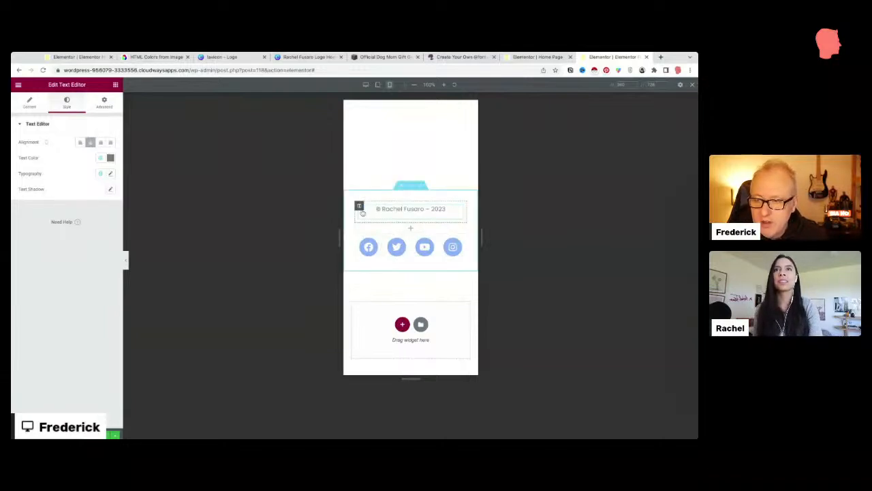
pyautogui.click(366, 85)
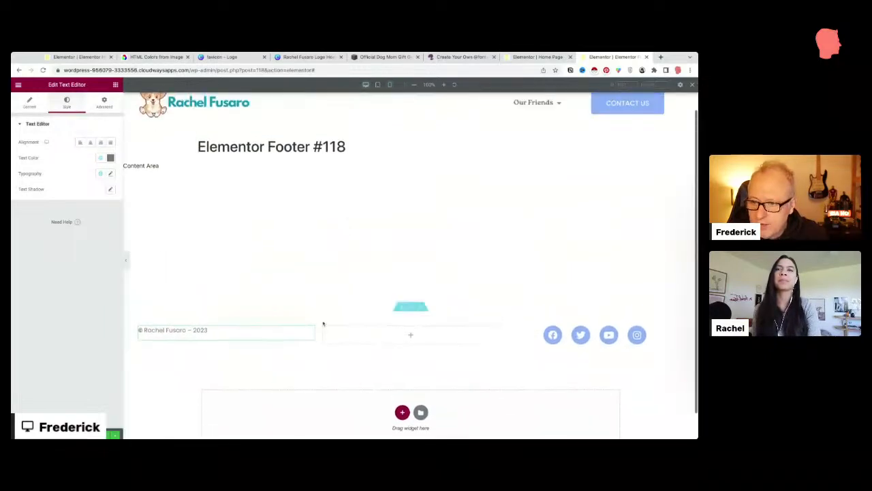
# Step: Give the footer section a classic light grey background colour
pyautogui.click(411, 308)
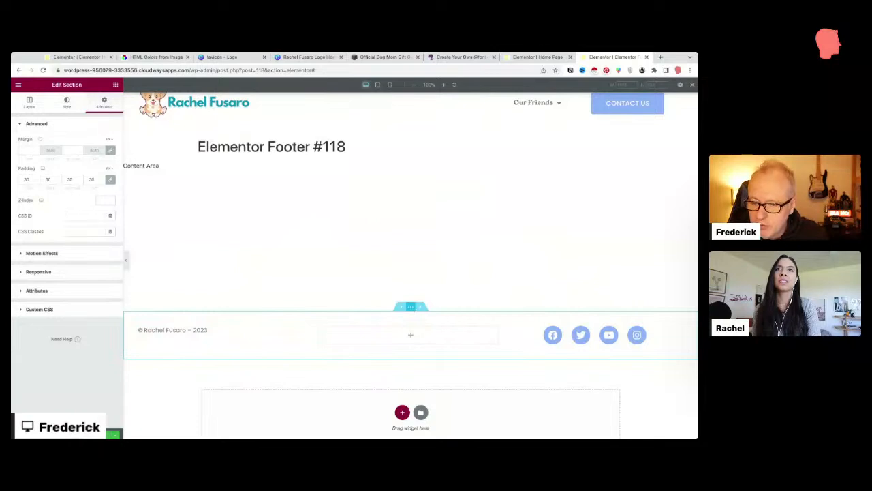
pyautogui.click(68, 109)
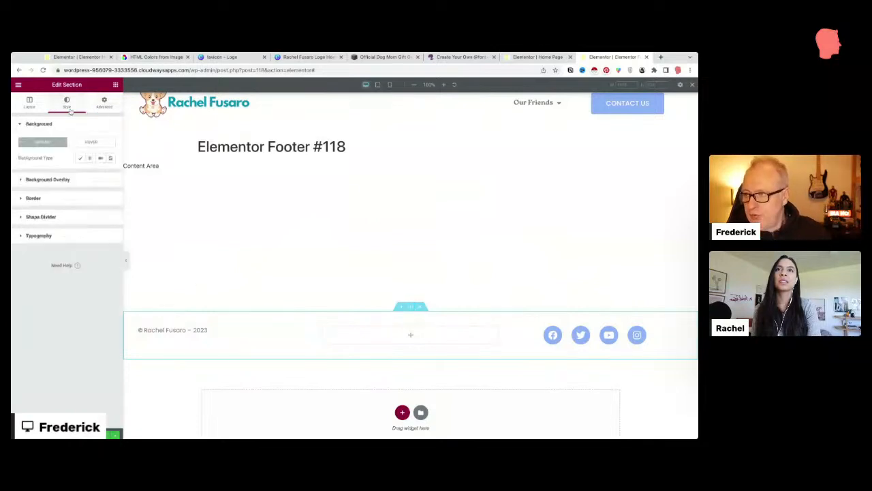
pyautogui.click(80, 159)
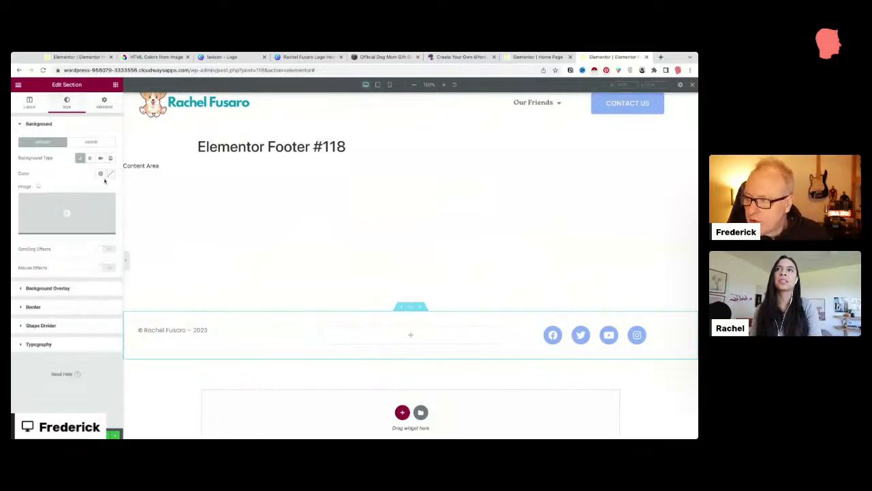
pyautogui.click(109, 175)
pyautogui.click(50, 236)
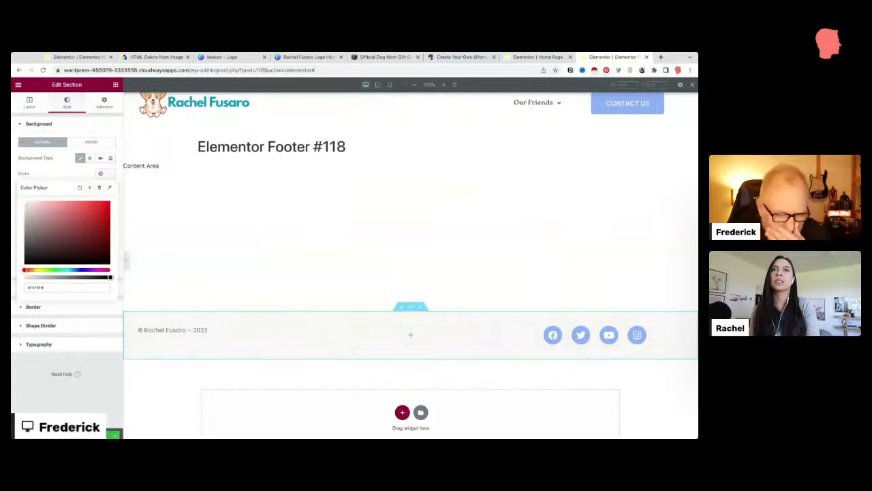
pyautogui.click(94, 434)
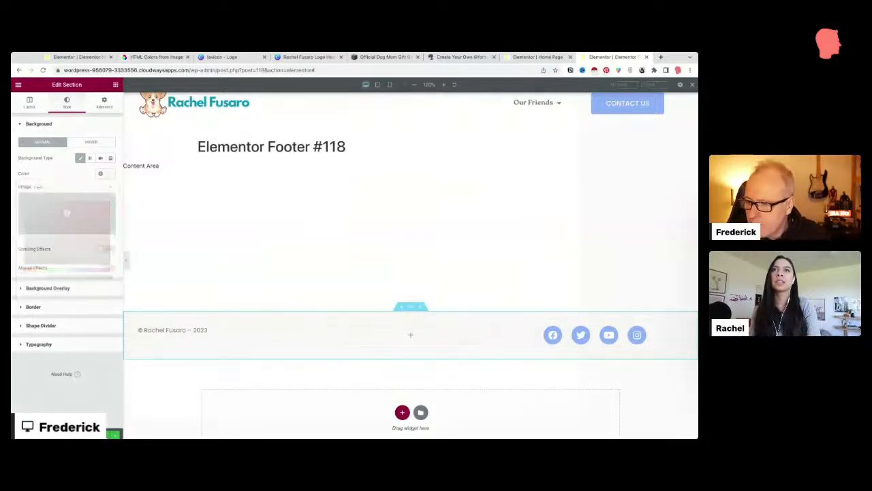
# Step: Publish the footer with an Include / Entire Site display condition
pyautogui.click(352, 284)
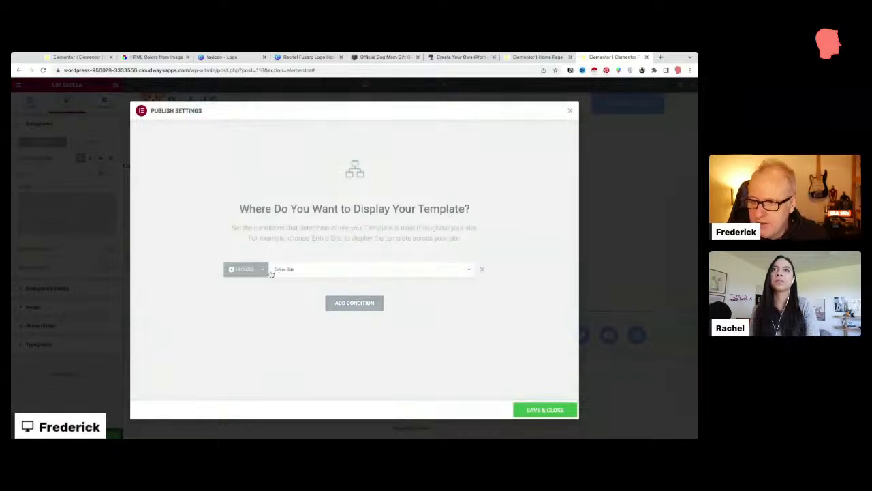
pyautogui.click(533, 410)
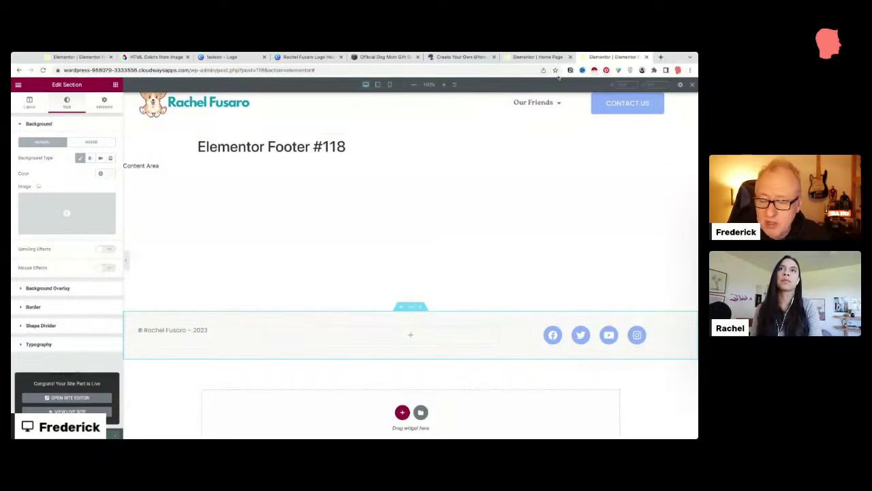
pyautogui.click(538, 57)
pyautogui.click(613, 57)
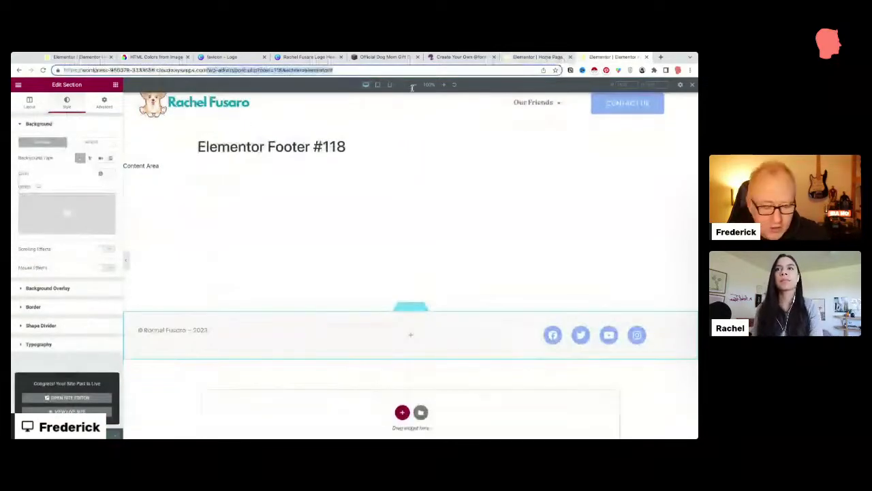
# Step: Load the live home page and scroll down to check the new footer
pyautogui.press('BackSpace')
pyautogui.press('Return')
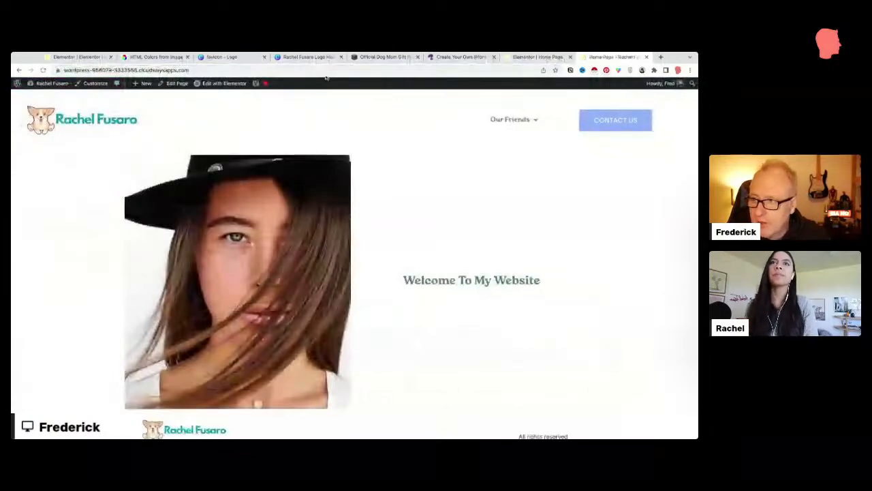
pyautogui.click(326, 69)
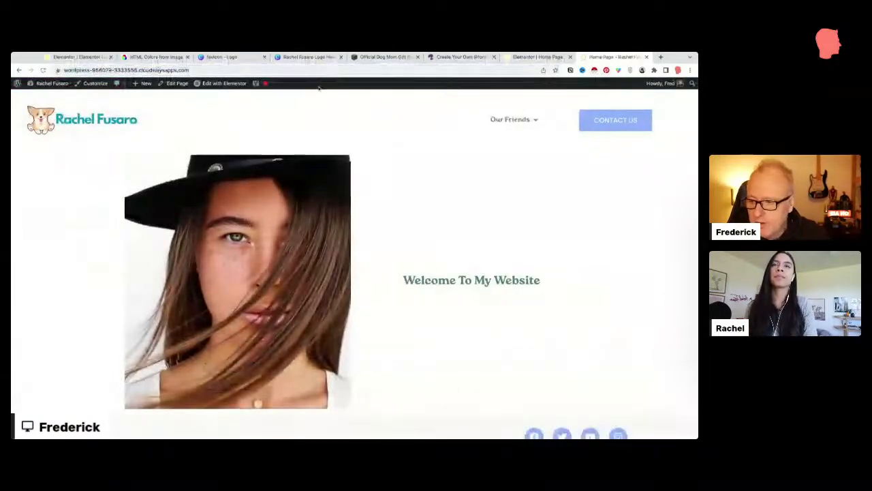
pyautogui.scroll(-1, 379, 217)
pyautogui.scroll(1, 378, 217)
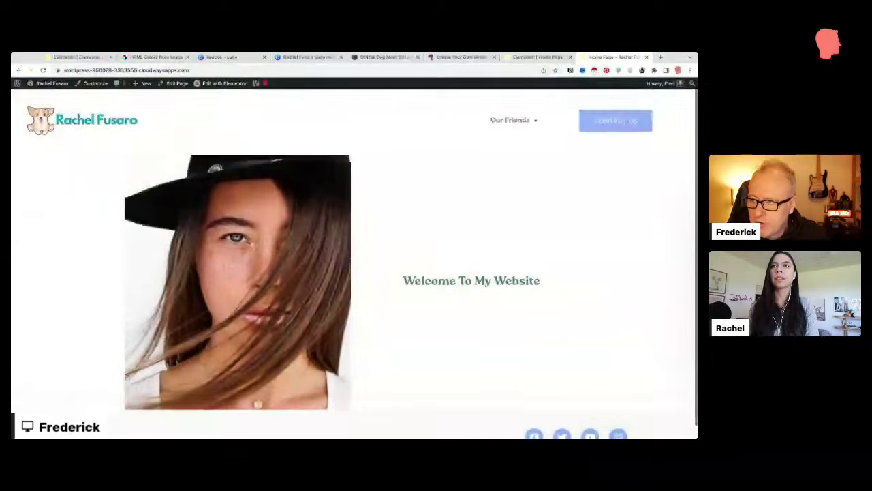
pyautogui.scroll(-1, 566, 435)
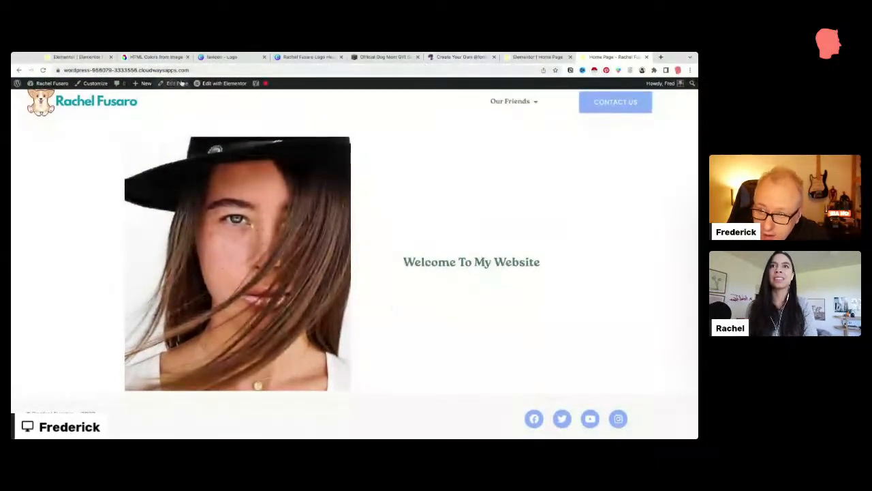
pyautogui.moveTo(204, 83)
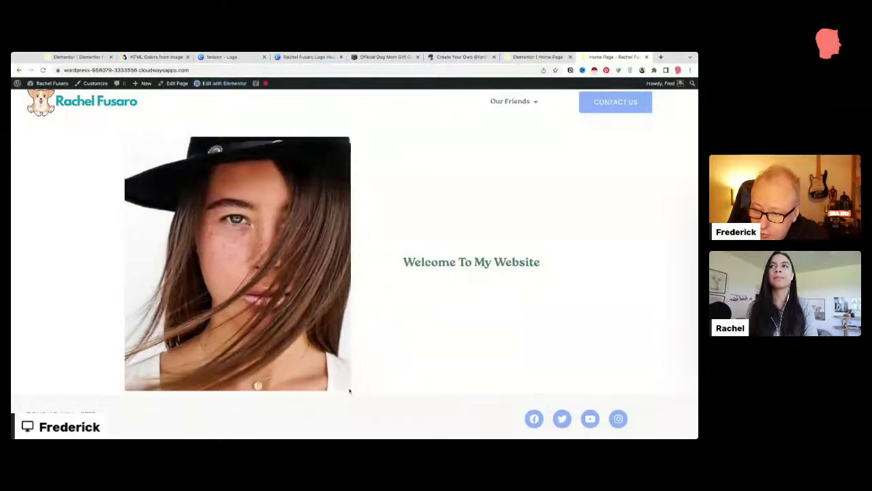
pyautogui.moveTo(231, 86)
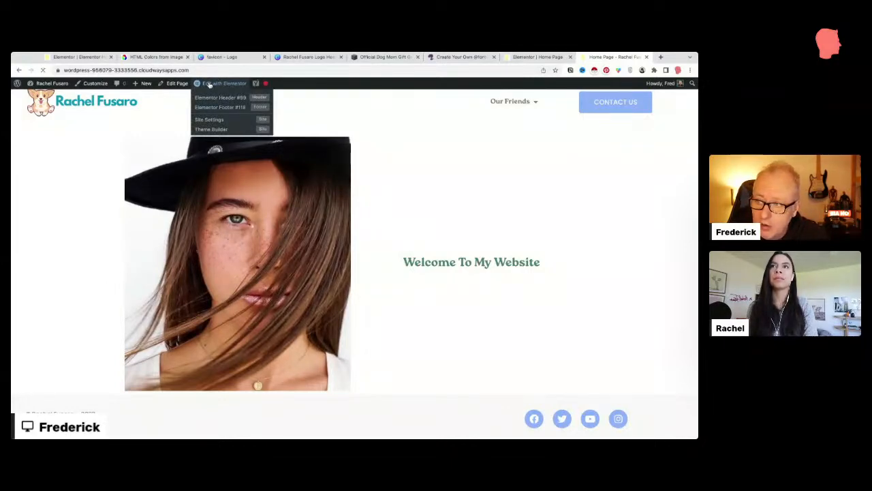
# Step: Open the home page in Elementor and give the hero's image column 50 px padding
pyautogui.click(209, 84)
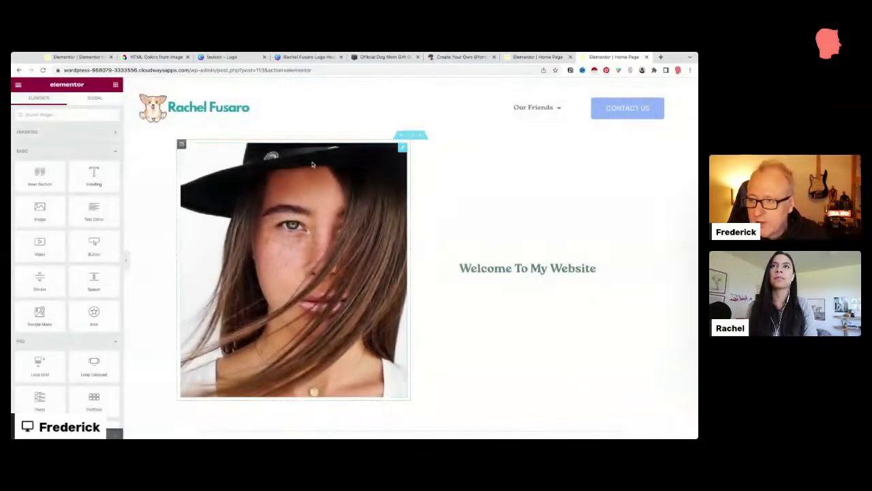
pyautogui.click(411, 137)
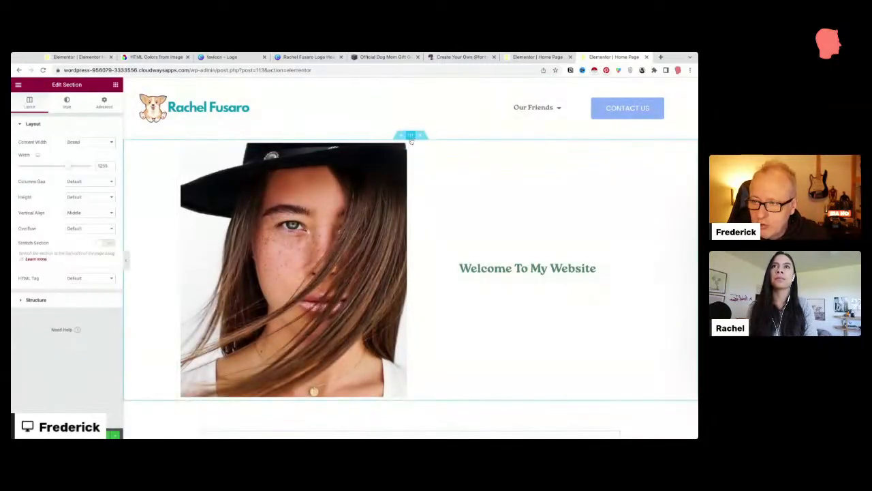
pyautogui.click(181, 143)
pyautogui.click(104, 102)
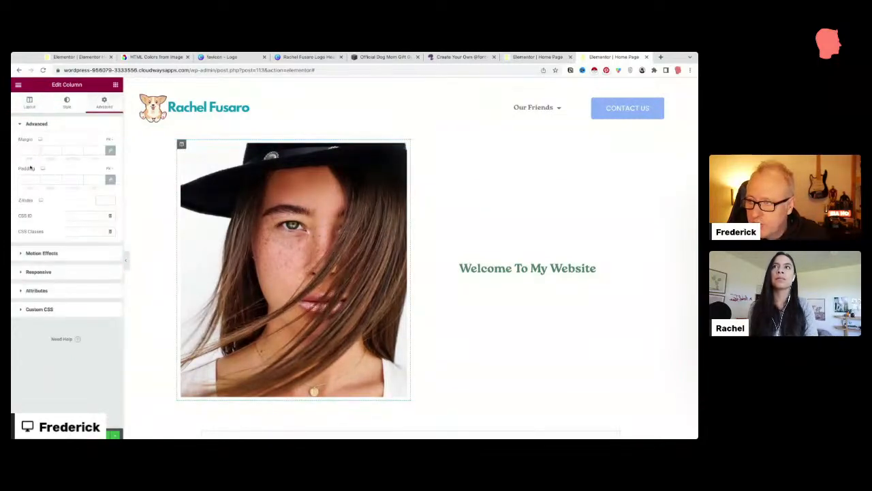
pyautogui.click(38, 177)
pyautogui.write('50')
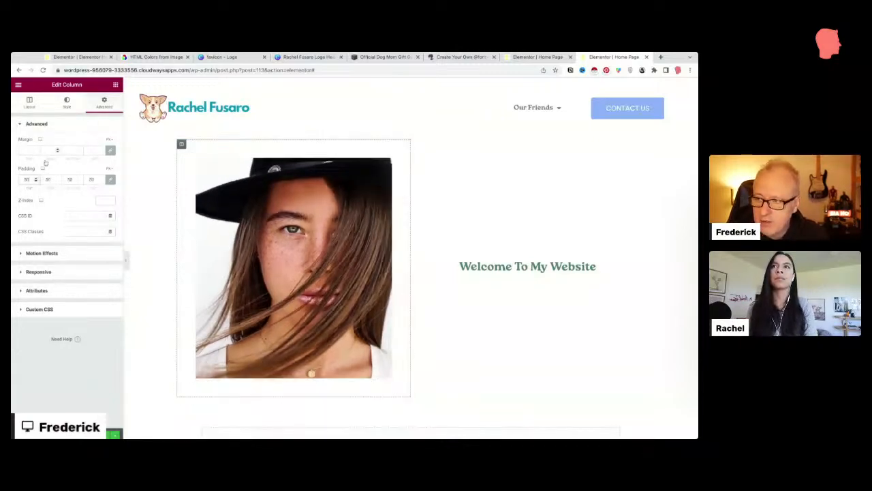
pyautogui.click(63, 111)
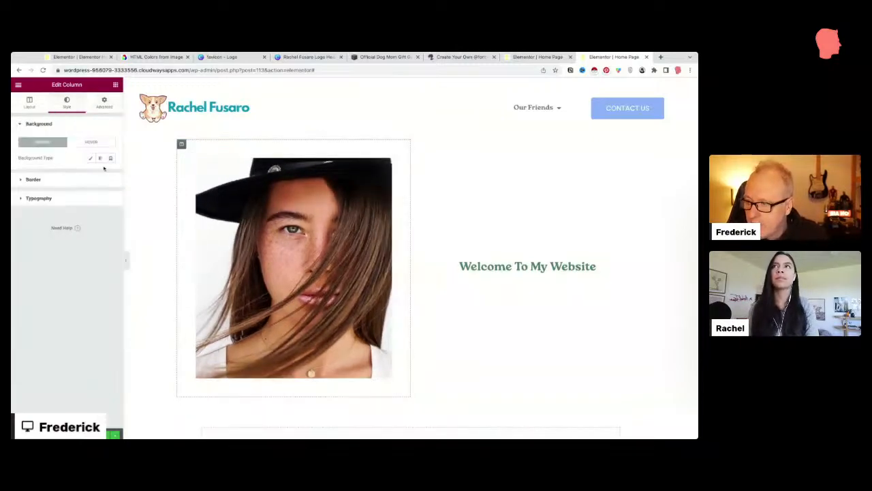
pyautogui.click(34, 179)
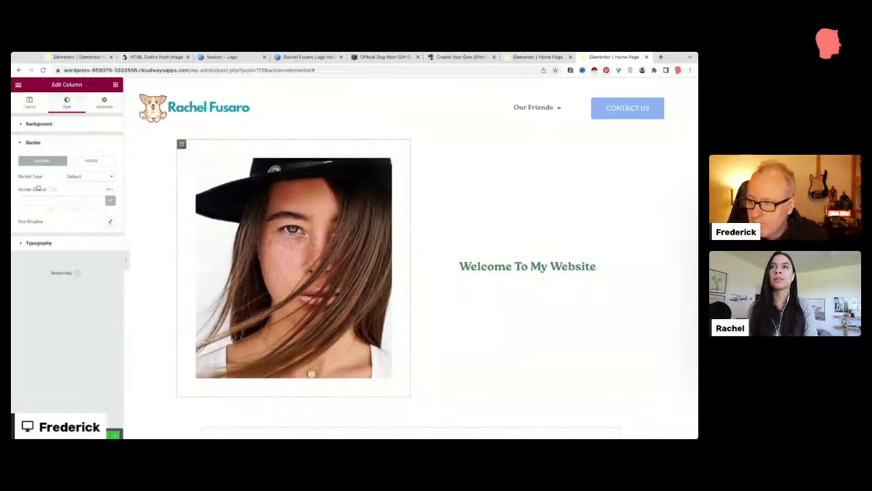
pyautogui.click(110, 224)
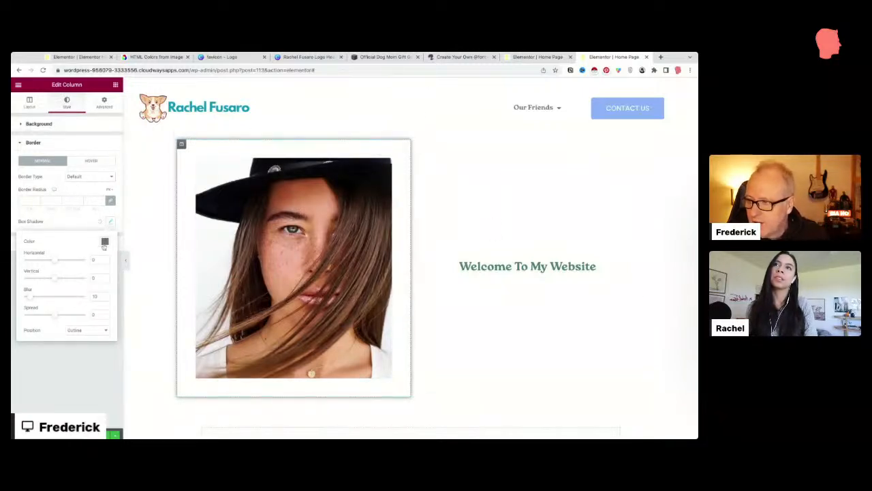
pyautogui.click(100, 221)
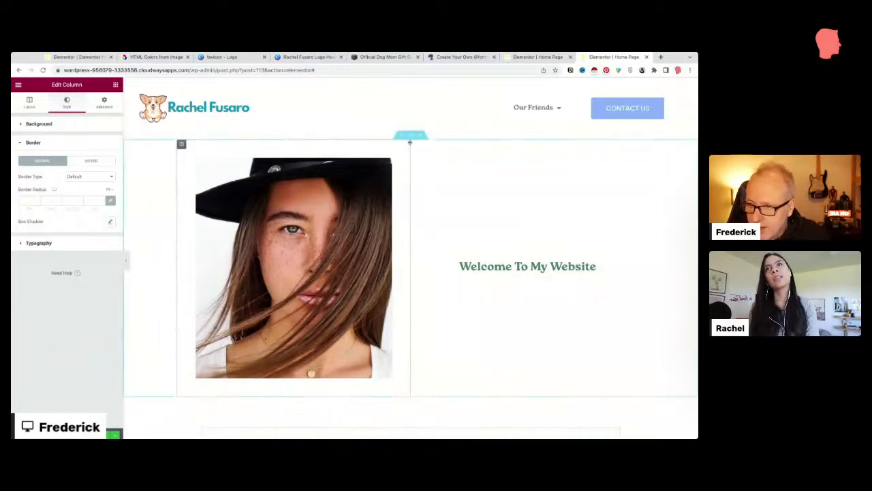
# Step: Set the hero section's margin to 100 at the bottom and 0 at the top
pyautogui.click(409, 137)
pyautogui.click(104, 103)
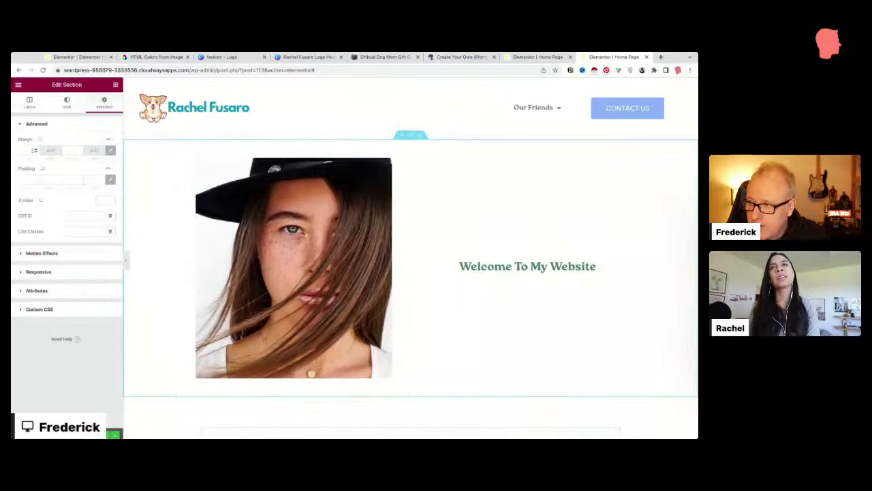
pyautogui.click(110, 149)
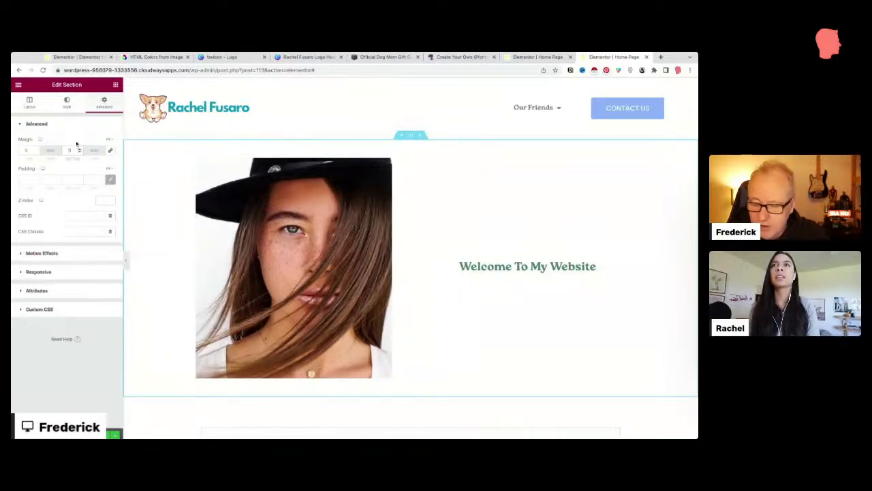
pyautogui.write('100')
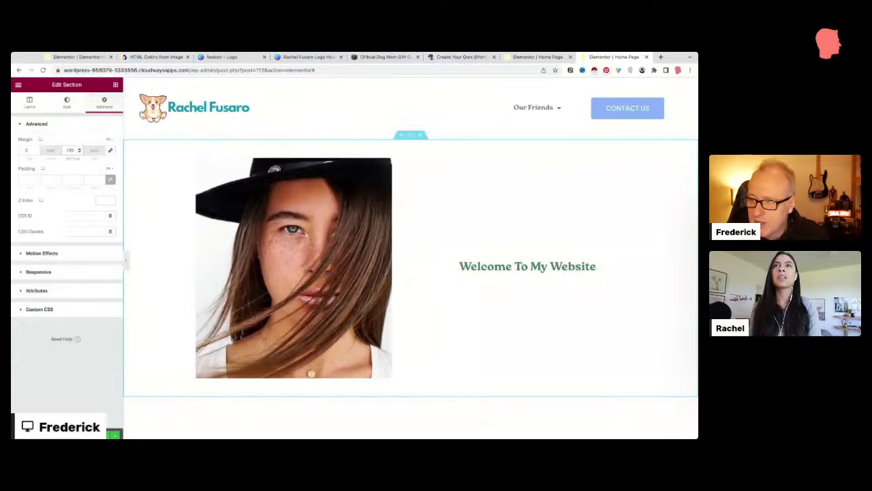
pyautogui.click(111, 150)
pyautogui.click(70, 150)
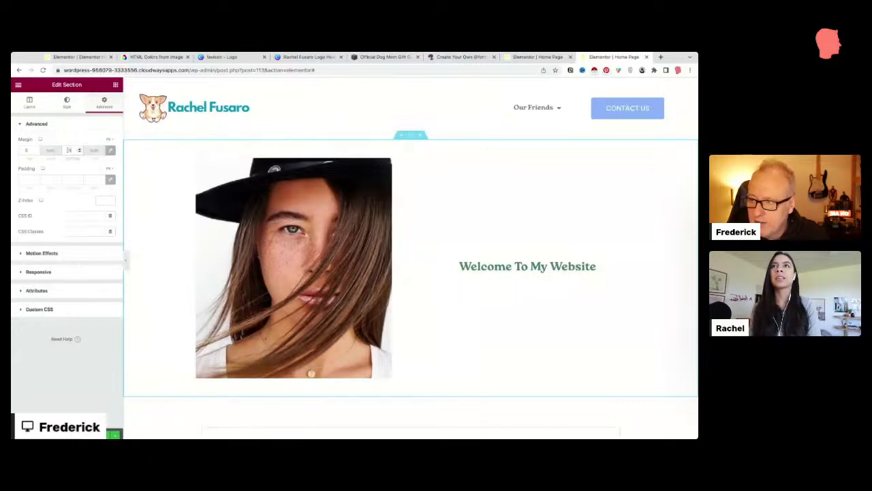
pyautogui.write('100')
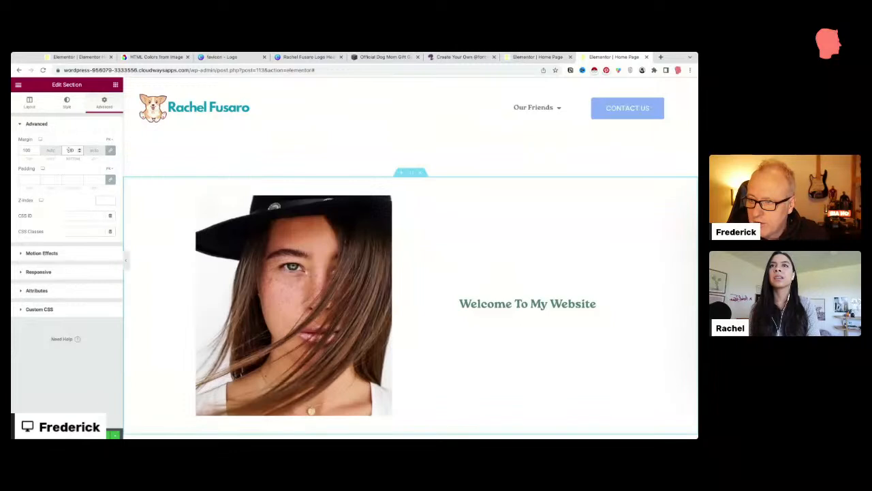
pyautogui.click(110, 150)
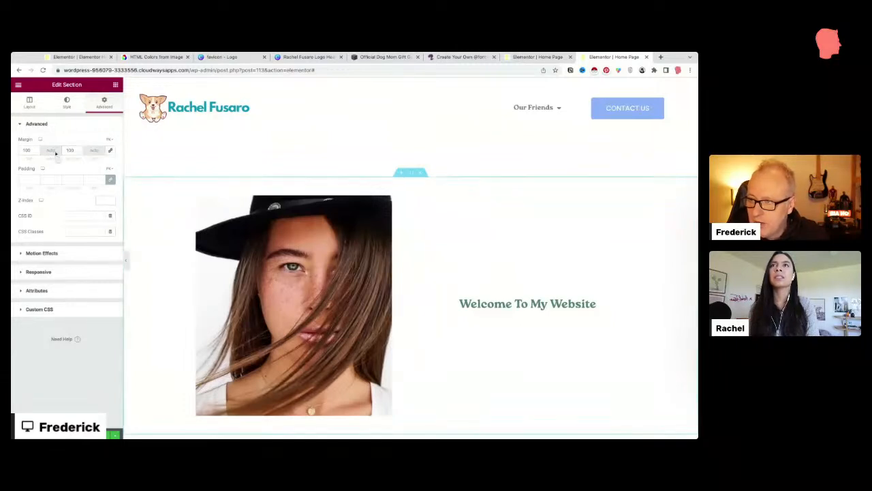
pyautogui.moveTo(32, 150); pyautogui.dragTo(22, 149)
pyautogui.write('0')
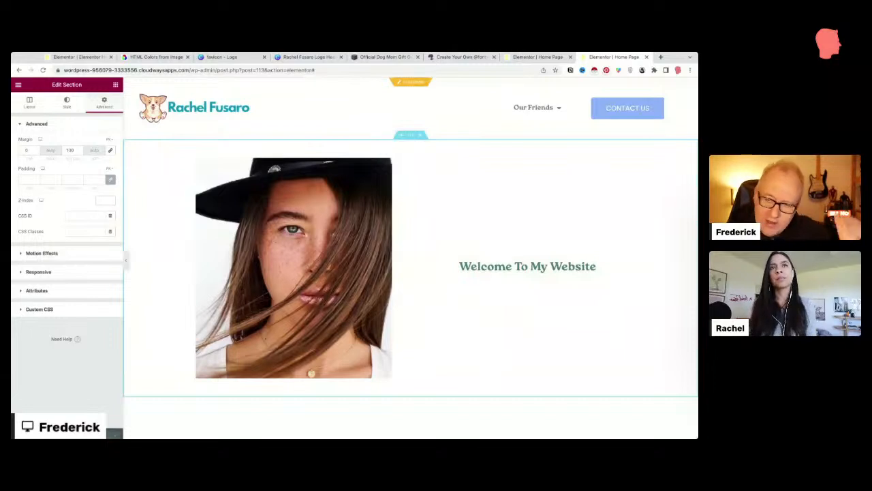
# Step: Give the site header section a 30 bottom margin
pyautogui.click(411, 82)
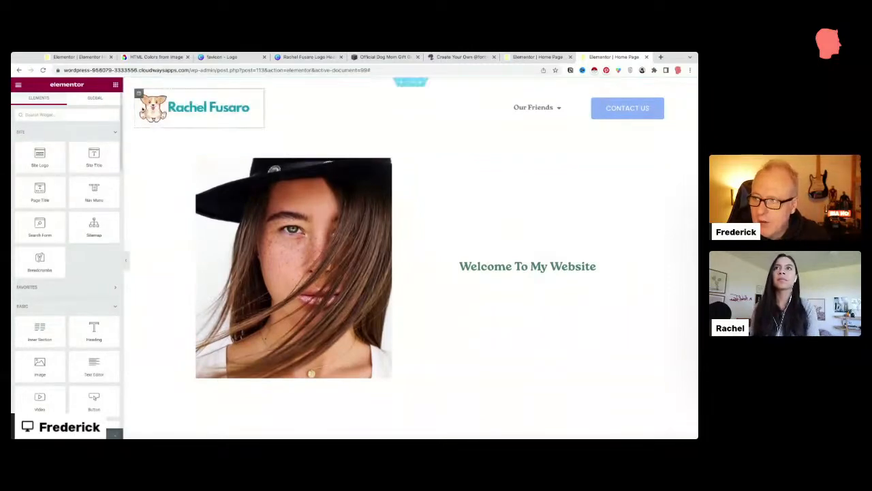
pyautogui.click(413, 83)
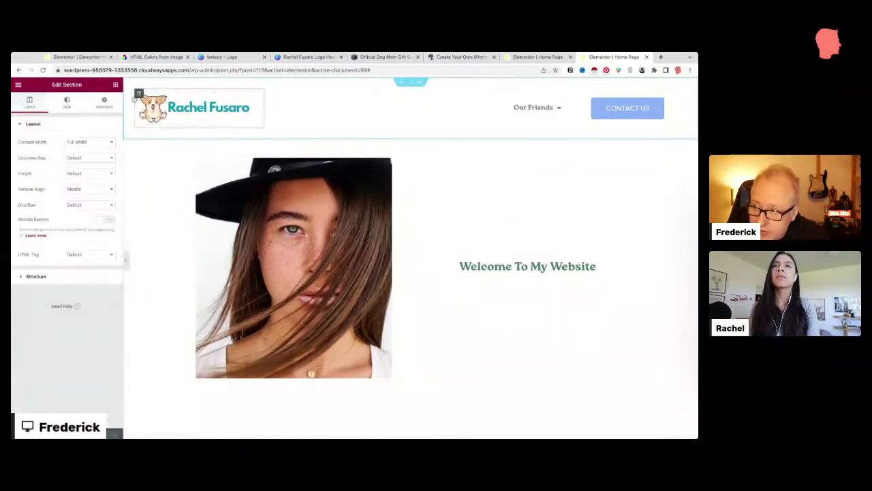
pyautogui.click(103, 101)
pyautogui.click(109, 149)
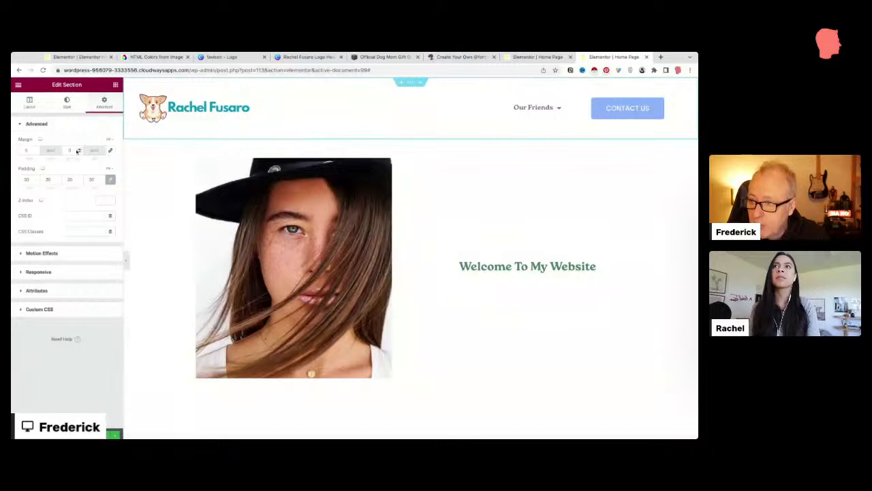
pyautogui.write('30')
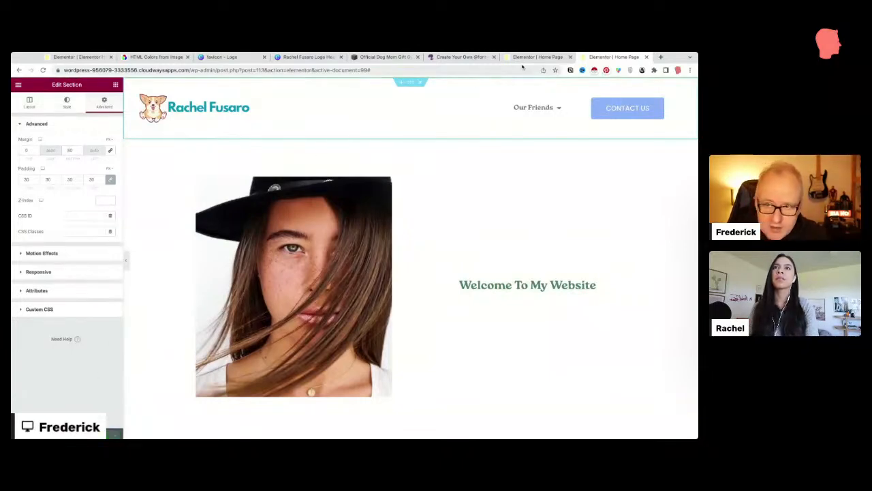
pyautogui.click(479, 70)
pyautogui.click(170, 69)
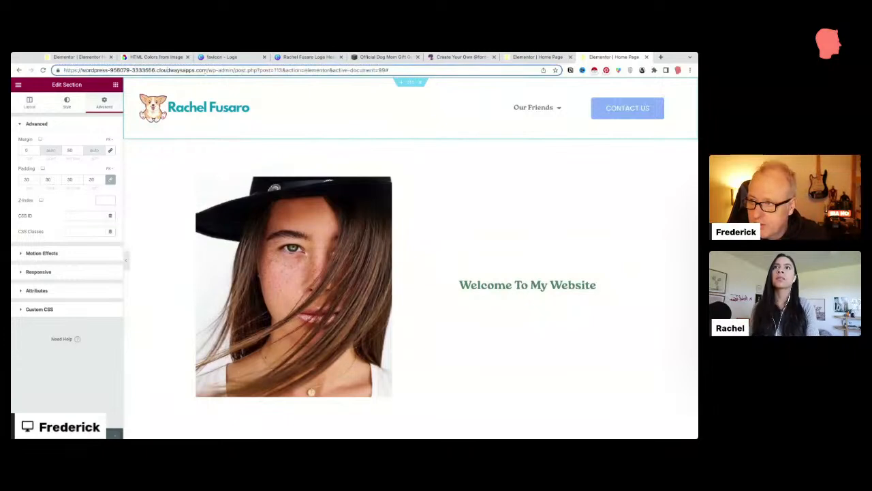
pyautogui.moveTo(207, 70); pyautogui.dragTo(477, 71)
# Step: Load the live home page at the site root and scroll between the hero and footer
pyautogui.press('BackSpace')
pyautogui.press('Return')
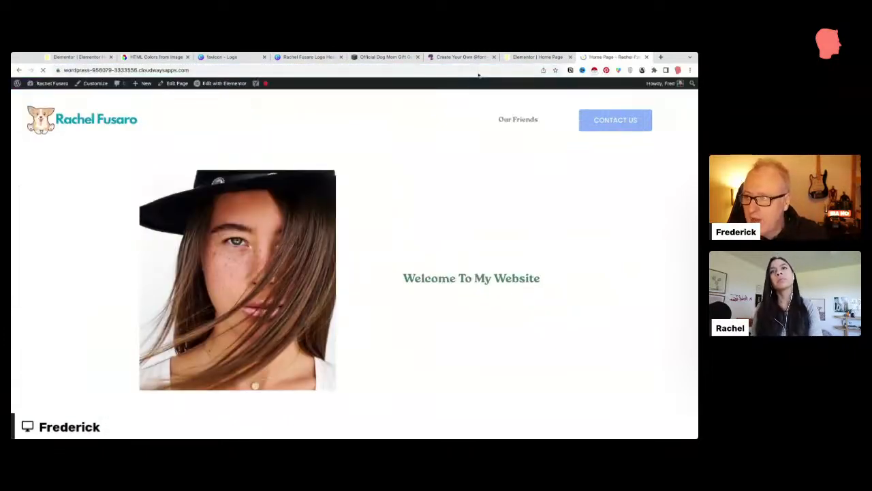
pyautogui.click(380, 73)
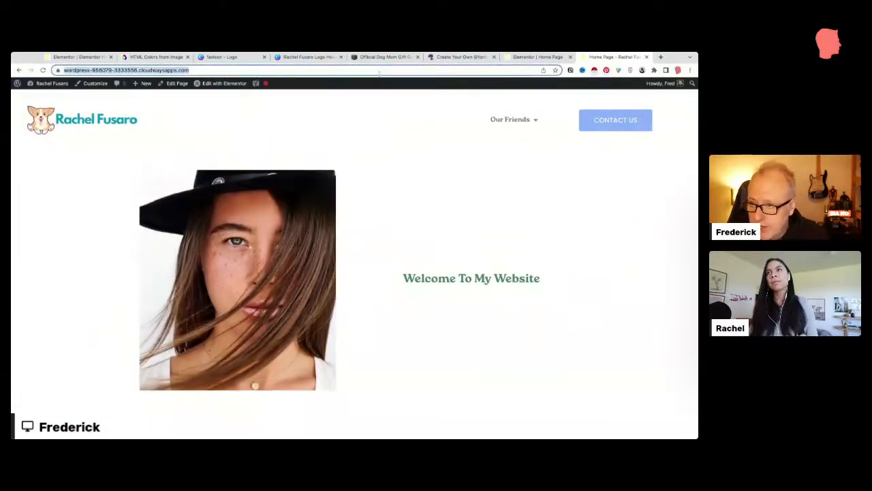
pyautogui.press('Return')
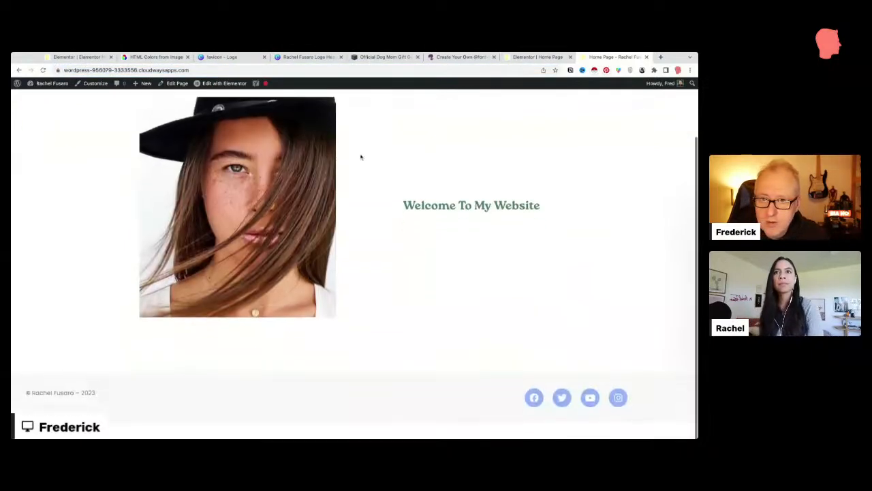
pyautogui.scroll(-2, 322, 311)
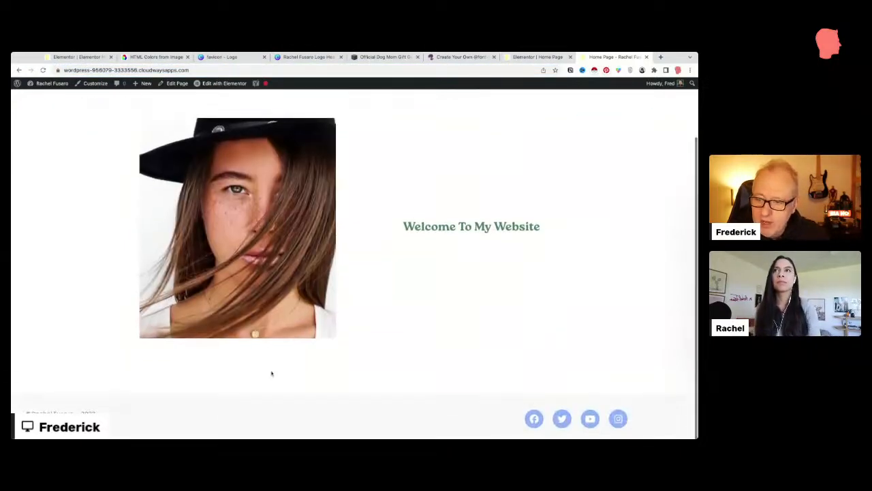
pyautogui.scroll(2, 432, 363)
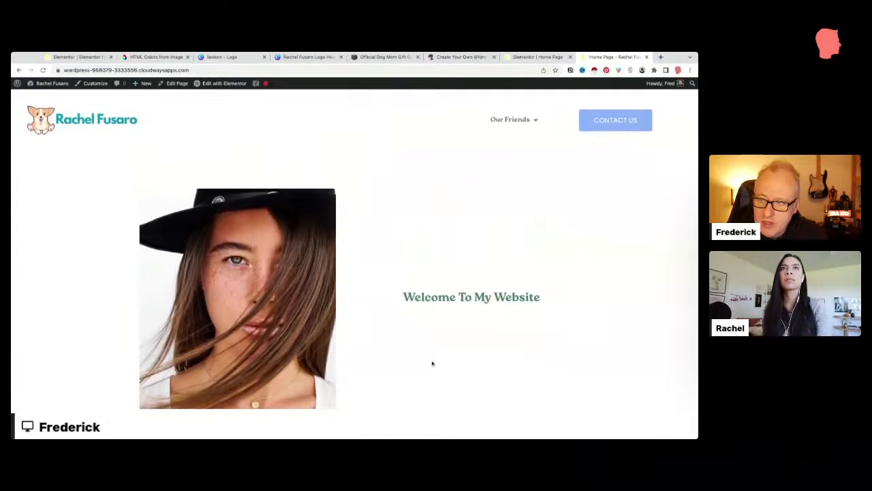
pyautogui.scroll(-2, 479, 171)
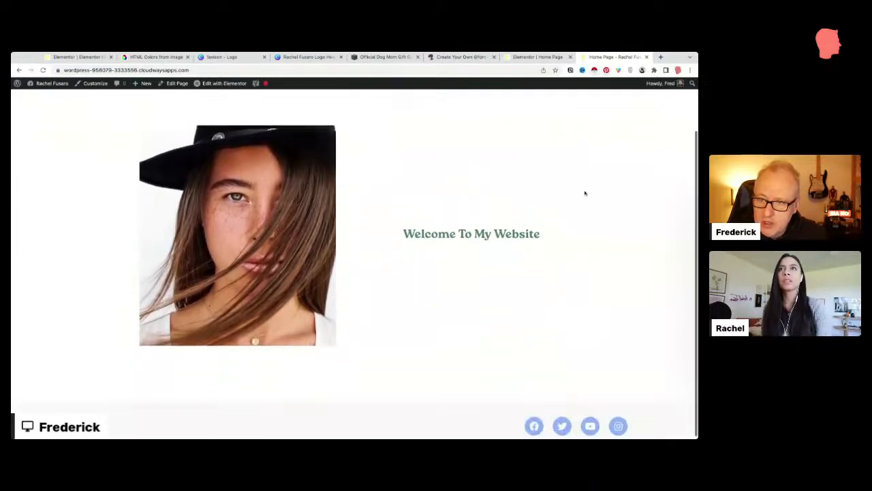
pyautogui.moveTo(697, 212)
pyautogui.mouseDown()
pyautogui.moveTo(446, 212)
pyautogui.moveTo(698, 212)
pyautogui.mouseUp()
pyautogui.scroll(-2, 549, 271)
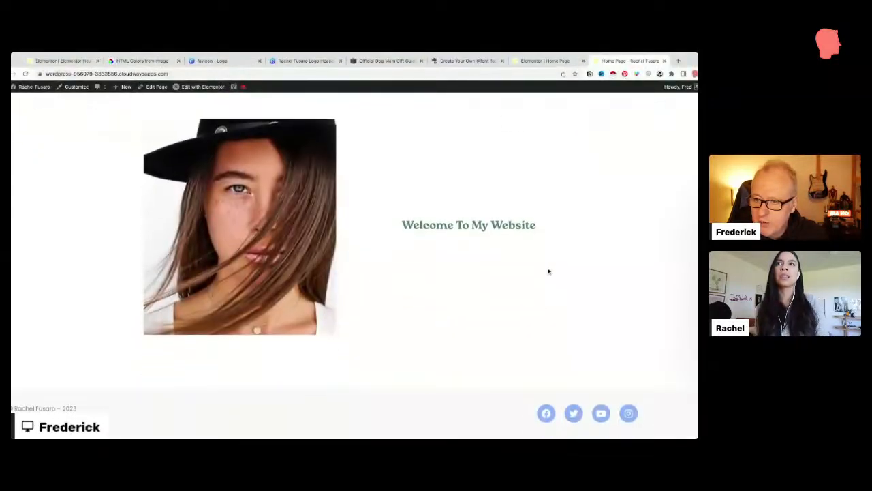
pyautogui.scroll(2, 549, 271)
pyautogui.scroll(-1, 549, 271)
pyautogui.scroll(2, 549, 271)
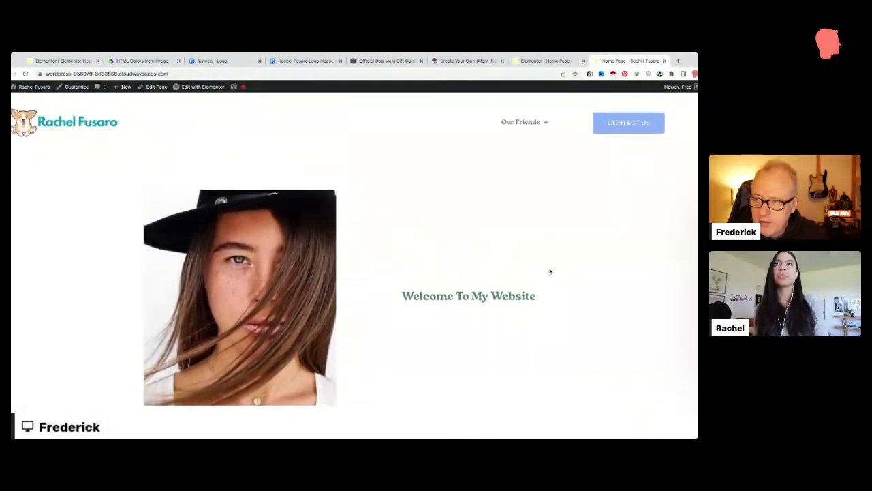